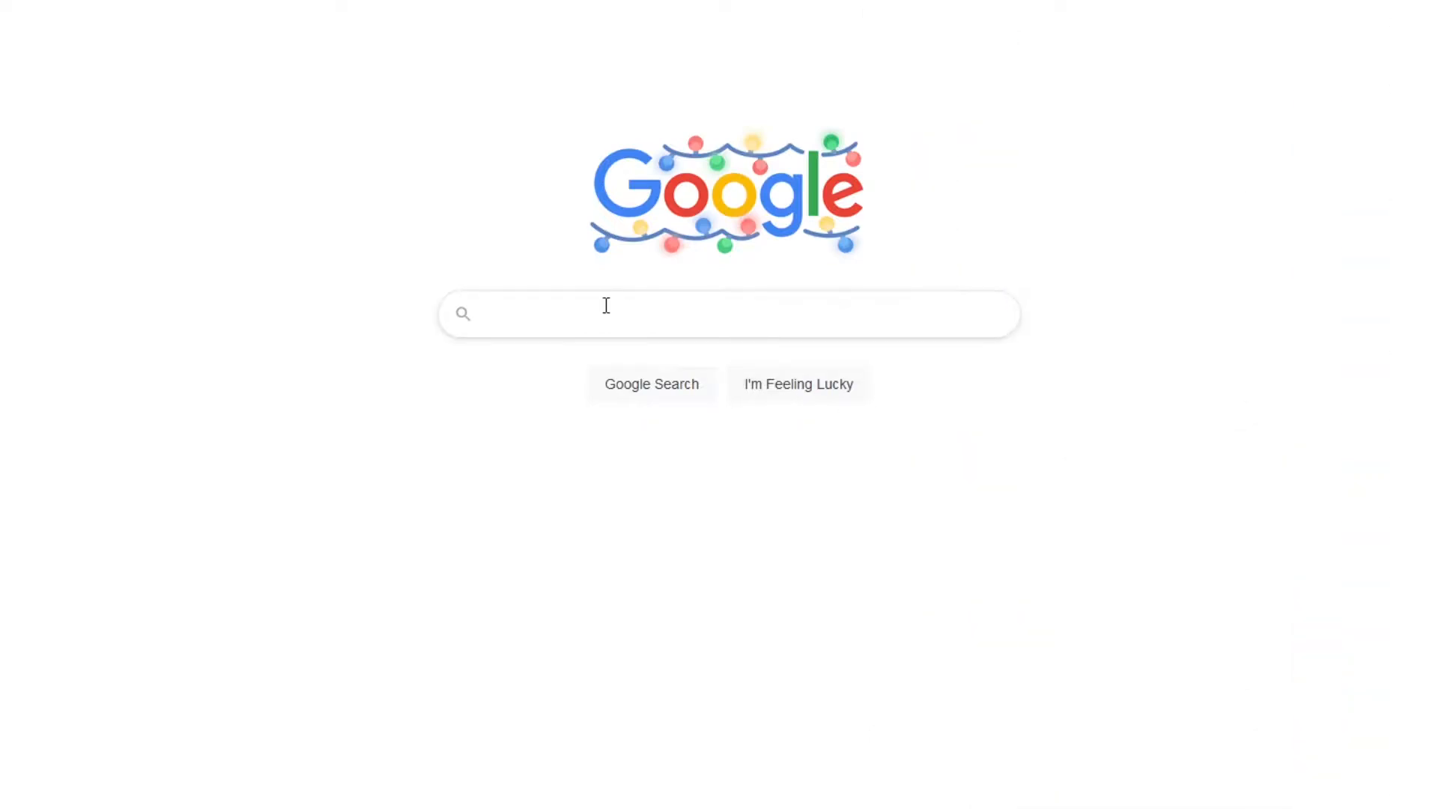
Search Google for "what is lo-fi house???".
{"action": "left_click", "coordinate": [604, 305]}
{"action": "type", "text": "w"}
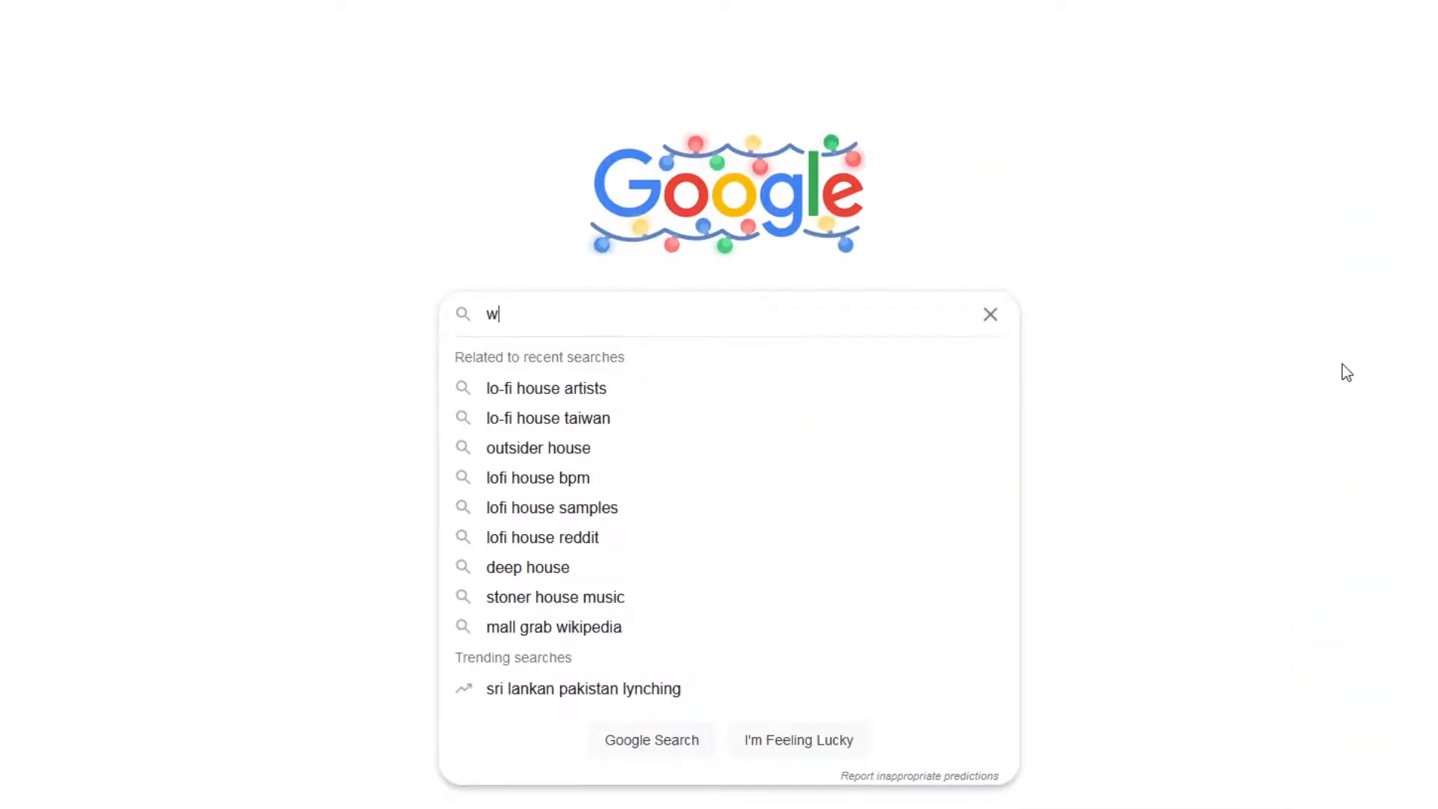
{"action": "type", "text": "hat is lo-fi house???"}
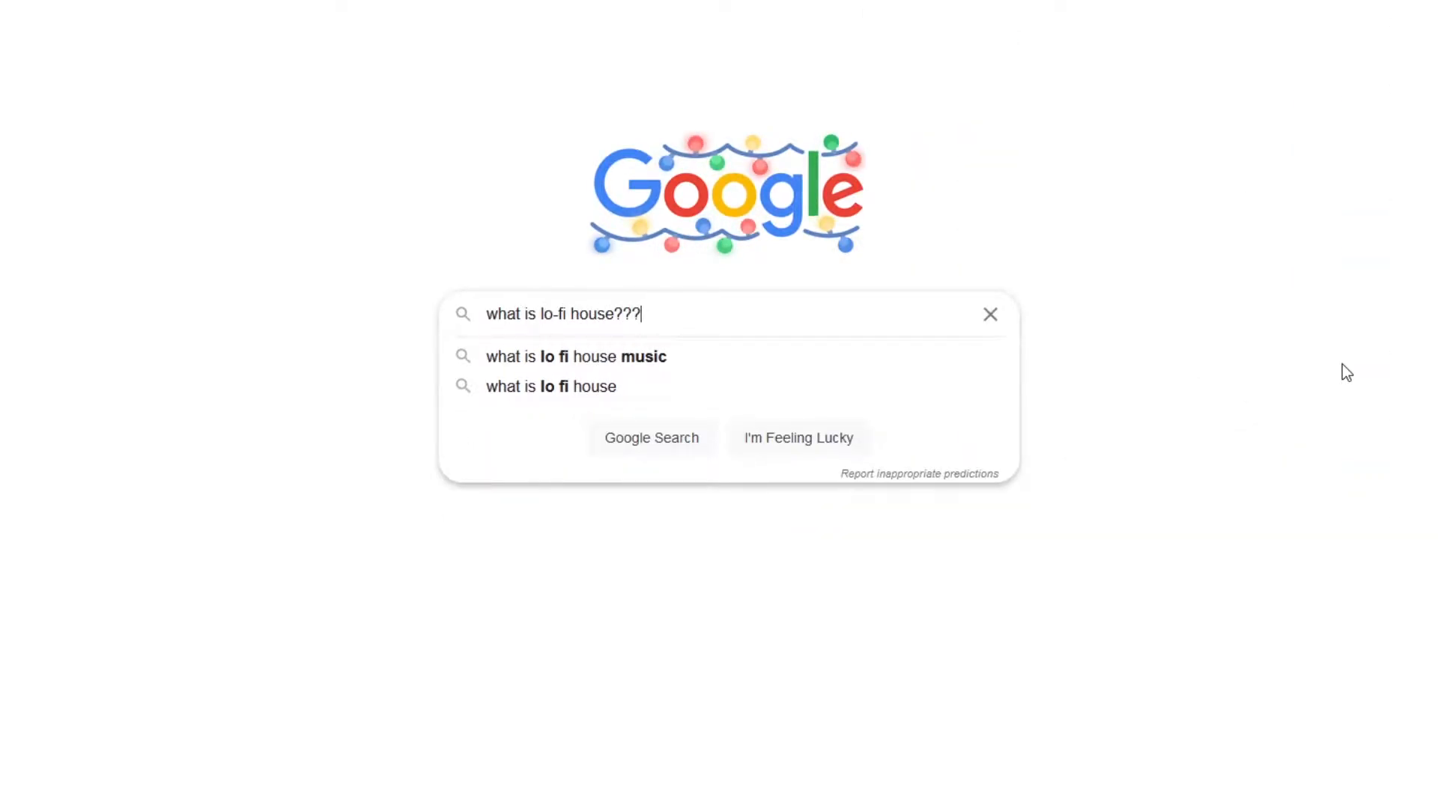
{"action": "key", "text": "Return"}
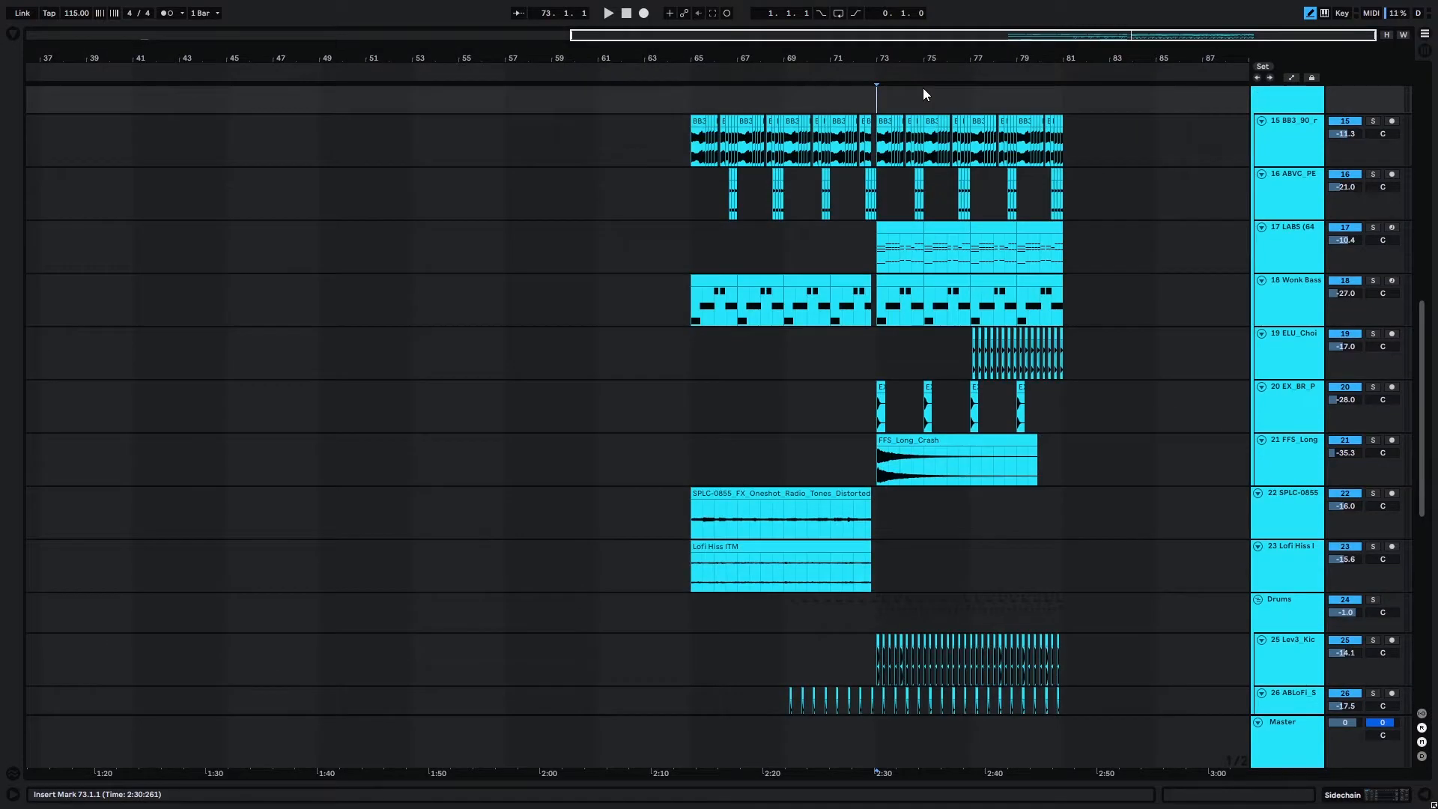
Switch to Ableton Live and play the finished arrangement from bar 73, stopping once the section ends.
{"action": "key", "text": "space"}
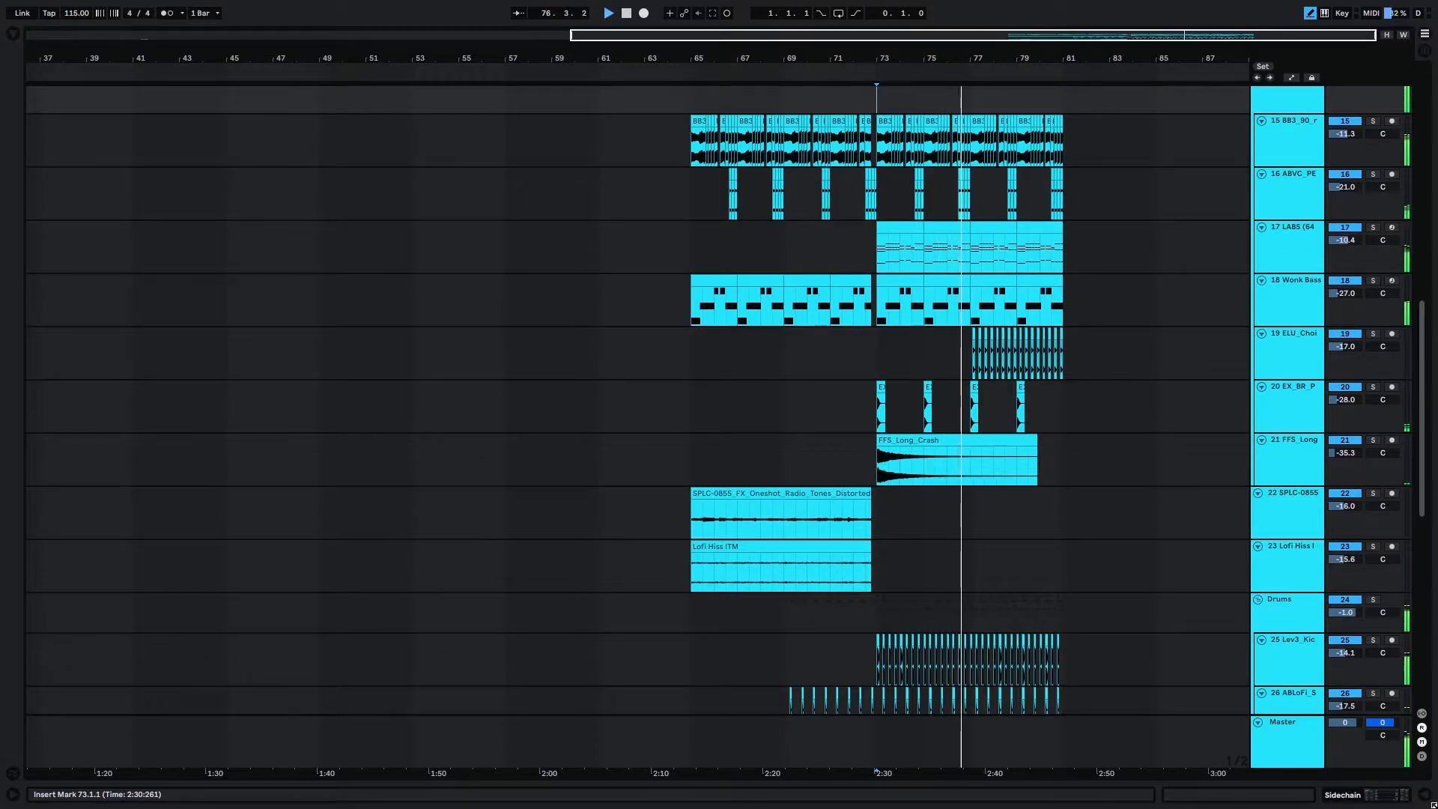
{"action": "left_click", "coordinate": [627, 18]}
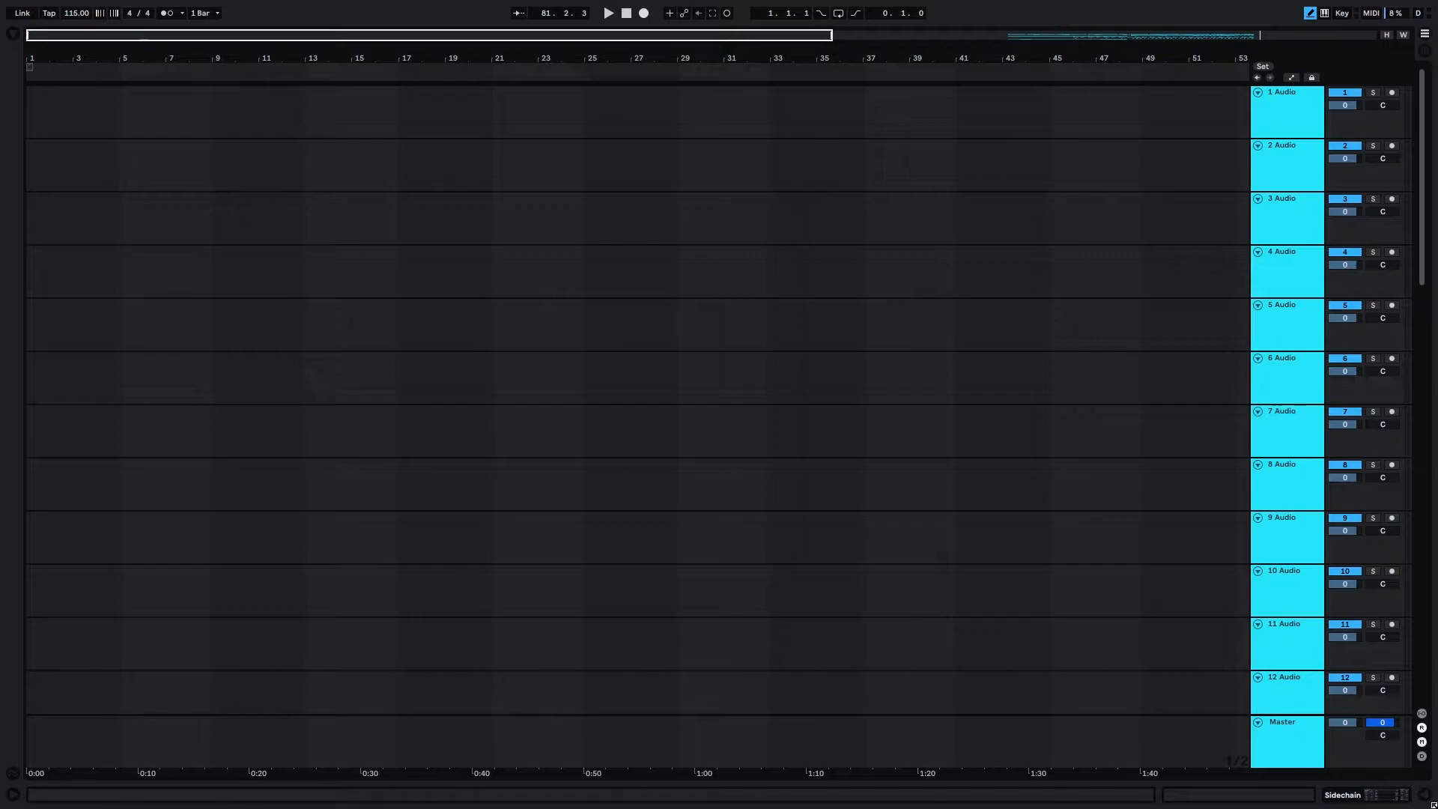
Place the BB3_90_resampled_piano_riding_with_it_C loop on the first audio track at bar 13 and open its clip settings.
{"action": "left_click_drag", "start_coordinate": [445, 189], "coordinate": [306, 110]}
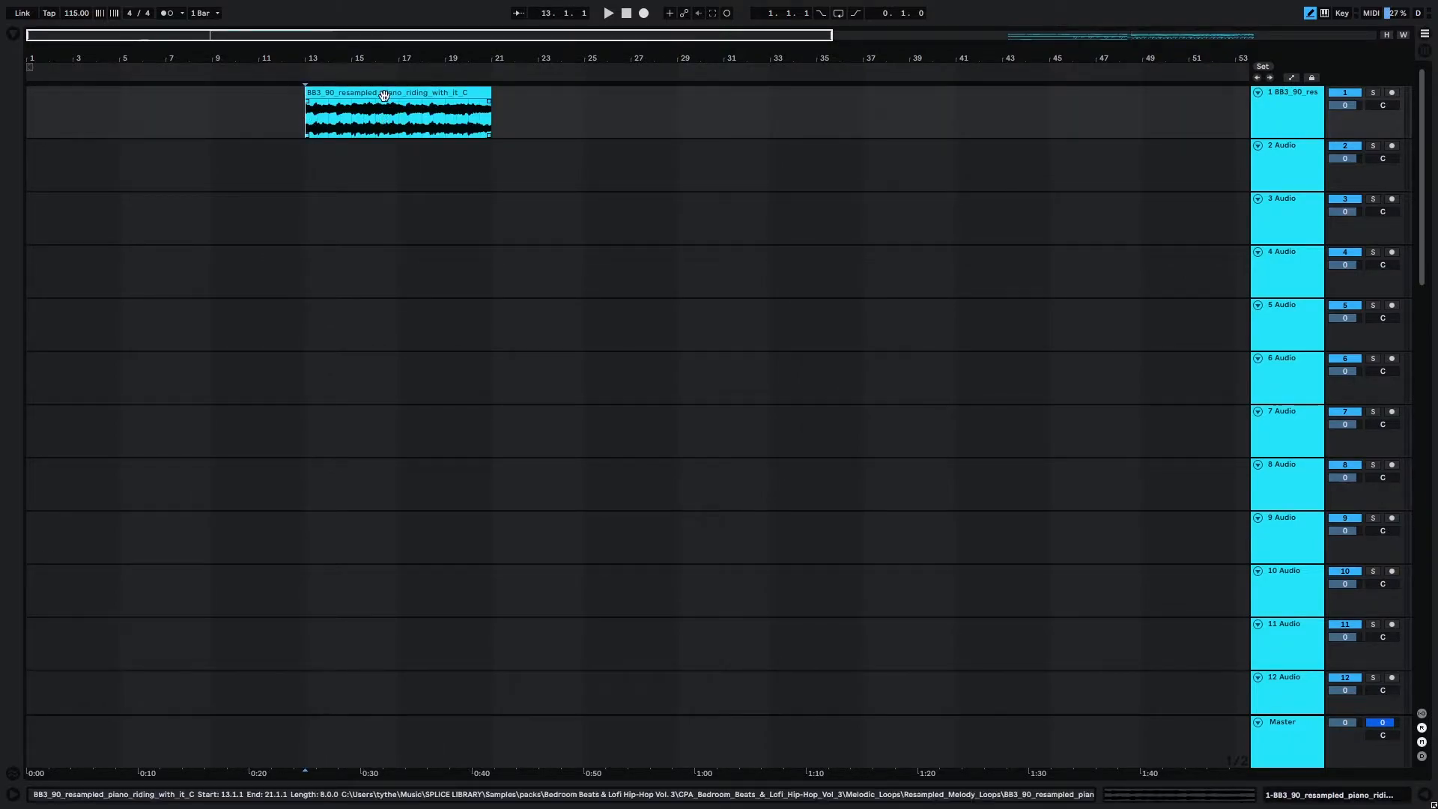
{"action": "double_click", "coordinate": [386, 90]}
{"action": "left_click", "coordinate": [303, 116]}
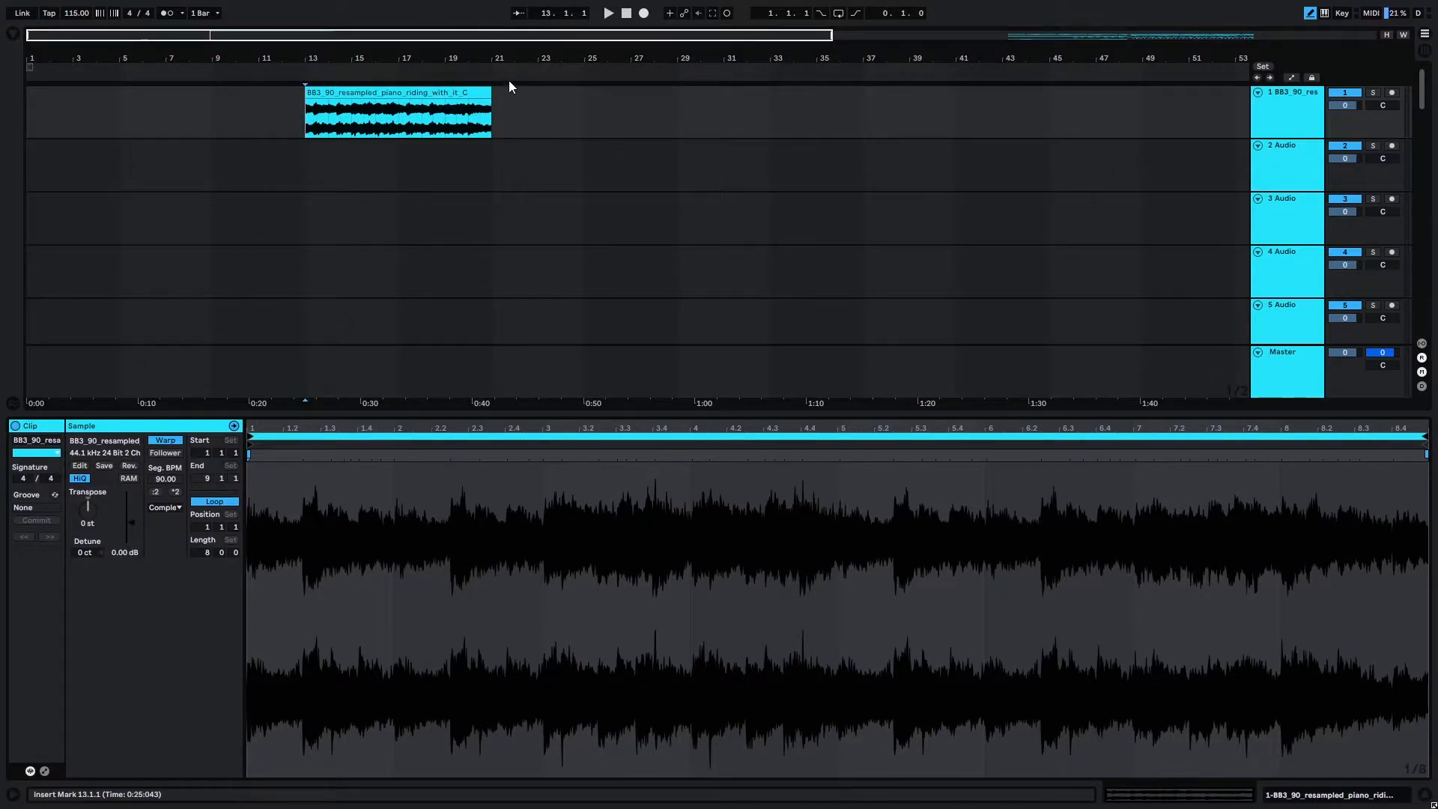
Play the piano loop from bar 13 and lower its track volume to -3.0 dB.
{"action": "key", "text": "space"}
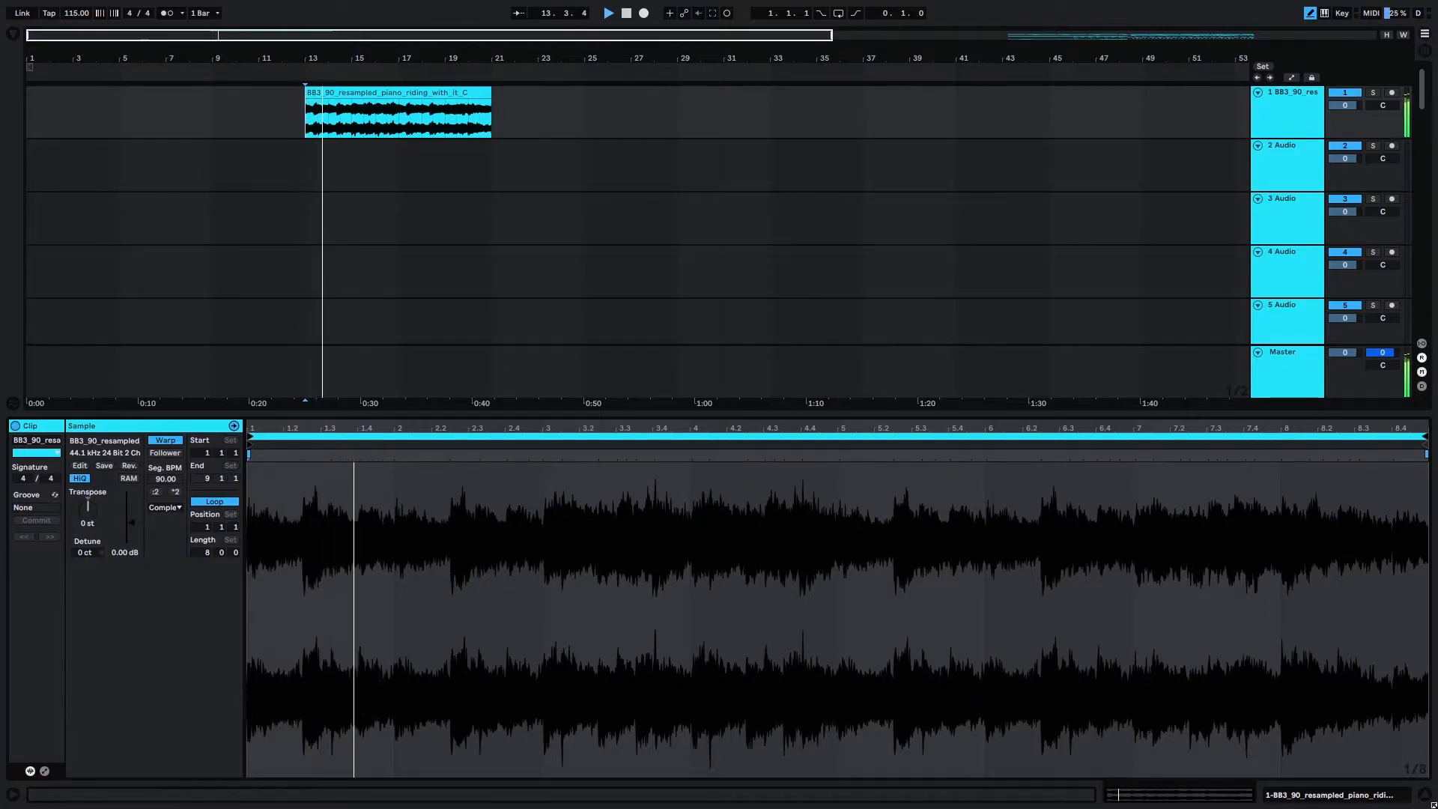
{"action": "left_click_drag", "start_coordinate": [1345, 106], "coordinate": [1344, 122]}
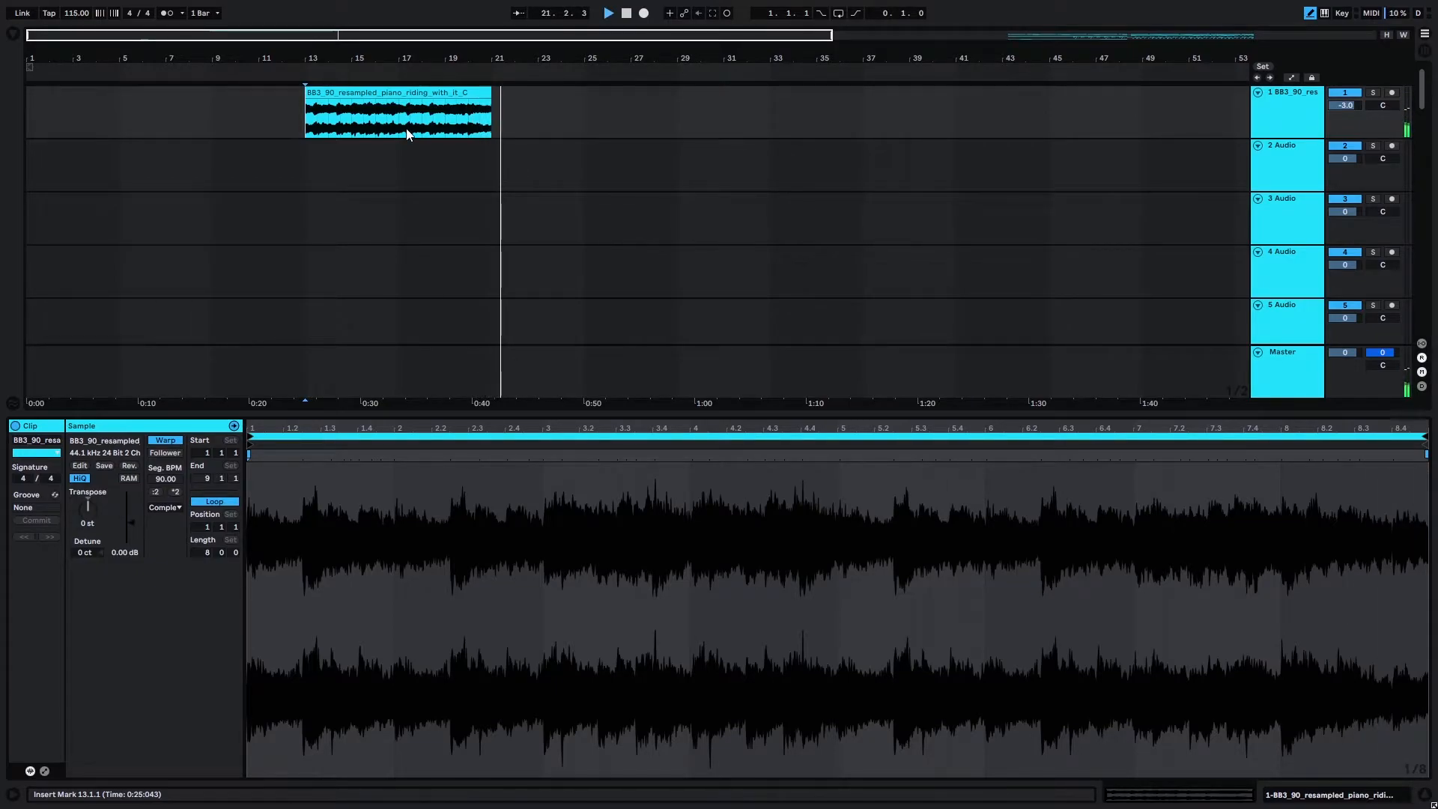
Transpose the piano loop to -1 st and play it from bar 13 to hear the new pitch.
{"action": "left_click_drag", "start_coordinate": [440, 416], "coordinate": [441, 584]}
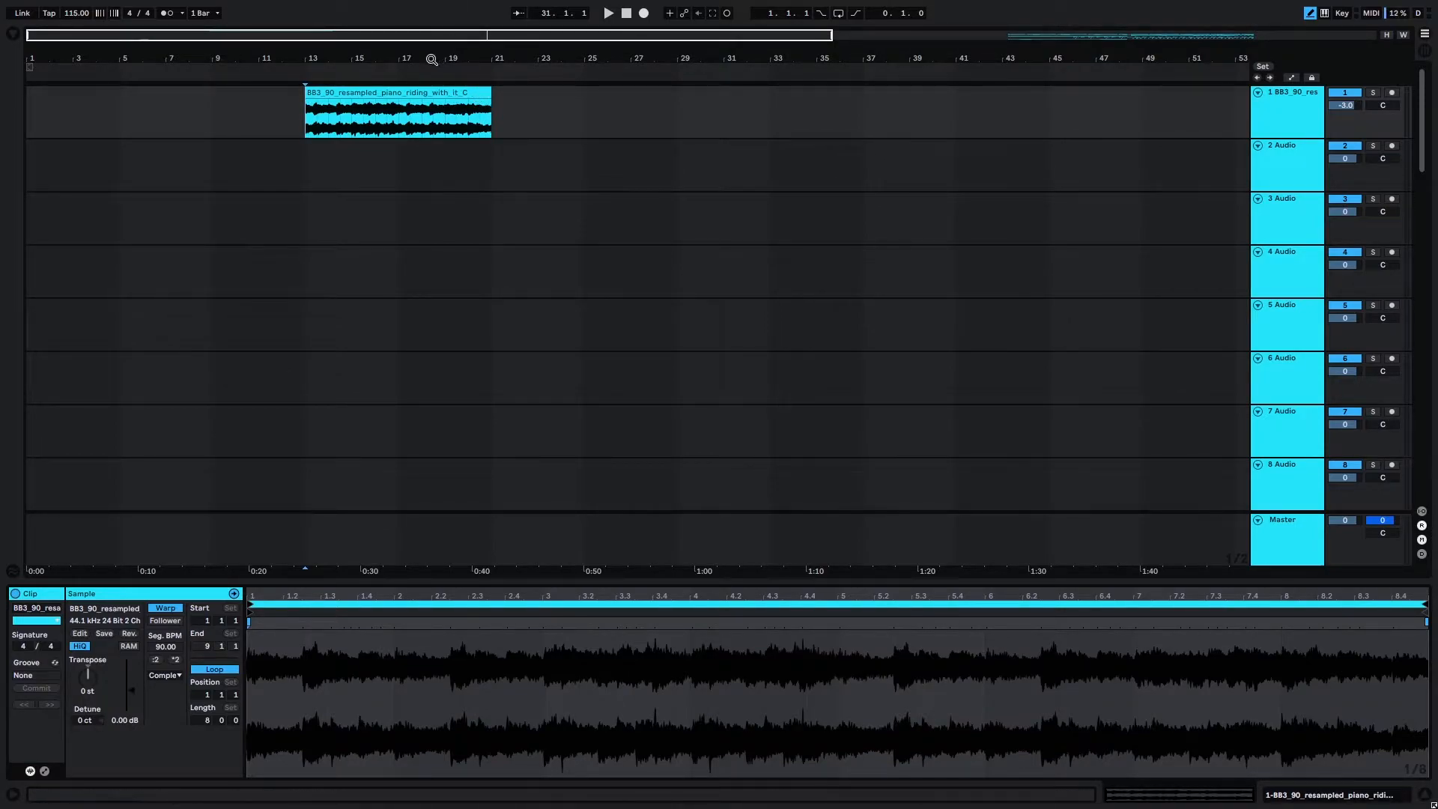
{"action": "scroll", "coordinate": [282, 128], "scroll_direction": "up", "scroll_amount": 3}
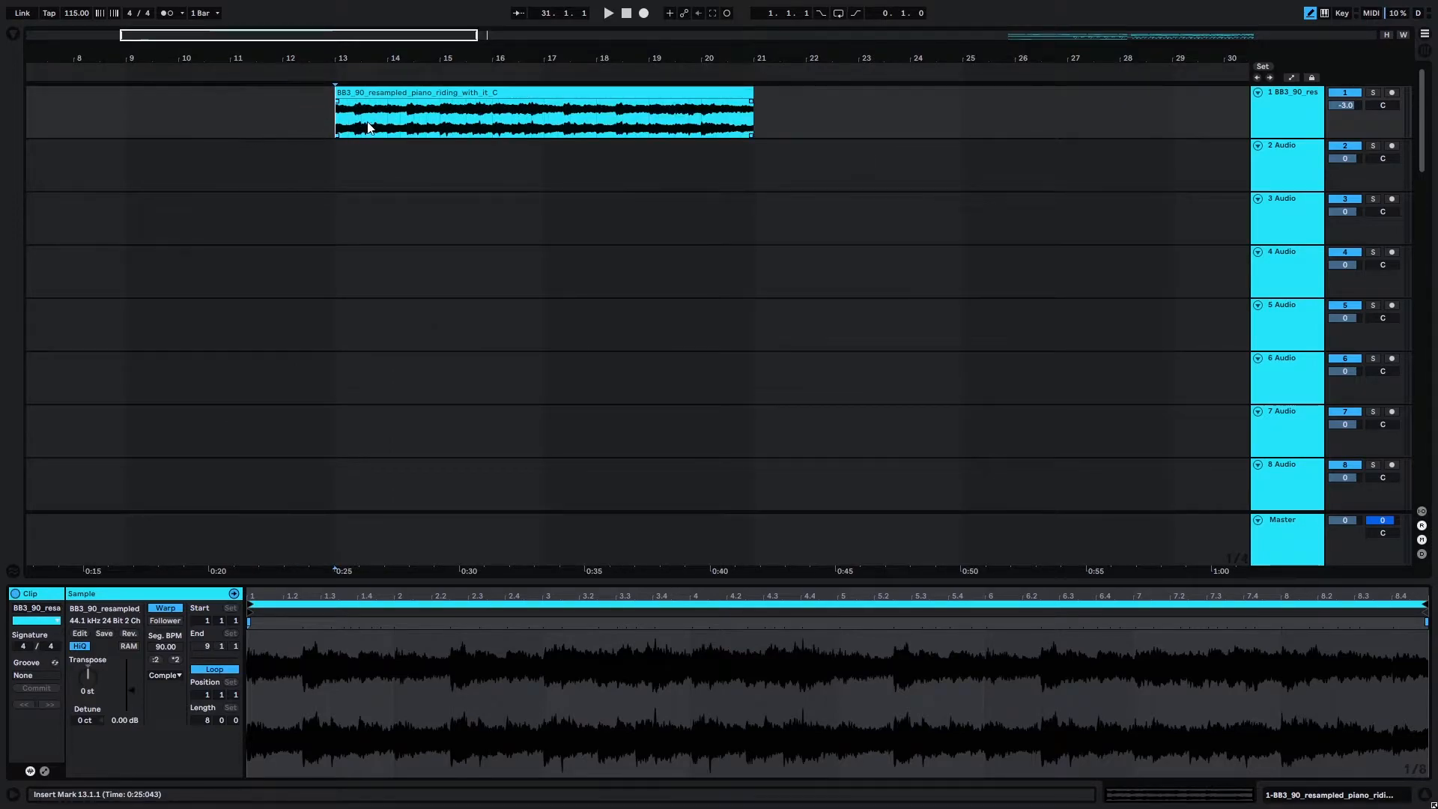
{"action": "left_click", "coordinate": [94, 35]}
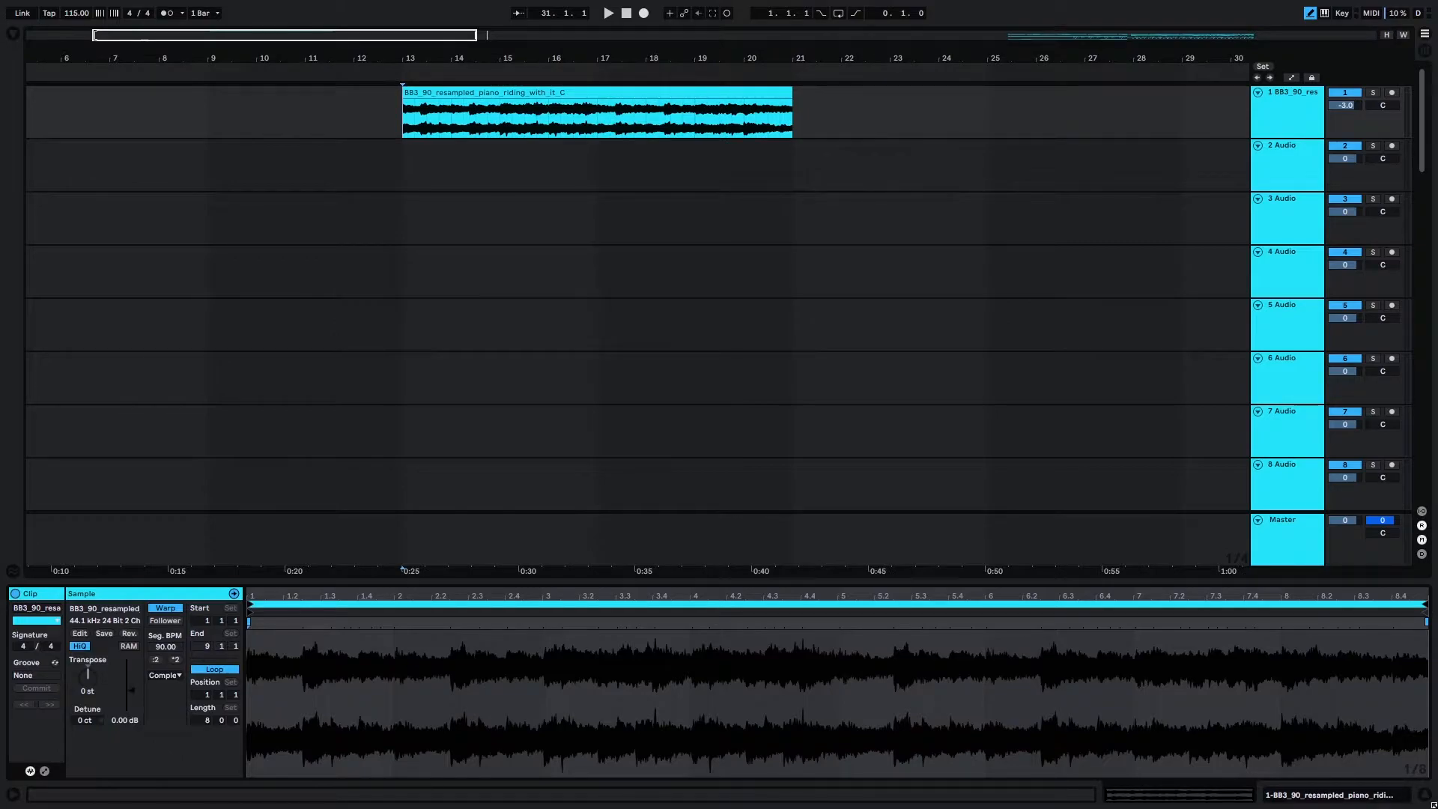
{"action": "left_click", "coordinate": [748, 113]}
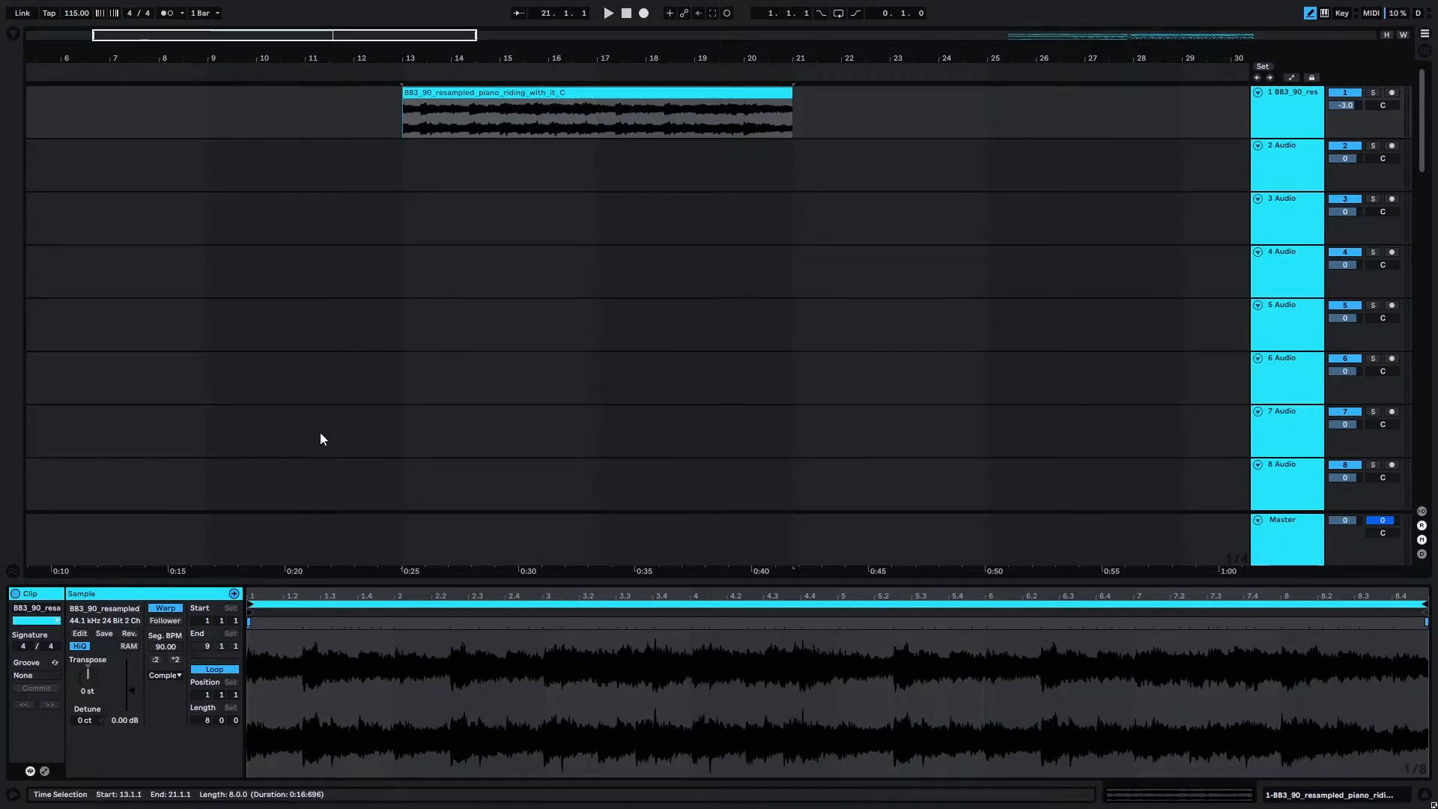
{"action": "left_click", "coordinate": [403, 106]}
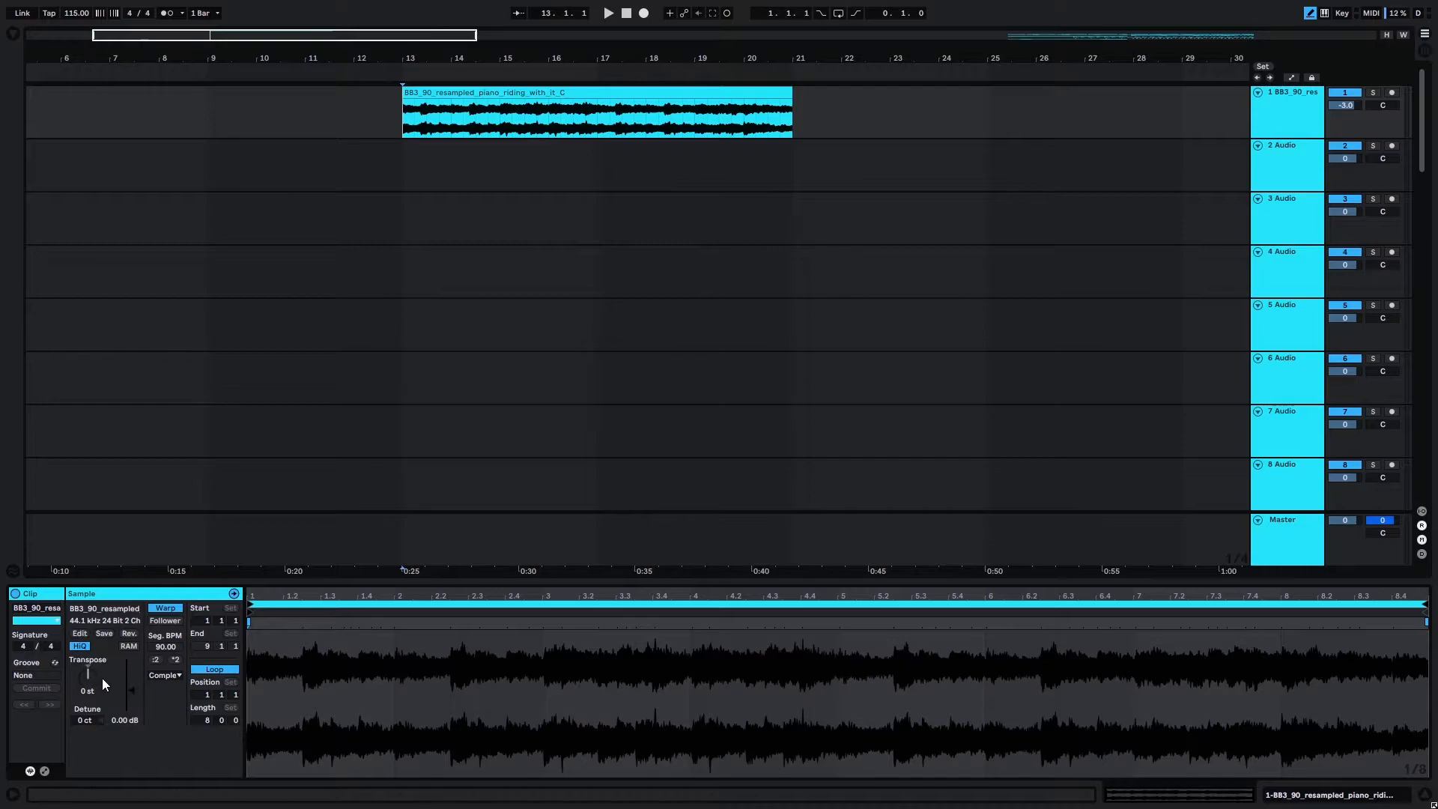
{"action": "left_click_drag", "start_coordinate": [87, 674], "coordinate": [87, 676]}
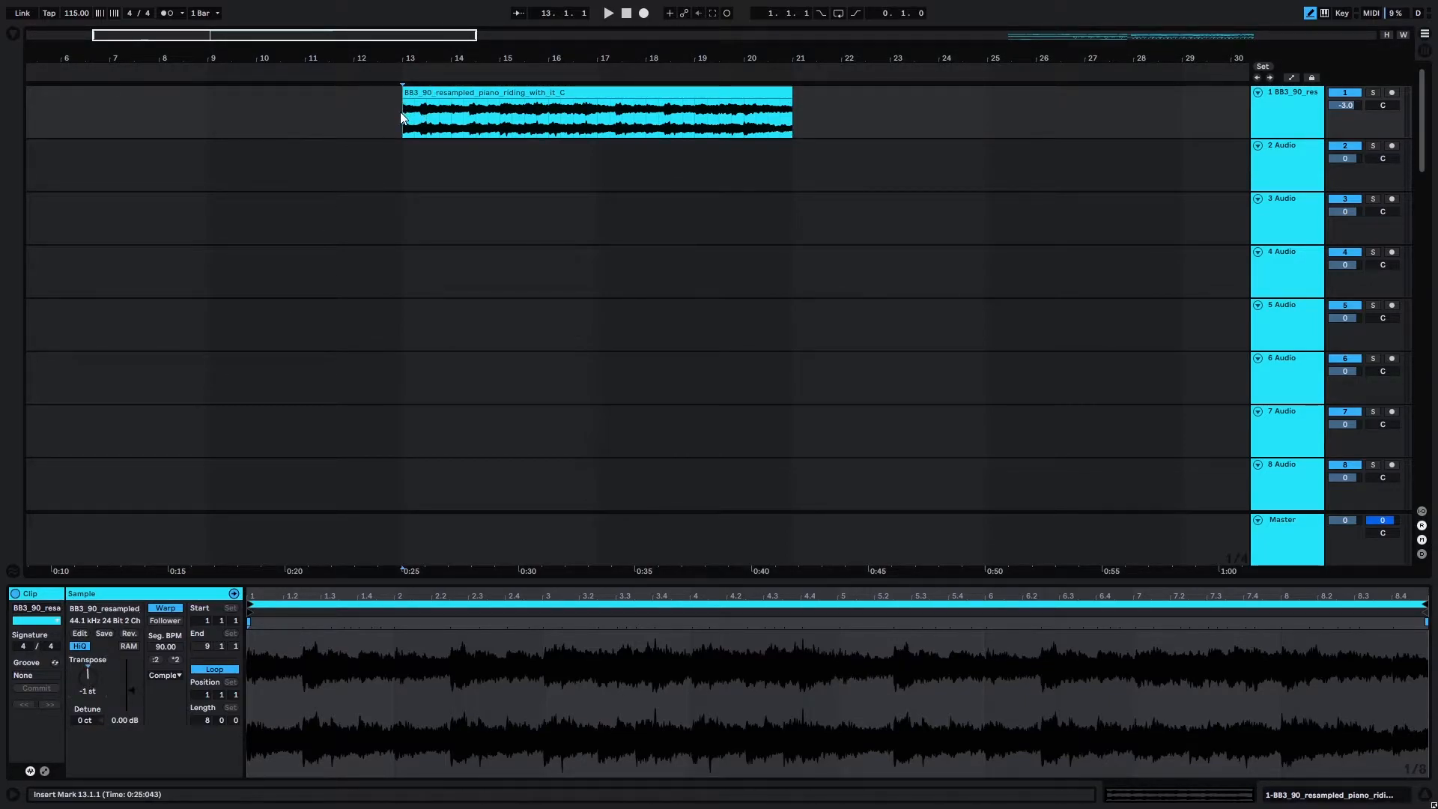
{"action": "key", "text": "space"}
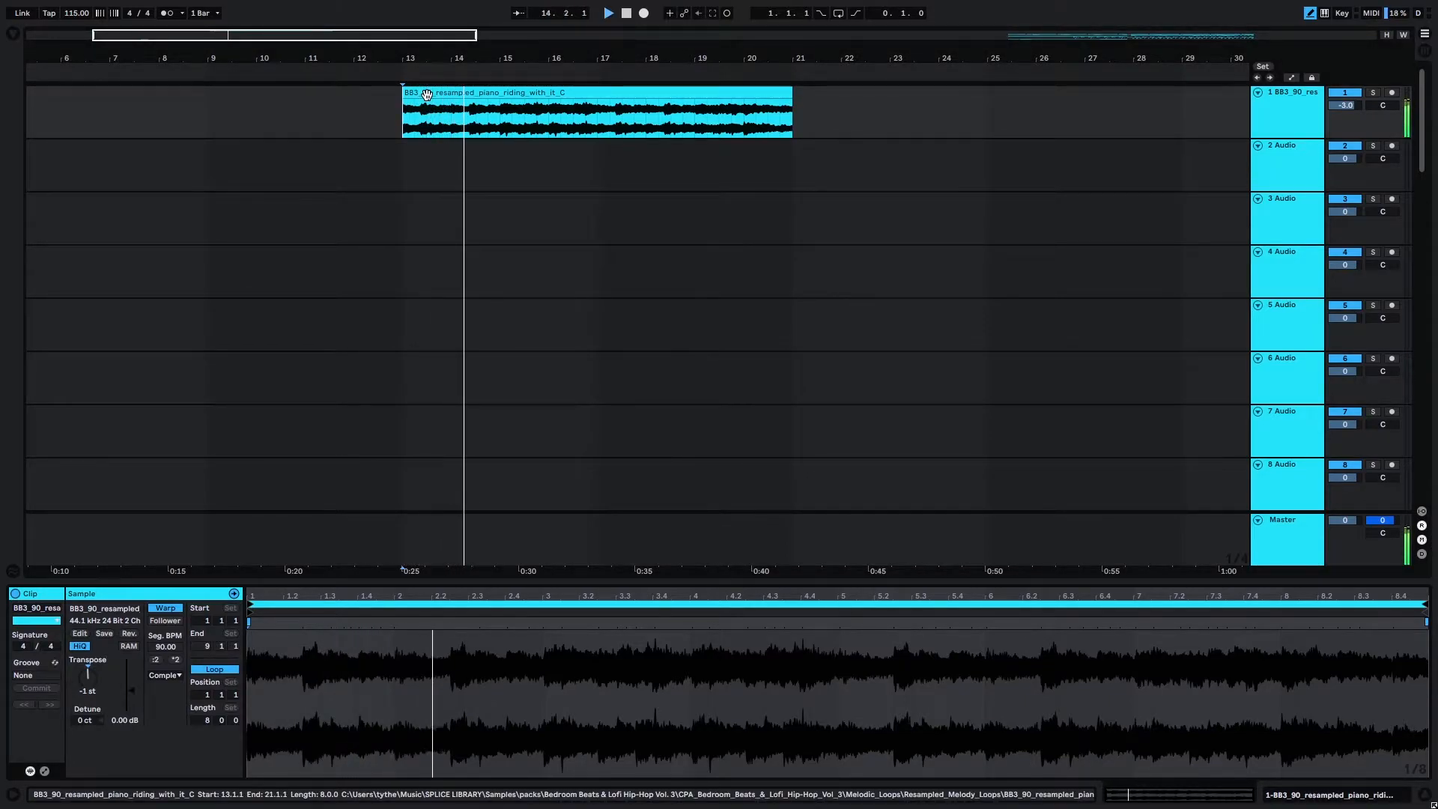
{"action": "key", "text": "space"}
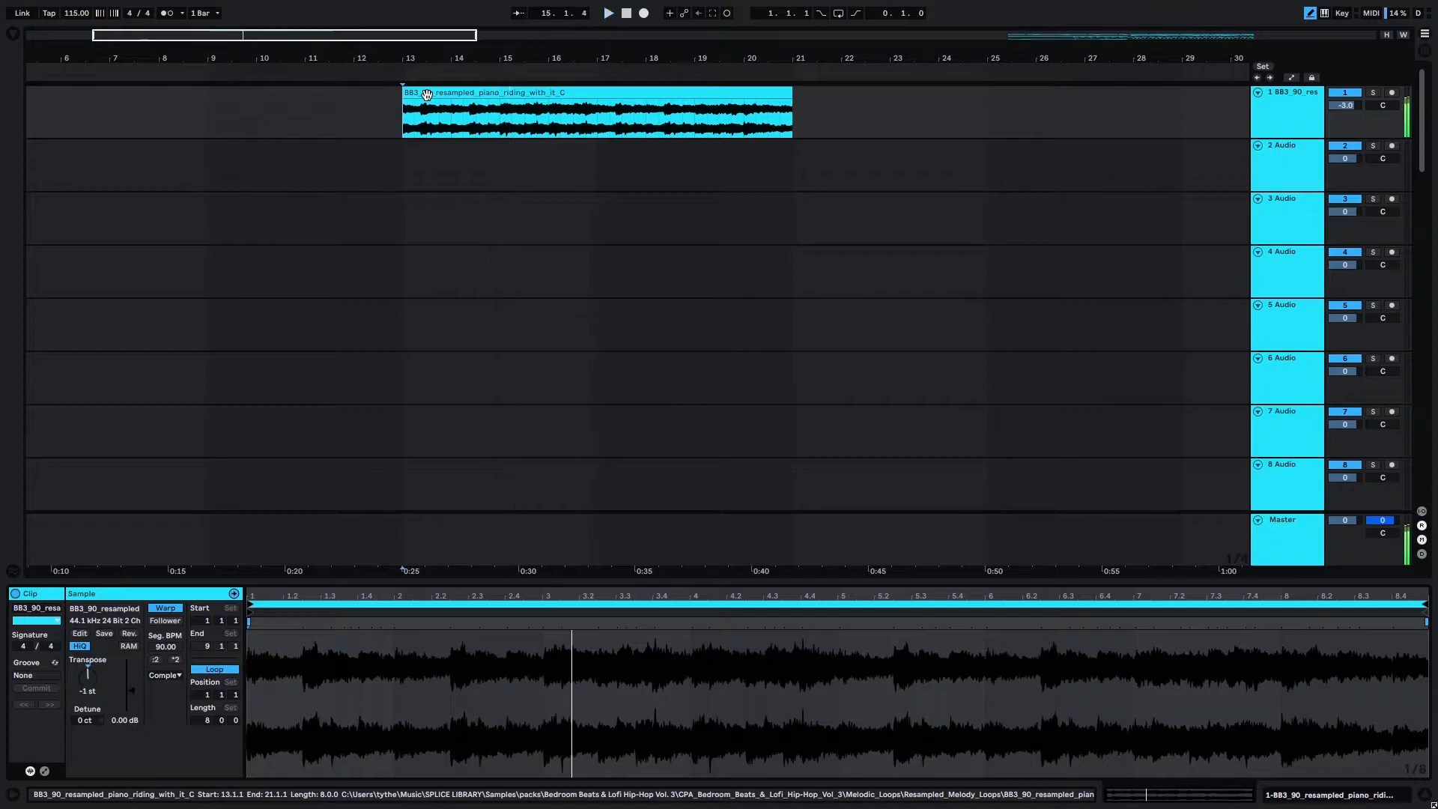
Try transposing the piano loop to -2 st and play it from bar 13.
{"action": "left_click_drag", "start_coordinate": [82, 680], "coordinate": [82, 686]}
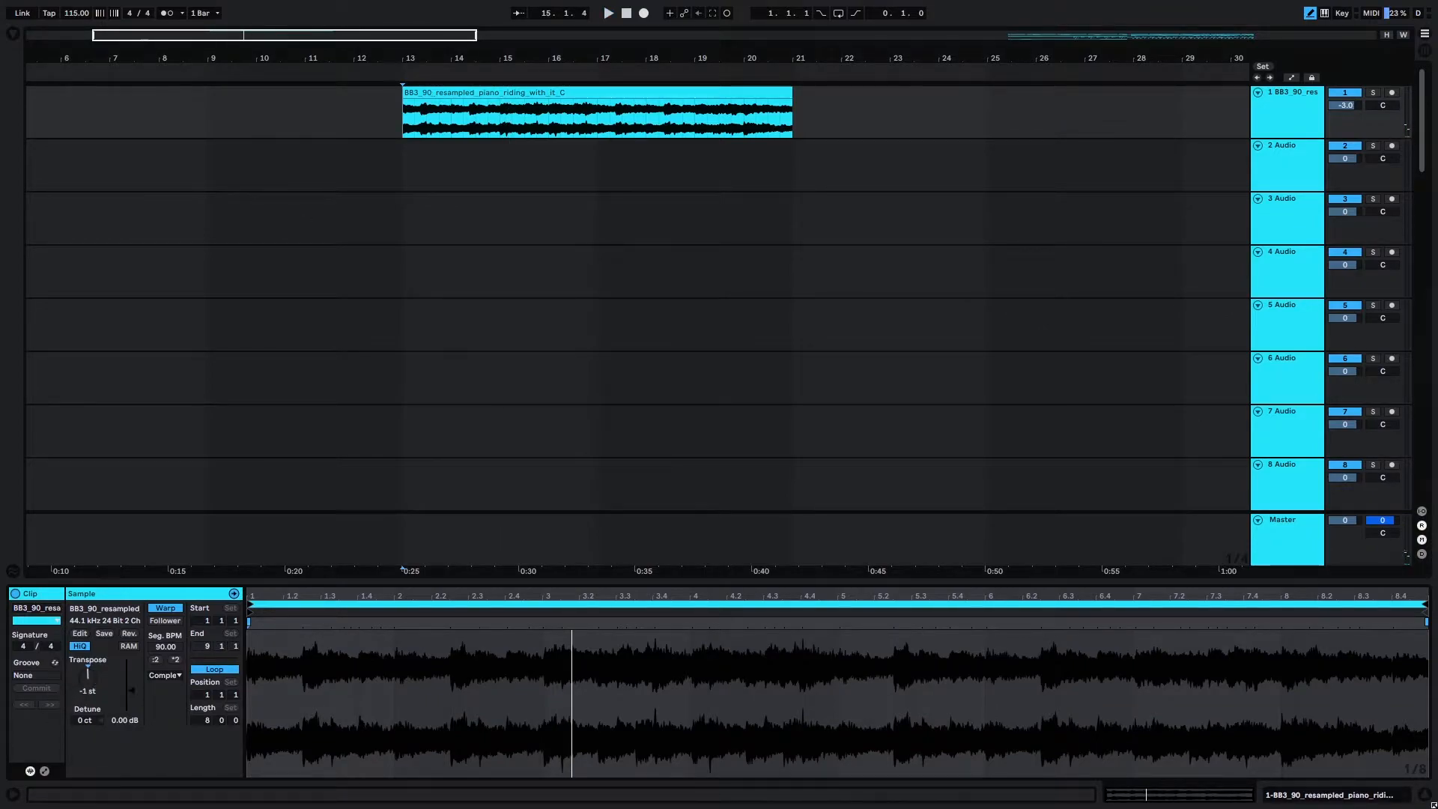
{"action": "key", "text": "space"}
{"action": "left_click", "coordinate": [402, 127]}
{"action": "key", "text": "space"}
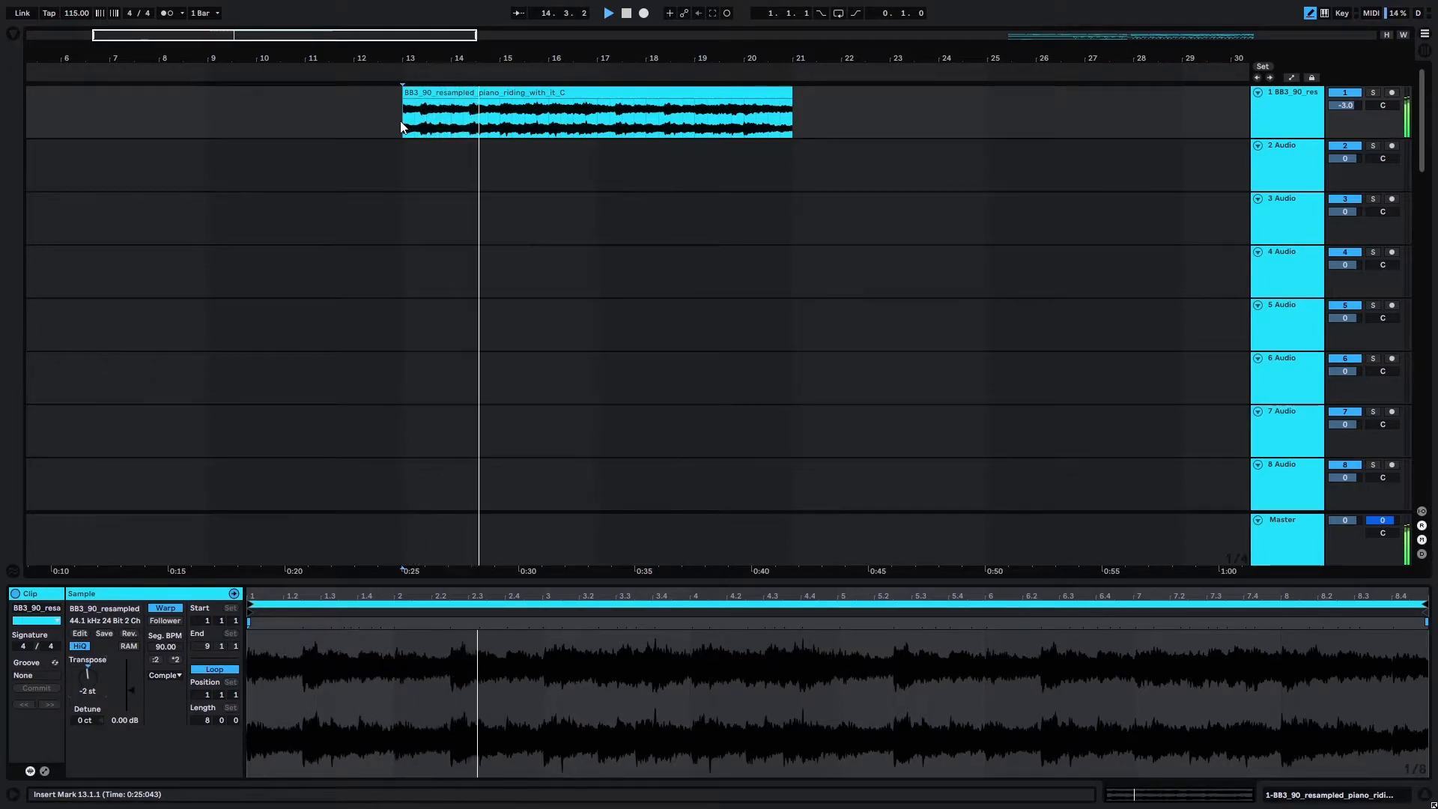
{"action": "key", "text": "space"}
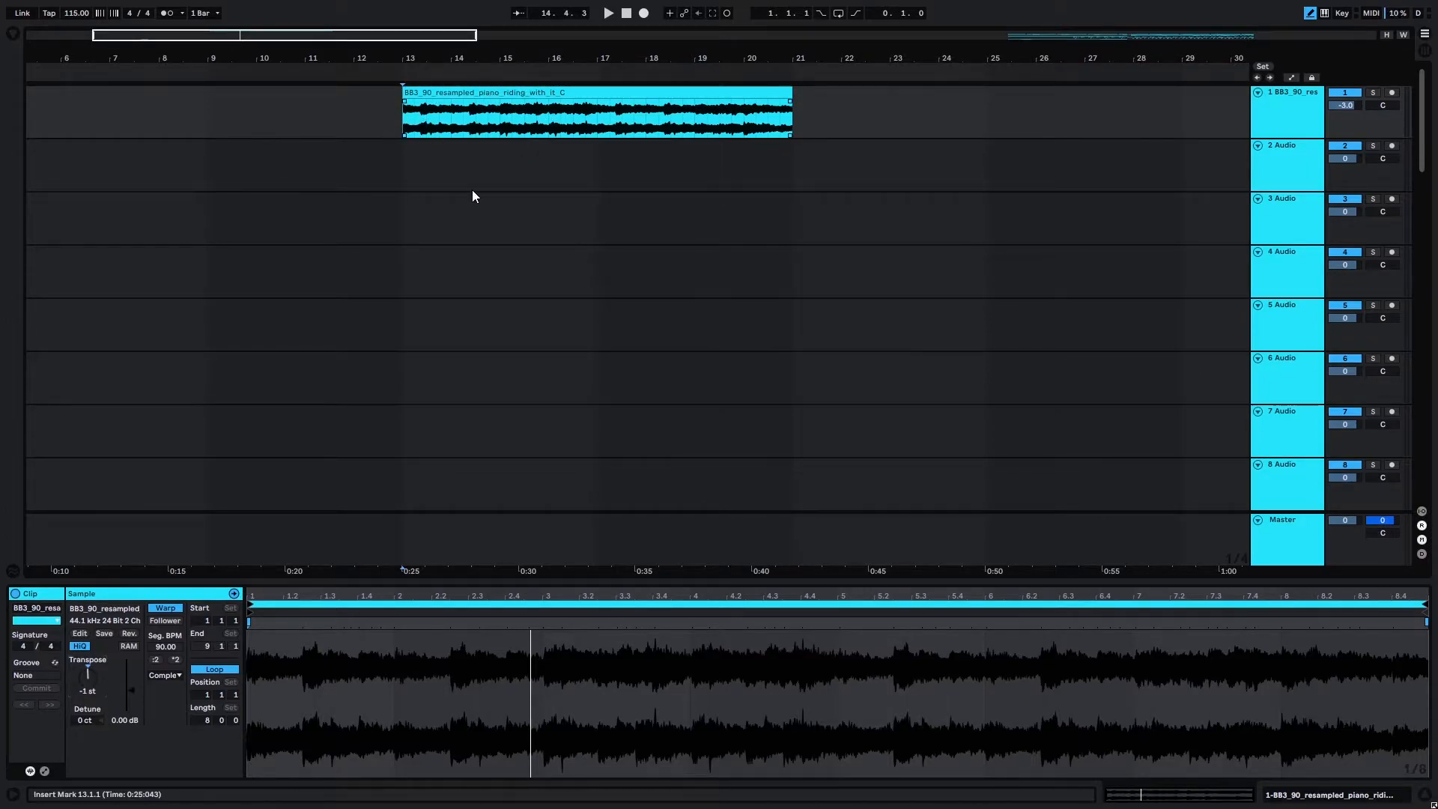
Play the first long piano chop at bar 17 and examine where its second chord starts.
{"action": "key", "text": "ctrl+Right"}
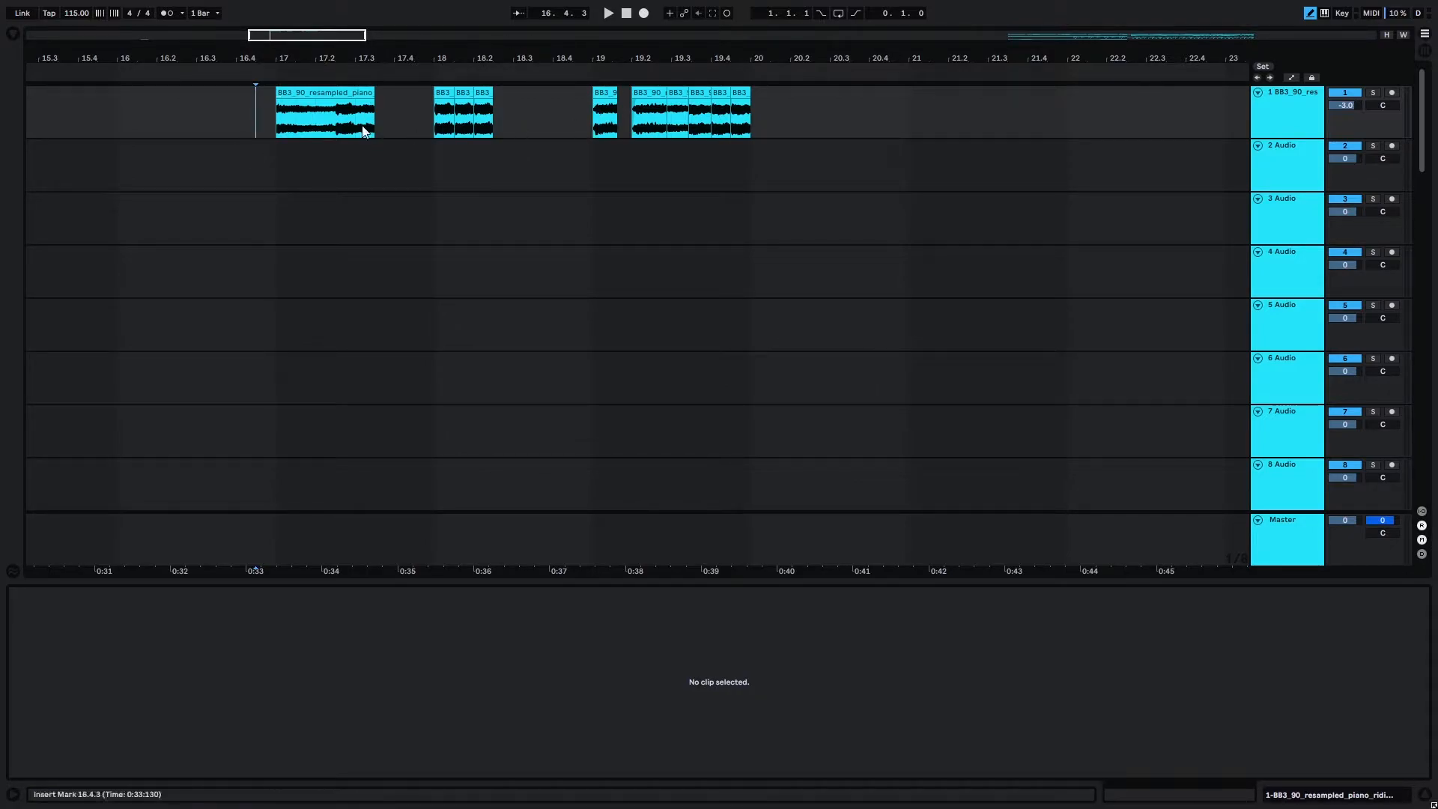
{"action": "left_click", "coordinate": [277, 120]}
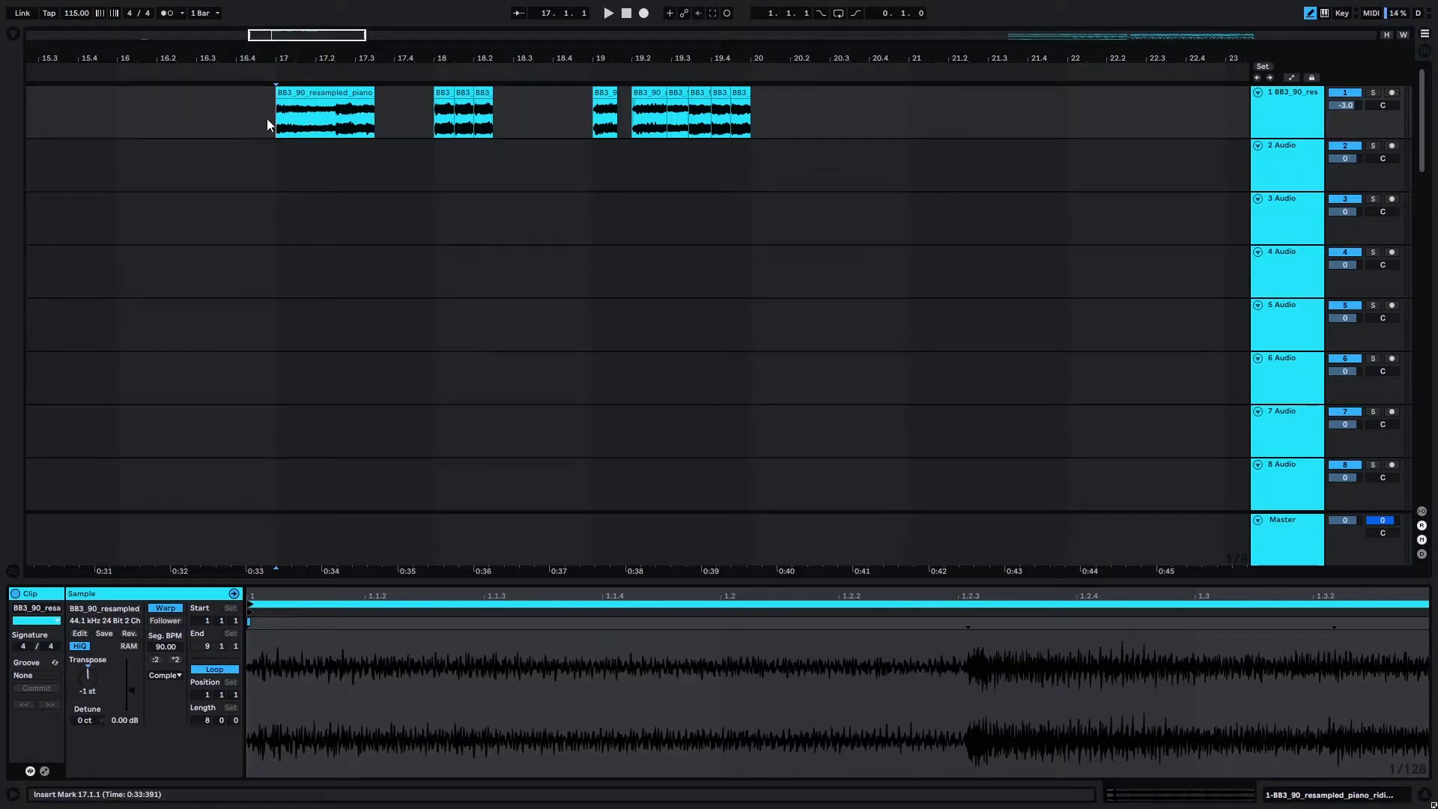
{"action": "key", "text": "space"}
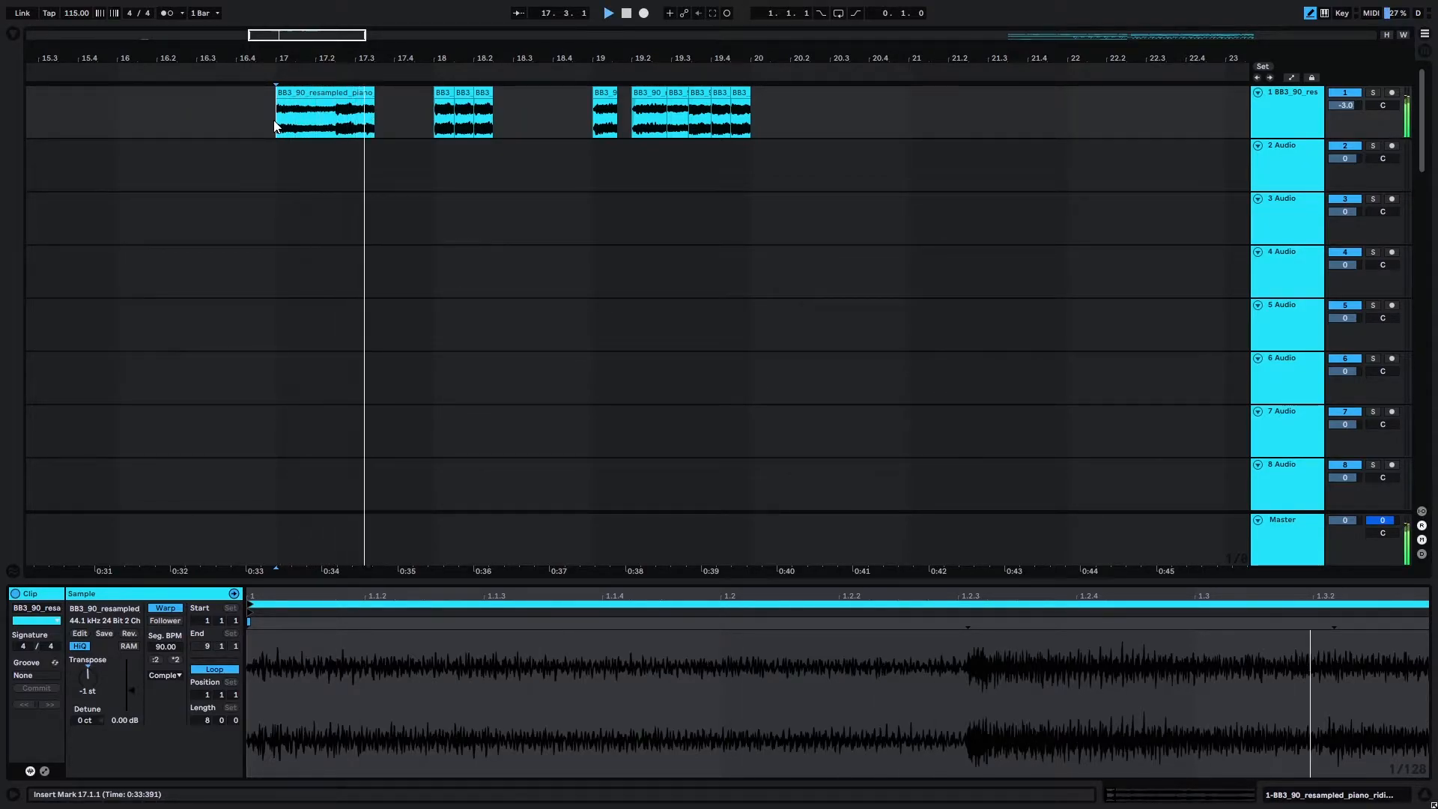
{"action": "key", "text": "space"}
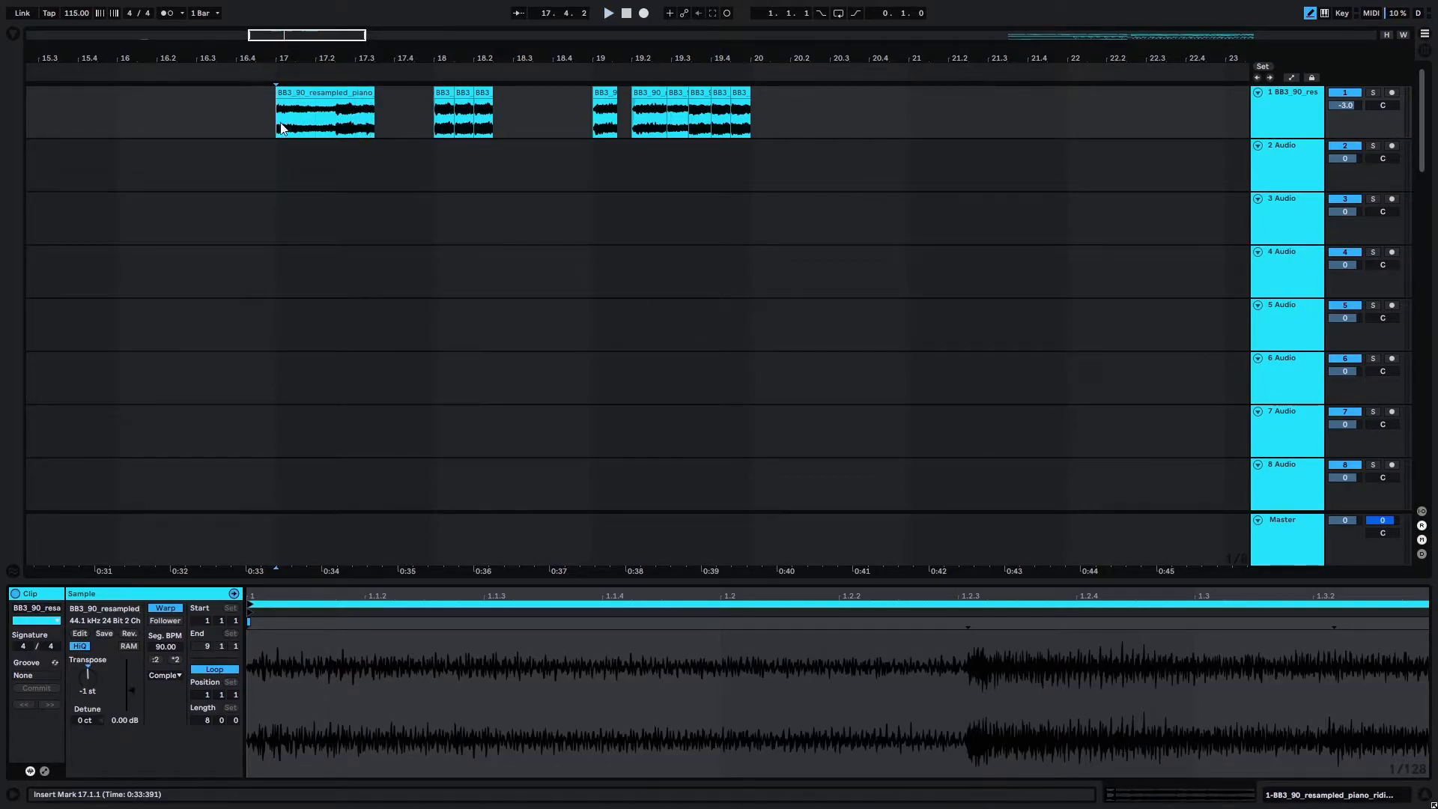
{"action": "left_click", "coordinate": [336, 117]}
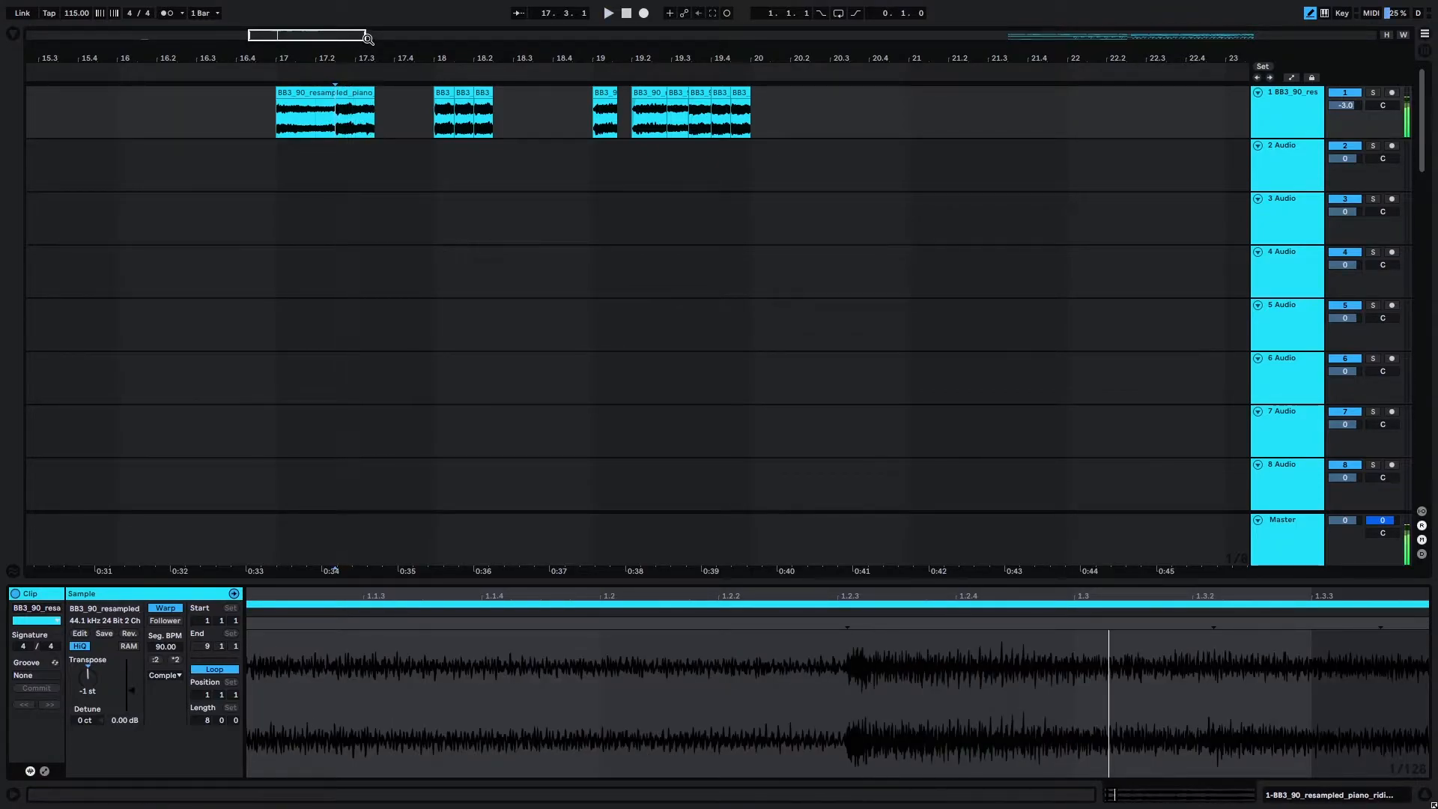
Move the three short piano chops from bar 18 directly behind the long chop at bar 17 and play the joined phrase.
{"action": "left_click", "coordinate": [423, 120]}
{"action": "mouse_move", "coordinate": [431, 118]}
{"action": "left_mouse_down"}
{"action": "mouse_move", "coordinate": [487, 120]}
{"action": "mouse_move", "coordinate": [428, 114]}
{"action": "left_mouse_up"}
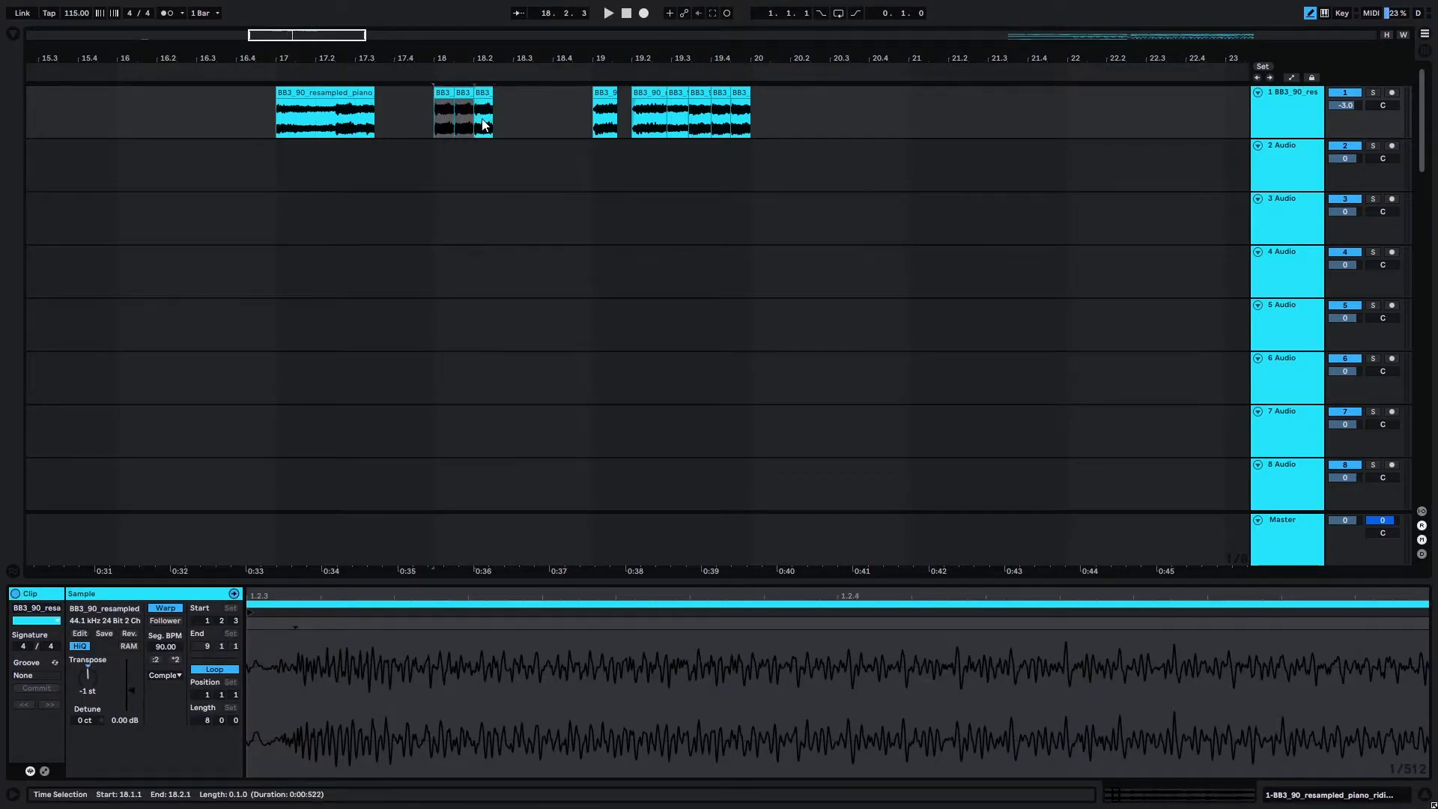
{"action": "left_click", "coordinate": [465, 96]}
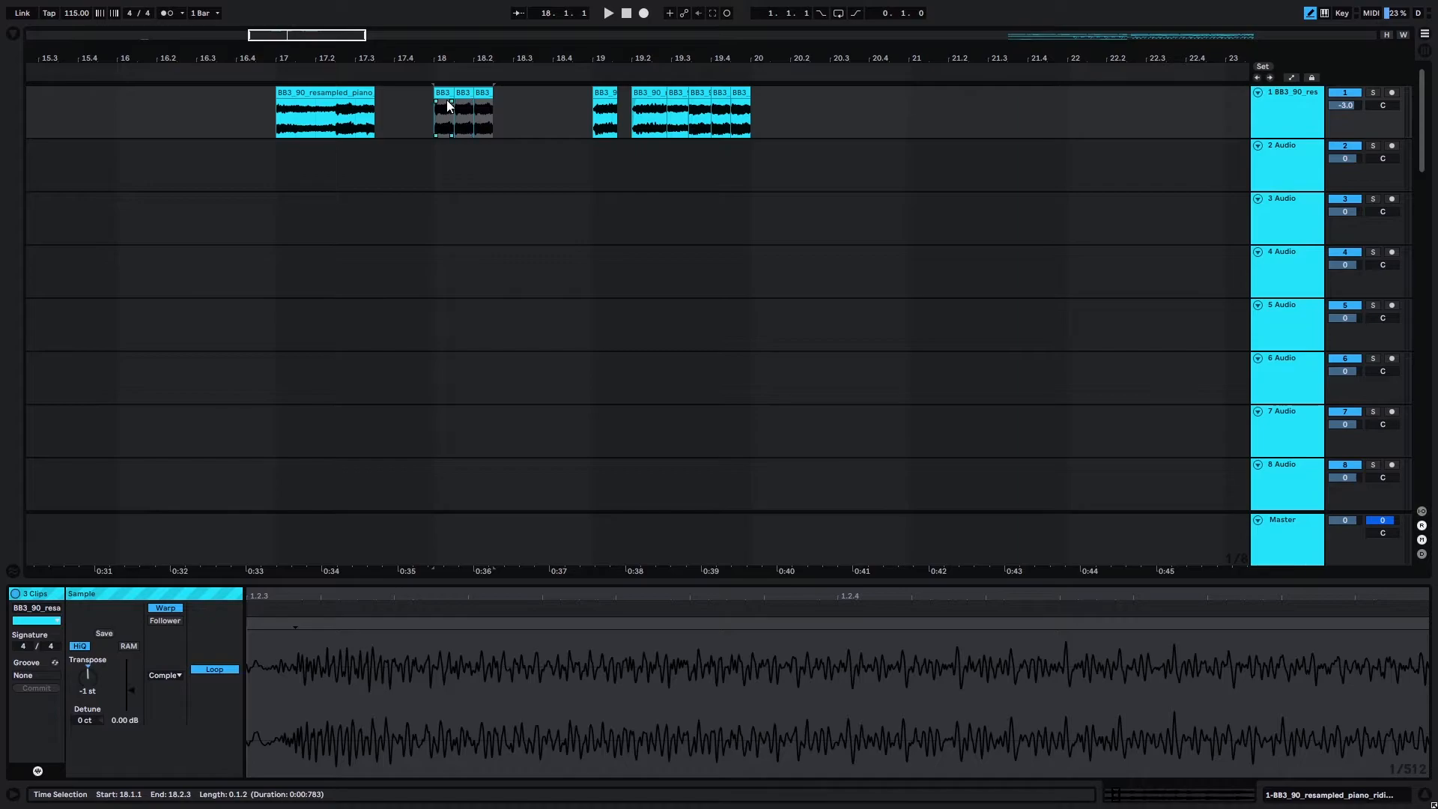
{"action": "left_click_drag", "start_coordinate": [448, 105], "coordinate": [388, 105]}
{"action": "left_click", "coordinate": [276, 117]}
{"action": "key", "text": "space"}
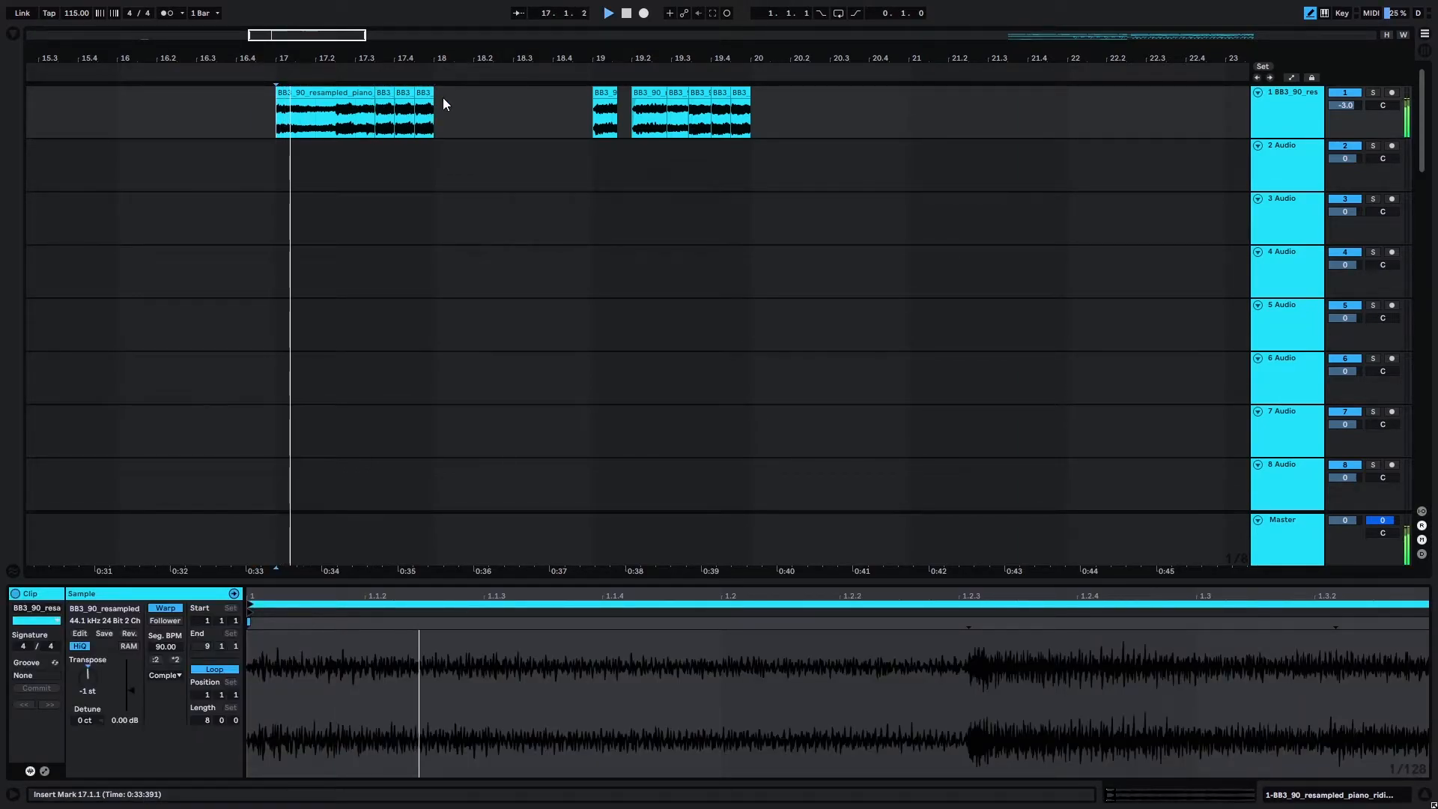
{"action": "key", "text": "space"}
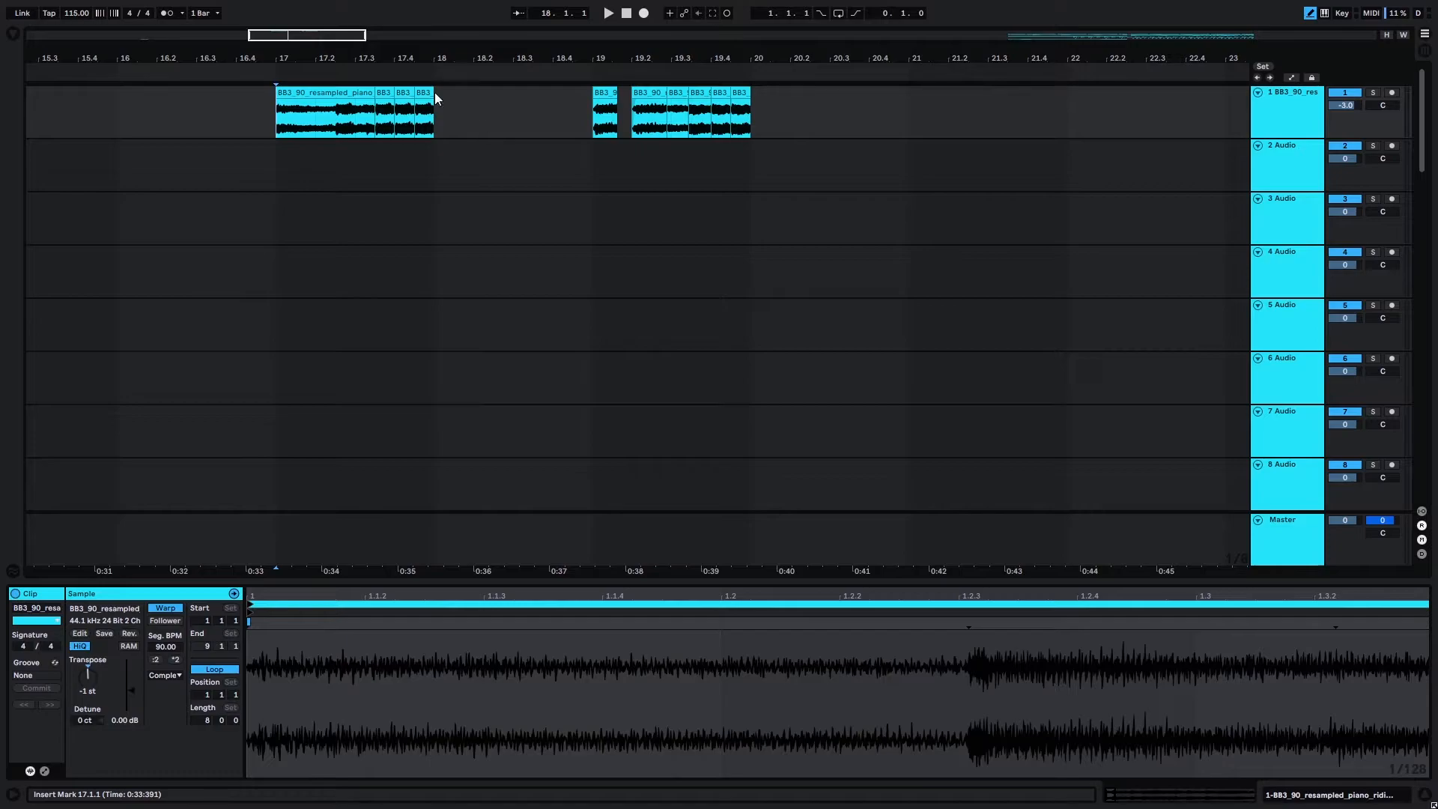
Play the group of piano chops starting at bar 19 and examine its individual slices.
{"action": "left_click", "coordinate": [590, 114]}
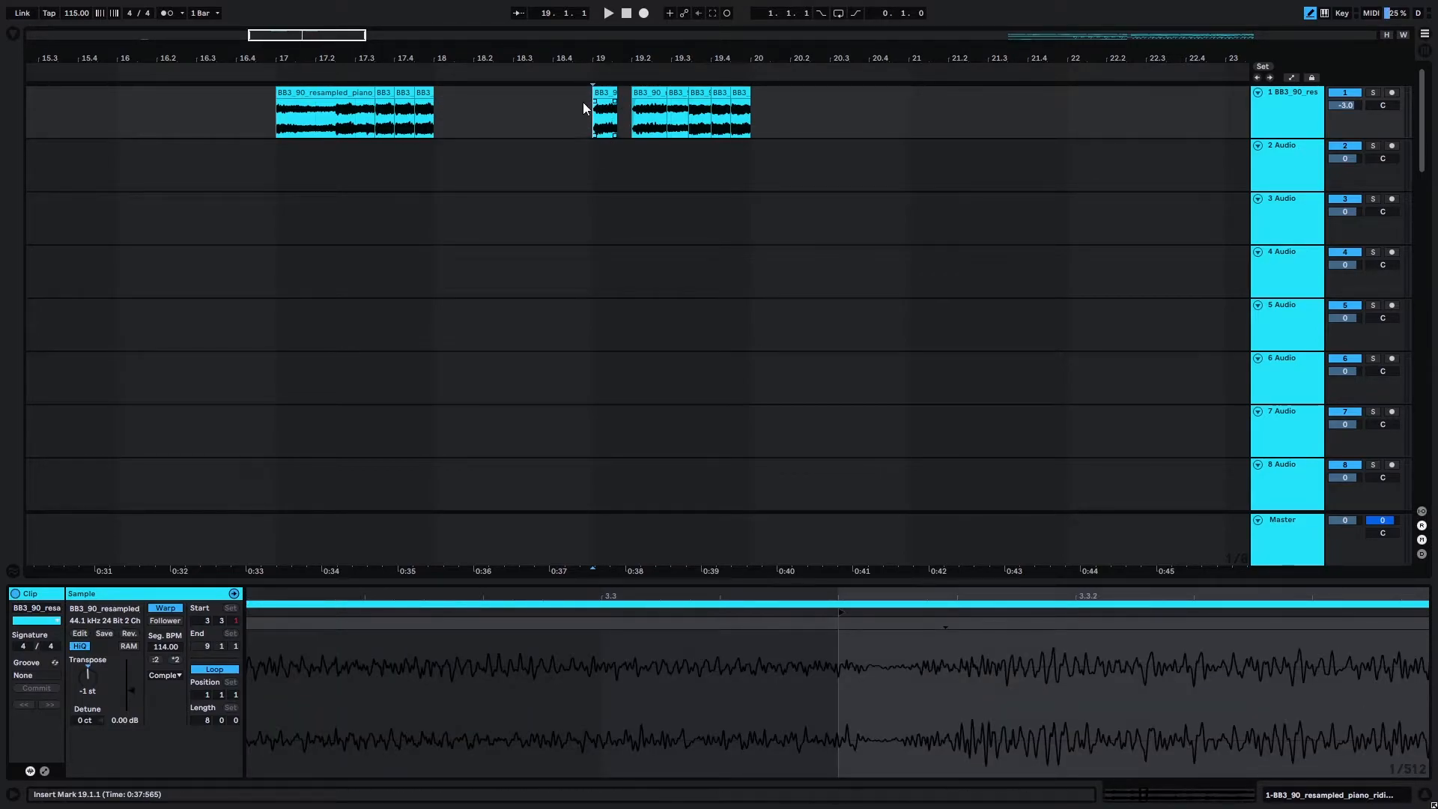
{"action": "key", "text": "space"}
{"action": "key", "text": "space"}
{"action": "key", "text": "space"}
{"action": "mouse_move", "coordinate": [580, 118]}
{"action": "left_mouse_down"}
{"action": "mouse_move", "coordinate": [752, 117]}
{"action": "mouse_move", "coordinate": [586, 107]}
{"action": "left_mouse_up"}
{"action": "left_click", "coordinate": [604, 92]}
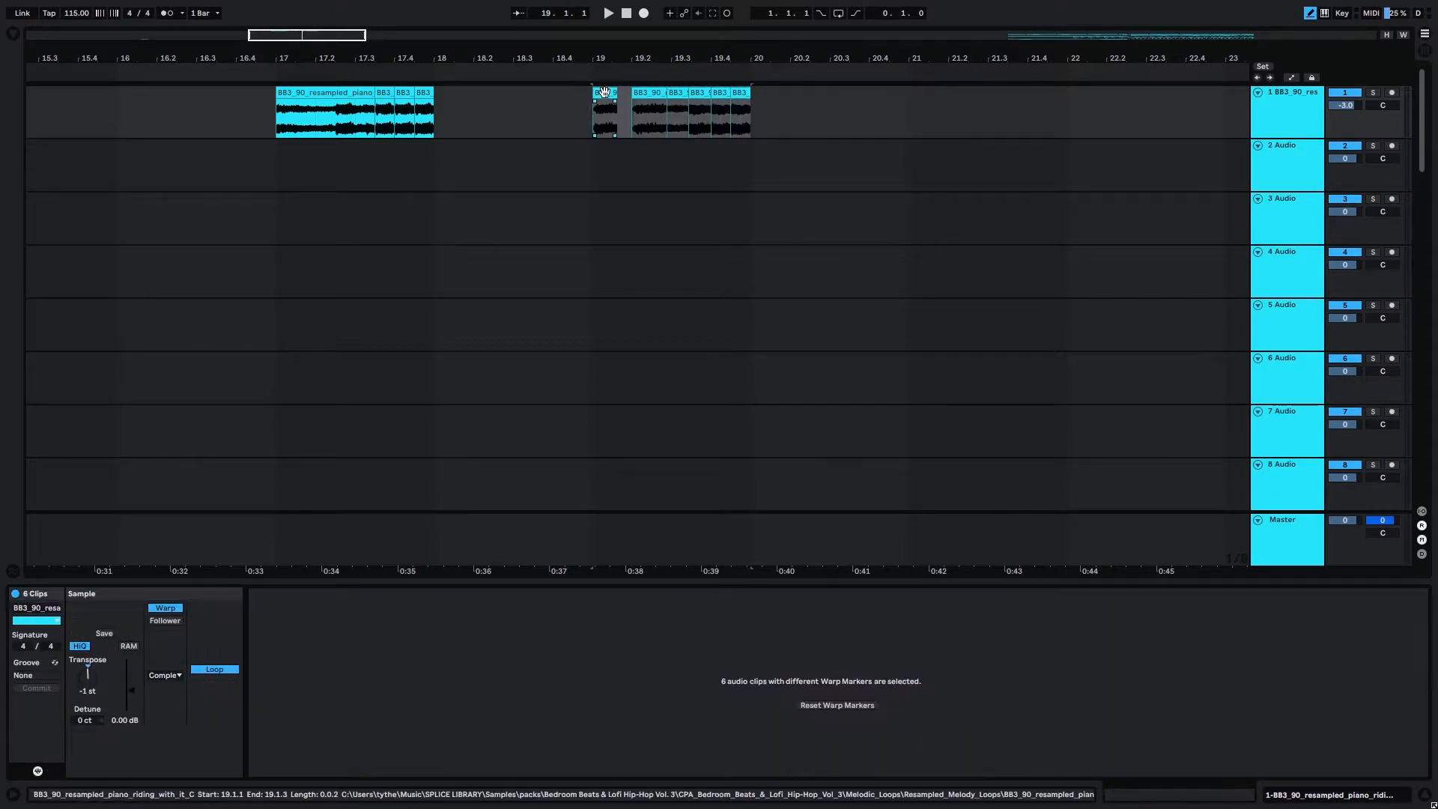
{"action": "left_click", "coordinate": [638, 120]}
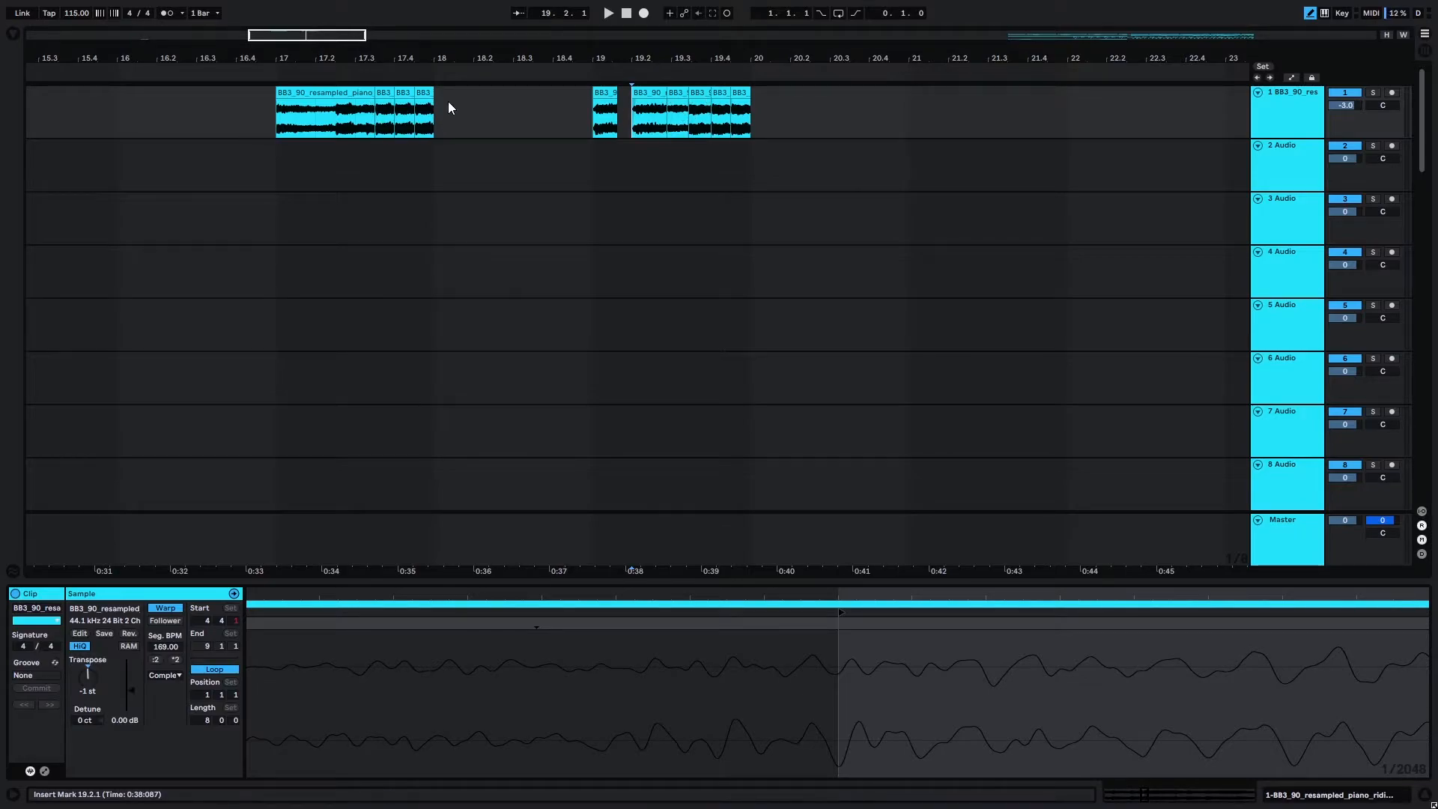
{"action": "left_click", "coordinate": [689, 120]}
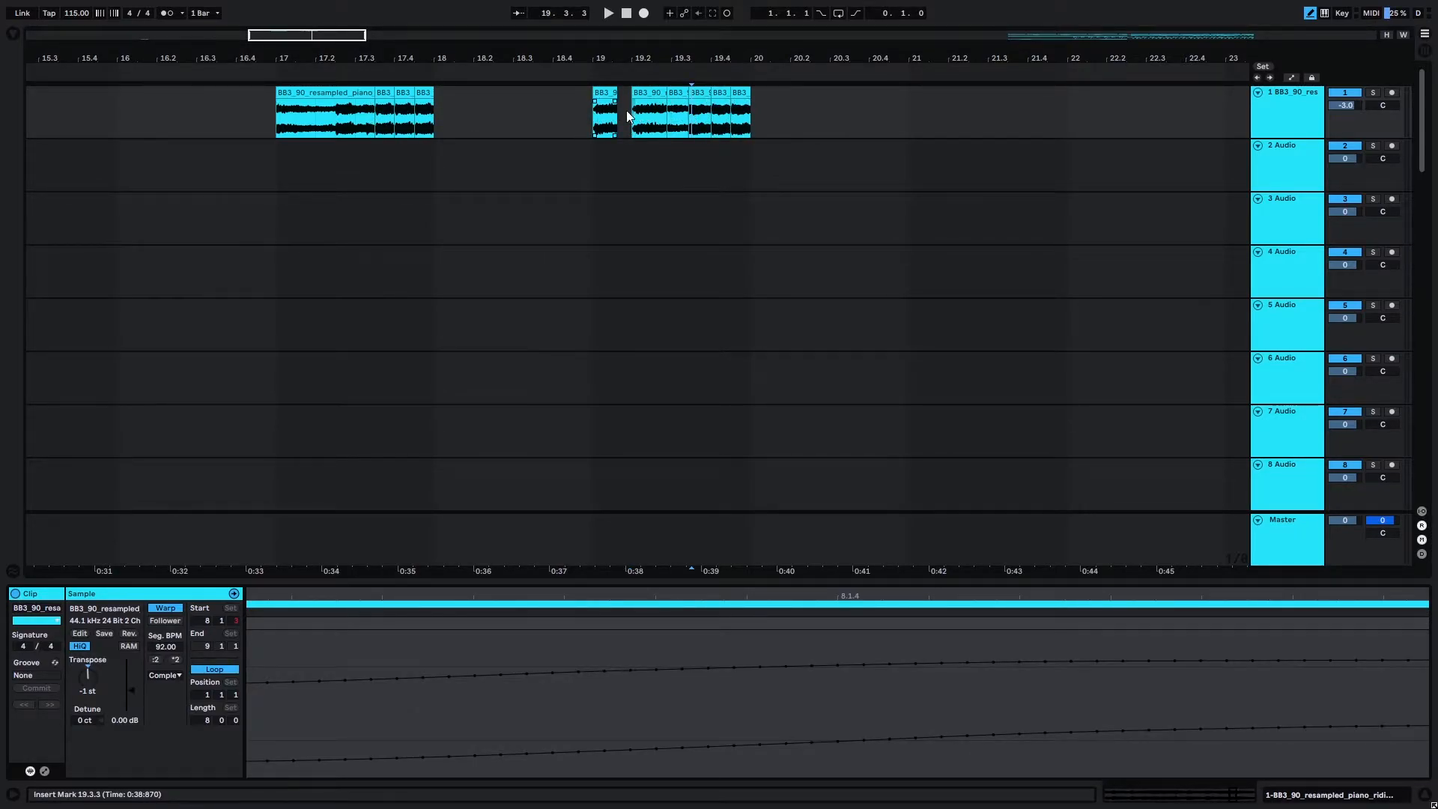
{"action": "left_click", "coordinate": [589, 113]}
{"action": "key", "text": "space"}
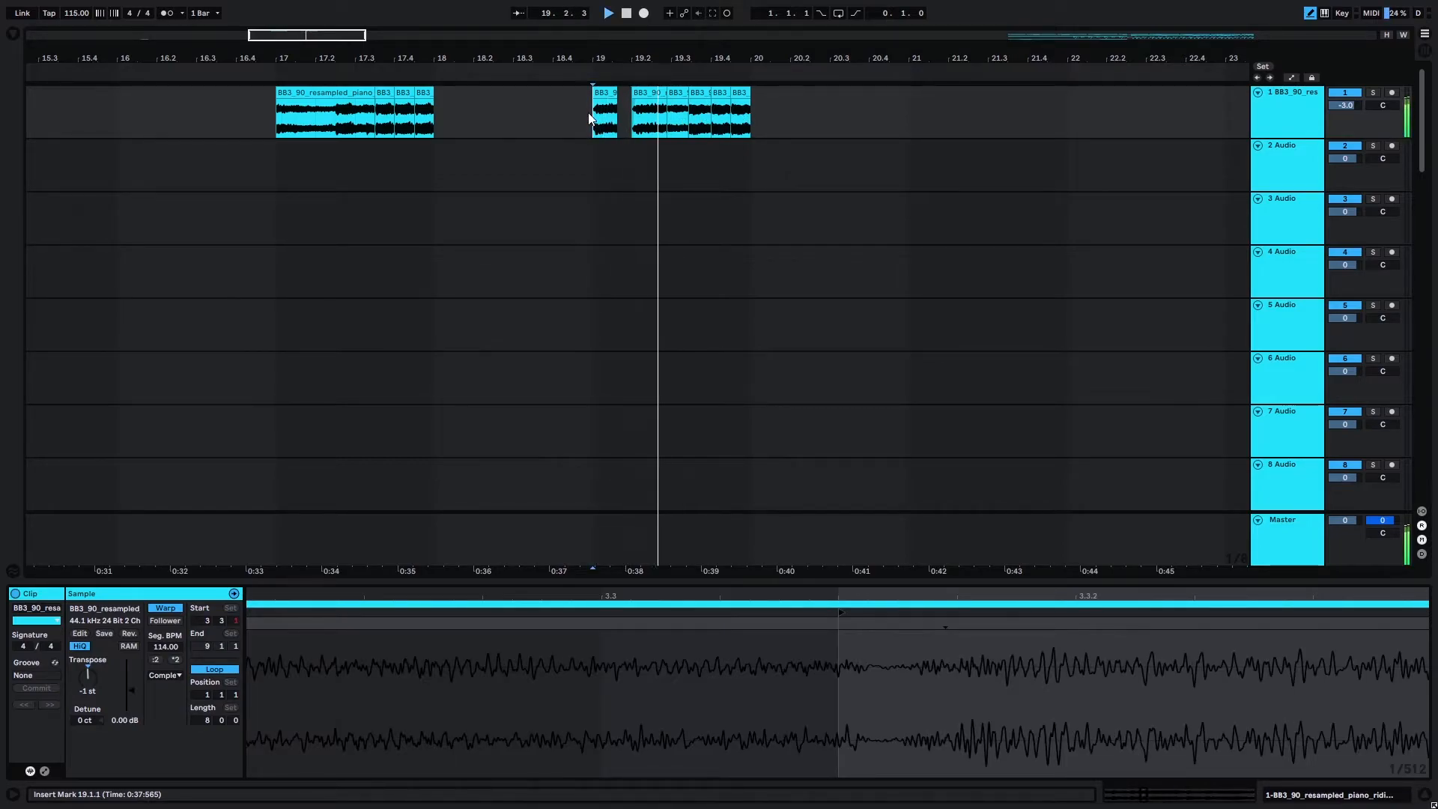
{"action": "key", "text": "space"}
Move the six piano chops from bar 19 to bar 18, joining them to the first phrase, and play from bar 17.
{"action": "left_click_drag", "start_coordinate": [591, 115], "coordinate": [749, 113]}
{"action": "left_click_drag", "start_coordinate": [610, 94], "coordinate": [451, 112]}
{"action": "left_click", "coordinate": [279, 116]}
{"action": "key", "text": "space"}
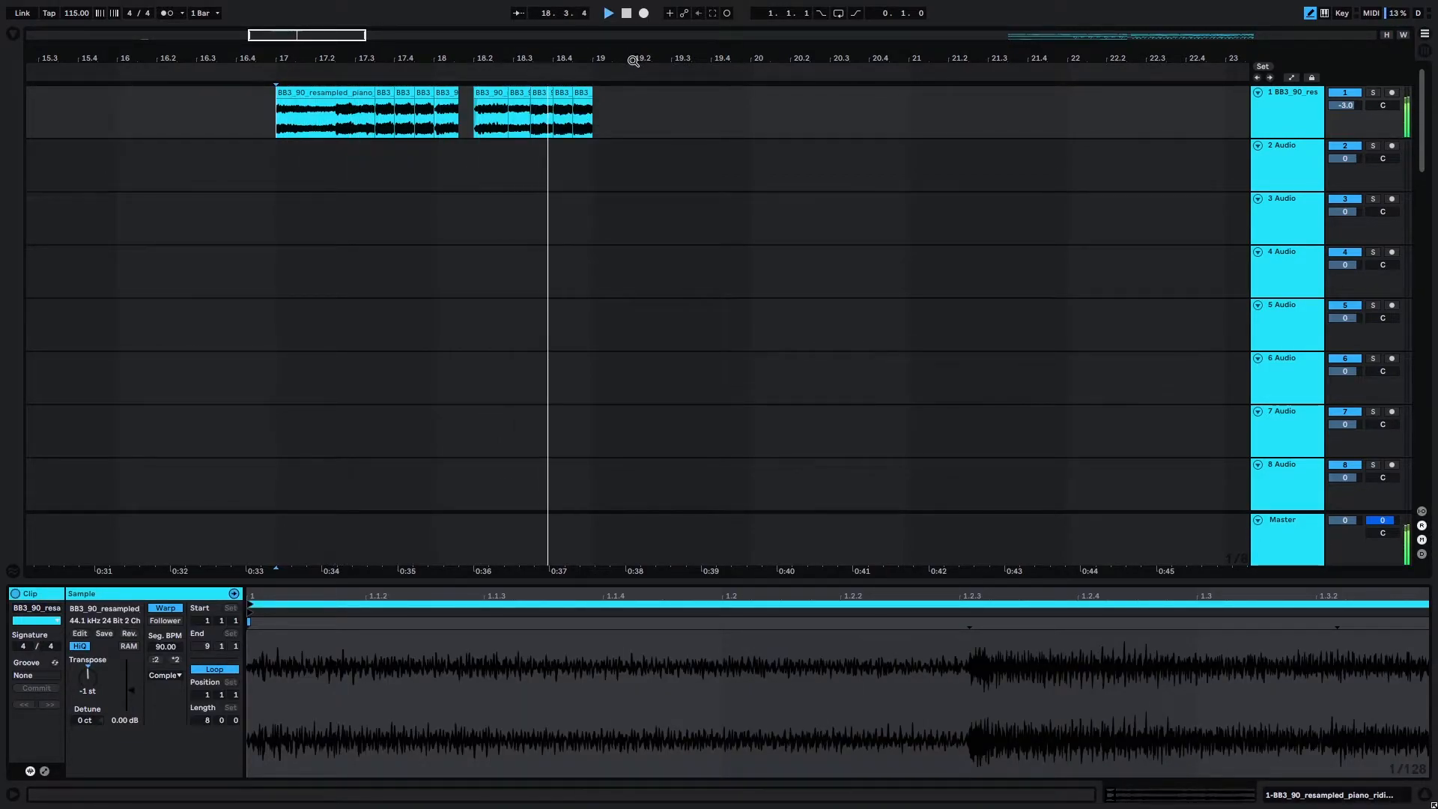
Stop the current playback and listen to the repeated piano chop pattern with its effects chain from bar 17.
{"action": "key", "text": "space"}
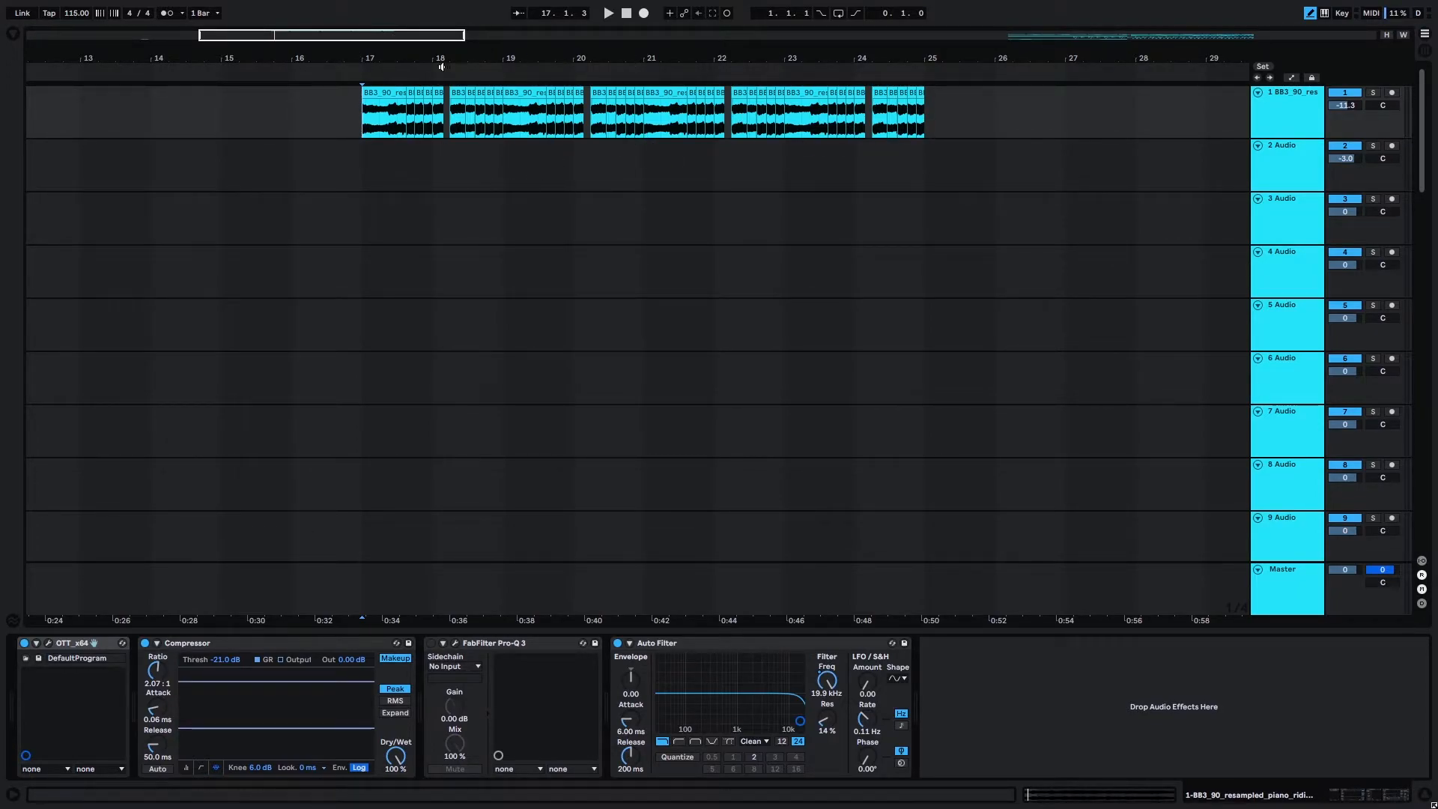
{"action": "left_click", "coordinate": [357, 118]}
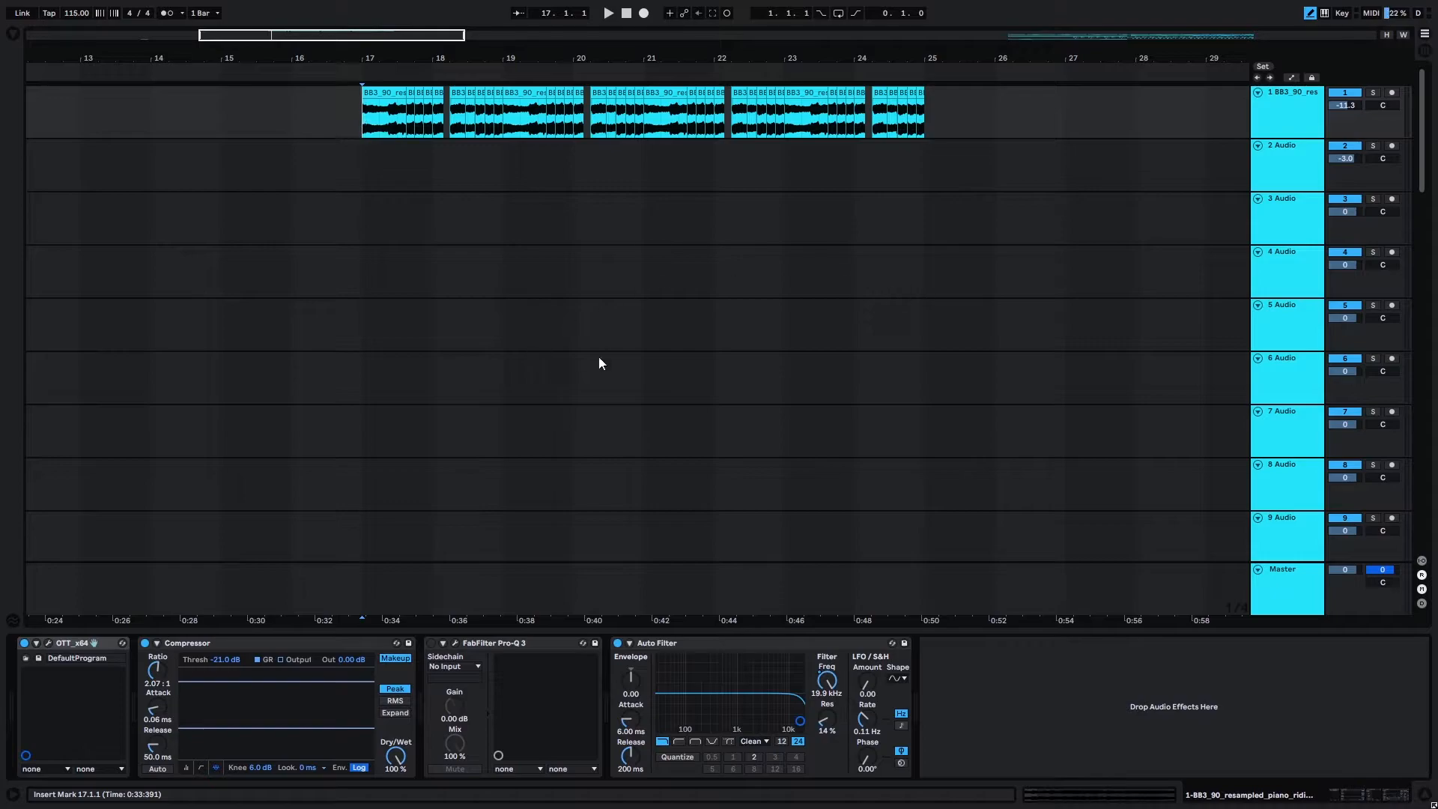
{"action": "key", "text": "space"}
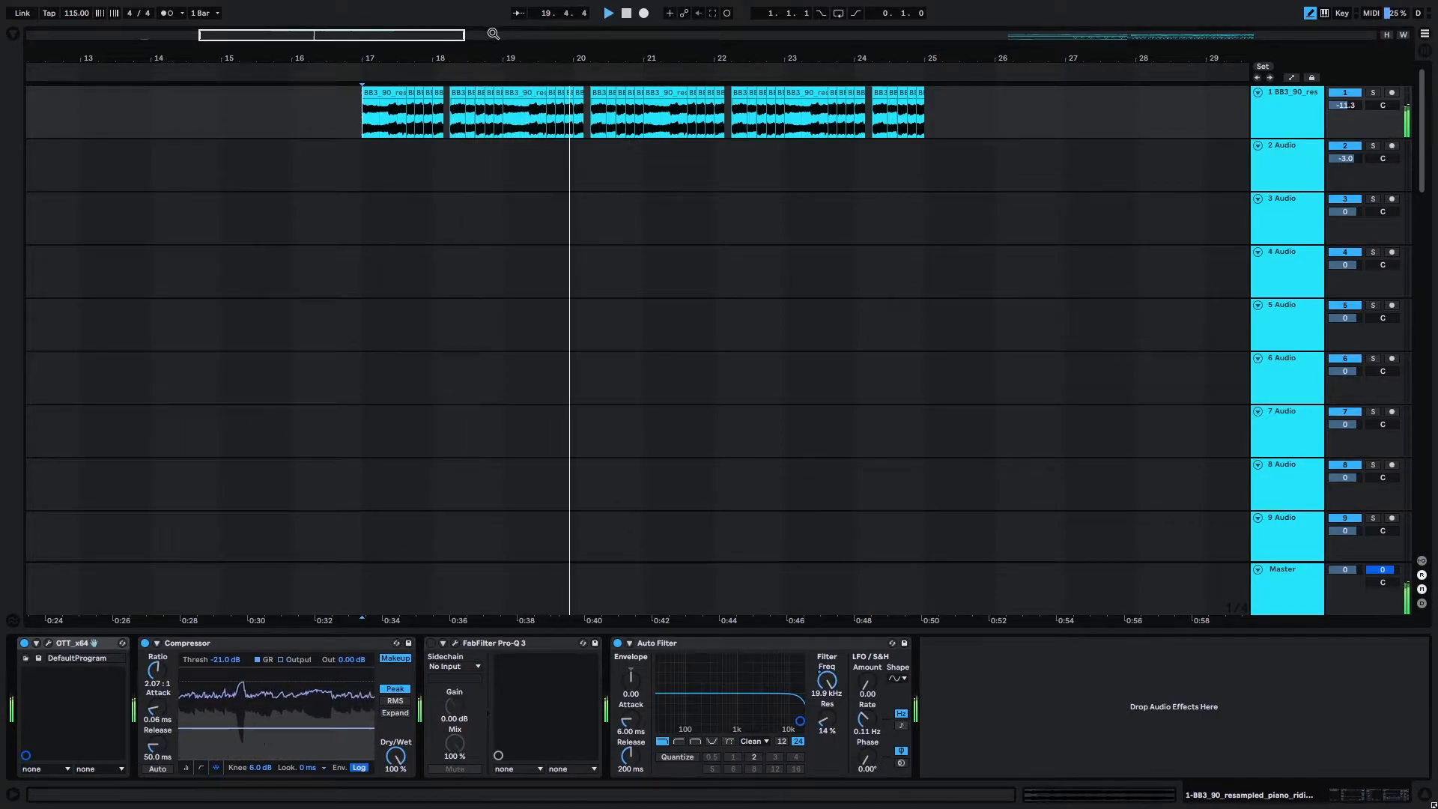
{"action": "key", "text": "space"}
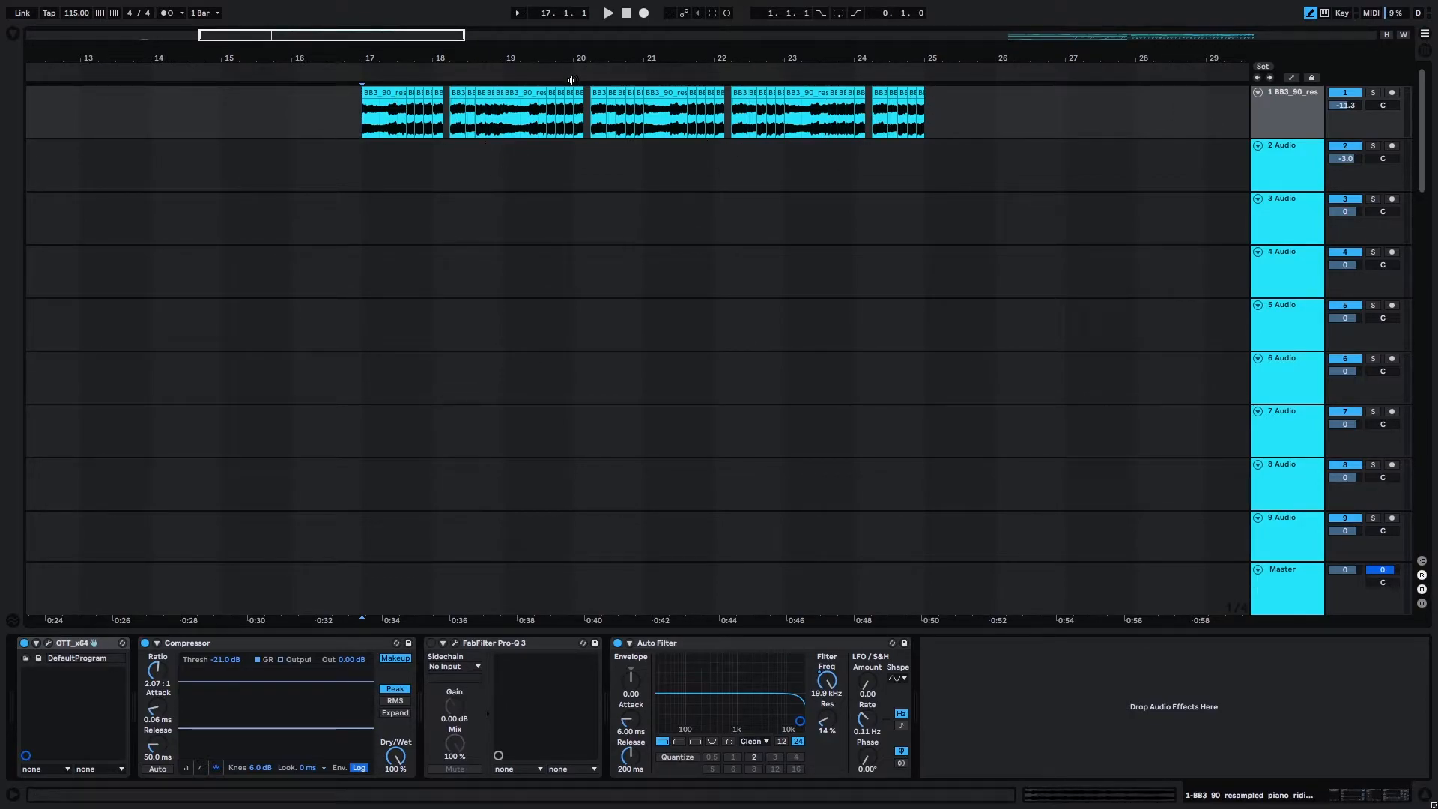
Switch on FabFilter Pro-Q 3 on the piano track, open its window and move it clear of the piano clips.
{"action": "left_click", "coordinate": [432, 643]}
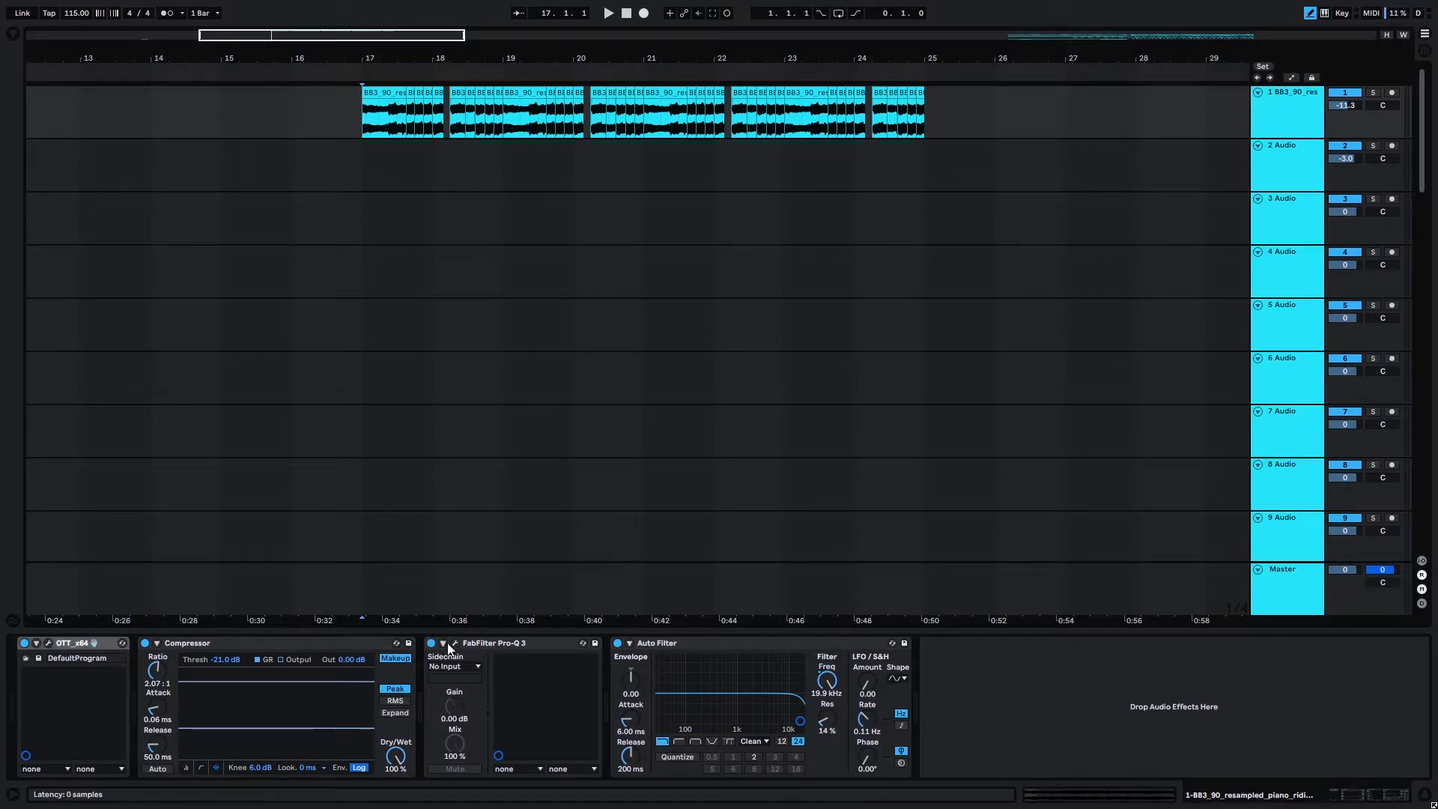
{"action": "left_click", "coordinate": [455, 643]}
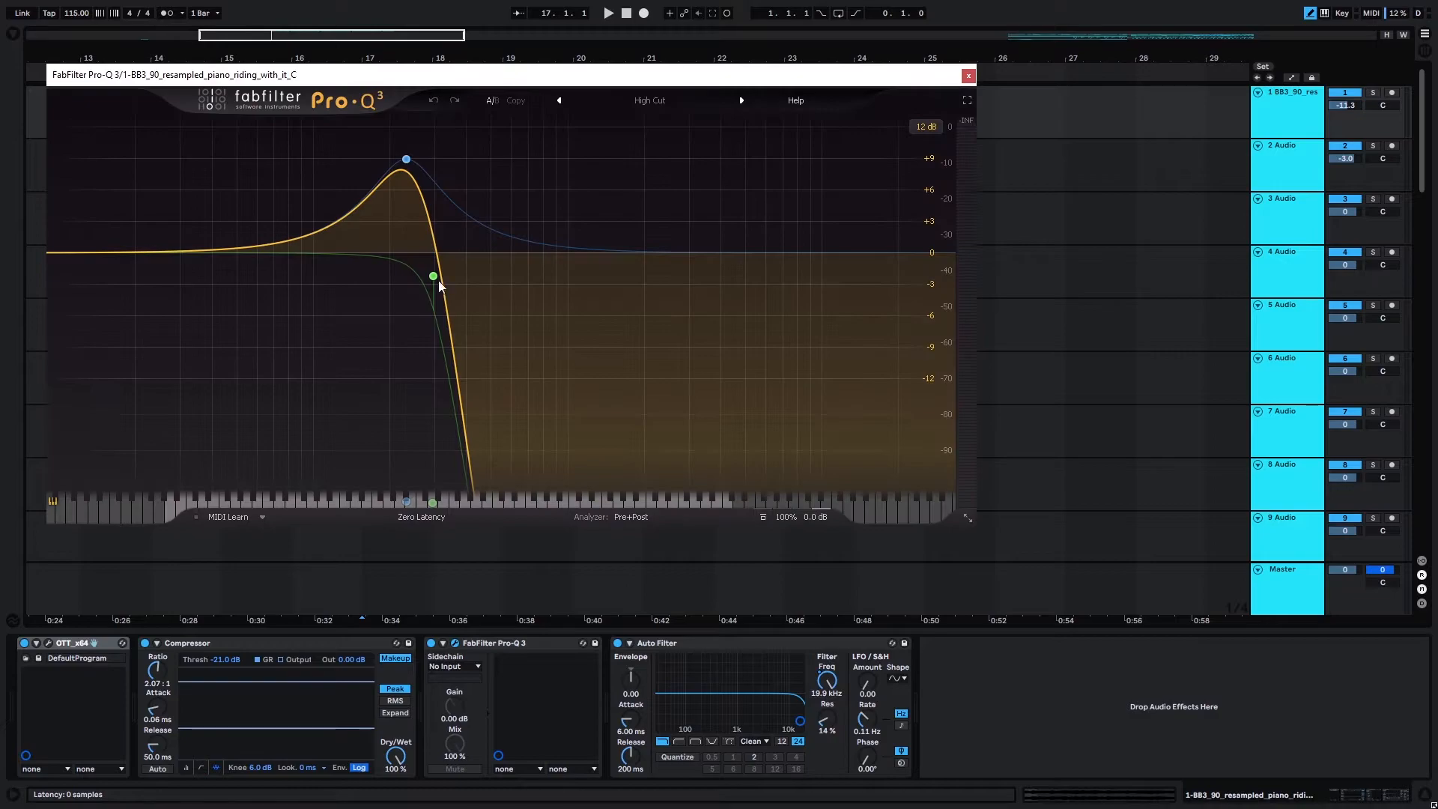
{"action": "mouse_move", "coordinate": [406, 158]}
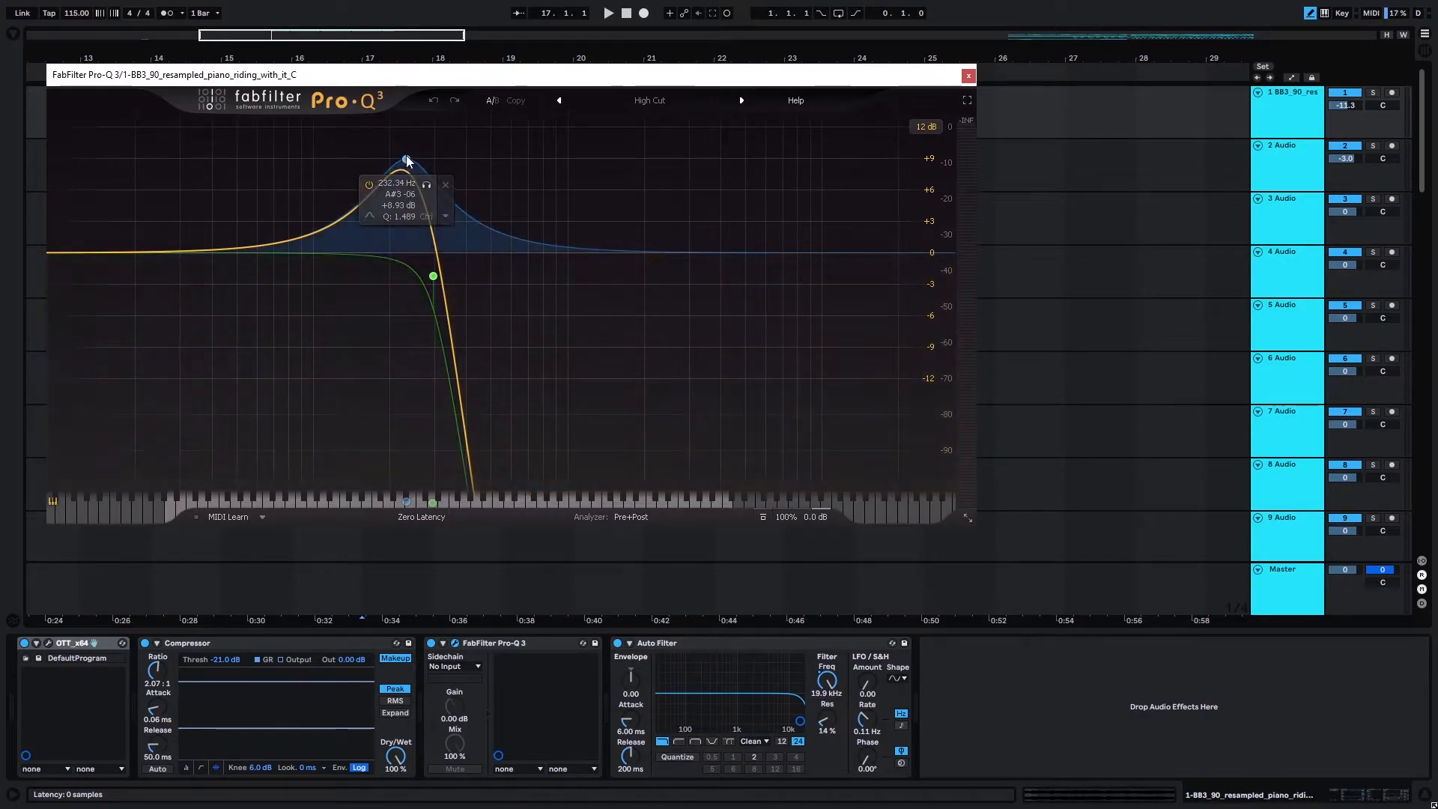
{"action": "left_click_drag", "start_coordinate": [474, 81], "coordinate": [687, 187]}
{"action": "mouse_move", "coordinate": [609, 255]}
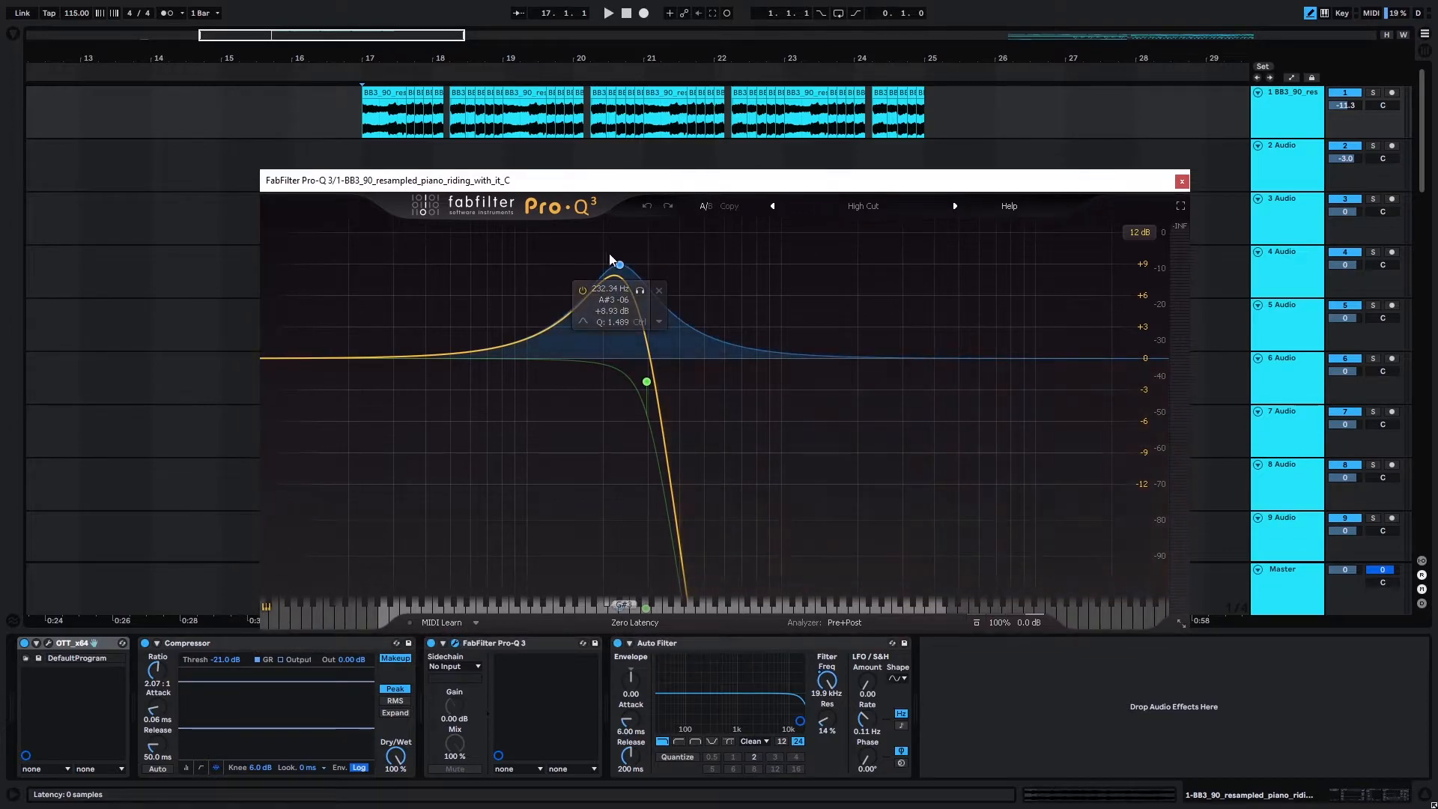
During playback, shift Pro-Q 3's high cut slightly higher, set the bell boost to about 249 Hz and +8.5 dB, and close the plug-in window.
{"action": "left_click_drag", "start_coordinate": [620, 267], "coordinate": [607, 273]}
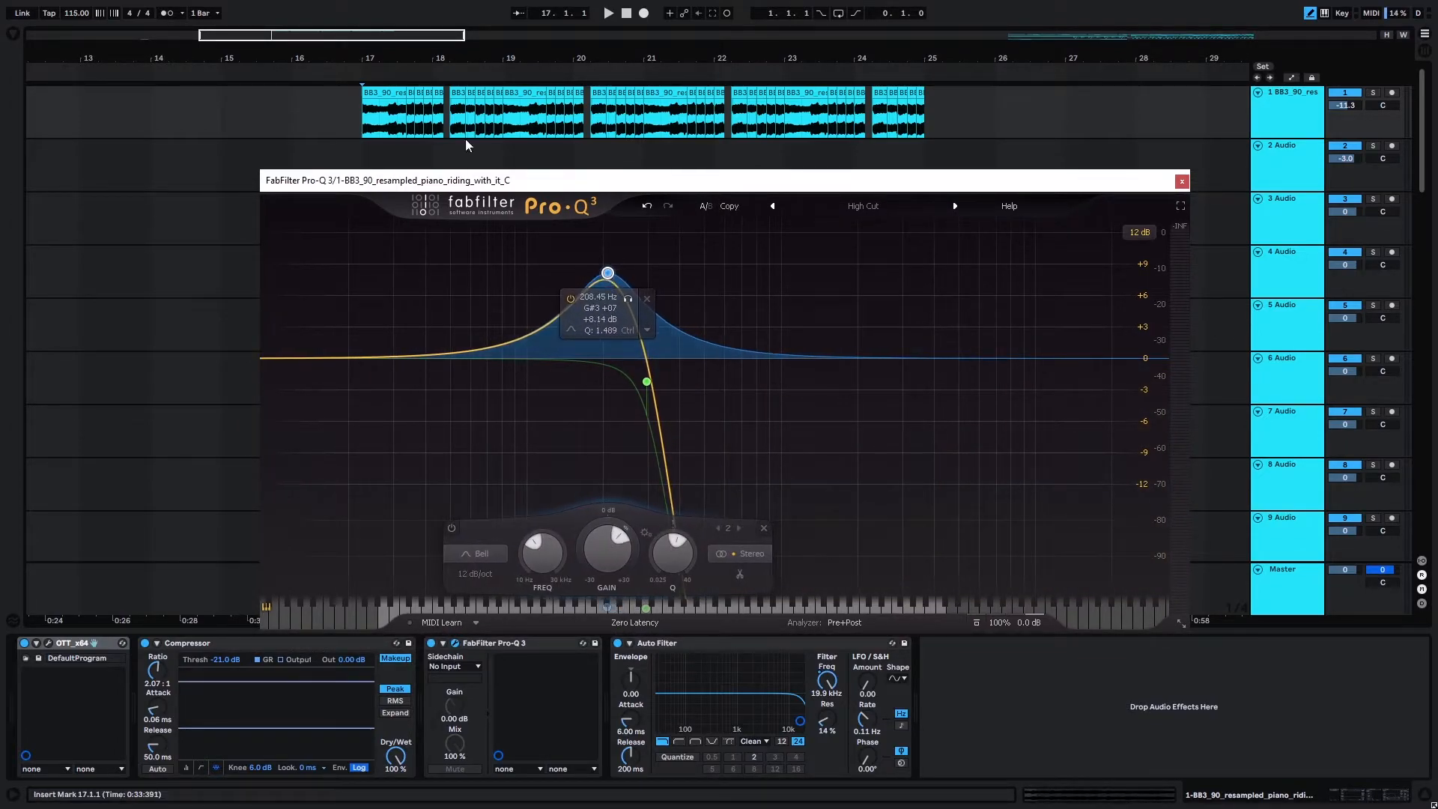
{"action": "left_click", "coordinate": [653, 385]}
{"action": "key", "text": "space"}
{"action": "left_click_drag", "start_coordinate": [653, 385], "coordinate": [664, 385]}
{"action": "left_click_drag", "start_coordinate": [608, 271], "coordinate": [627, 270]}
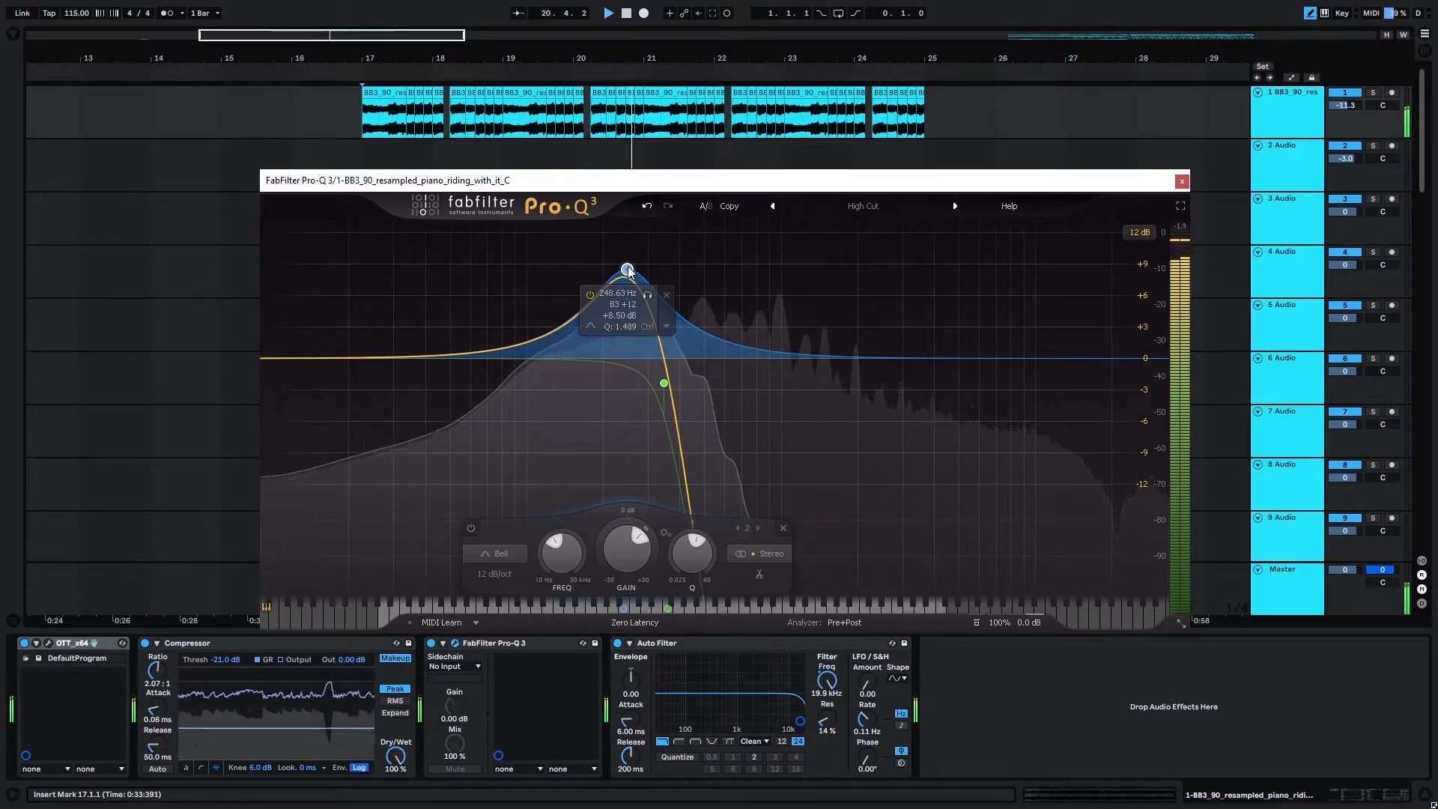
{"action": "key", "text": "space"}
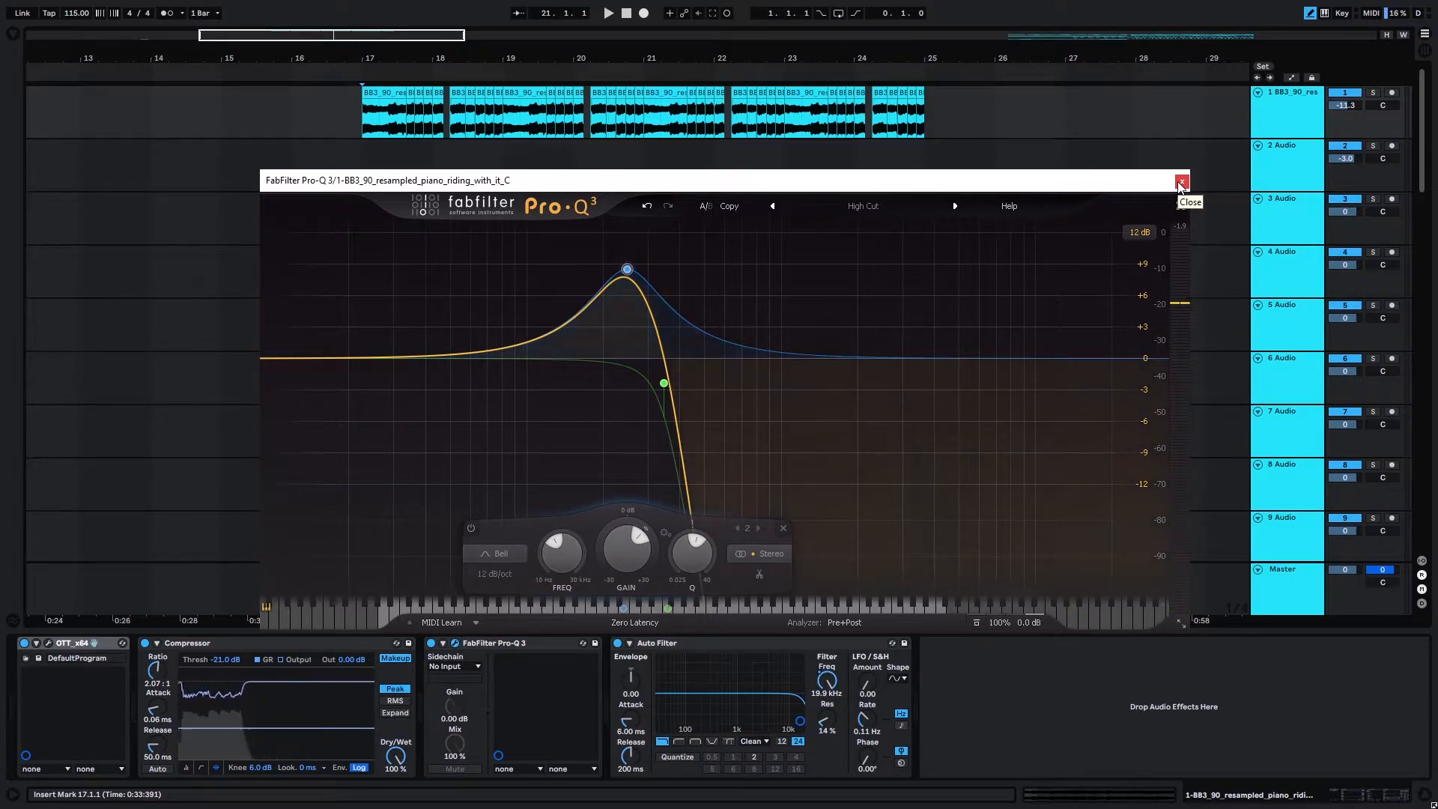
{"action": "left_click", "coordinate": [1180, 182]}
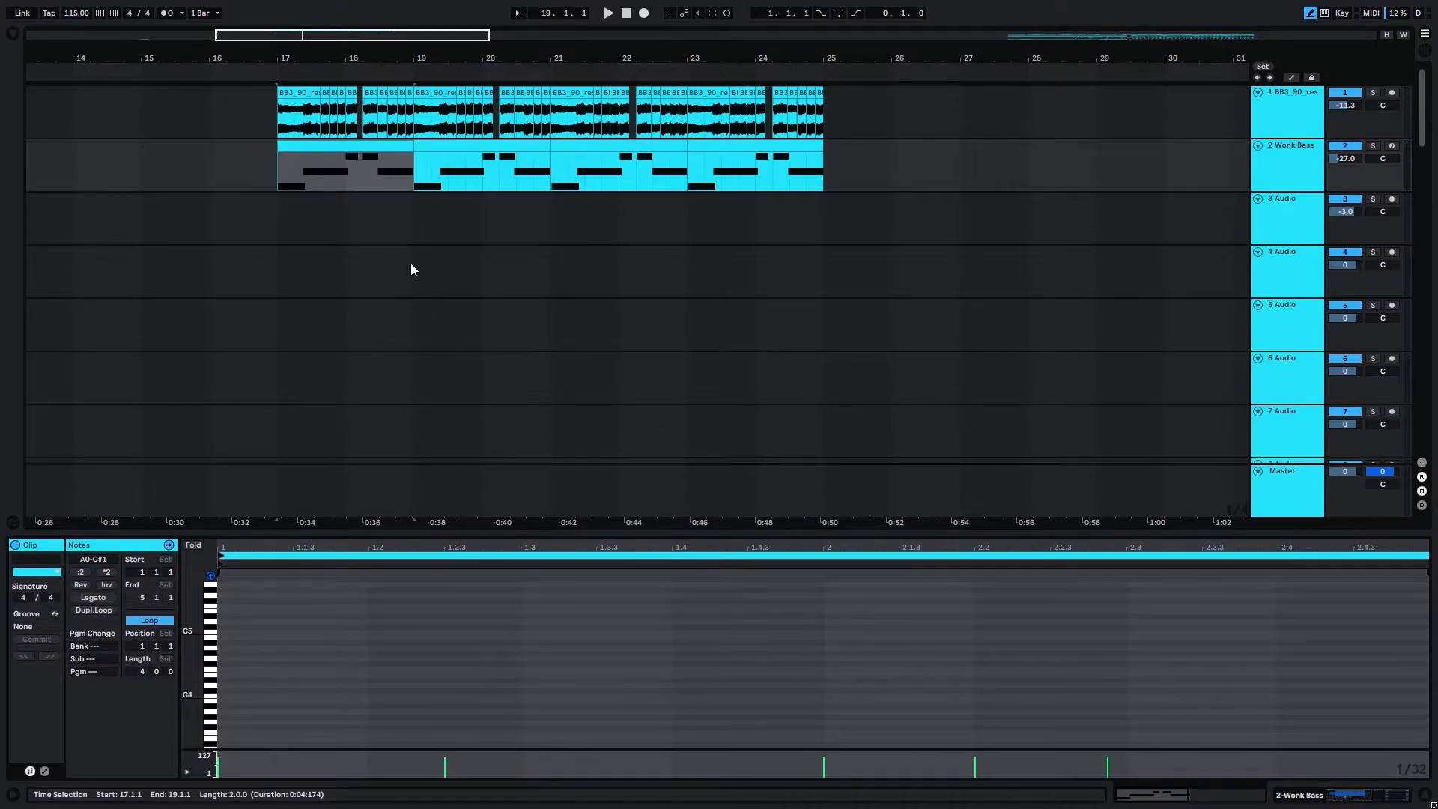
Examine the notes of the first Wonk Bass clip in an enlarged clip view and show the bass track's device chain.
{"action": "left_click", "coordinate": [260, 180]}
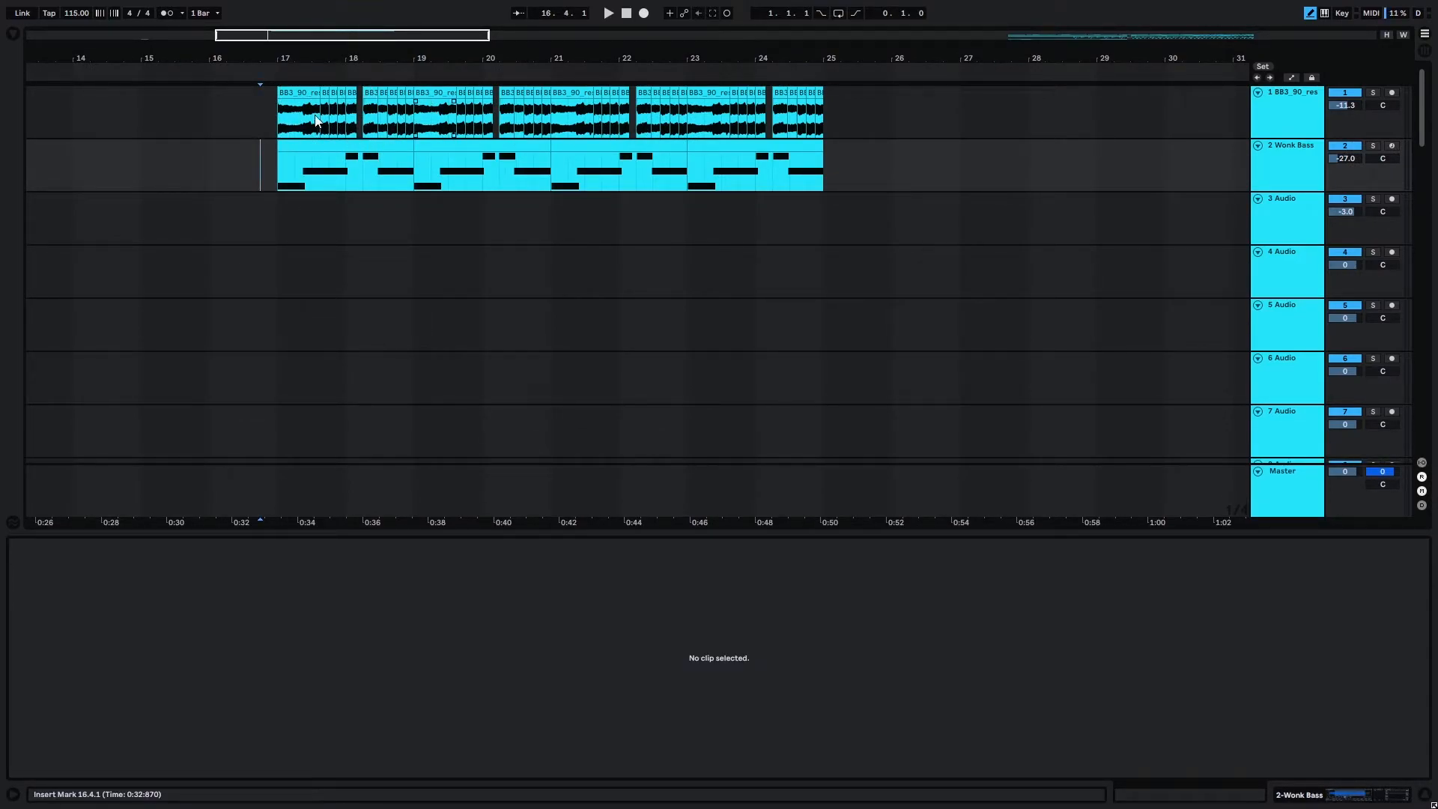
{"action": "left_click", "coordinate": [379, 147]}
{"action": "left_click_drag", "start_coordinate": [494, 531], "coordinate": [546, 352]}
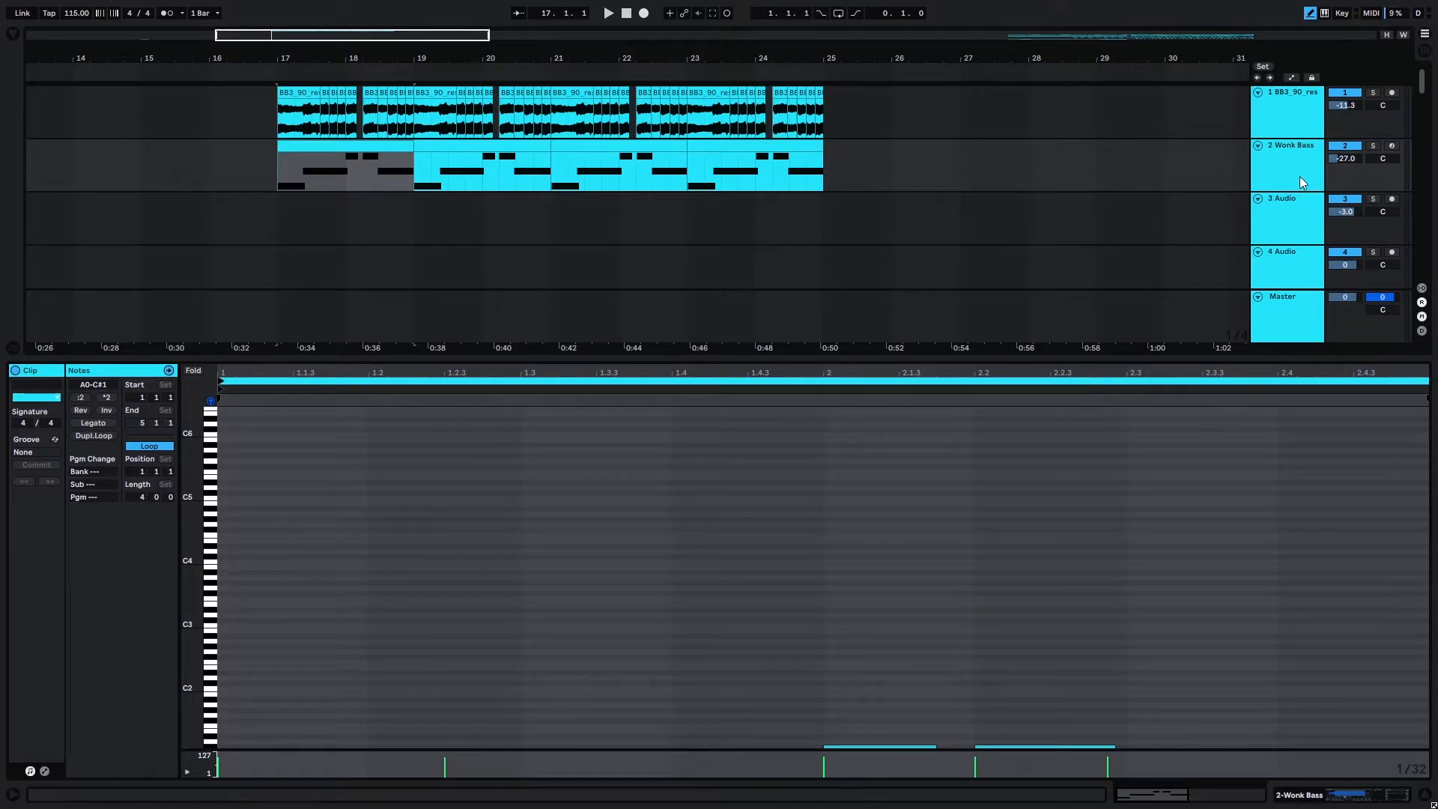
{"action": "left_click", "coordinate": [1274, 161]}
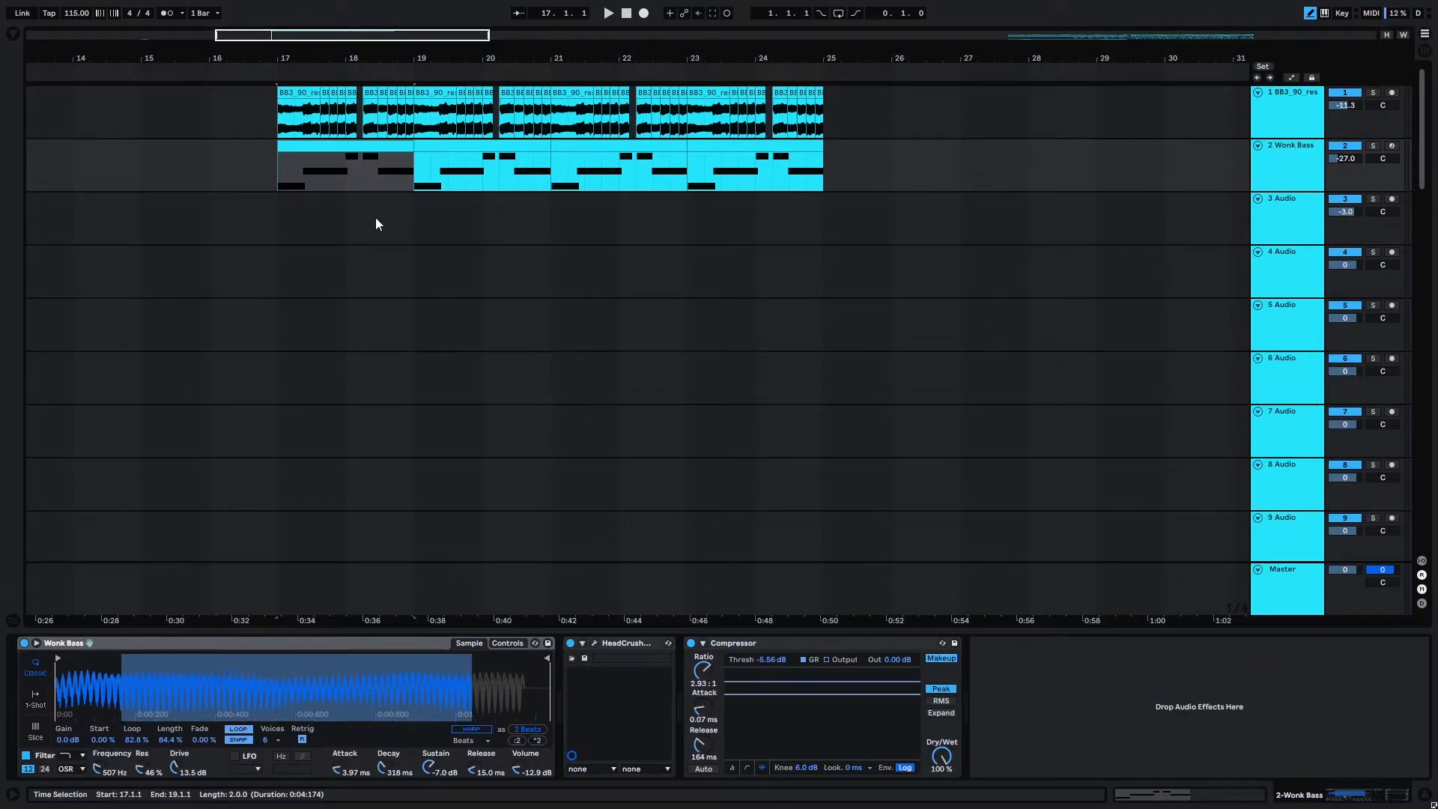
Solo the Wonk Bass track and play it from bar 17.
{"action": "left_click", "coordinate": [273, 165]}
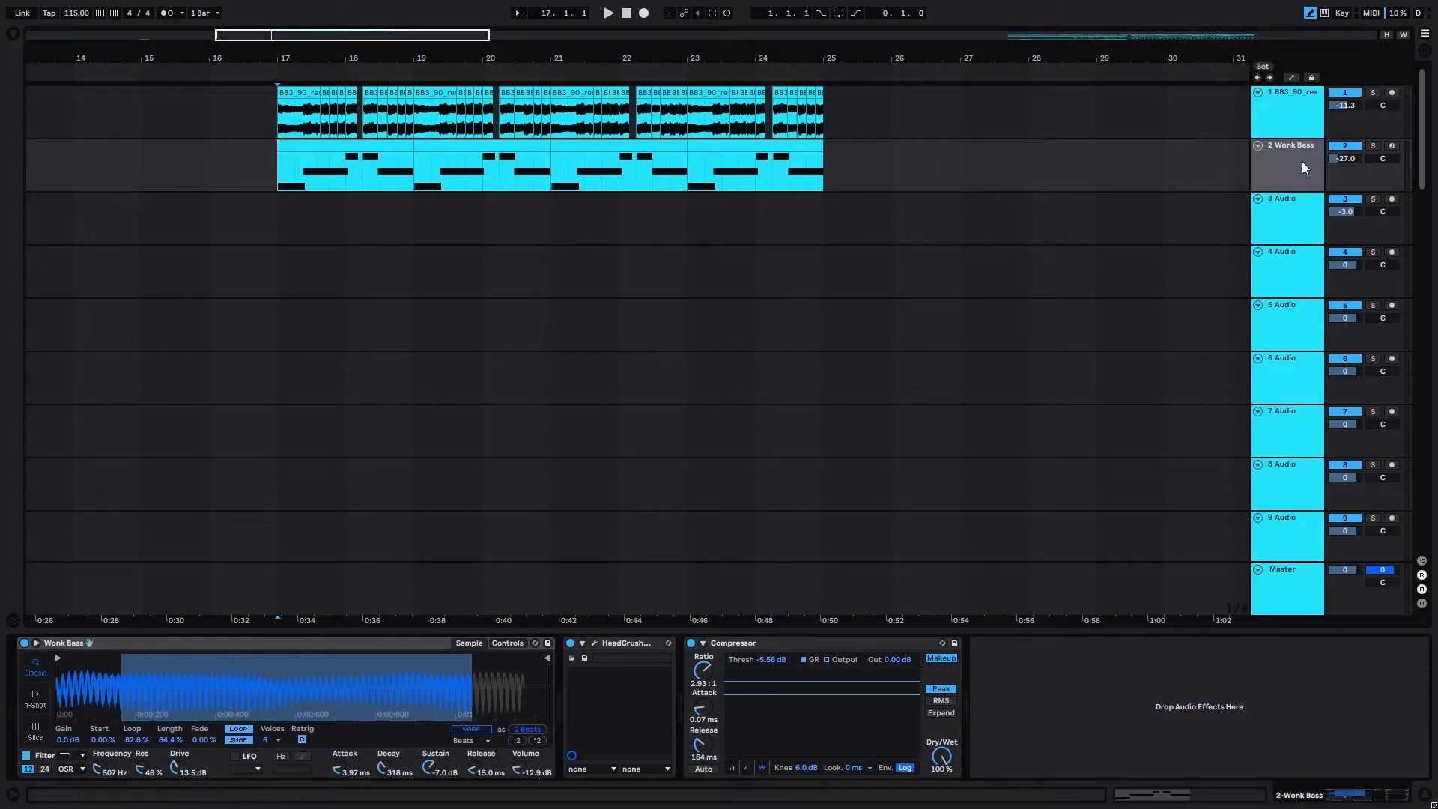
{"action": "left_click", "coordinate": [1282, 147]}
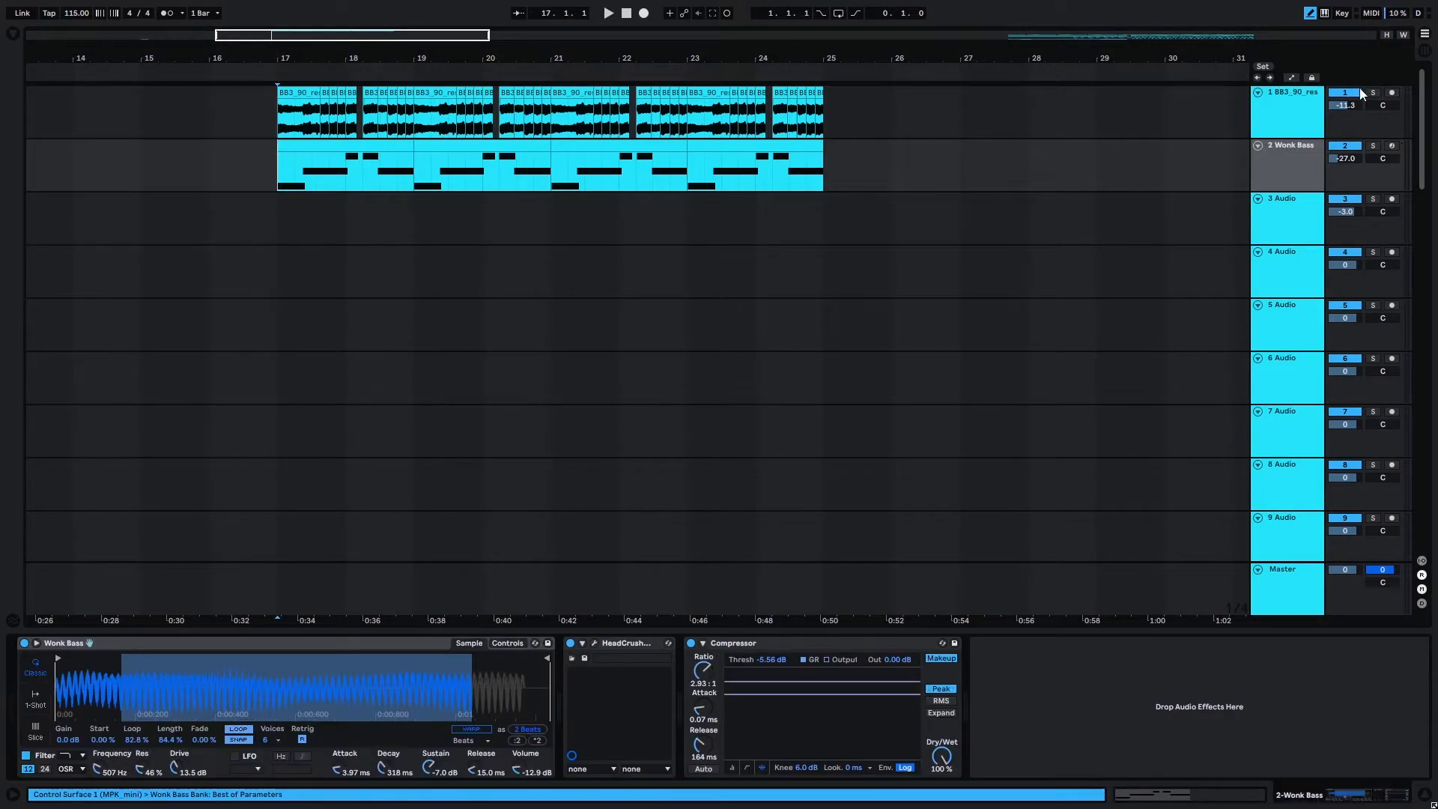
{"action": "left_click", "coordinate": [1373, 145]}
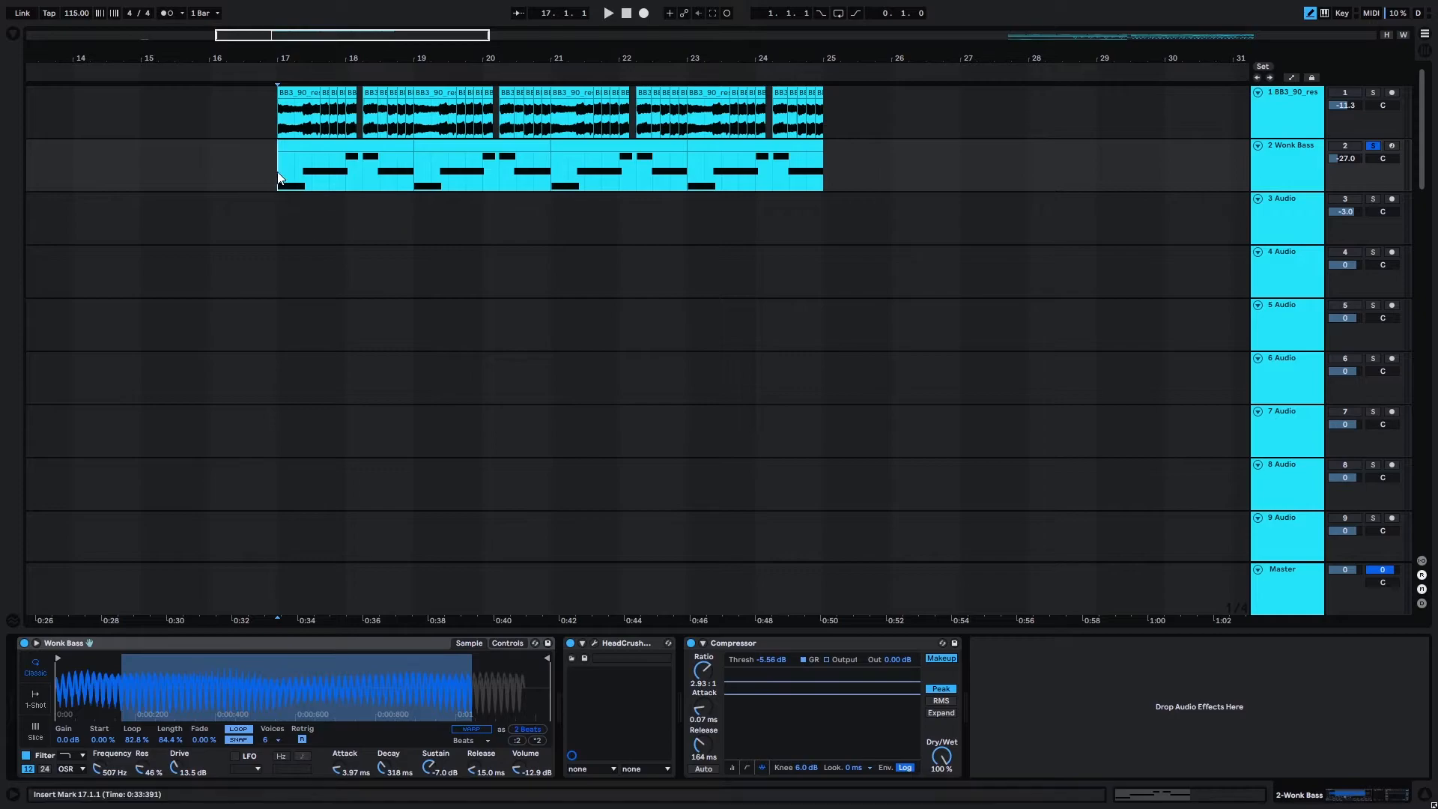
{"action": "key", "text": "space"}
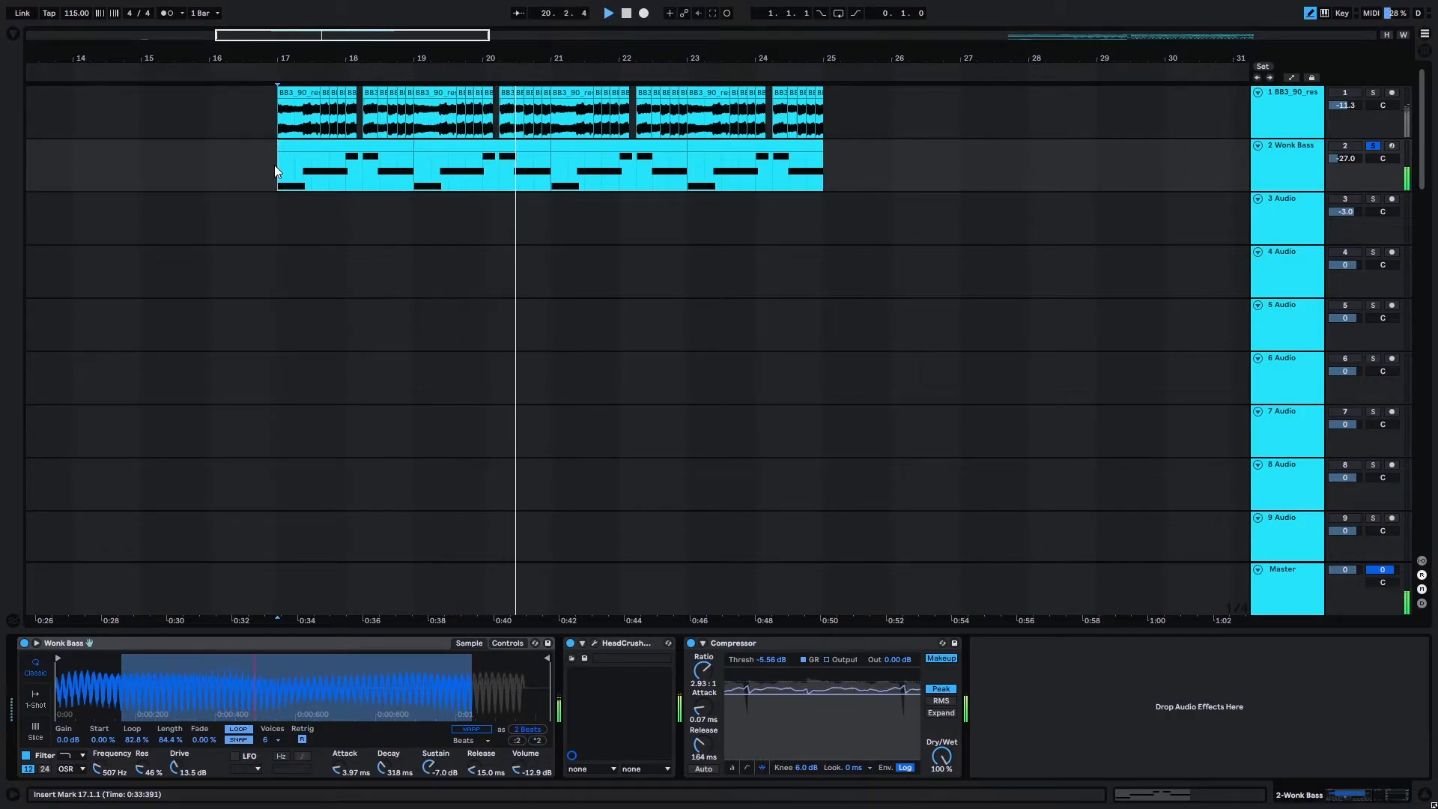
{"action": "key", "text": "space"}
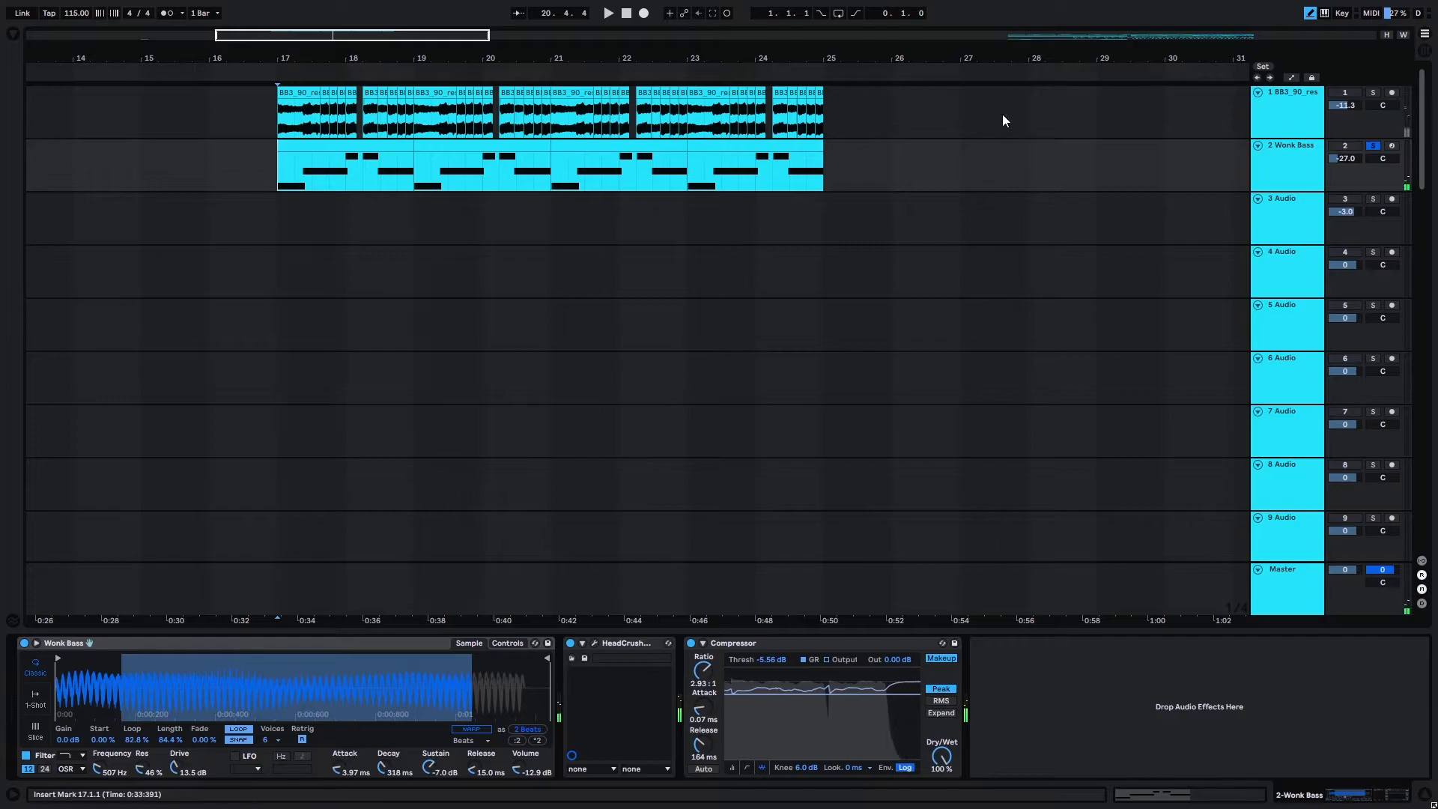
Clear the solo and play the piano chops together with the Wonk Bass from bar 17.
{"action": "left_click", "coordinate": [1369, 92]}
{"action": "left_click", "coordinate": [1369, 93]}
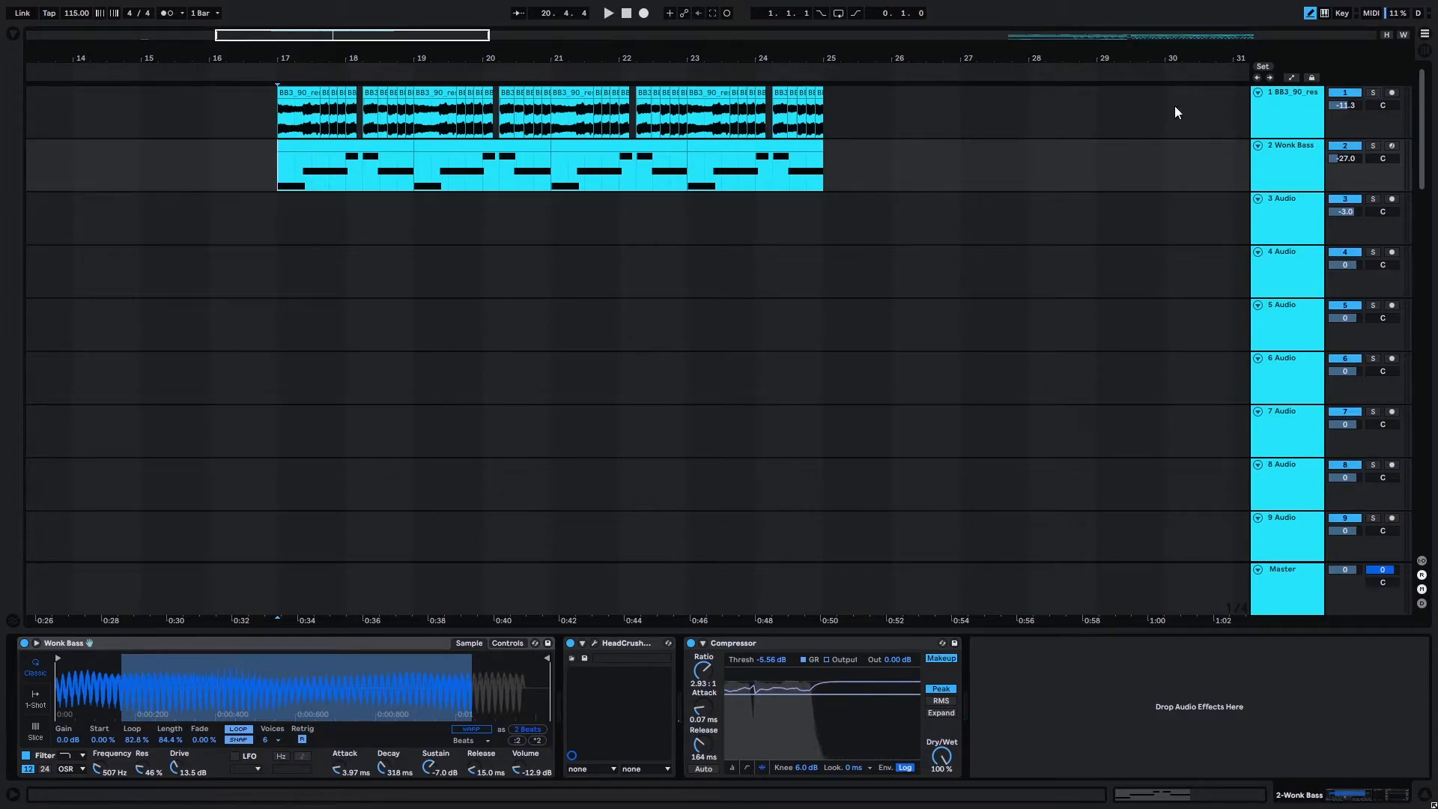
{"action": "left_click", "coordinate": [278, 113]}
{"action": "key", "text": "space"}
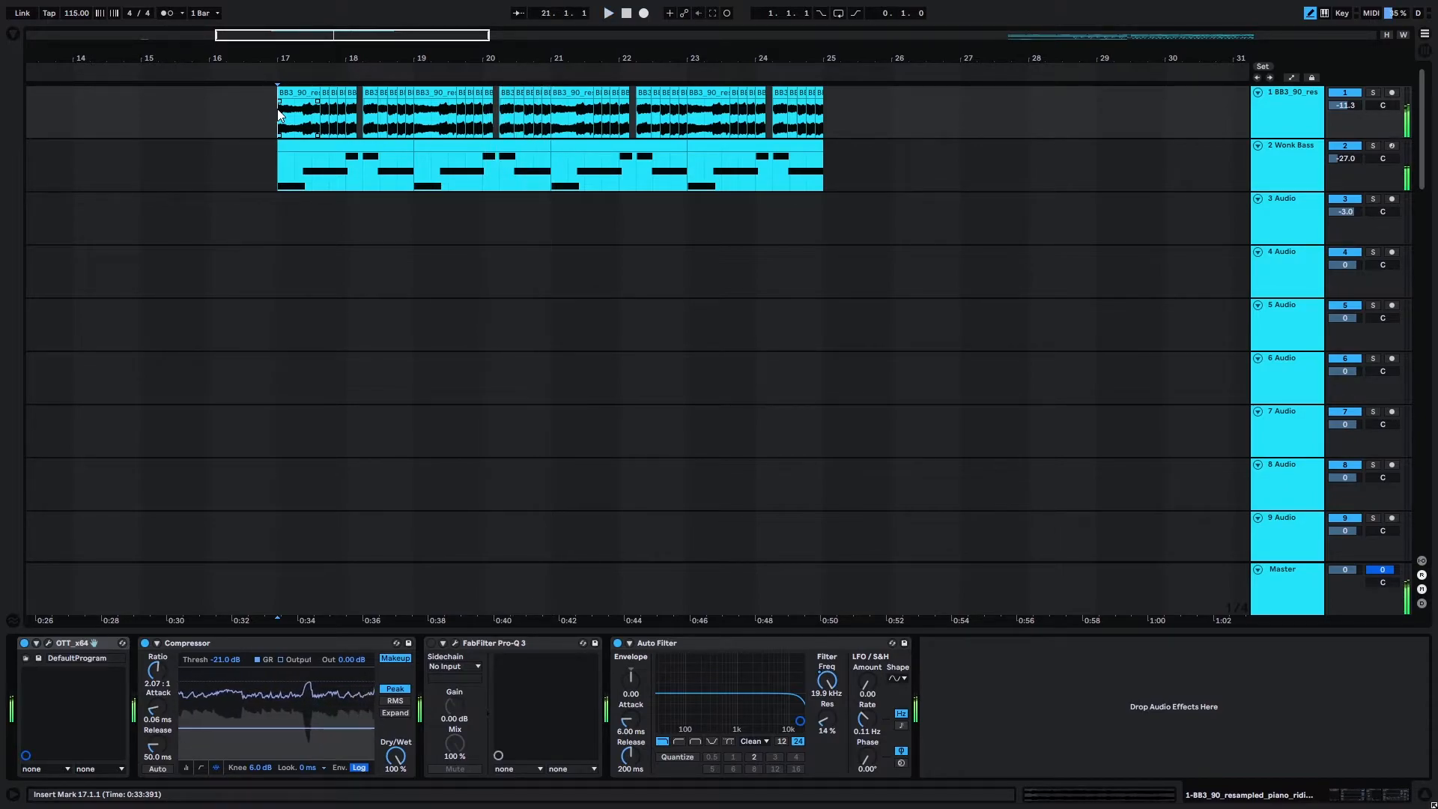
{"action": "key", "text": "space"}
Look over the individual tracks in the Drums group and show the Lev3_Kick track's device chain.
{"action": "left_click_drag", "start_coordinate": [421, 33], "coordinate": [414, 35]}
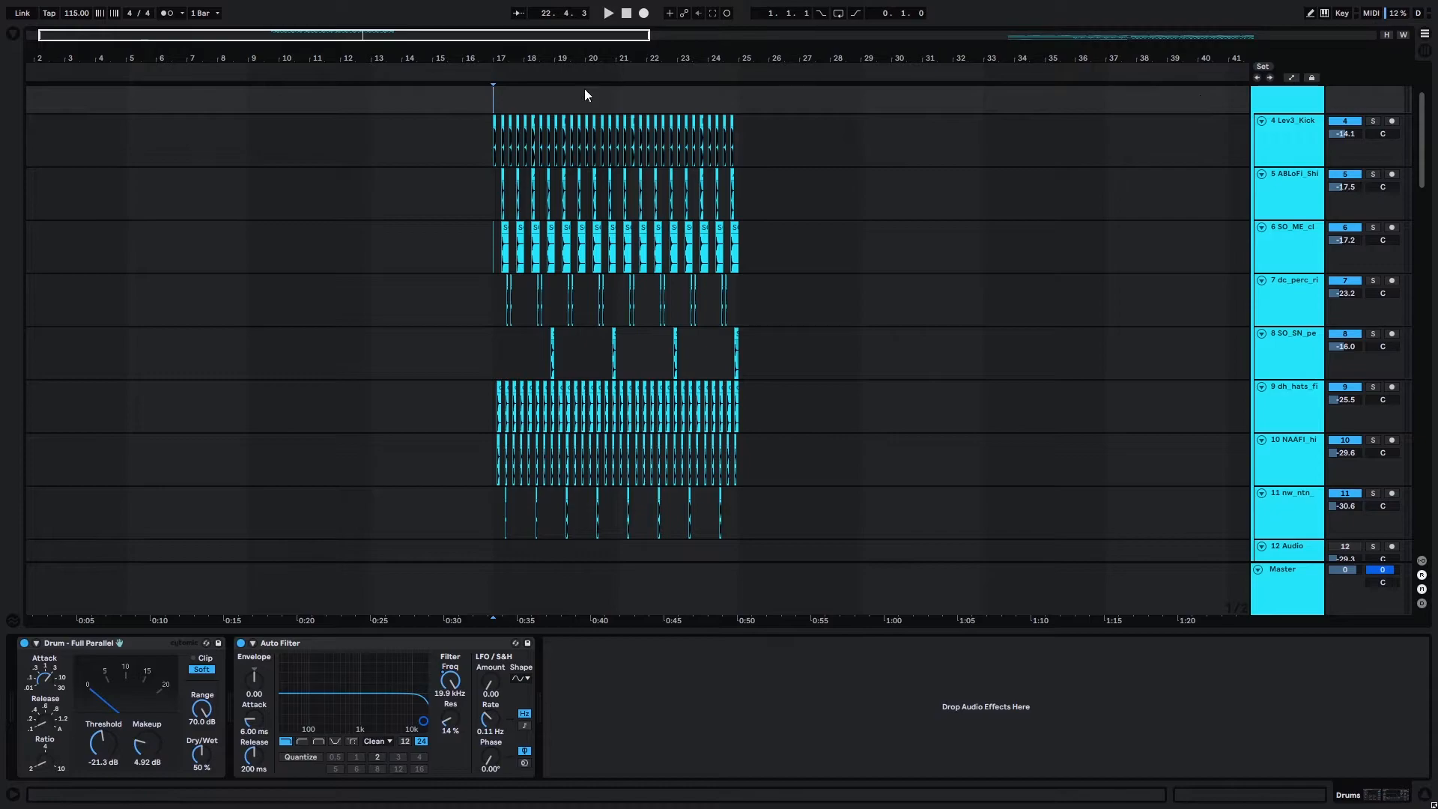
{"action": "scroll", "coordinate": [925, 196], "scroll_direction": "up", "scroll_amount": 1}
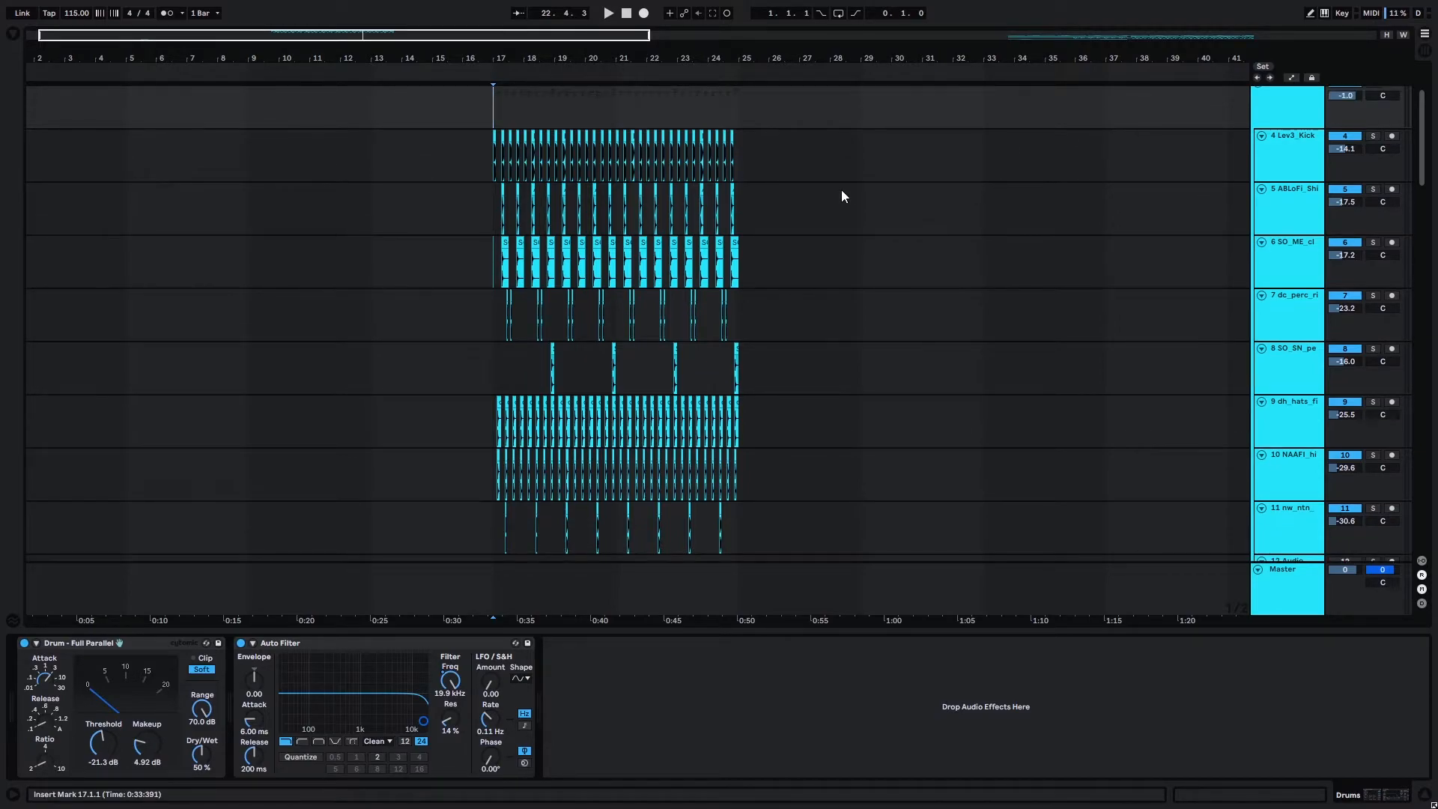
{"action": "left_click", "coordinate": [1294, 166]}
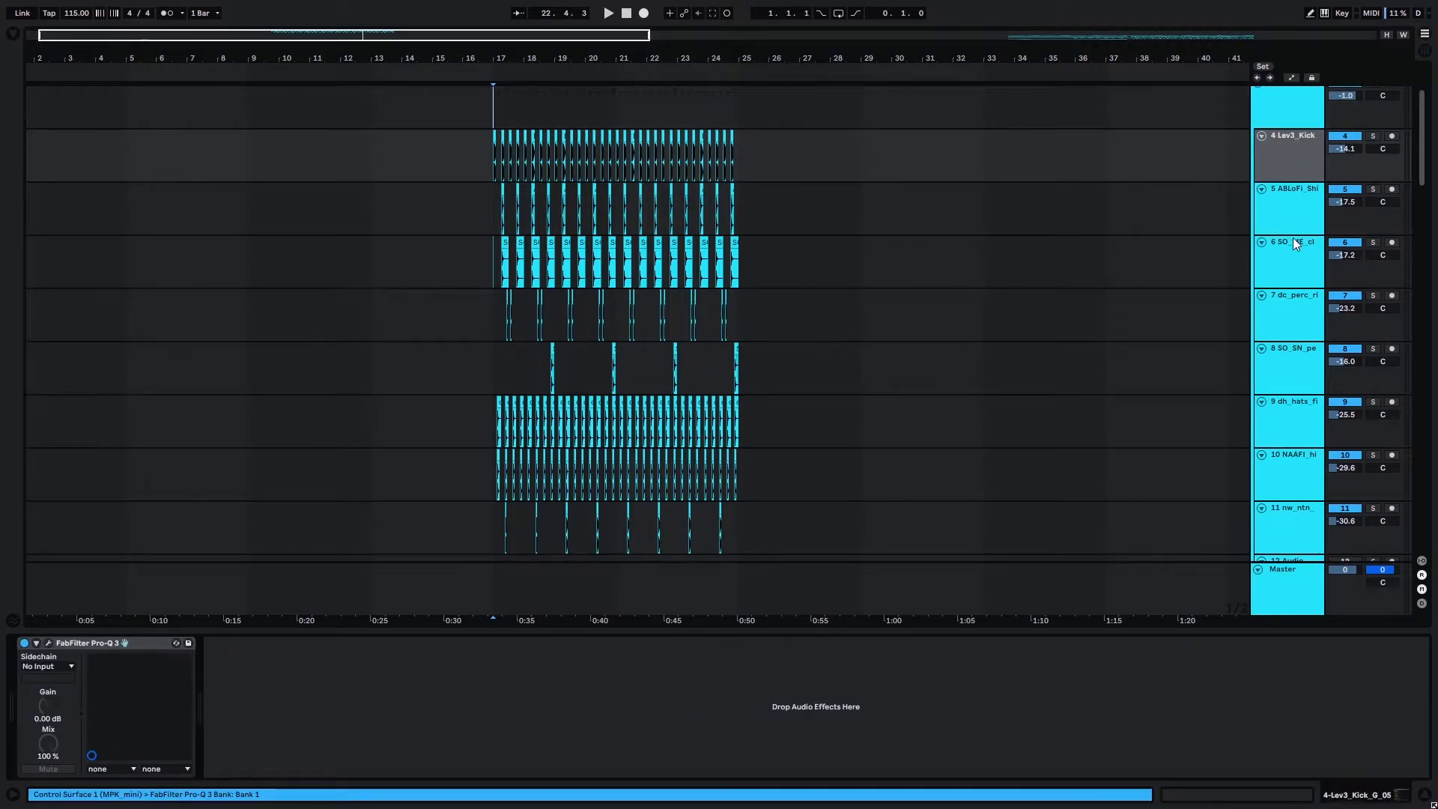
{"action": "scroll", "coordinate": [1288, 223], "scroll_direction": "up", "scroll_amount": 2}
{"action": "left_click", "coordinate": [1309, 138]}
{"action": "left_click", "coordinate": [1295, 187]}
{"action": "left_click", "coordinate": [1302, 219]}
{"action": "left_click", "coordinate": [1289, 185]}
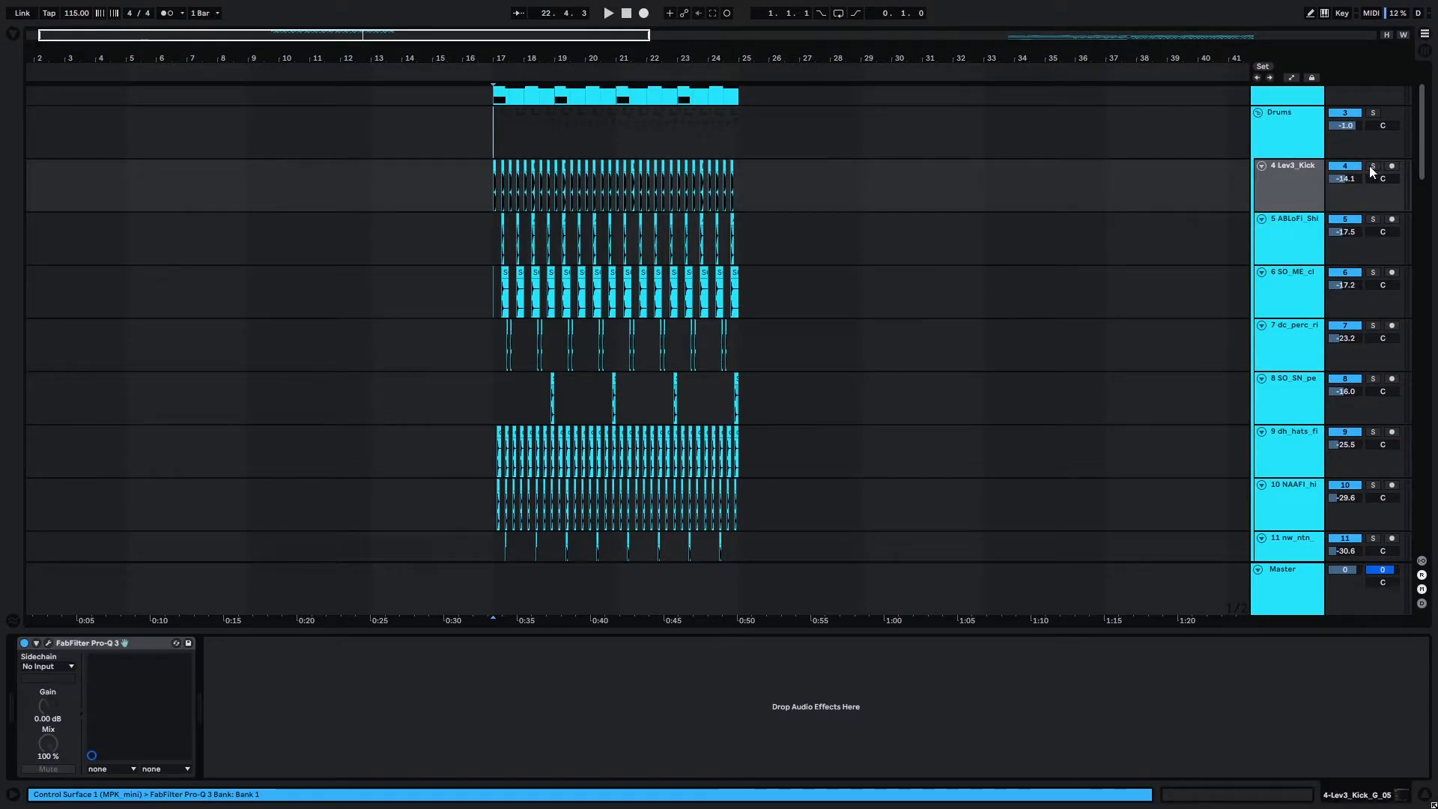
Solo the Lev3_Kick track and play the kick pattern from bar 17.
{"action": "left_click", "coordinate": [1371, 166]}
{"action": "scroll", "coordinate": [494, 150], "scroll_direction": "up", "scroll_amount": 5}
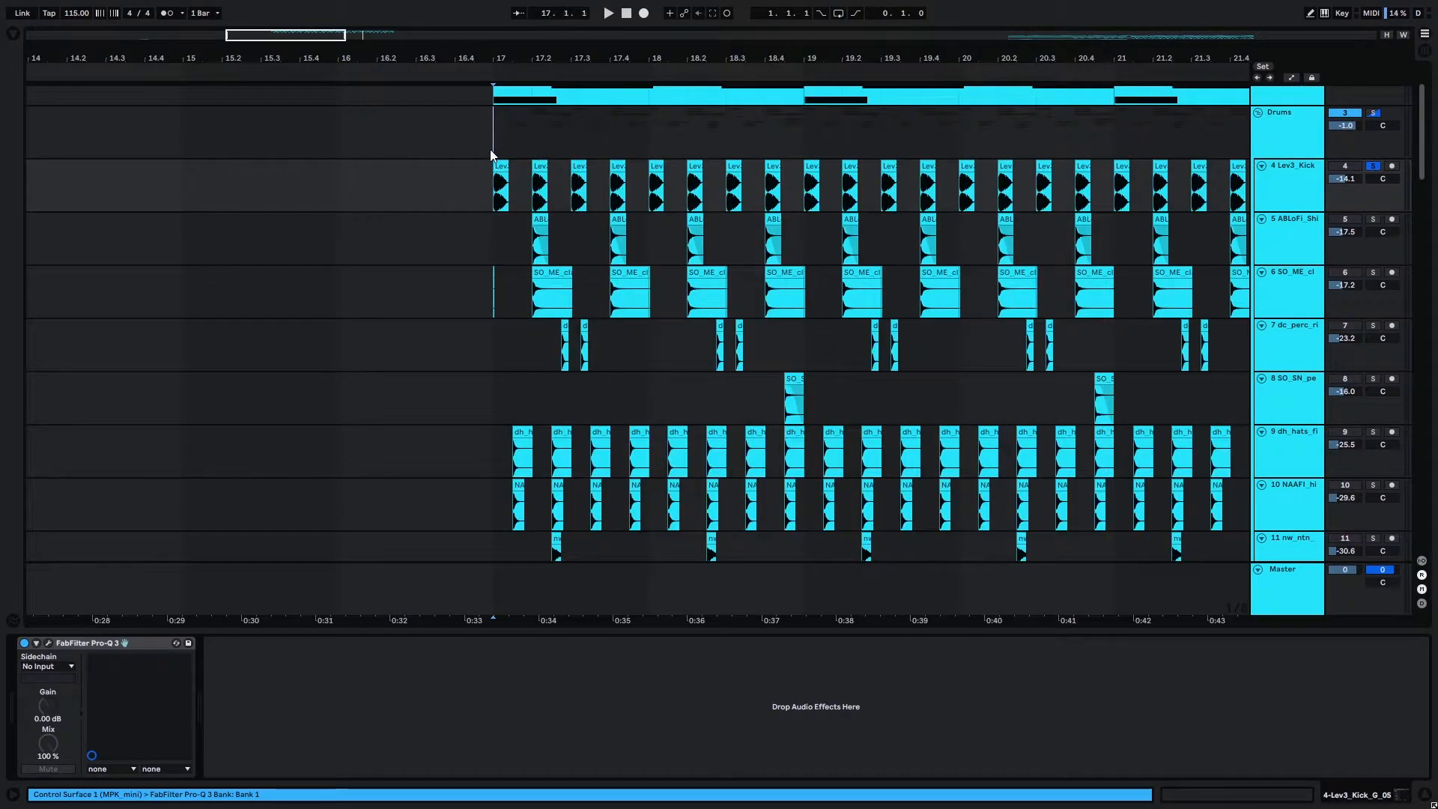
{"action": "key", "text": "space"}
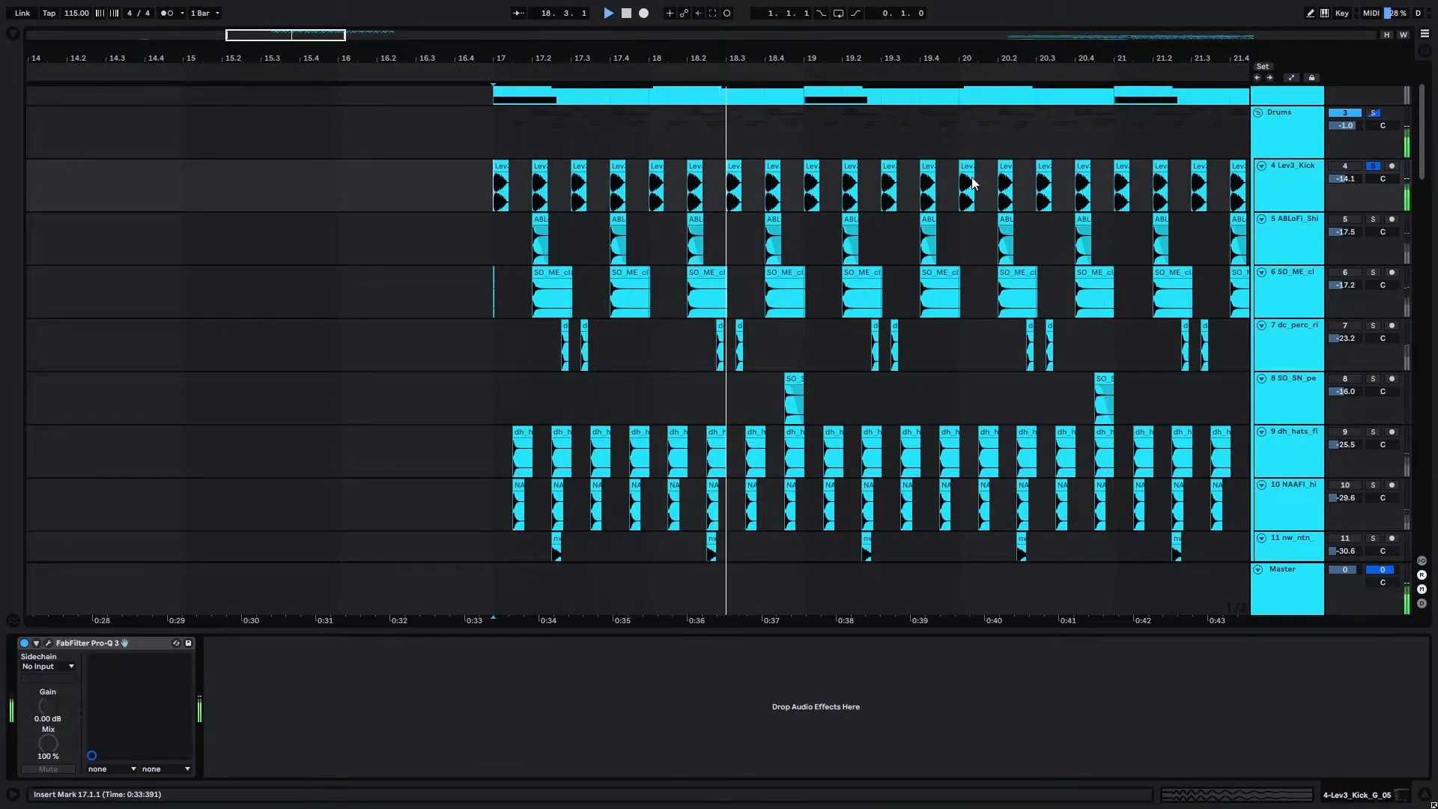
{"action": "scroll", "coordinate": [672, 193], "scroll_direction": "down", "scroll_amount": 3}
{"action": "scroll", "coordinate": [670, 193], "scroll_direction": "up", "scroll_amount": 3}
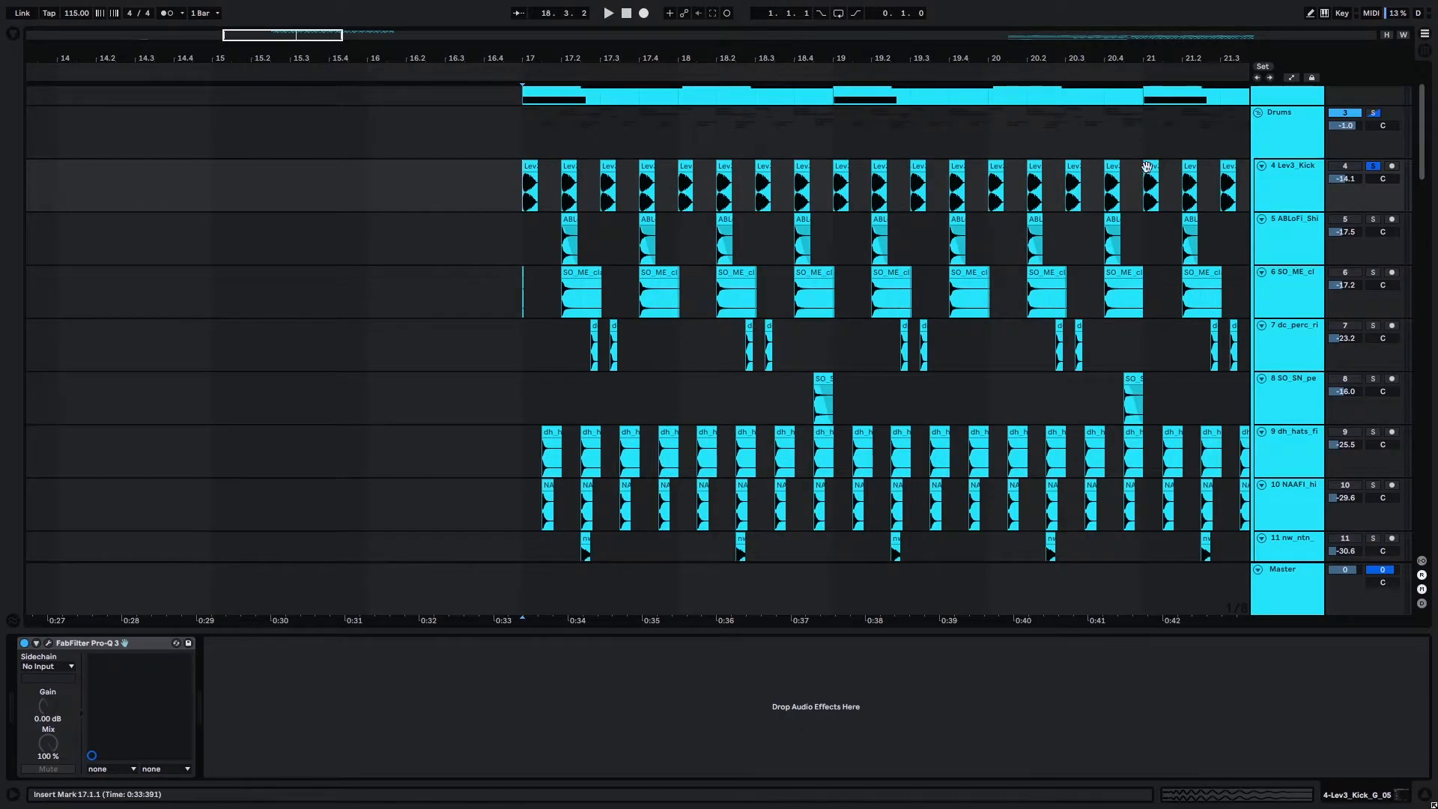
Delete the stray clip sliver at the start of bar 17 on the SO_ME clap track.
{"action": "scroll", "coordinate": [543, 191], "scroll_direction": "up", "scroll_amount": 2}
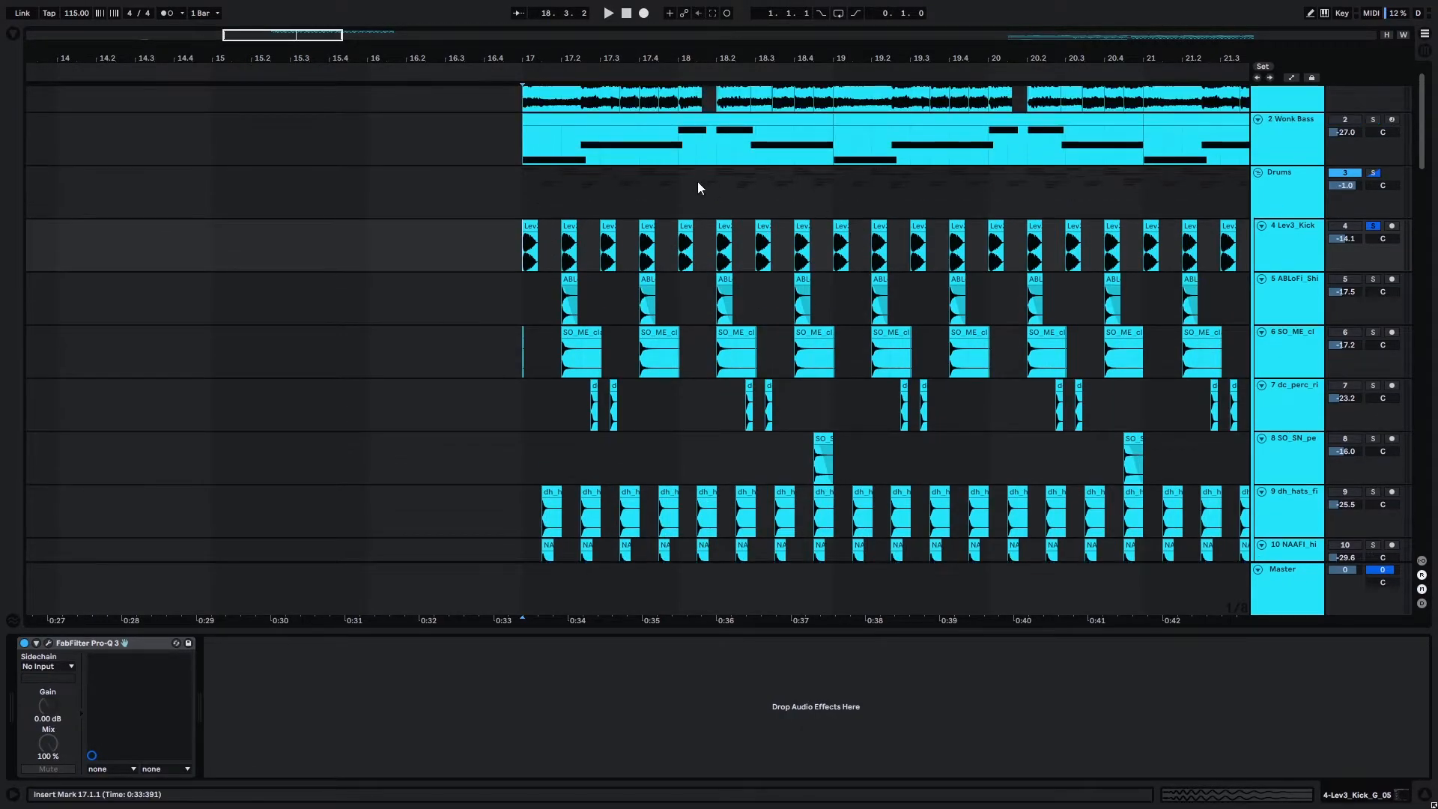
{"action": "left_click_drag", "start_coordinate": [701, 352], "coordinate": [737, 355]}
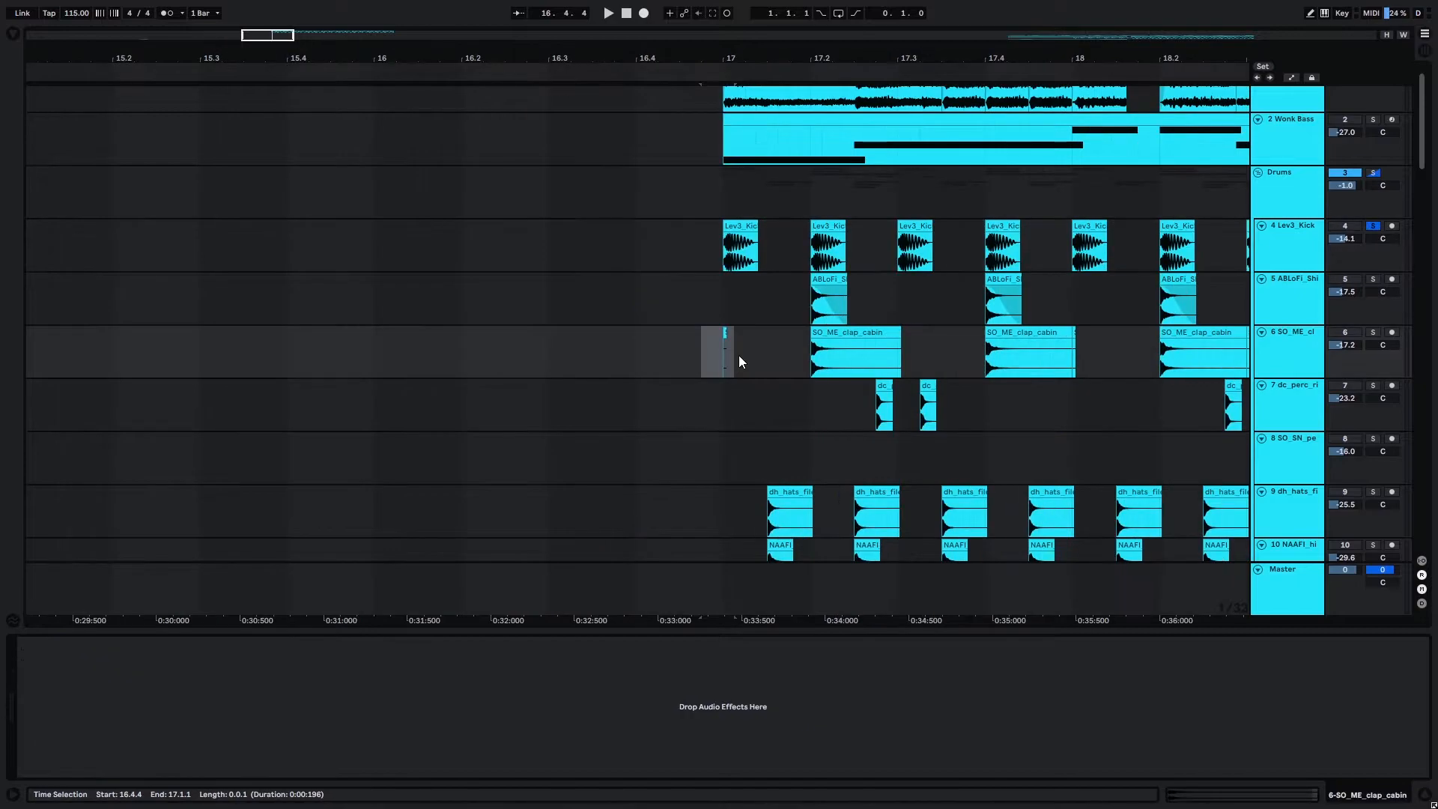
{"action": "key", "text": "Delete"}
Take the kick out of solo, solo the ABLoFi and SO_ME clap tracks, and play them from bar 17.
{"action": "left_click", "coordinate": [727, 308]}
{"action": "scroll", "coordinate": [737, 308], "scroll_direction": "down", "scroll_amount": 3}
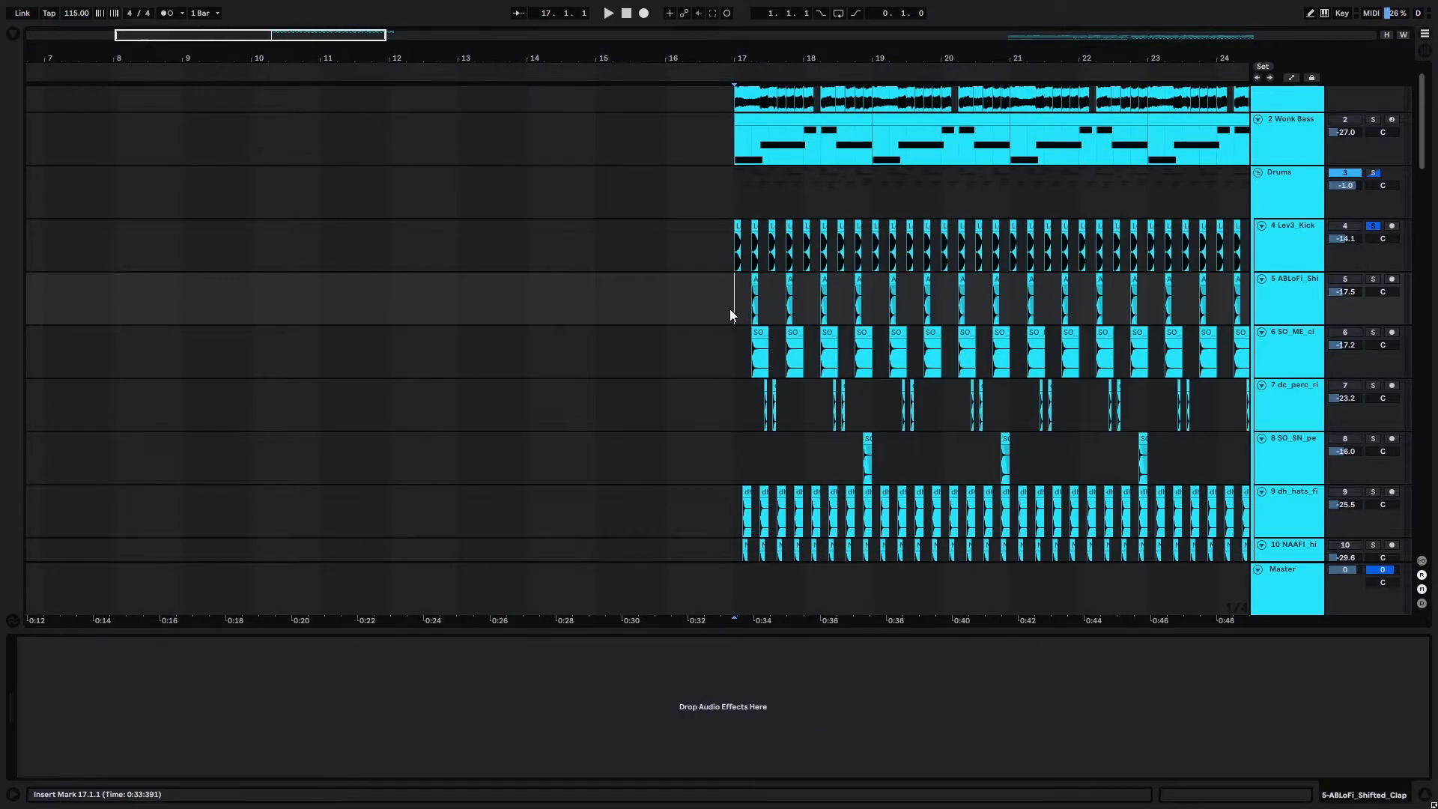
{"action": "scroll", "coordinate": [749, 307], "scroll_direction": "up", "scroll_amount": 2}
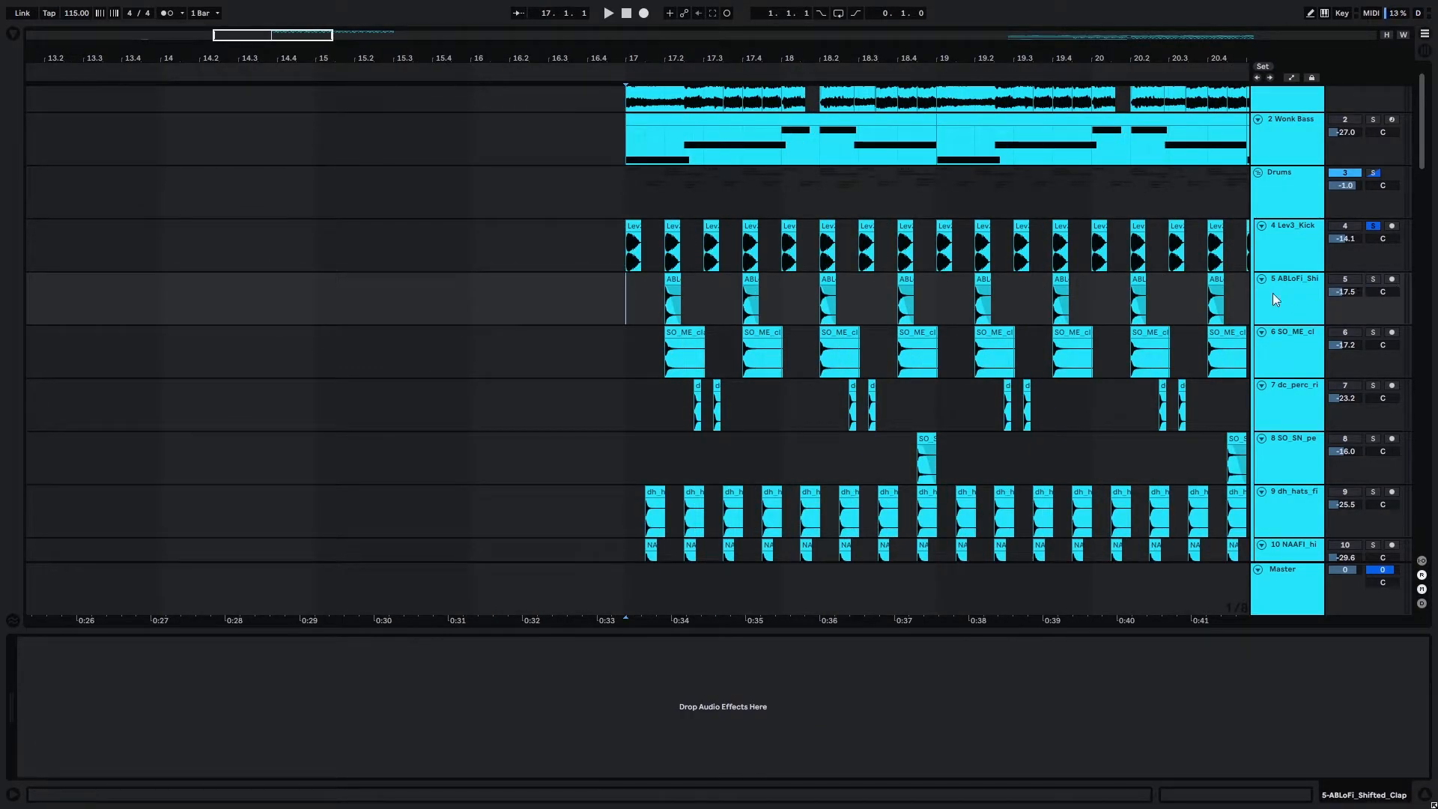
{"action": "left_click", "coordinate": [1373, 279]}
{"action": "left_click", "coordinate": [1372, 333]}
{"action": "left_click", "coordinate": [1372, 226]}
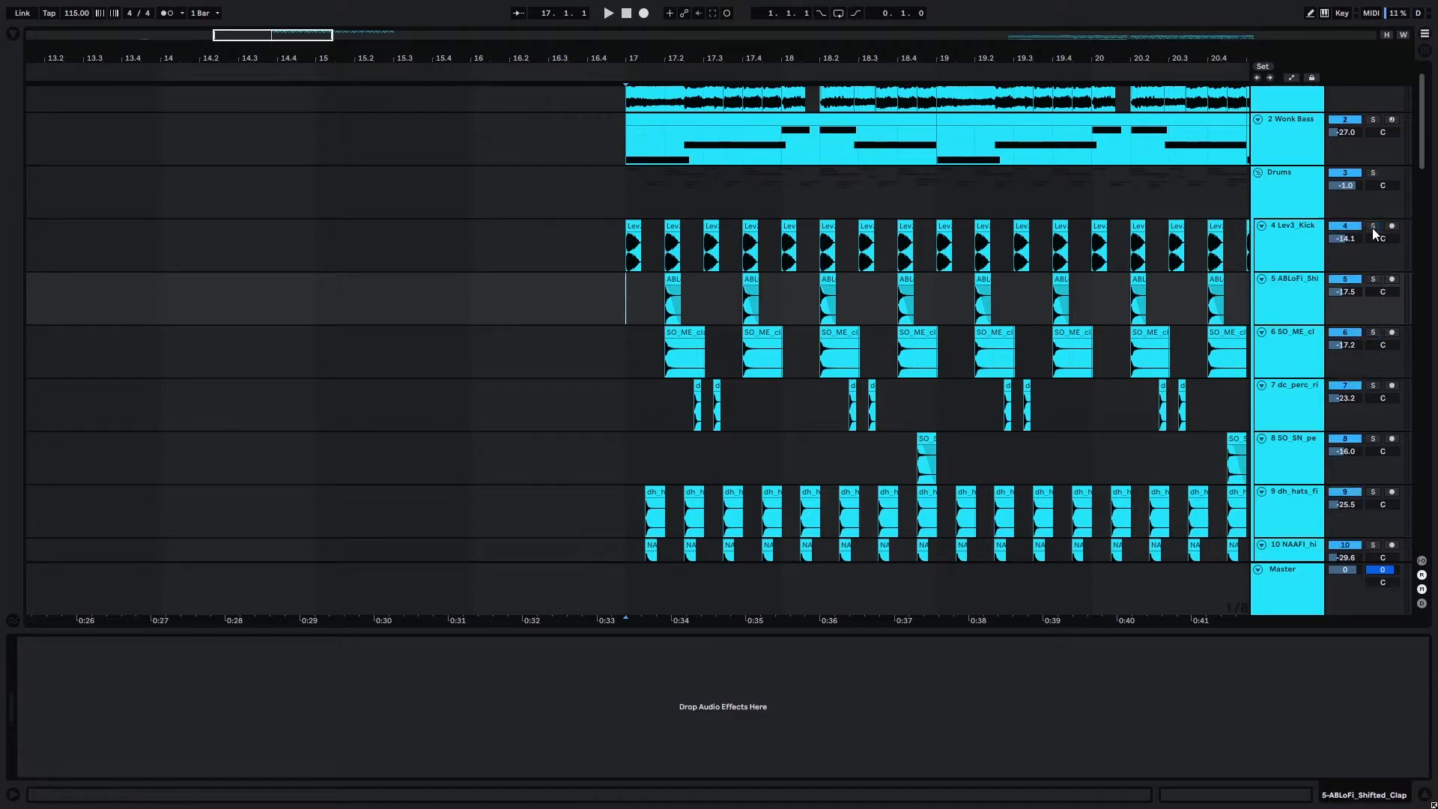
{"action": "key", "text": "space"}
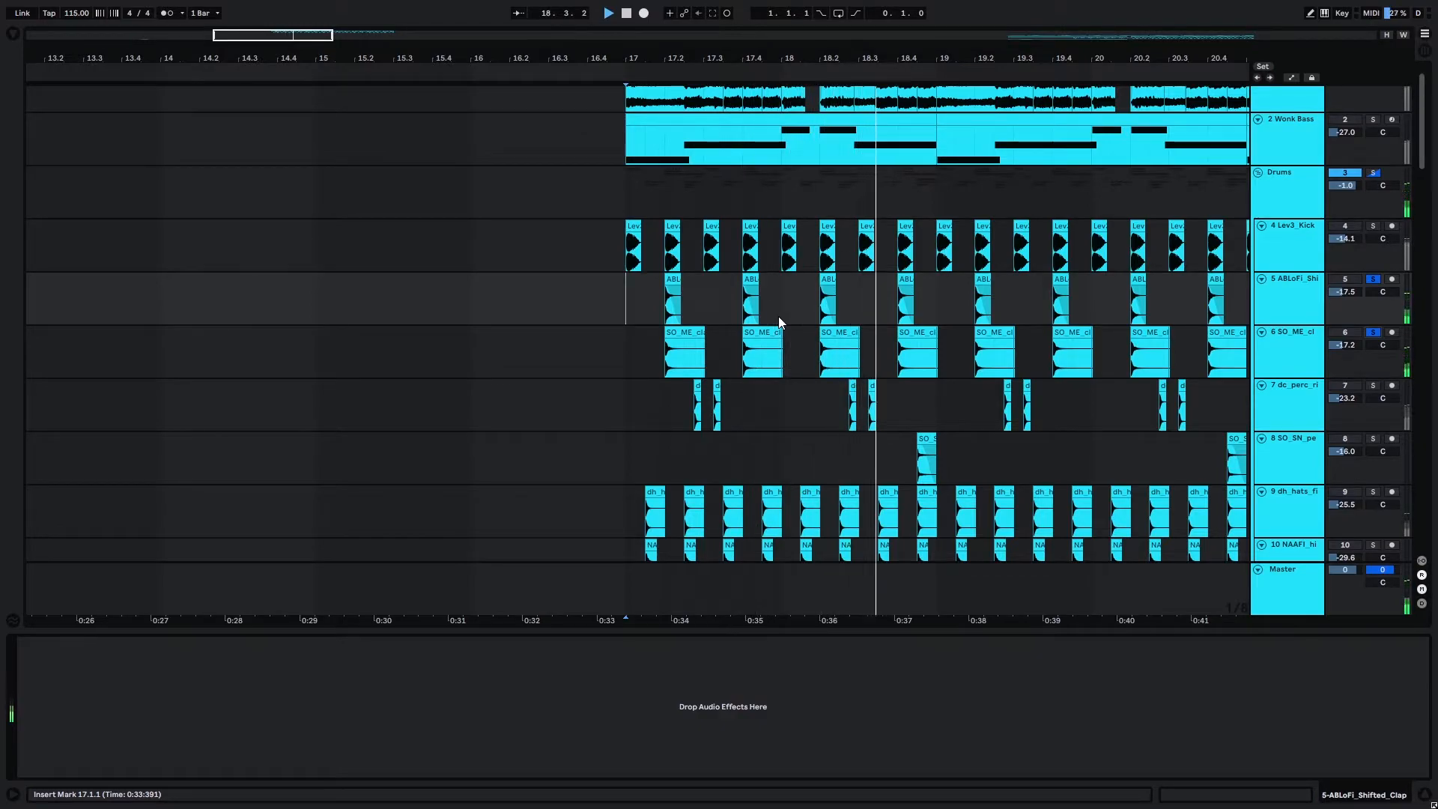
{"action": "scroll", "coordinate": [499, 276], "scroll_direction": "down", "scroll_amount": 3}
{"action": "scroll", "coordinate": [509, 277], "scroll_direction": "up", "scroll_amount": 3}
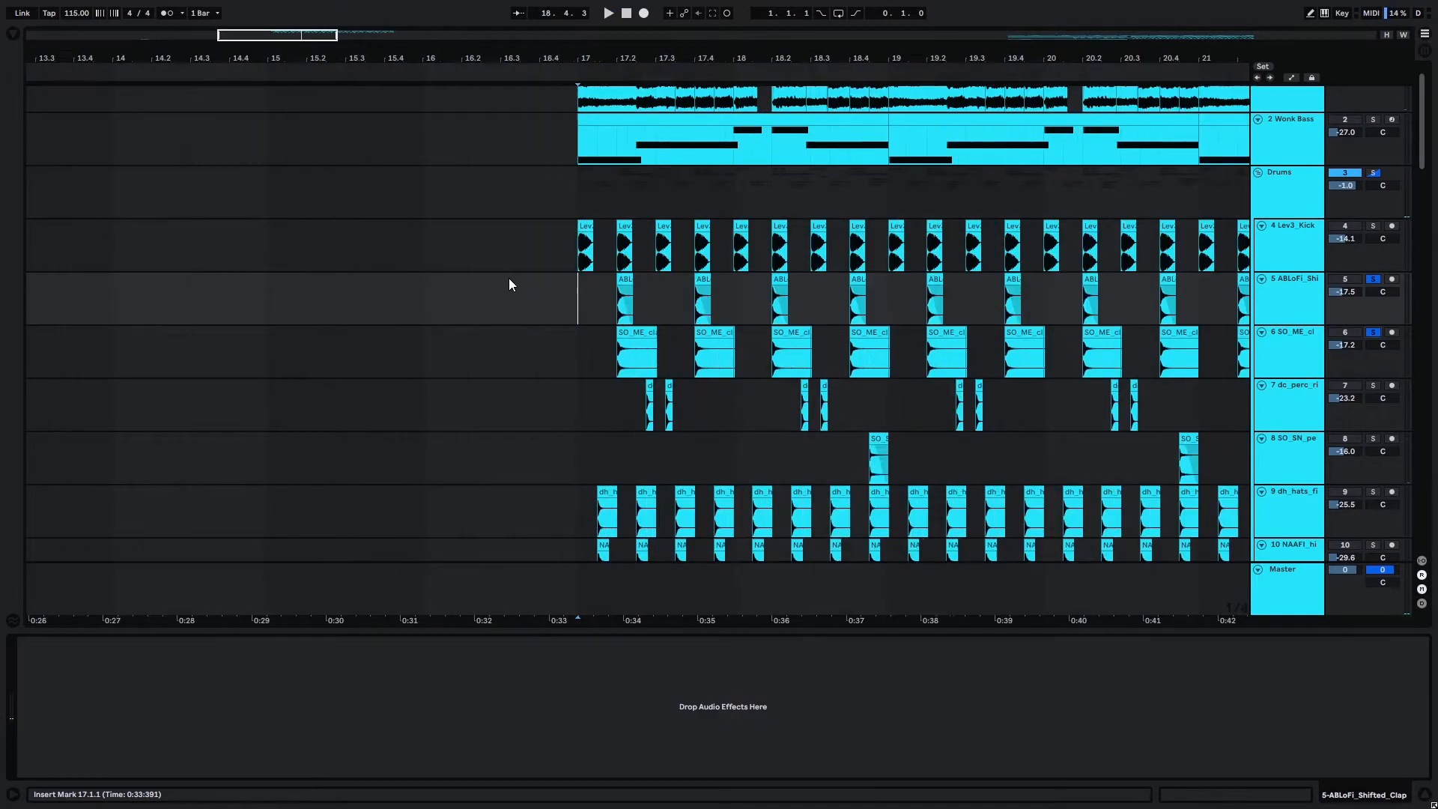
Solo the dc_perc rim and SO_SN percussion tracks along with the two claps and play them from bar 17.
{"action": "scroll", "coordinate": [693, 336], "scroll_direction": "down", "scroll_amount": 5}
{"action": "scroll", "coordinate": [694, 336], "scroll_direction": "down", "scroll_amount": 2}
{"action": "scroll", "coordinate": [665, 211], "scroll_direction": "up", "scroll_amount": 3}
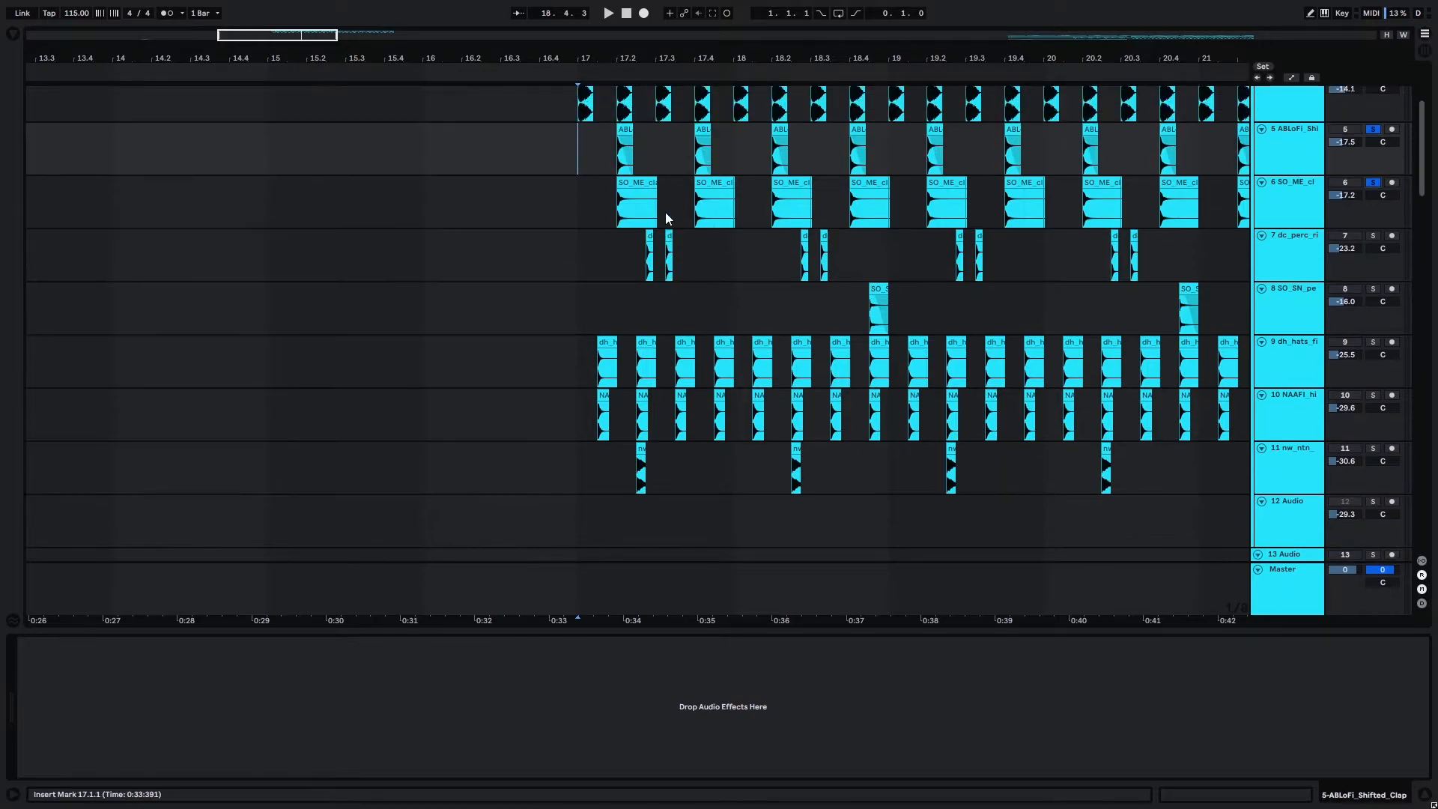
{"action": "left_click", "coordinate": [1319, 277]}
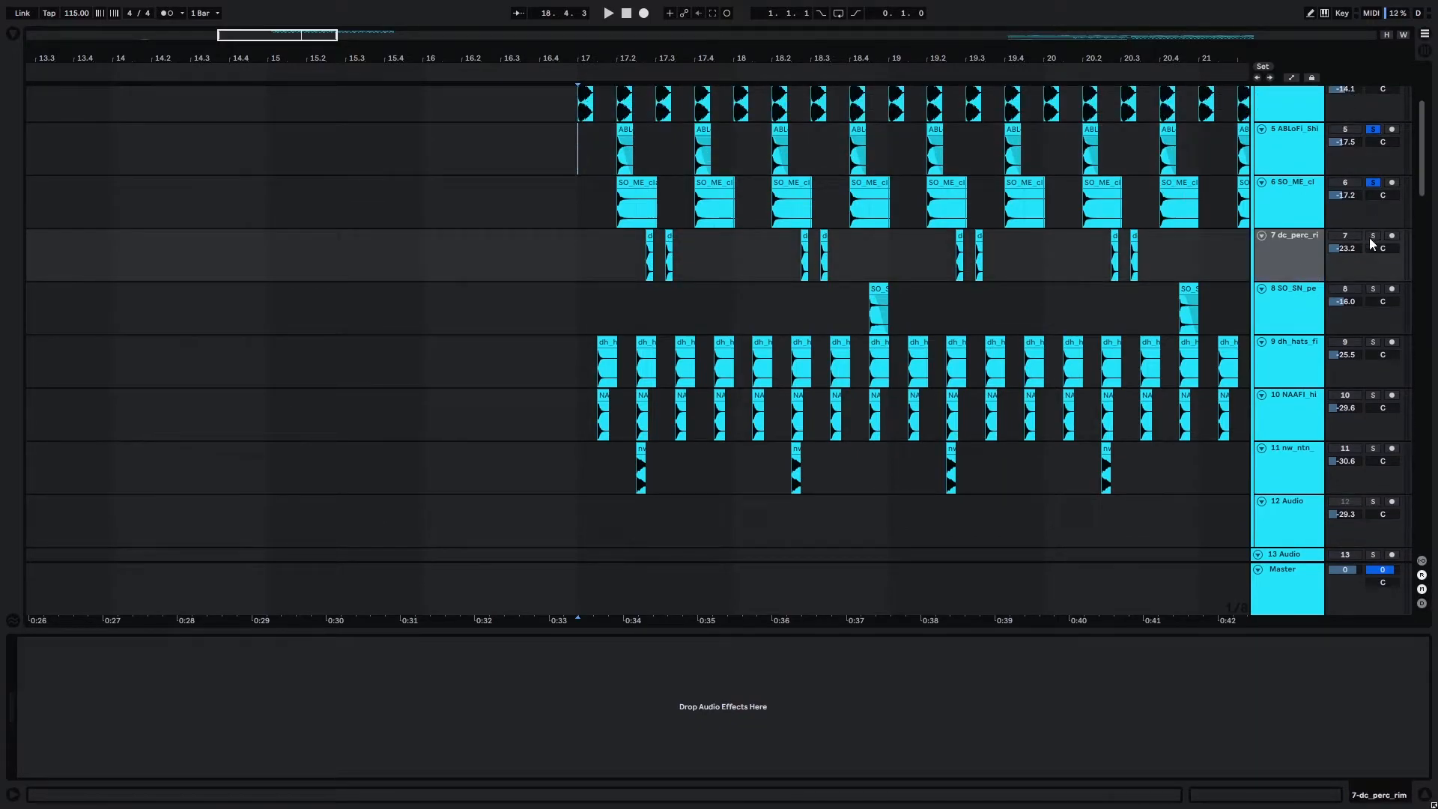
{"action": "left_click", "coordinate": [1372, 237]}
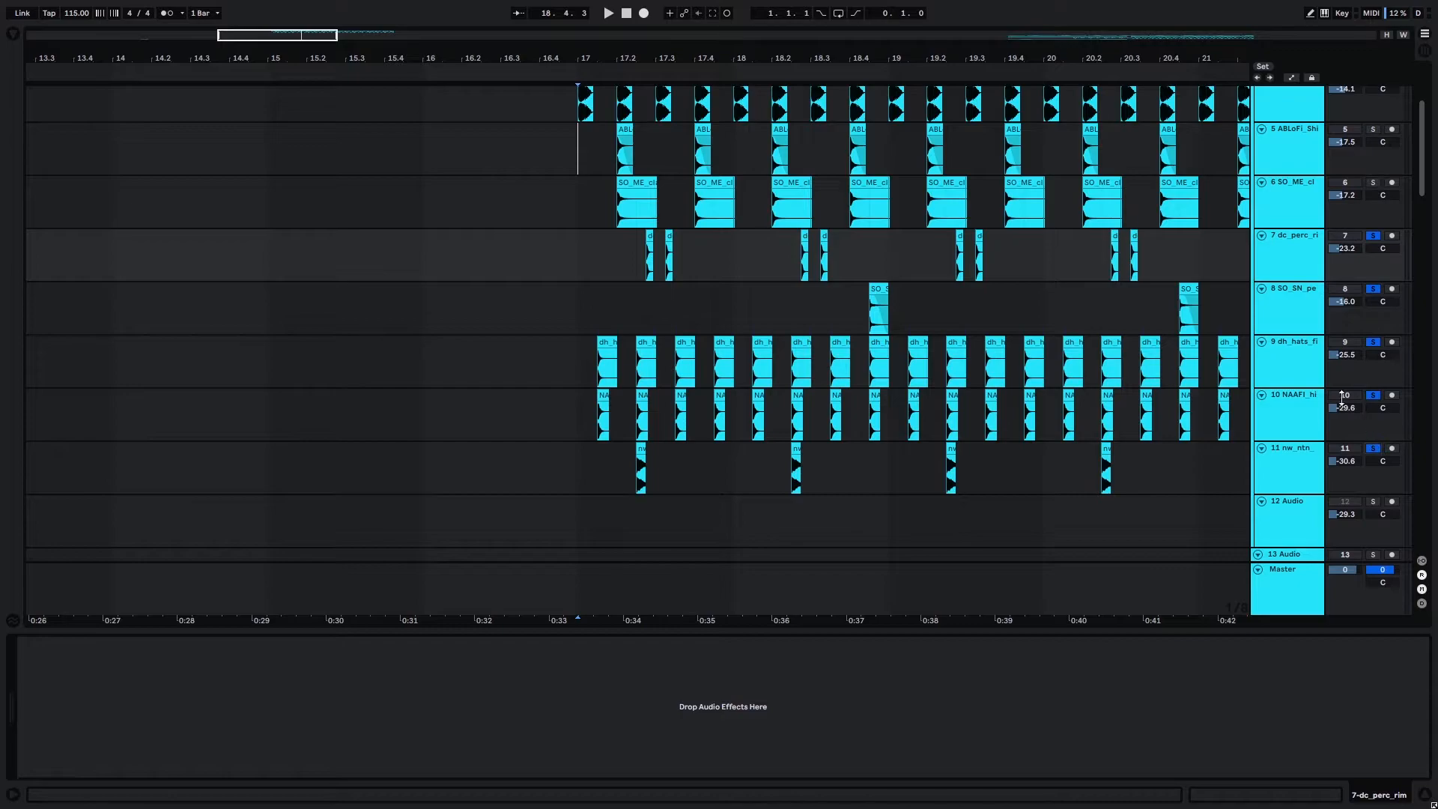
{"action": "key", "text": "space"}
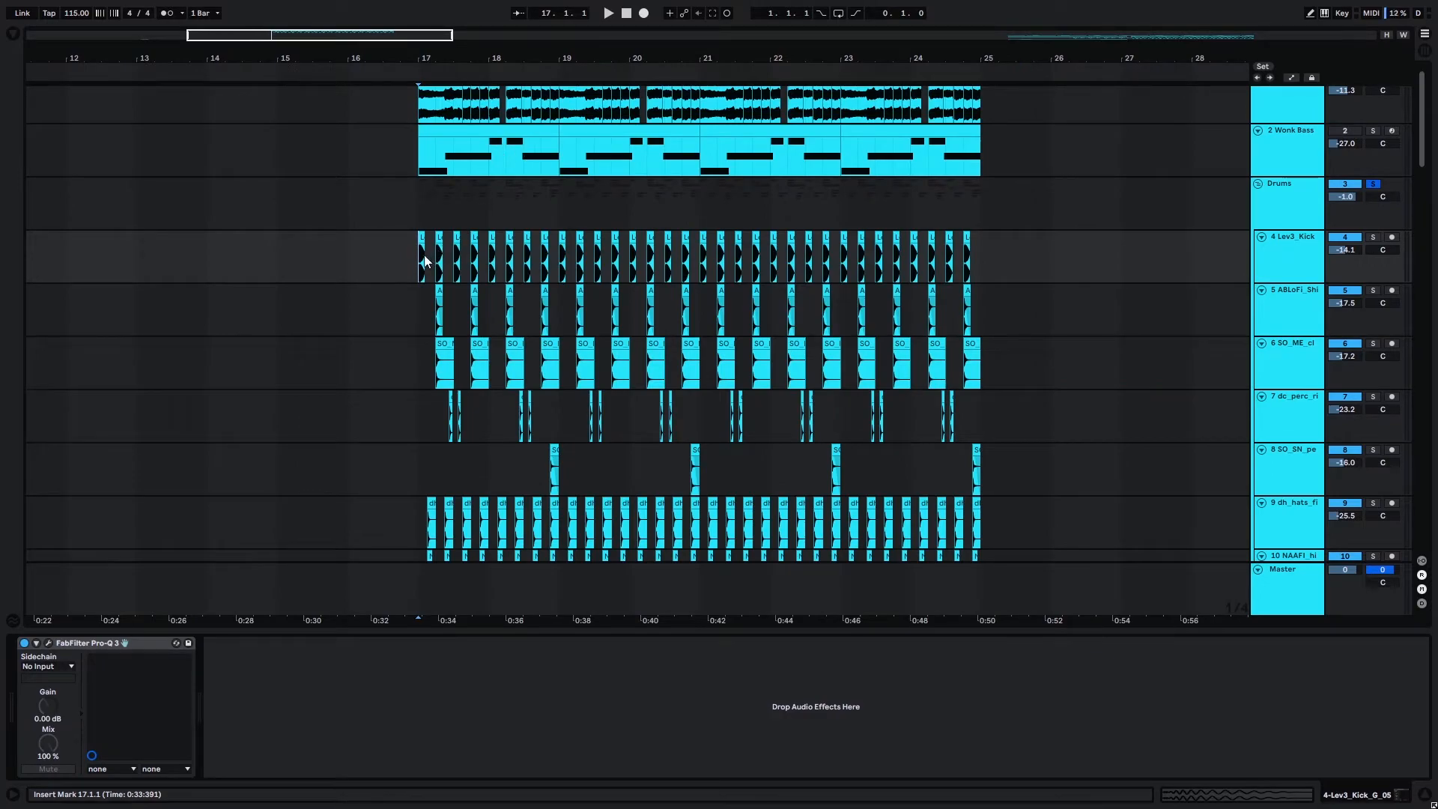
Play the soloed Drums group, and listen to the full arrangement of piano, bass and drums from bar 17.
{"action": "key", "text": "space"}
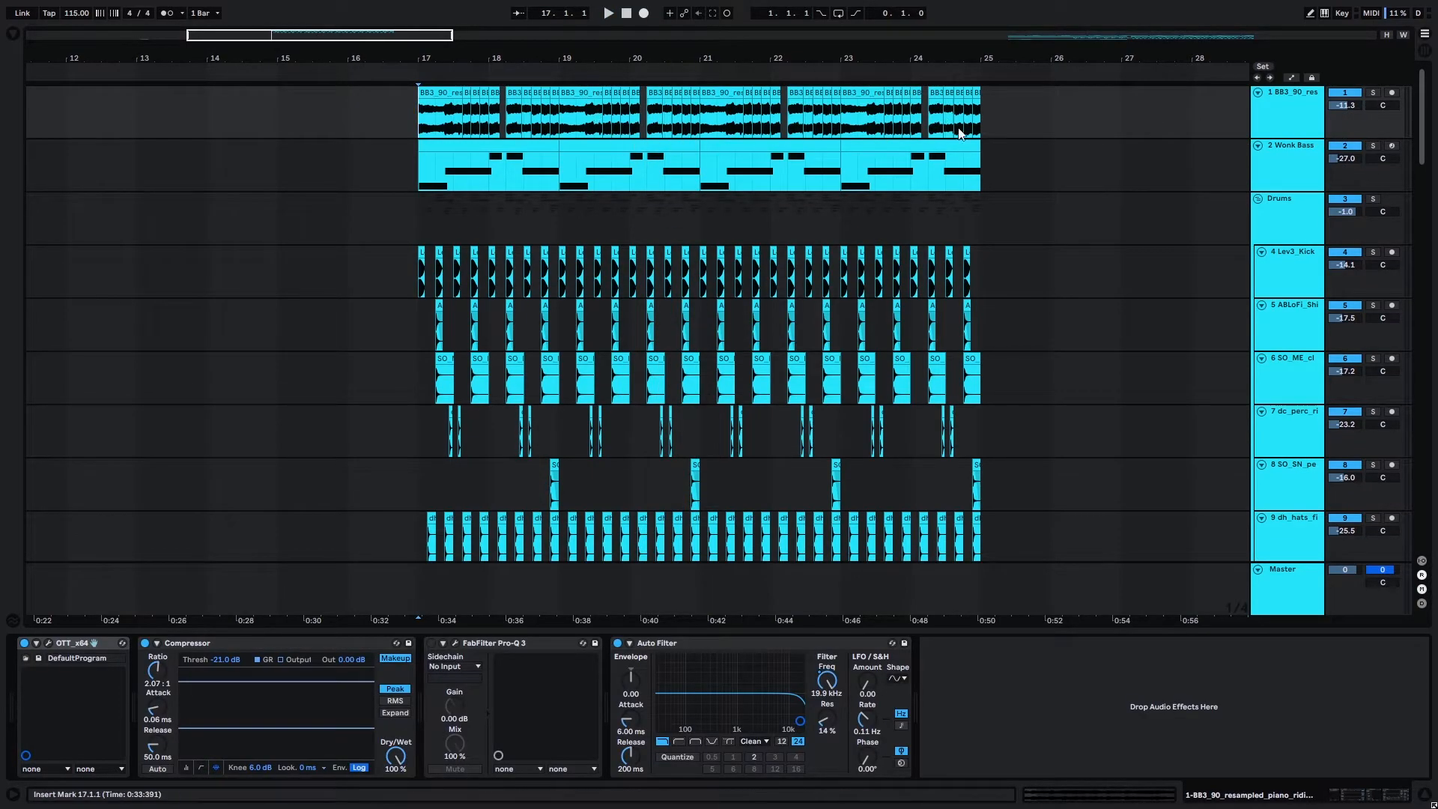
{"action": "key", "text": "space"}
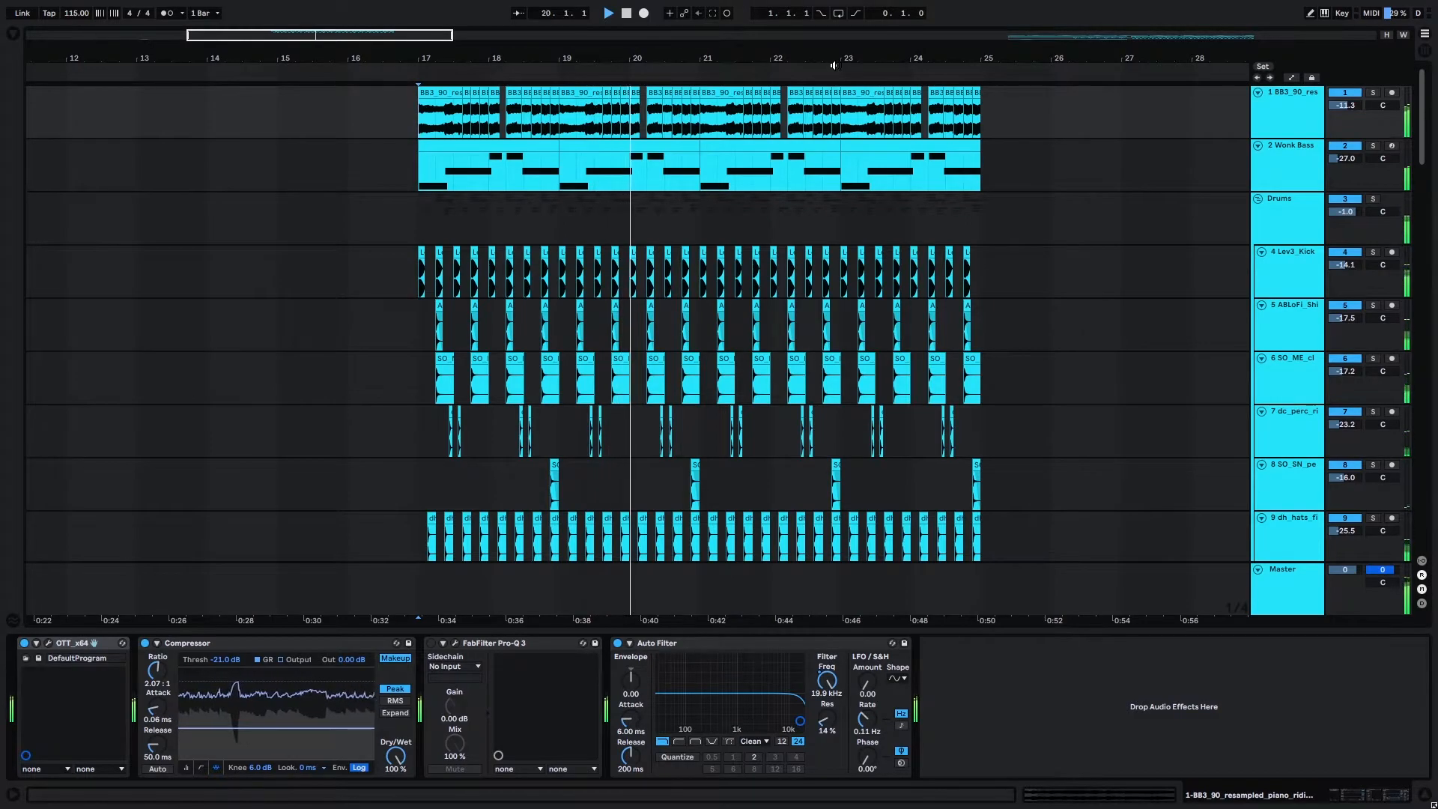
{"action": "key", "text": "space"}
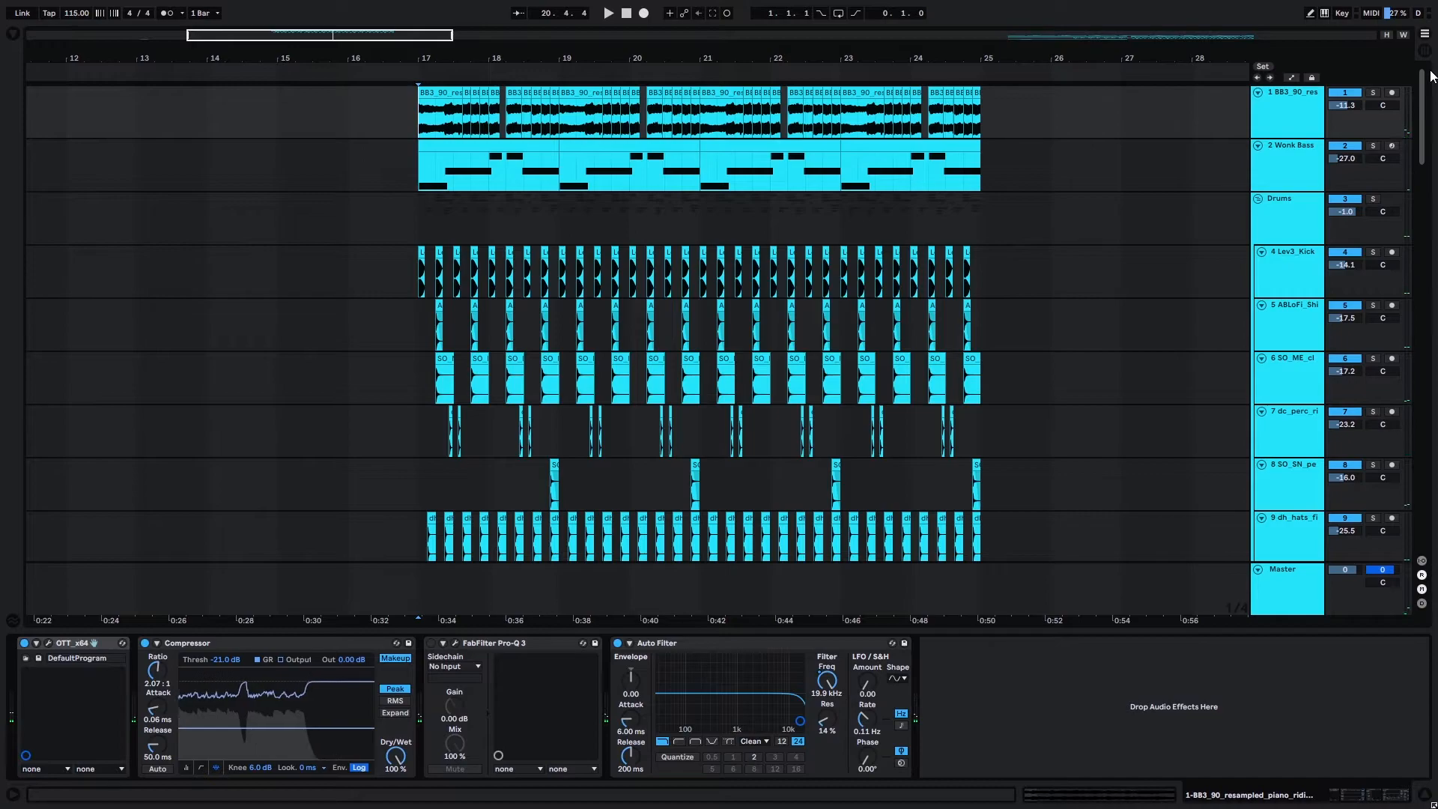
{"action": "mouse_move", "coordinate": [1424, 135]}
{"action": "left_mouse_down"}
{"action": "mouse_move", "coordinate": [1423, 172]}
{"action": "mouse_move", "coordinate": [1420, 112]}
{"action": "left_mouse_up"}
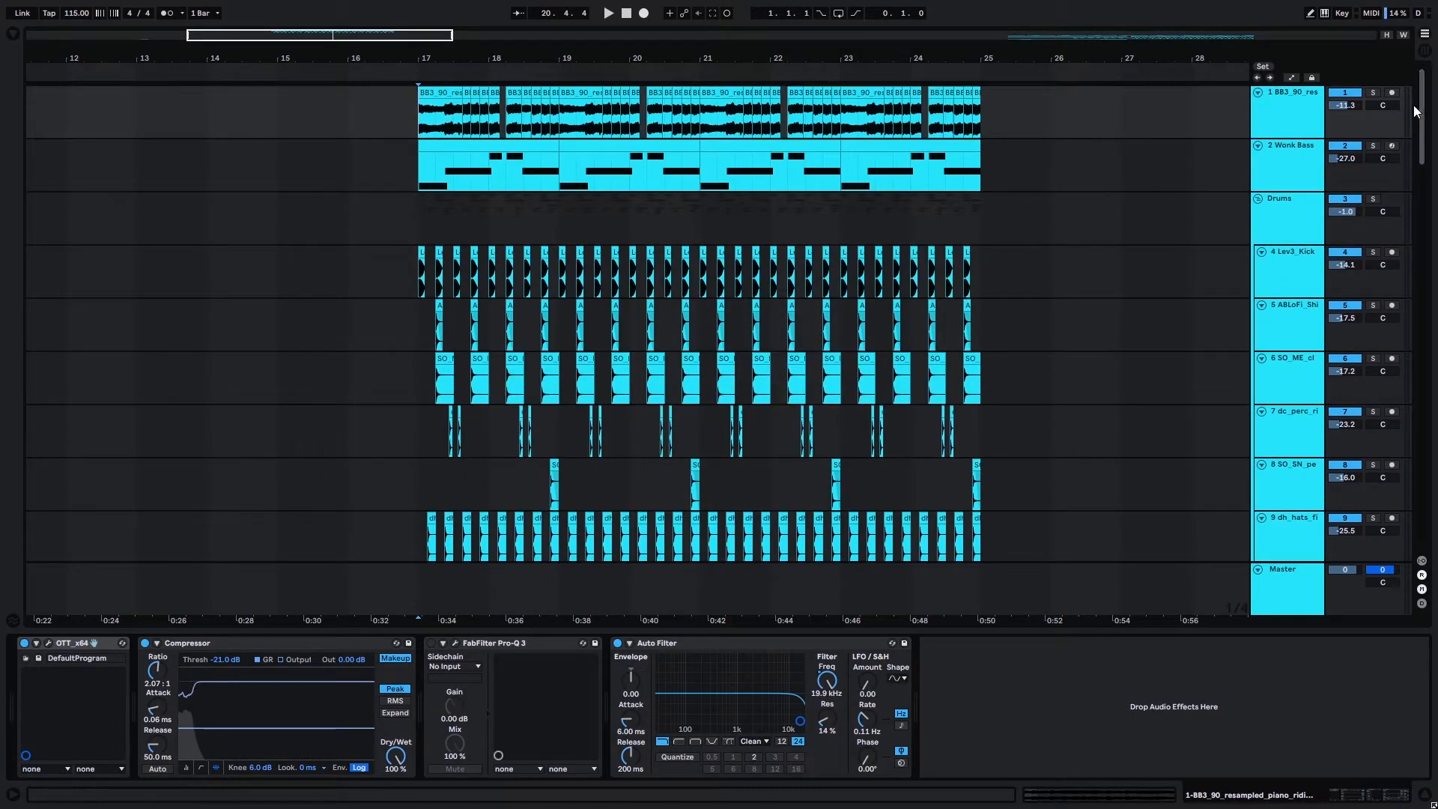
Put the BB3_90 piano track and the Wonk Bass track together in a new track group.
{"action": "left_click", "coordinate": [1261, 127]}
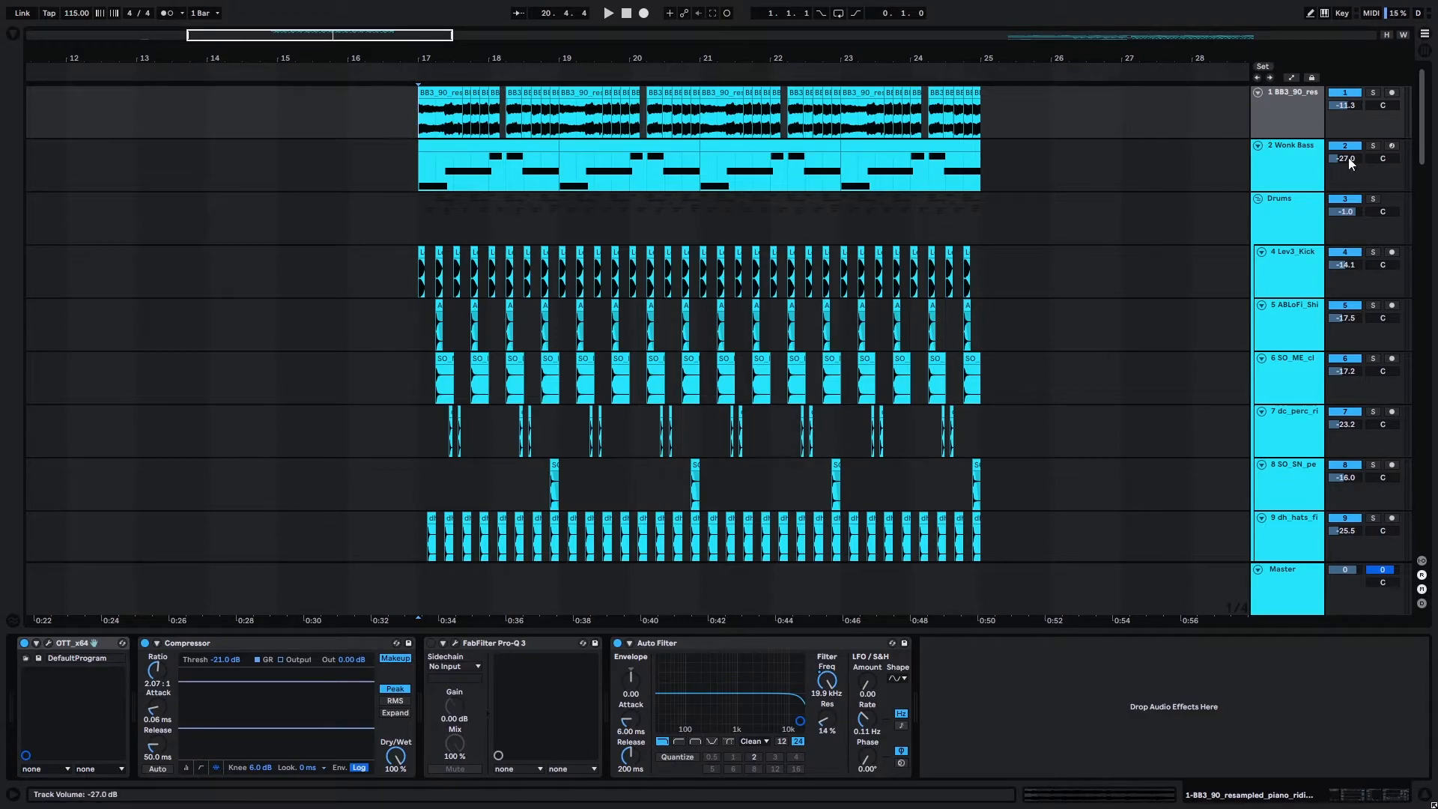
{"action": "key", "text": "ctrl+g"}
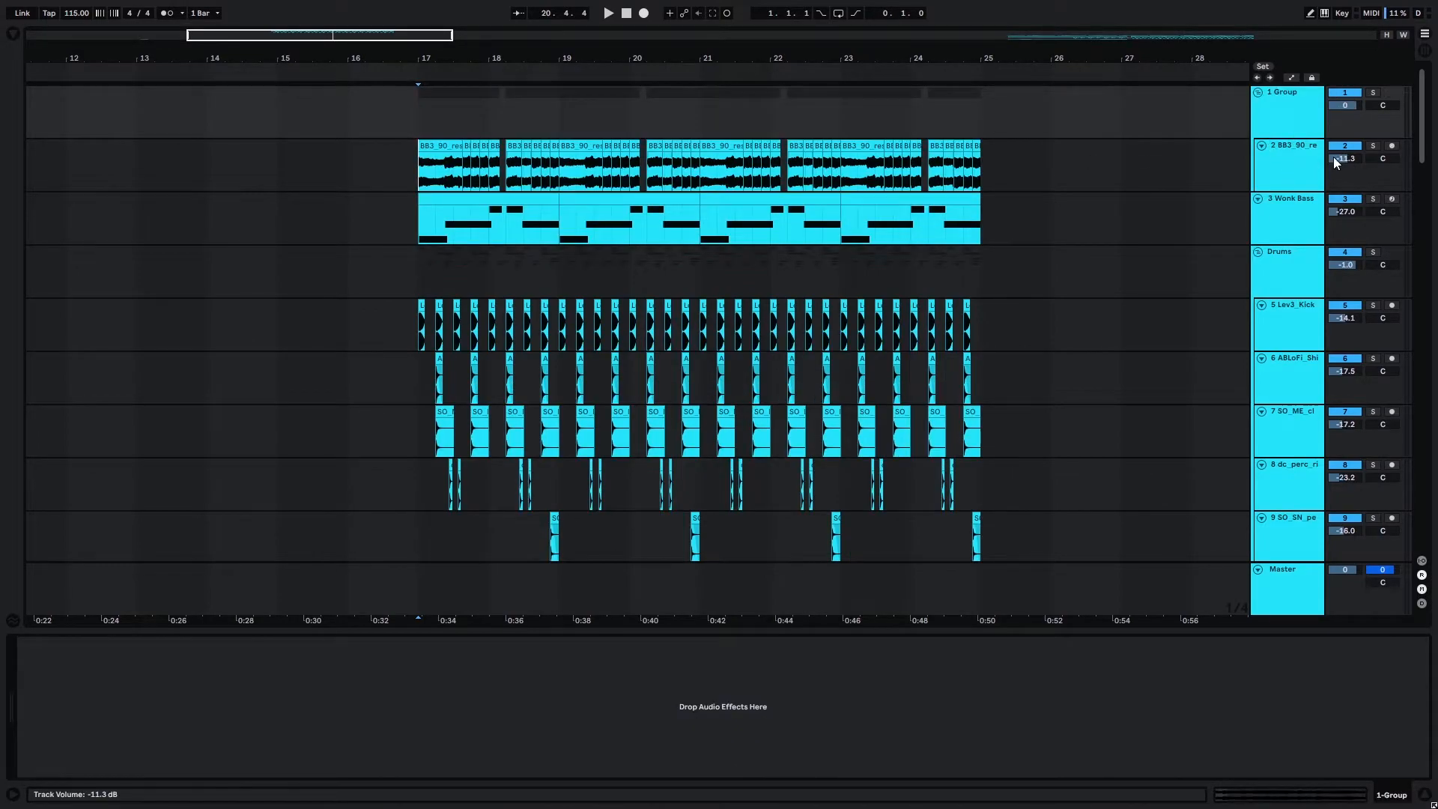
{"action": "left_click", "coordinate": [1268, 219]}
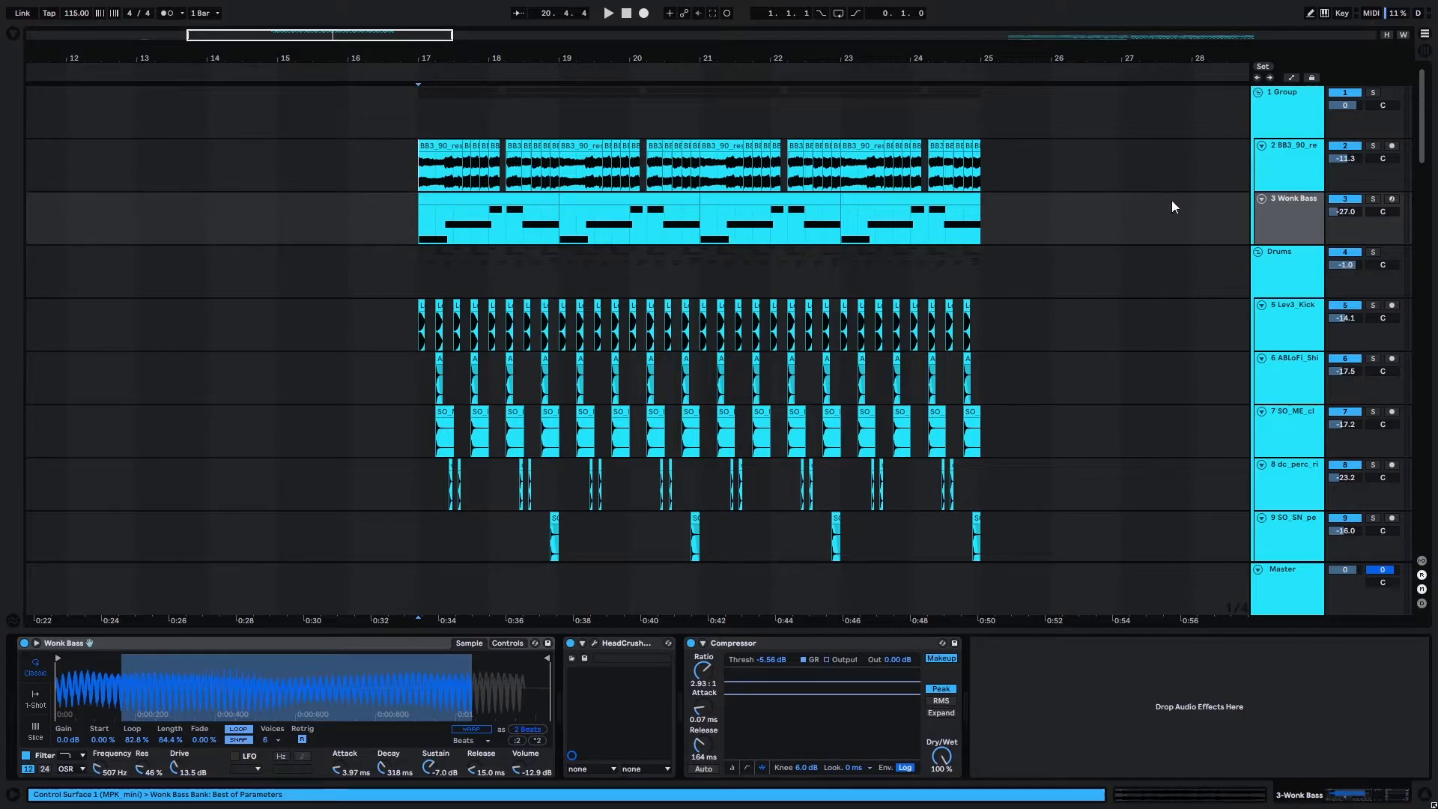
Add a Compressor audio effect to the new piano and bass group.
{"action": "left_click", "coordinate": [1294, 121]}
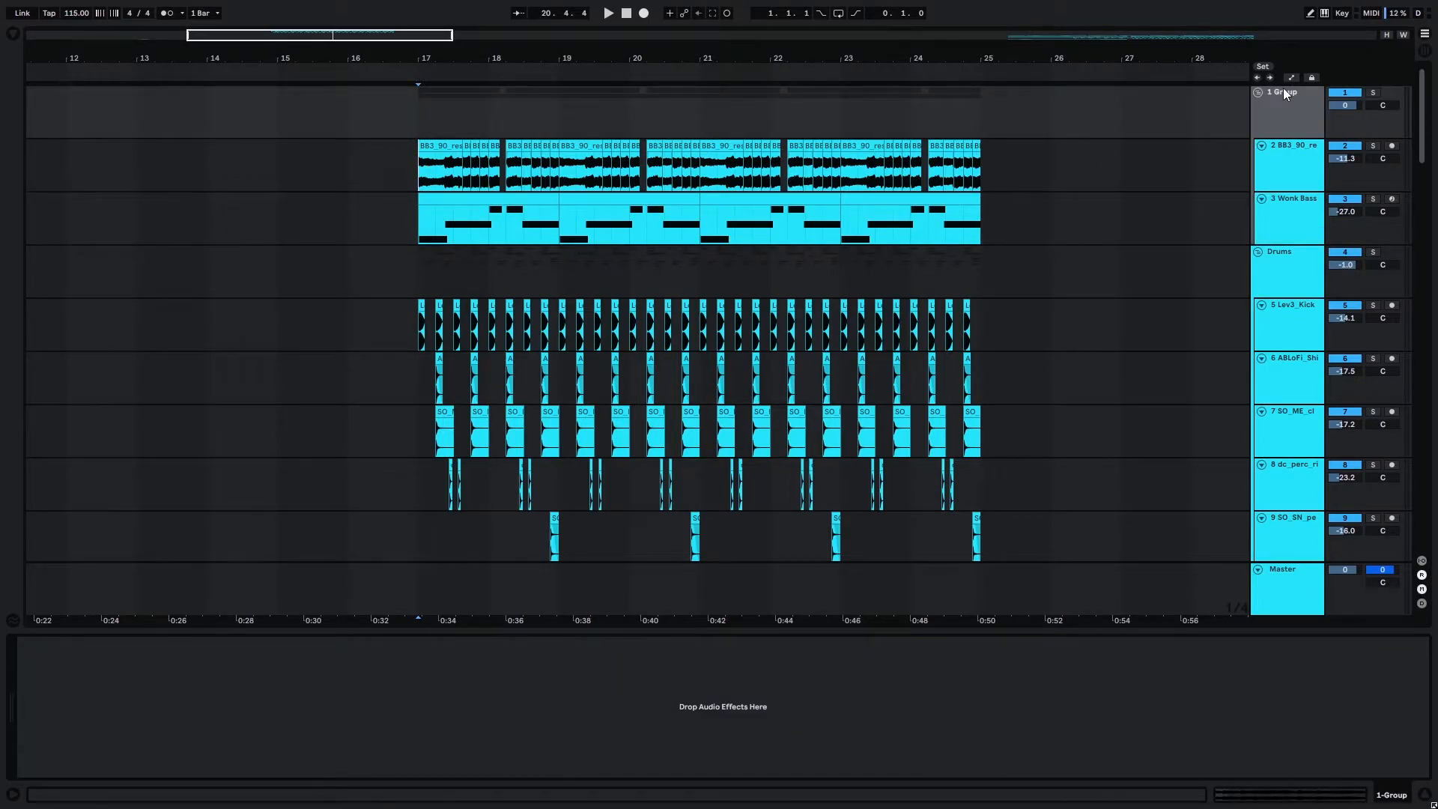
{"action": "left_click", "coordinate": [11, 35]}
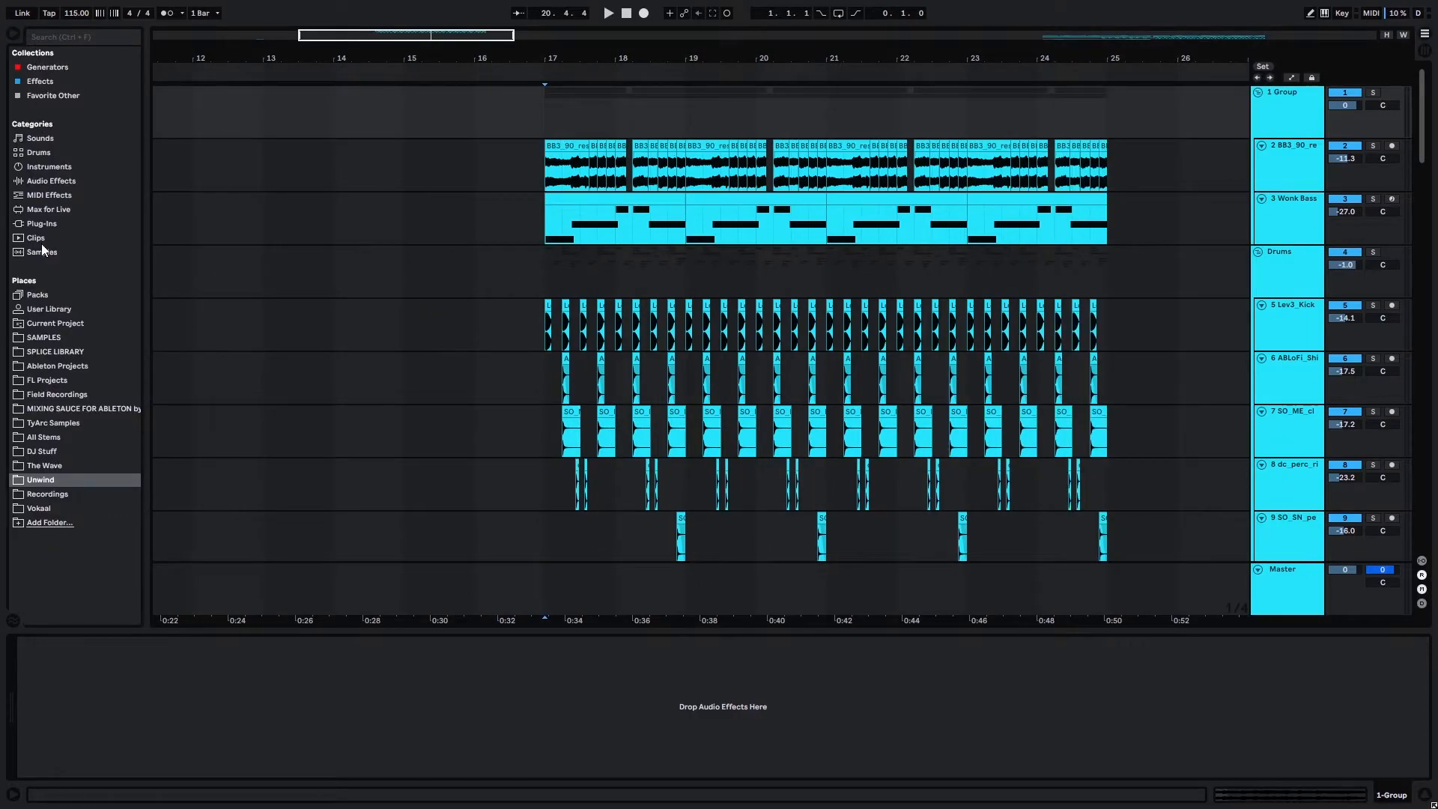
{"action": "left_click", "coordinate": [51, 180]}
{"action": "left_click_drag", "start_coordinate": [191, 182], "coordinate": [544, 161]}
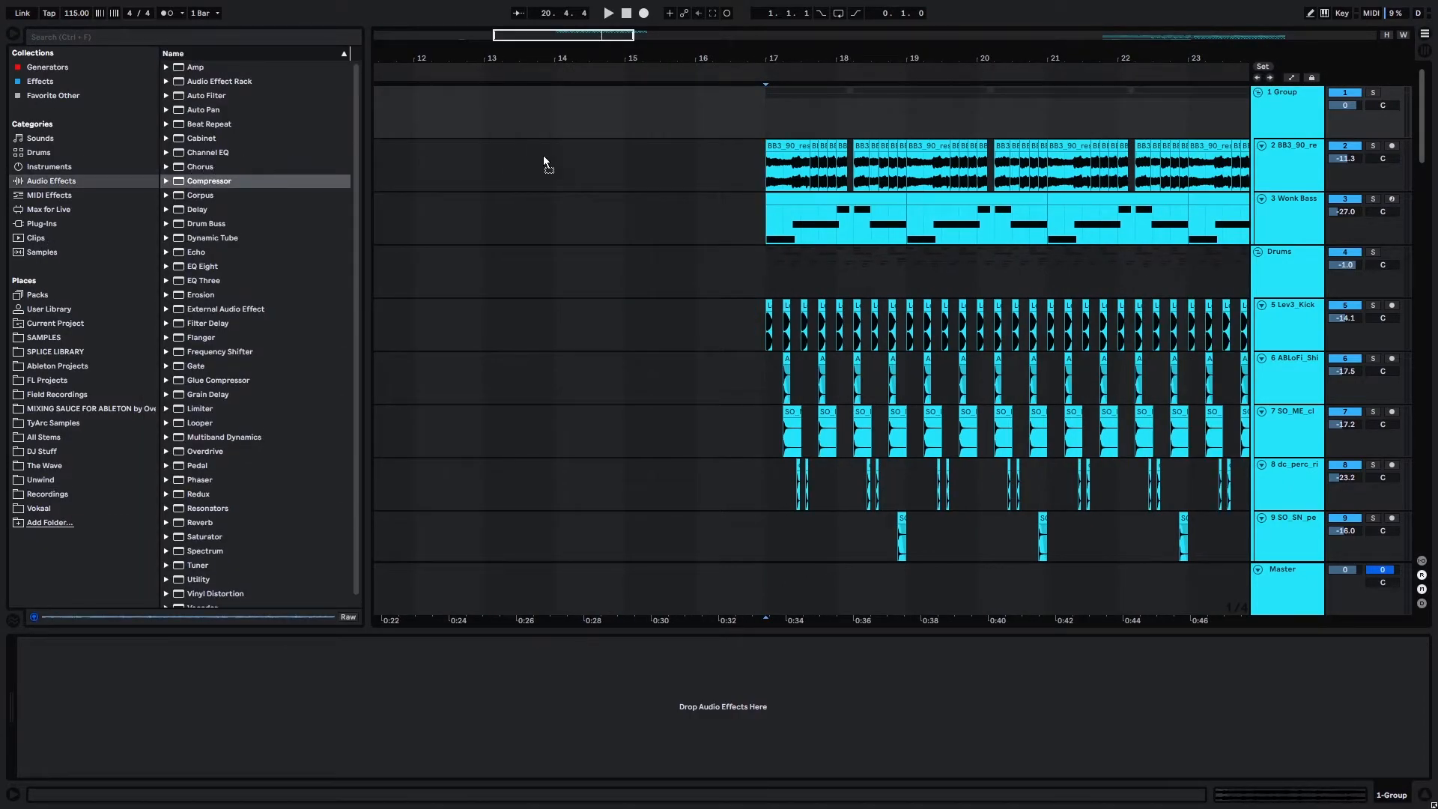
{"action": "key", "text": "ctrl+alt+b"}
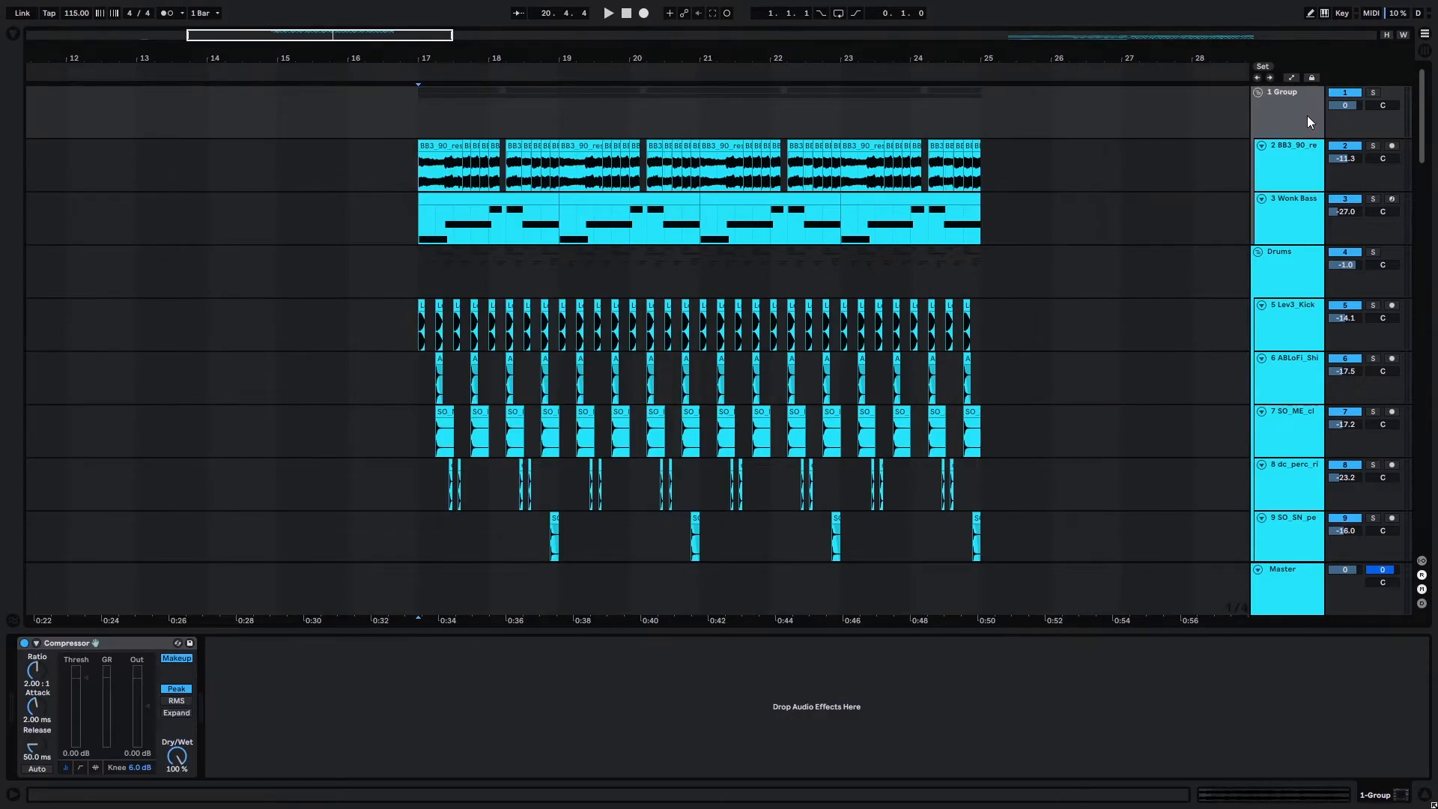
Switch the group's Compressor to its activity view and enable its sidechain section.
{"action": "left_click", "coordinate": [80, 765]}
{"action": "left_click", "coordinate": [94, 766]}
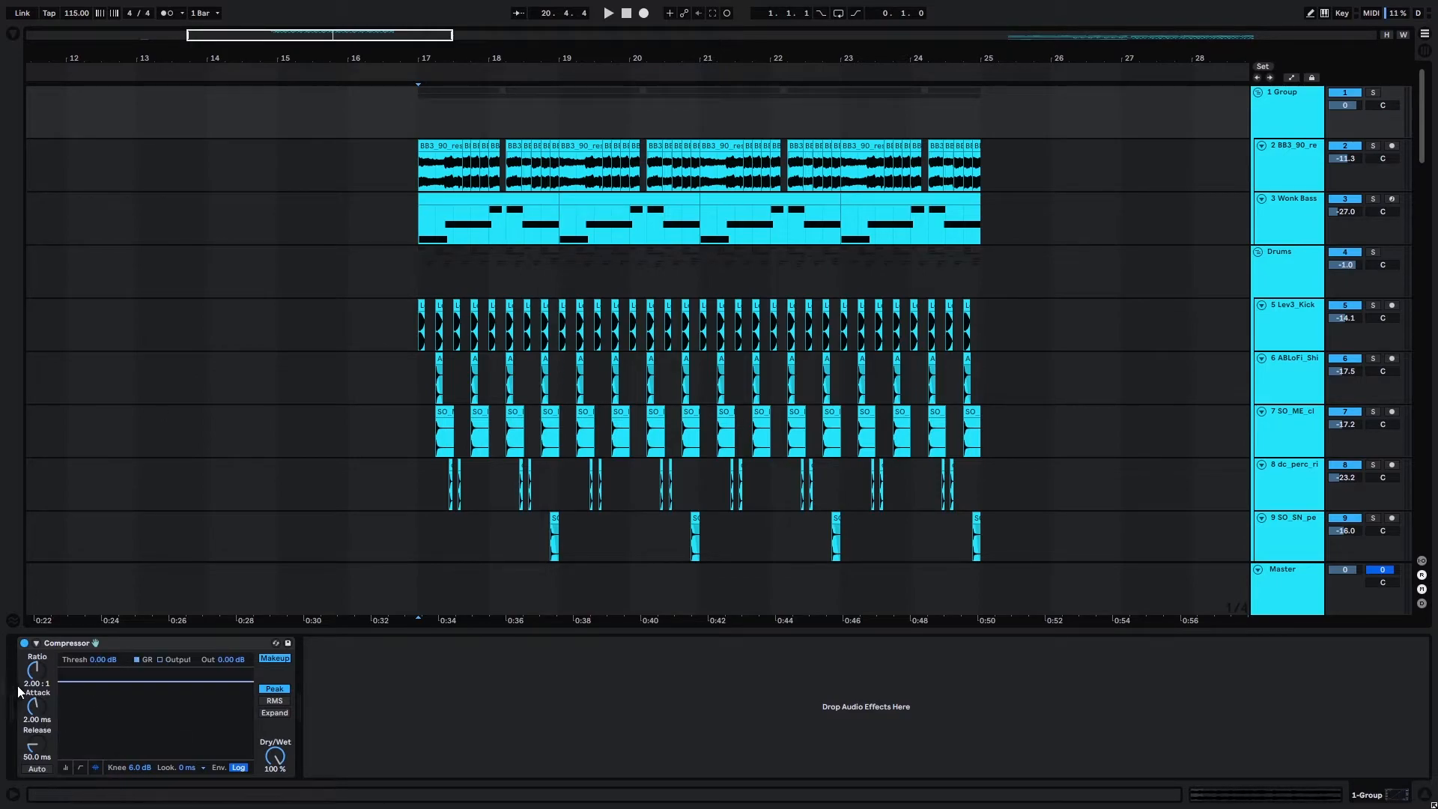
{"action": "left_click", "coordinate": [39, 643]}
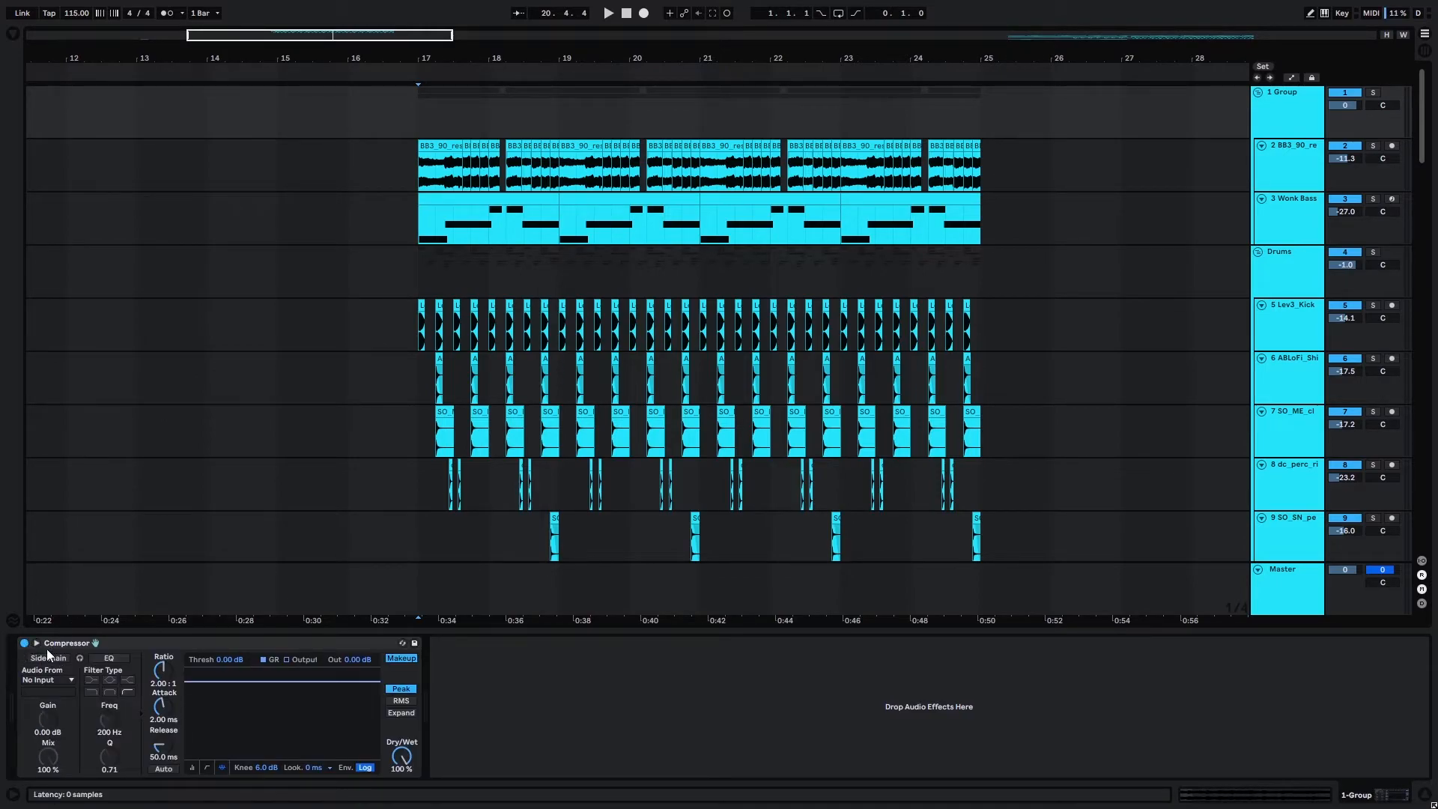
{"action": "left_click", "coordinate": [48, 658]}
Rename the Lev3_Kick track as Kick.
{"action": "left_click", "coordinate": [1276, 315]}
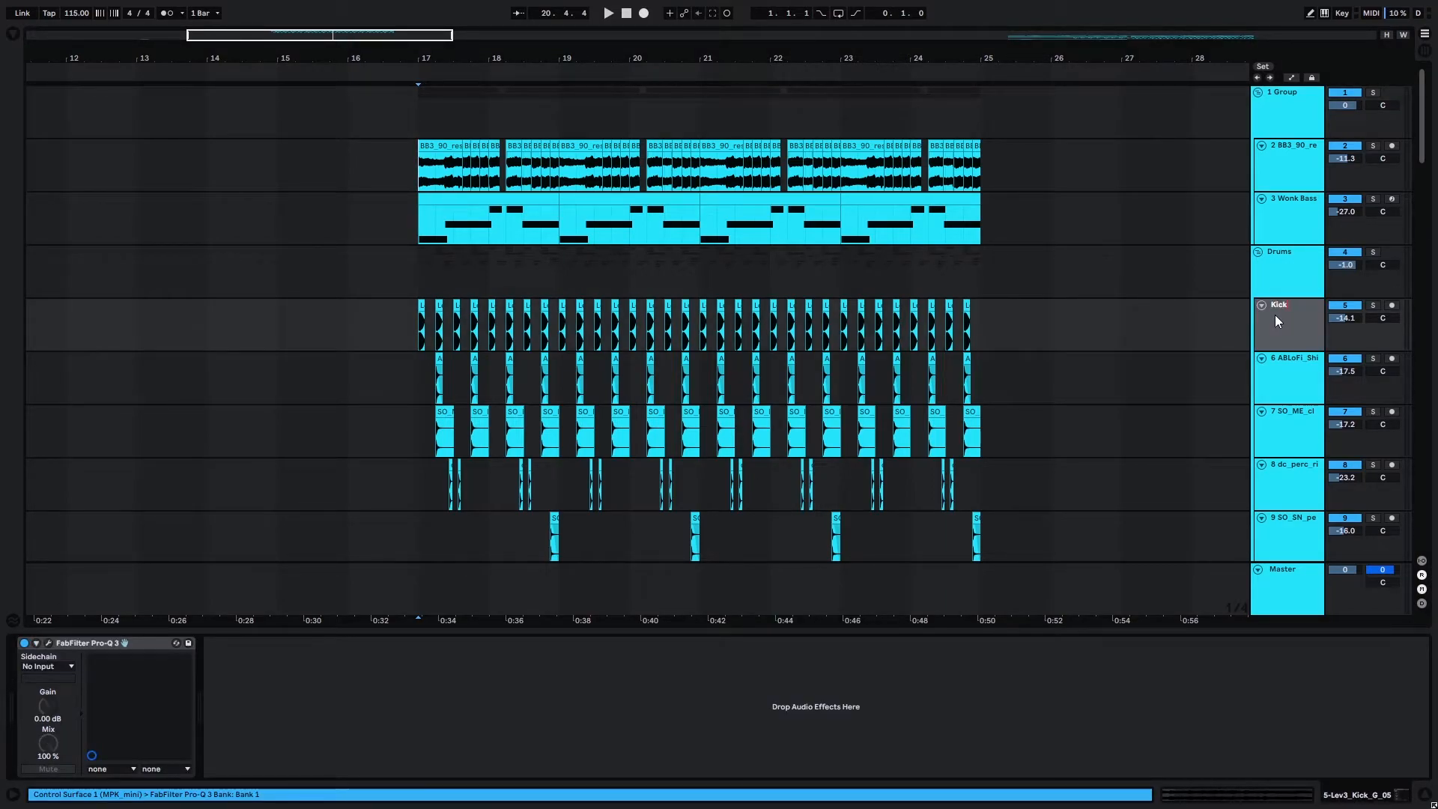
{"action": "type", "text": "Kick"}
{"action": "key", "text": "Return"}
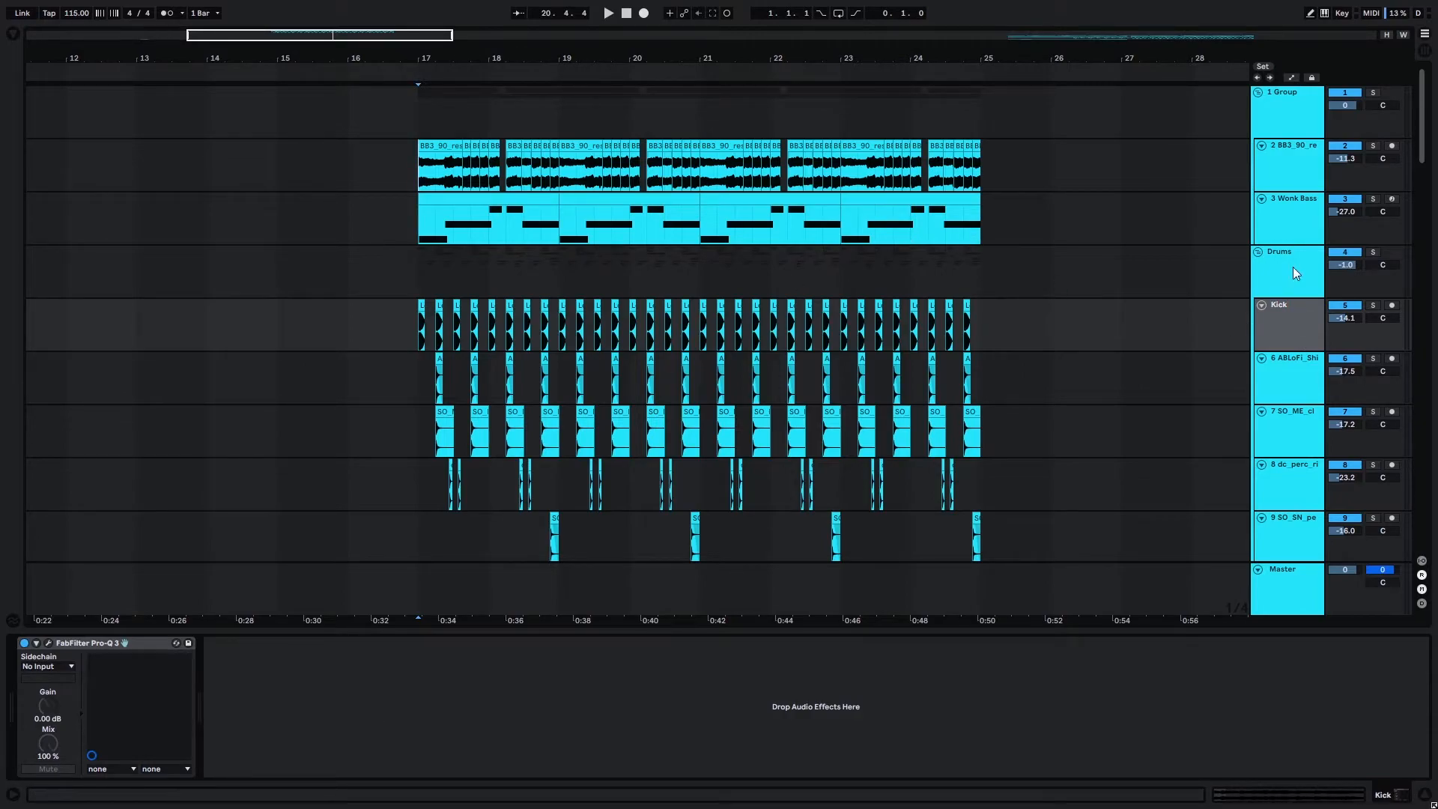
Set the sidechain input of the piano and bass group's Compressor to the Kick track.
{"action": "left_click", "coordinate": [1286, 113]}
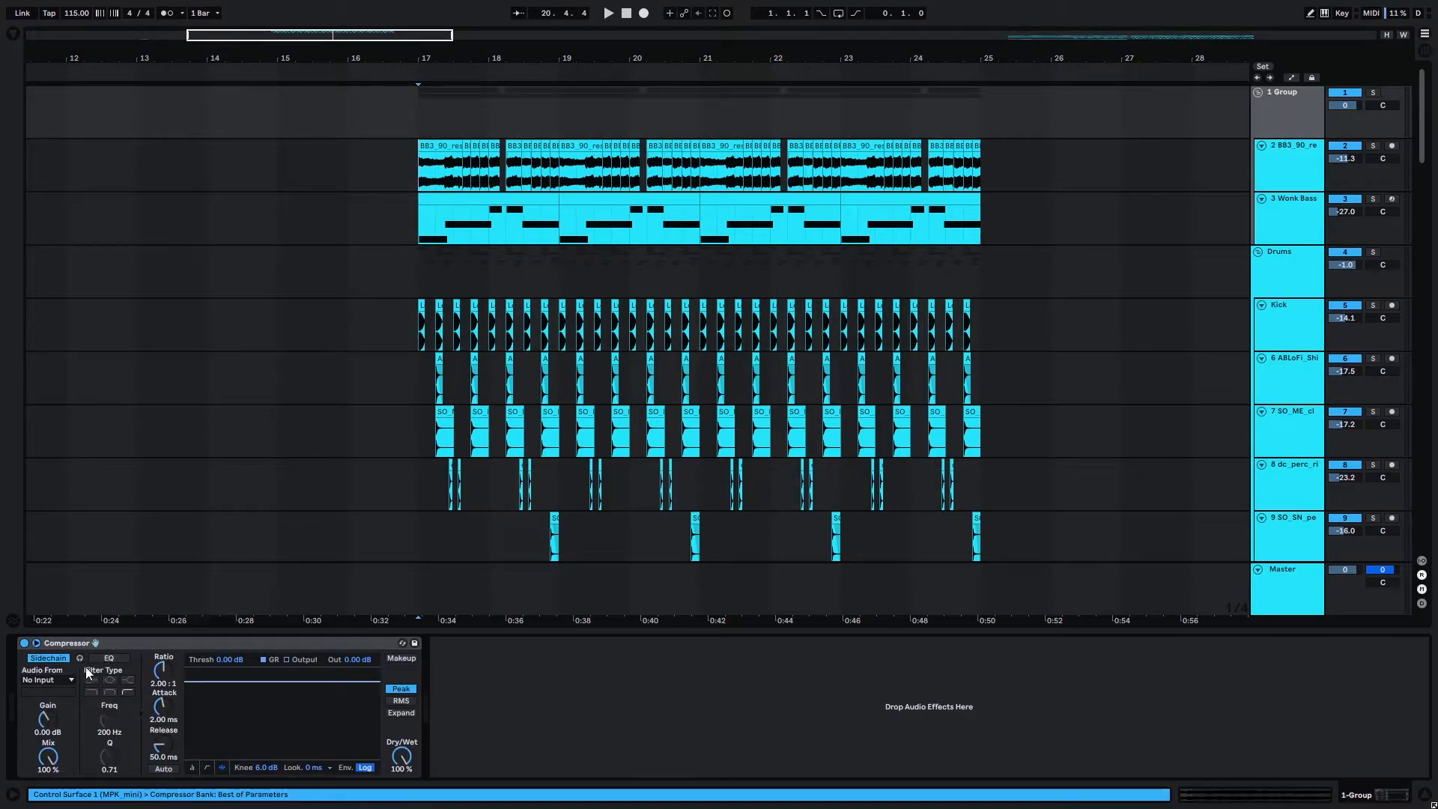
{"action": "left_click", "coordinate": [40, 679]}
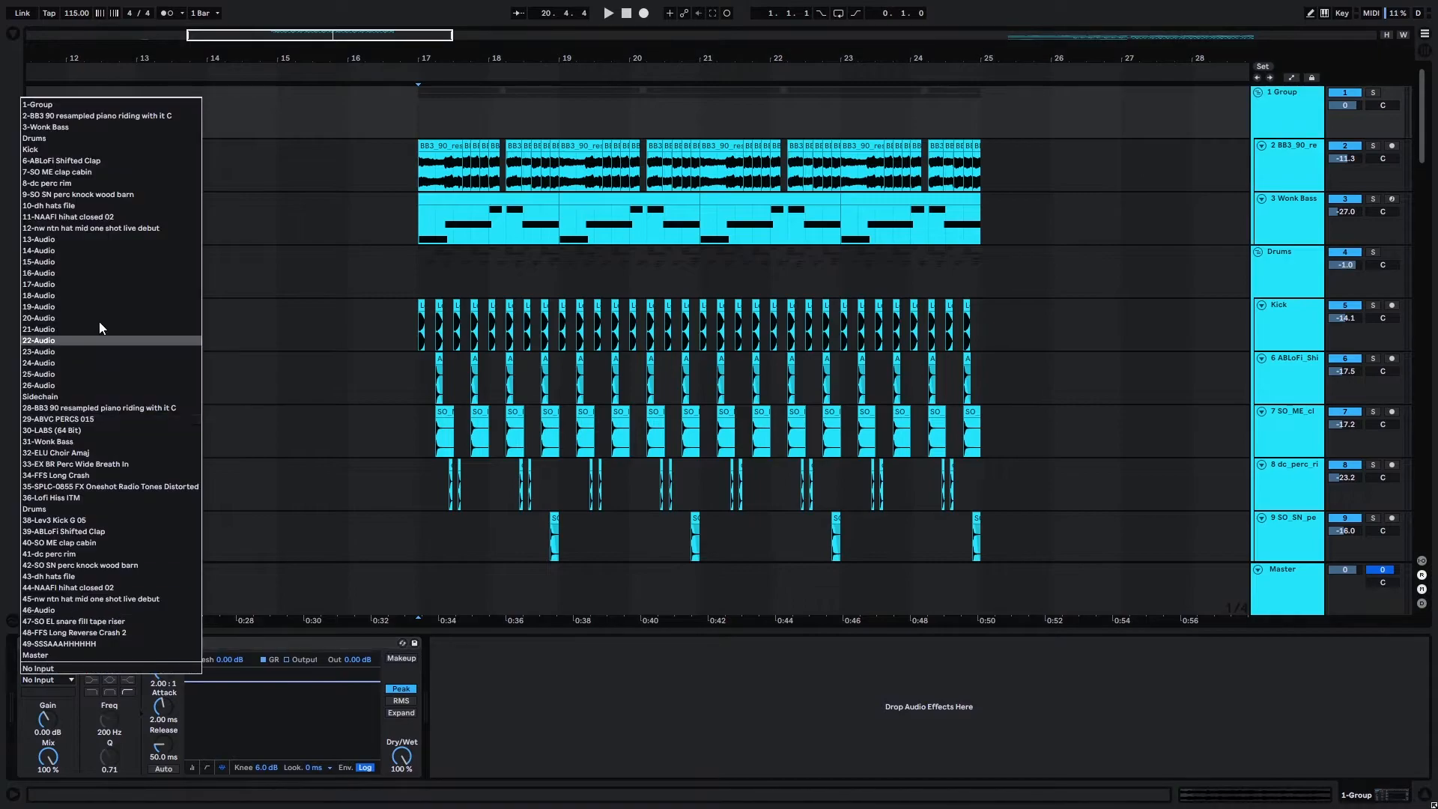
{"action": "left_click", "coordinate": [42, 149]}
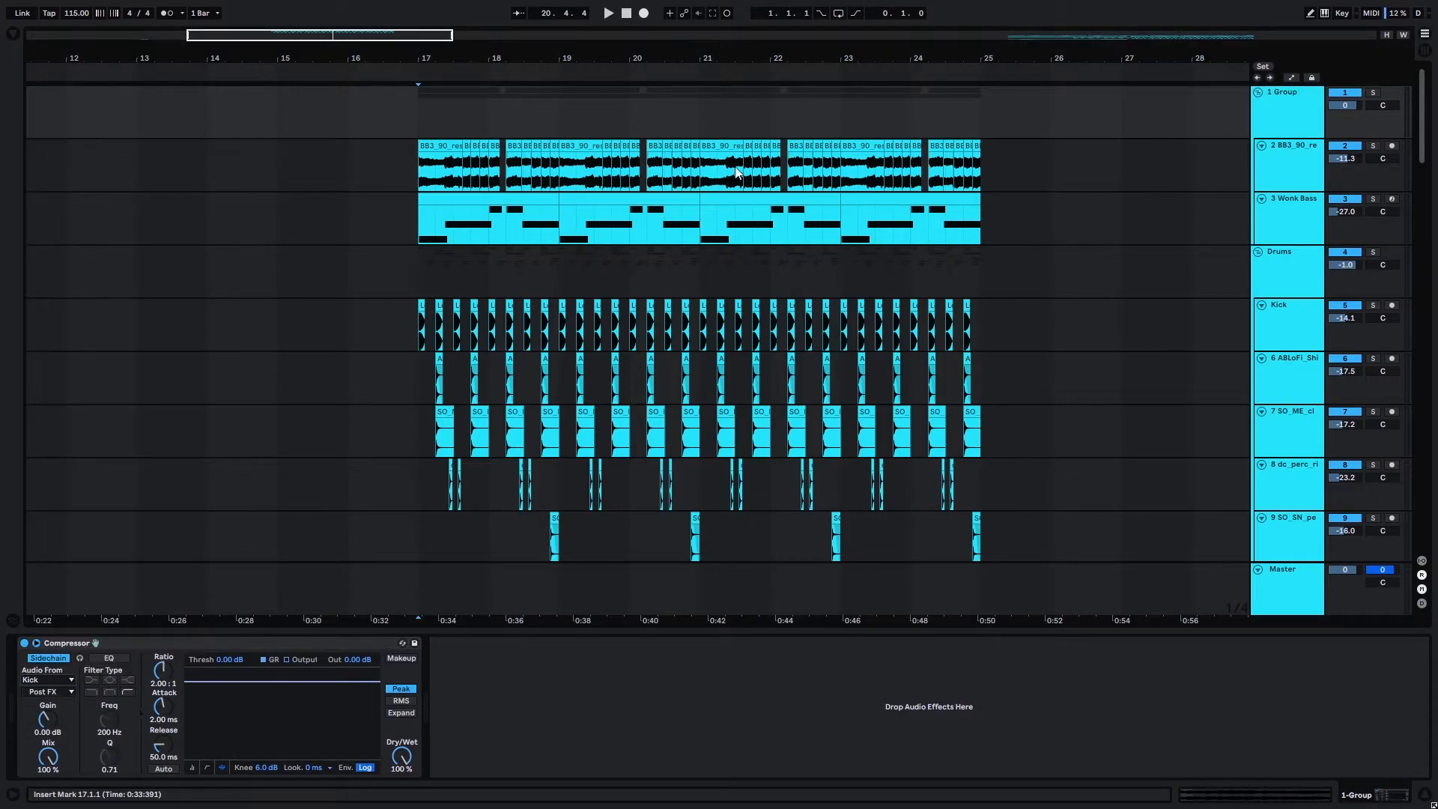
Play from bar 17 and lower the group Compressor's threshold to -21.5 dB.
{"action": "left_click", "coordinate": [419, 125]}
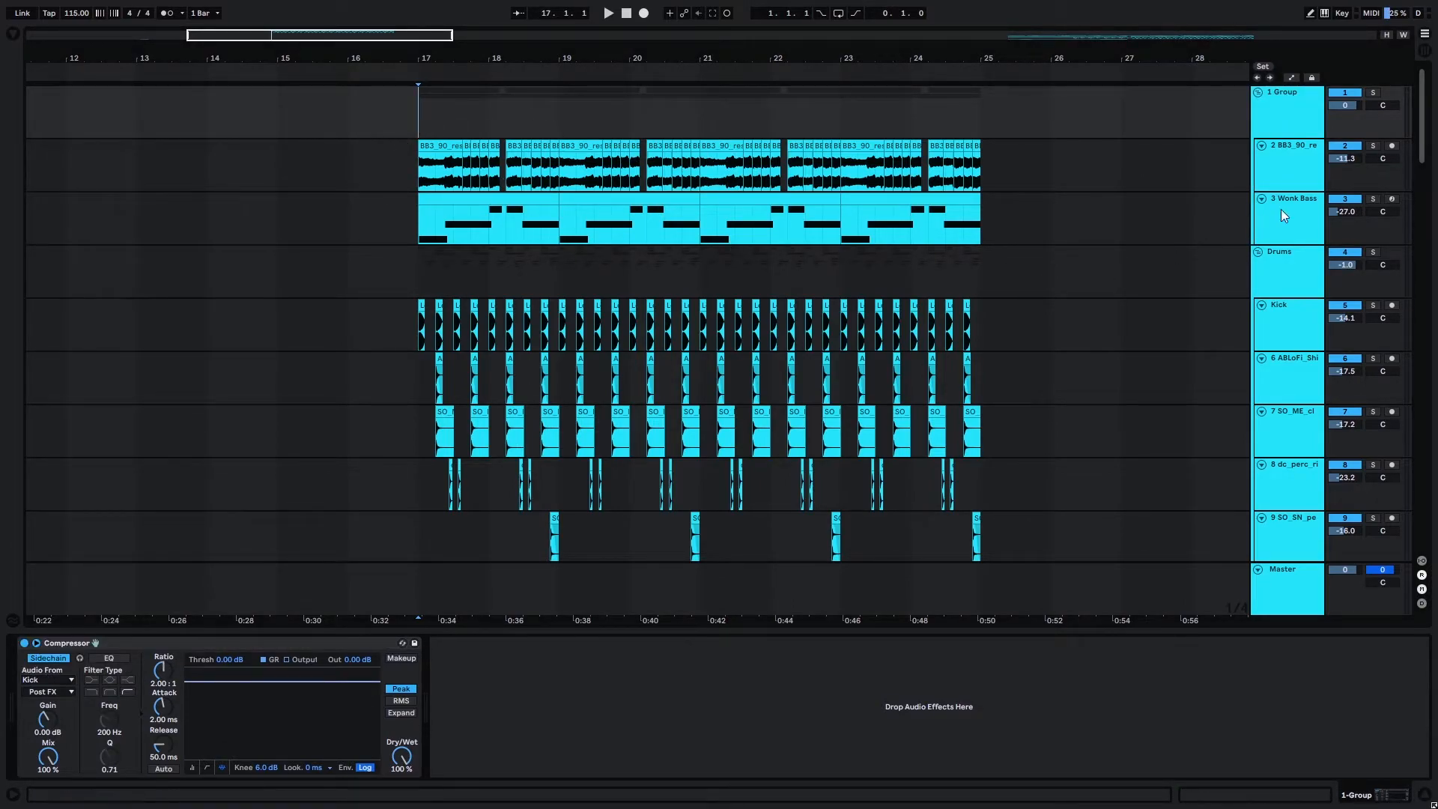
{"action": "key", "text": "space"}
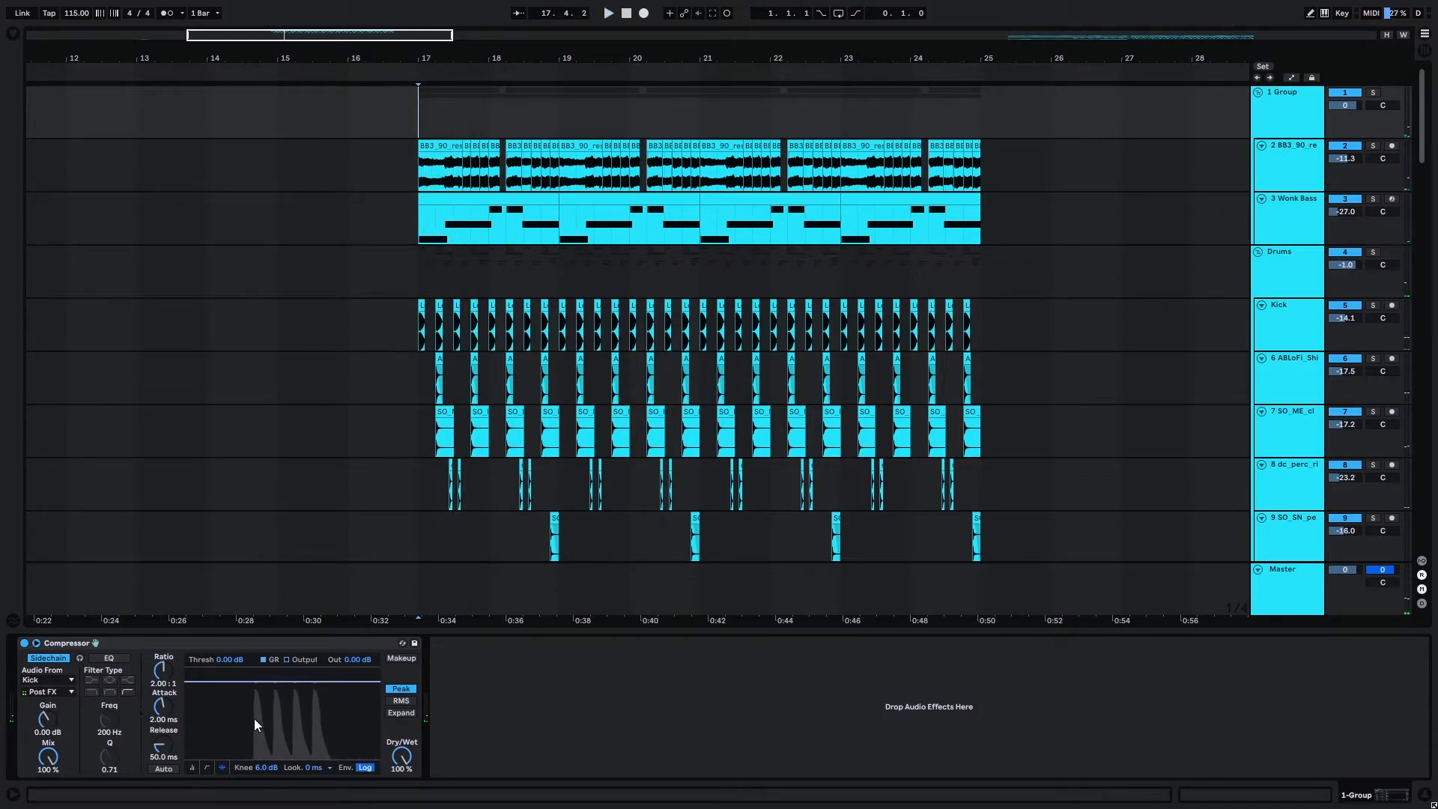
{"action": "mouse_move", "coordinate": [228, 659]}
{"action": "left_mouse_down"}
{"action": "mouse_move", "coordinate": [229, 761]}
{"action": "mouse_move", "coordinate": [228, 746]}
{"action": "left_mouse_up"}
{"action": "key", "text": "space"}
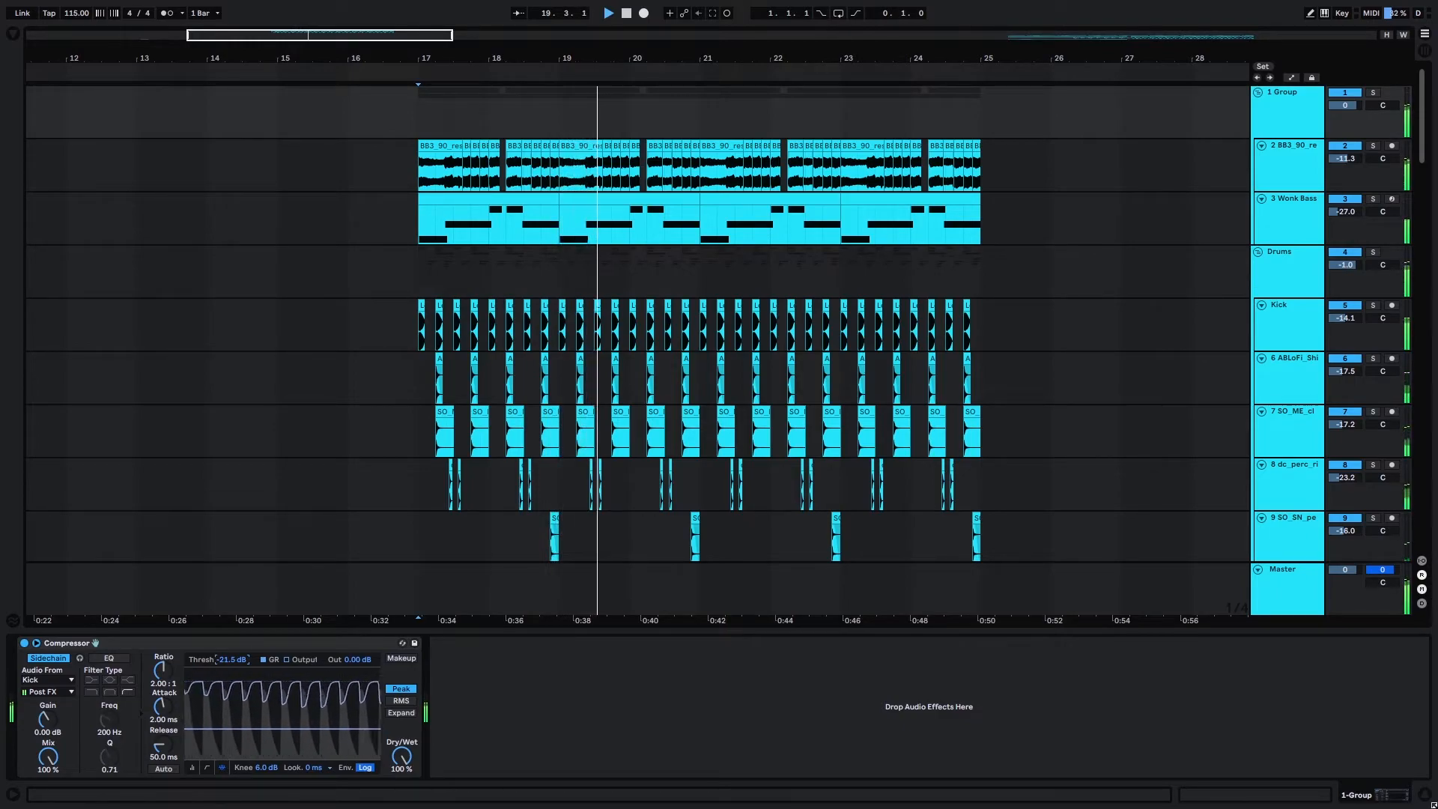
{"action": "key", "text": "space"}
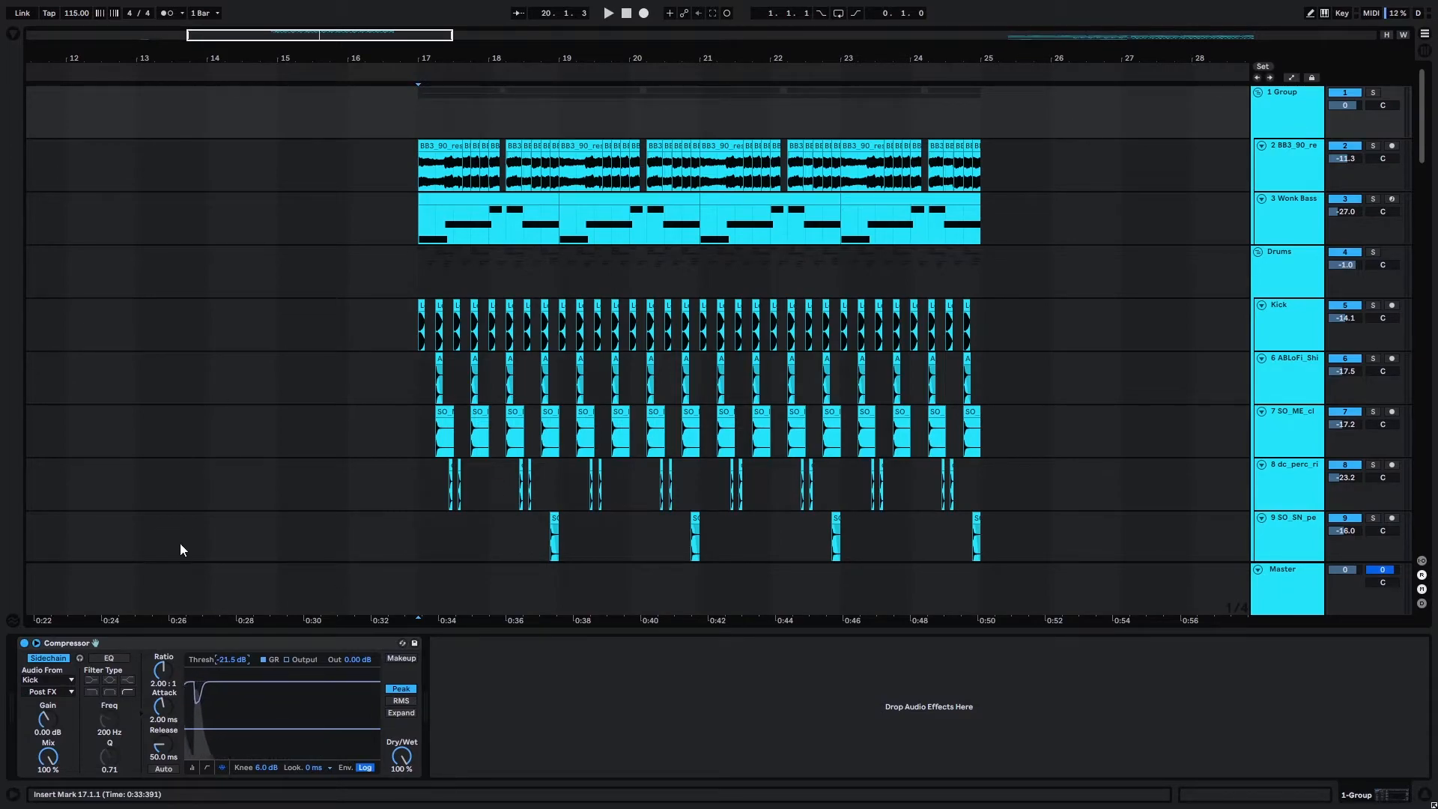
Set the group Compressor's attack to 0.22 ms and its ratio to 2.63:1 during playback, and return to bar 17.
{"action": "key", "text": "space"}
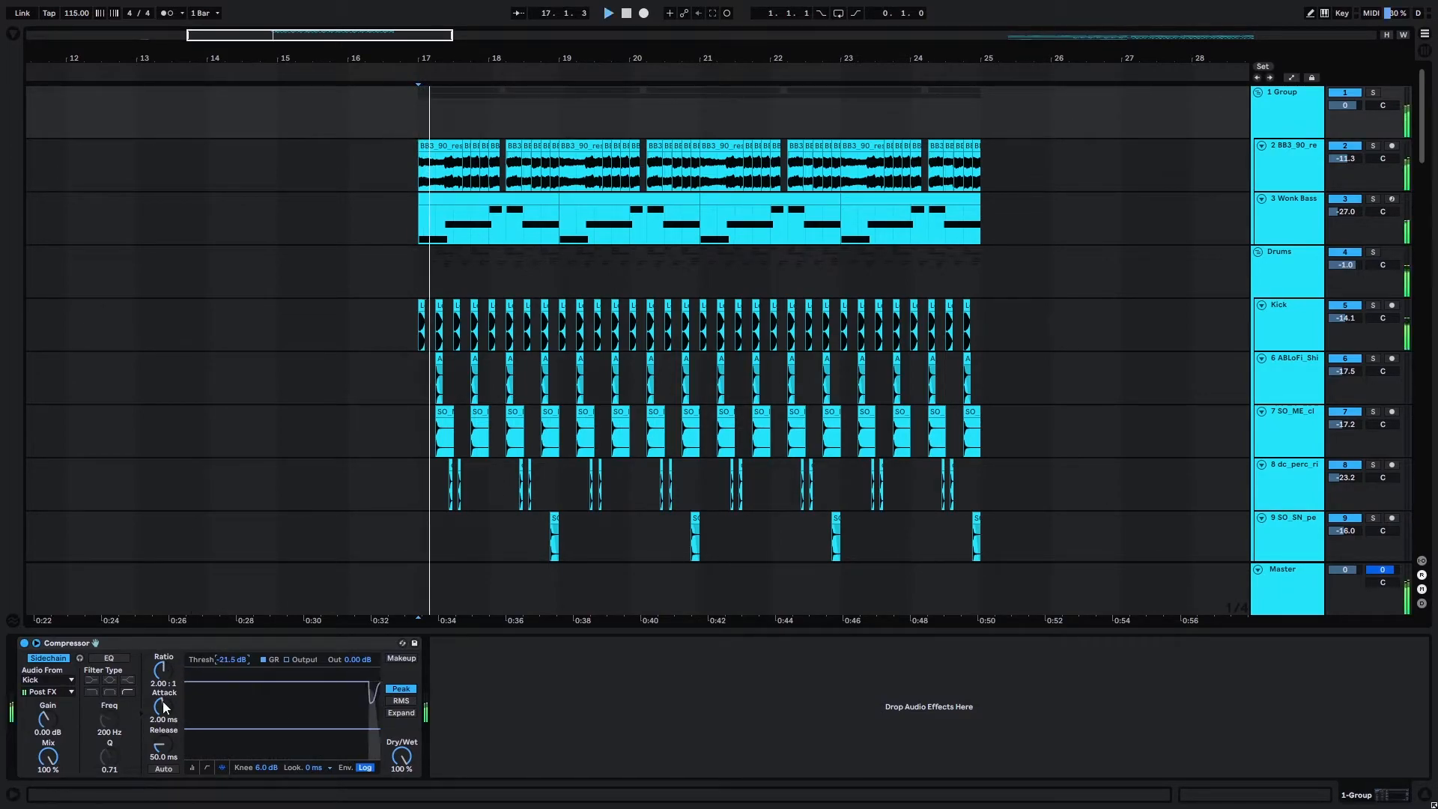
{"action": "left_click_drag", "start_coordinate": [163, 705], "coordinate": [163, 753]}
{"action": "left_click_drag", "start_coordinate": [173, 671], "coordinate": [174, 659]}
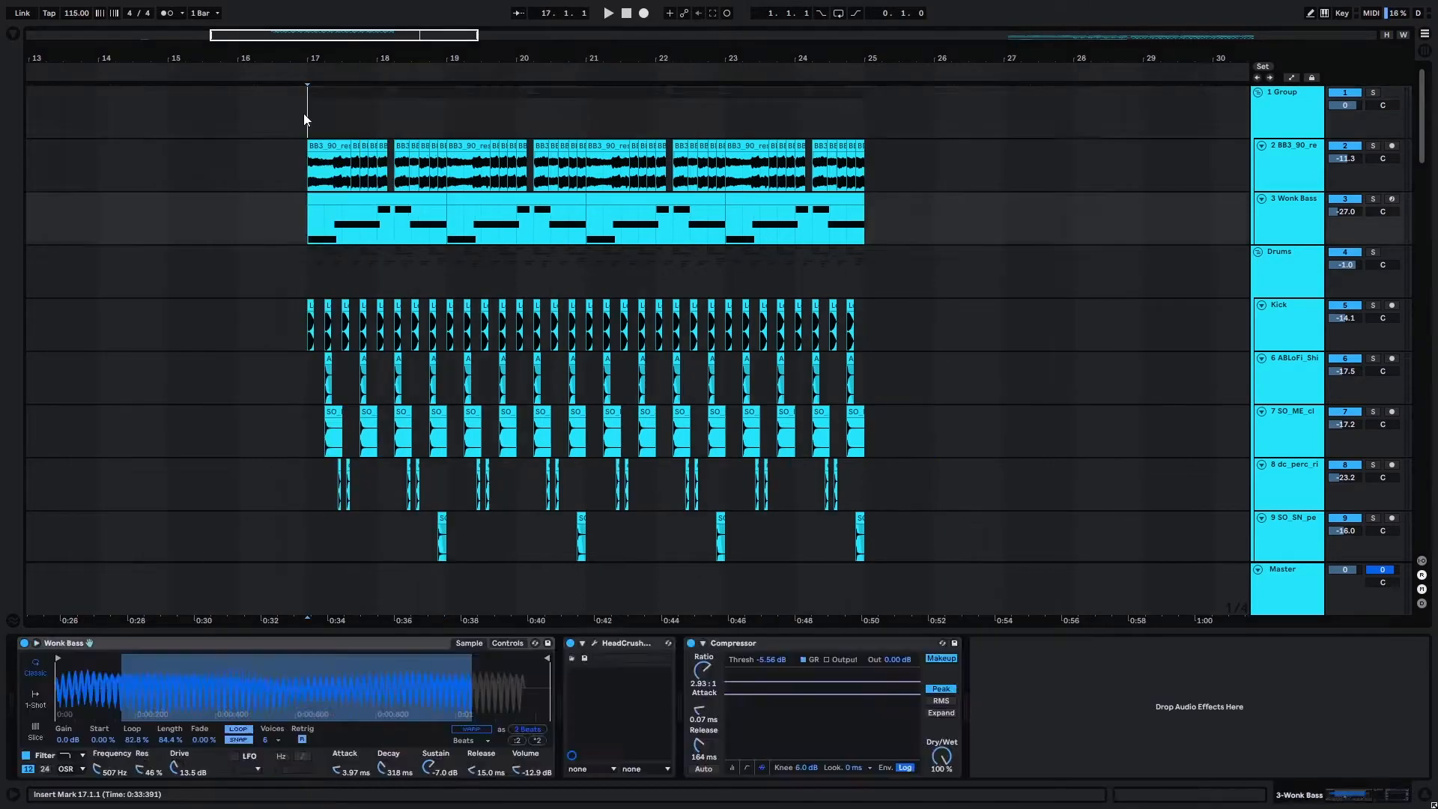
{"action": "left_click", "coordinate": [304, 117]}
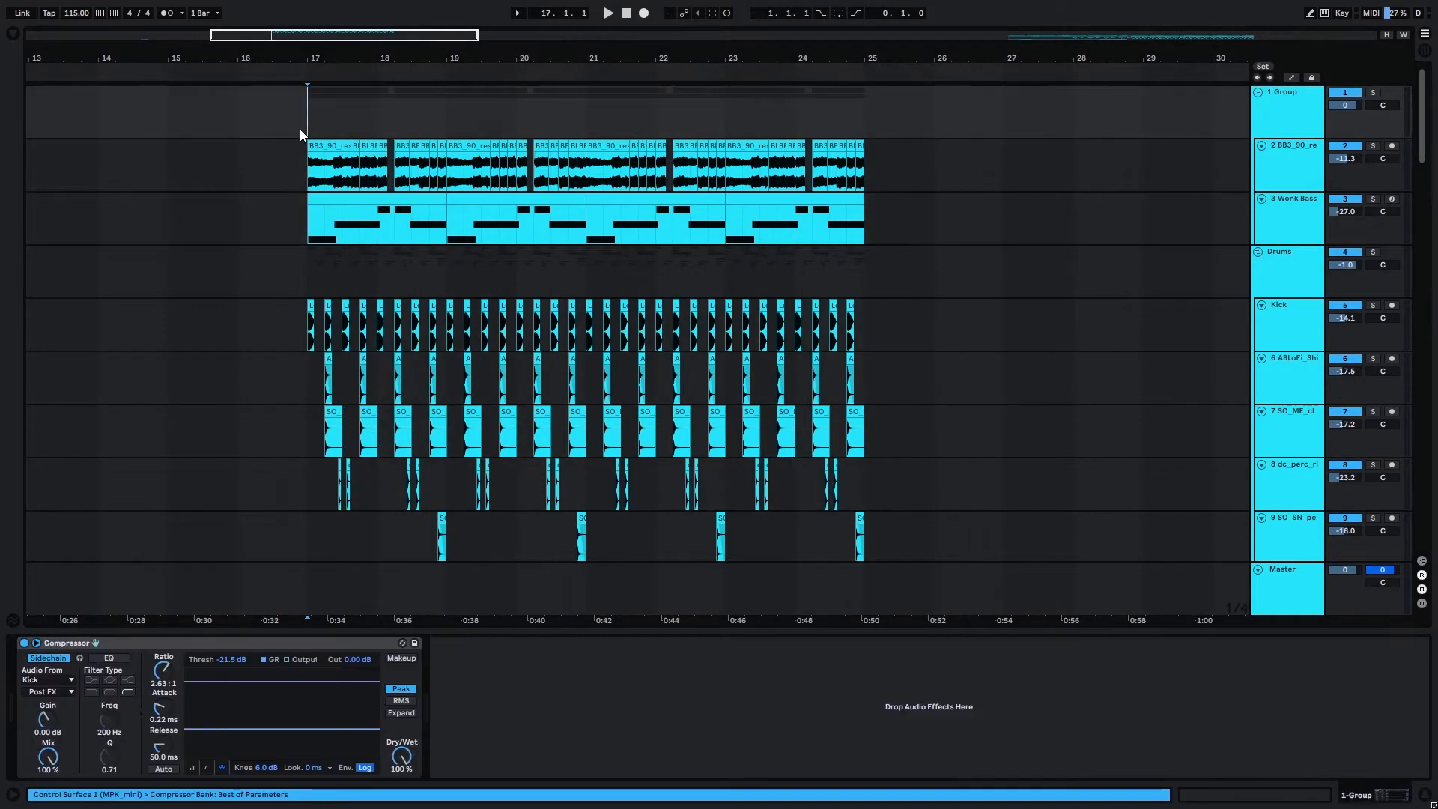
{"action": "left_click", "coordinate": [311, 116]}
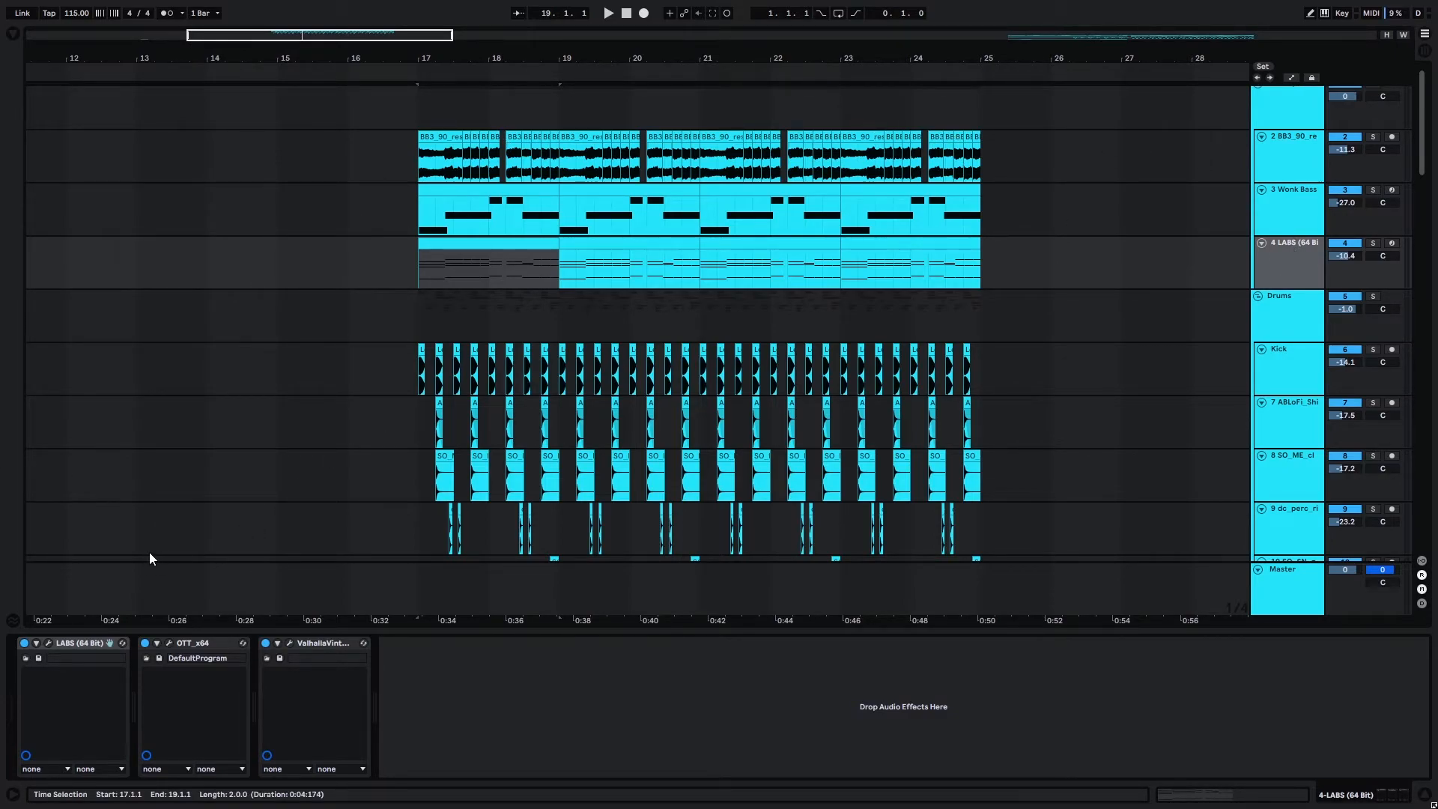
Open the first LABS MIDI clip at bar 17 to view its chord notes.
{"action": "left_click", "coordinate": [48, 643]}
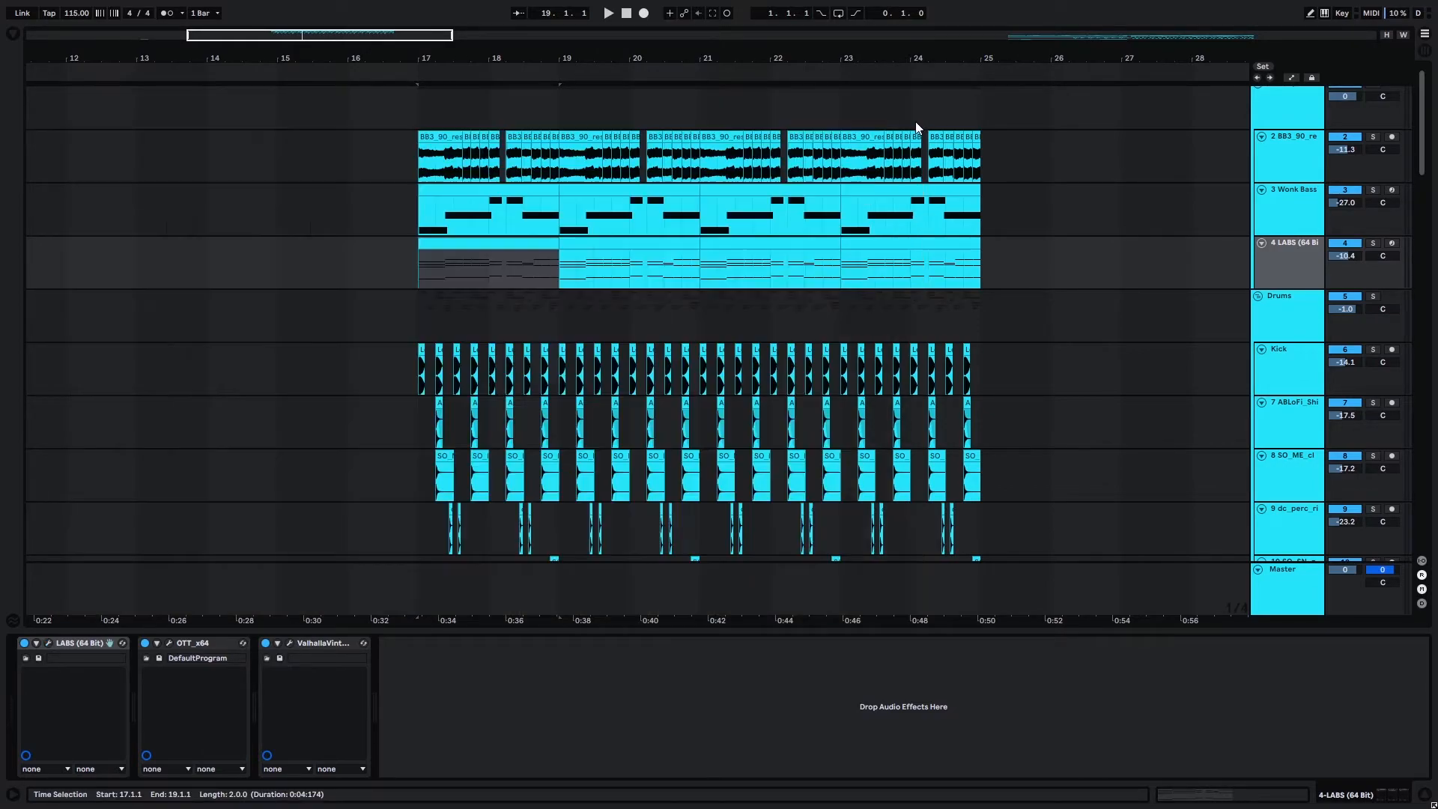
{"action": "double_click", "coordinate": [527, 254]}
{"action": "left_click_drag", "start_coordinate": [478, 511], "coordinate": [516, 306]}
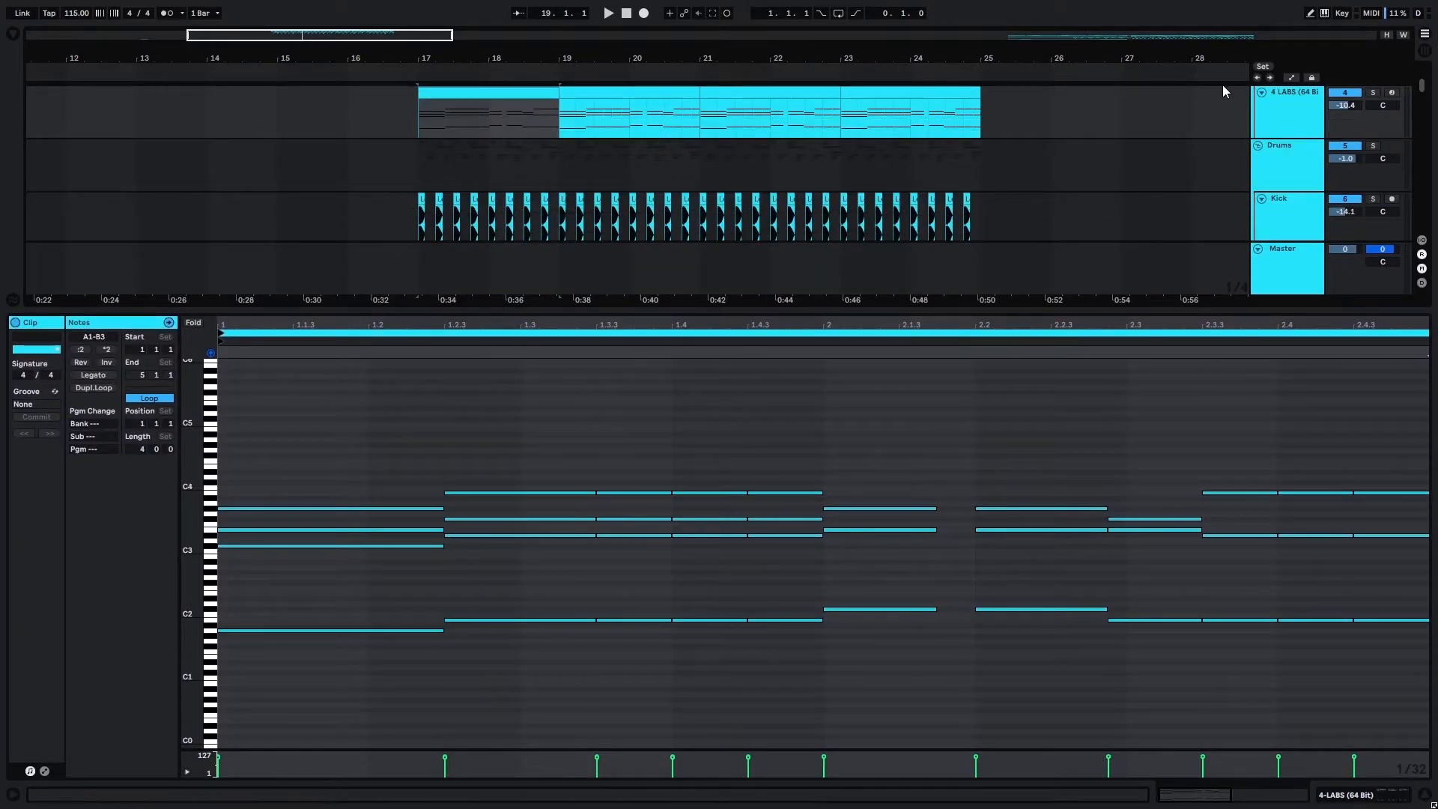
Solo the LABS track, play its chords from bar 17, and show its device chain.
{"action": "scroll", "coordinate": [1222, 89], "scroll_direction": "up", "scroll_amount": 1}
{"action": "left_click", "coordinate": [1373, 123]}
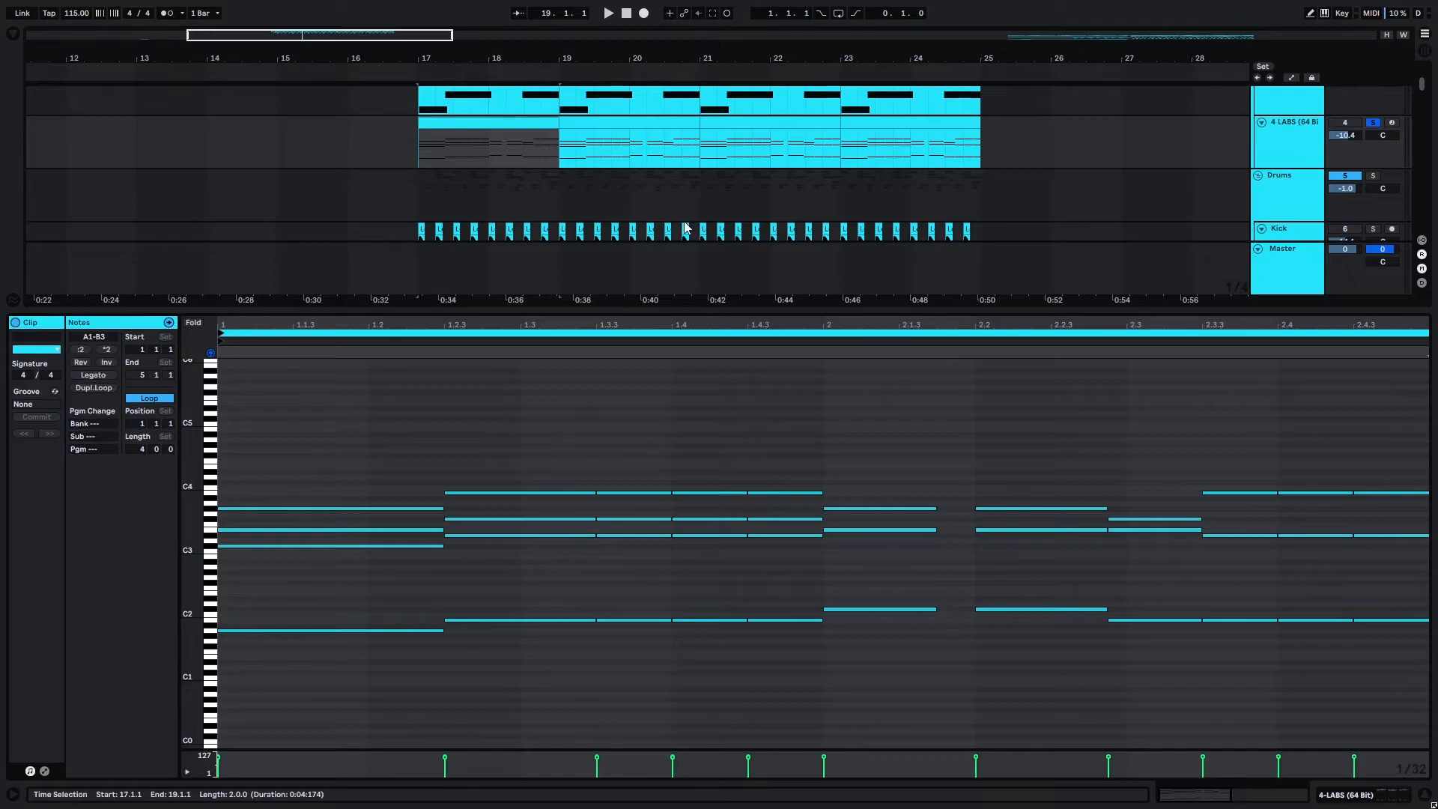
{"action": "key", "text": "space"}
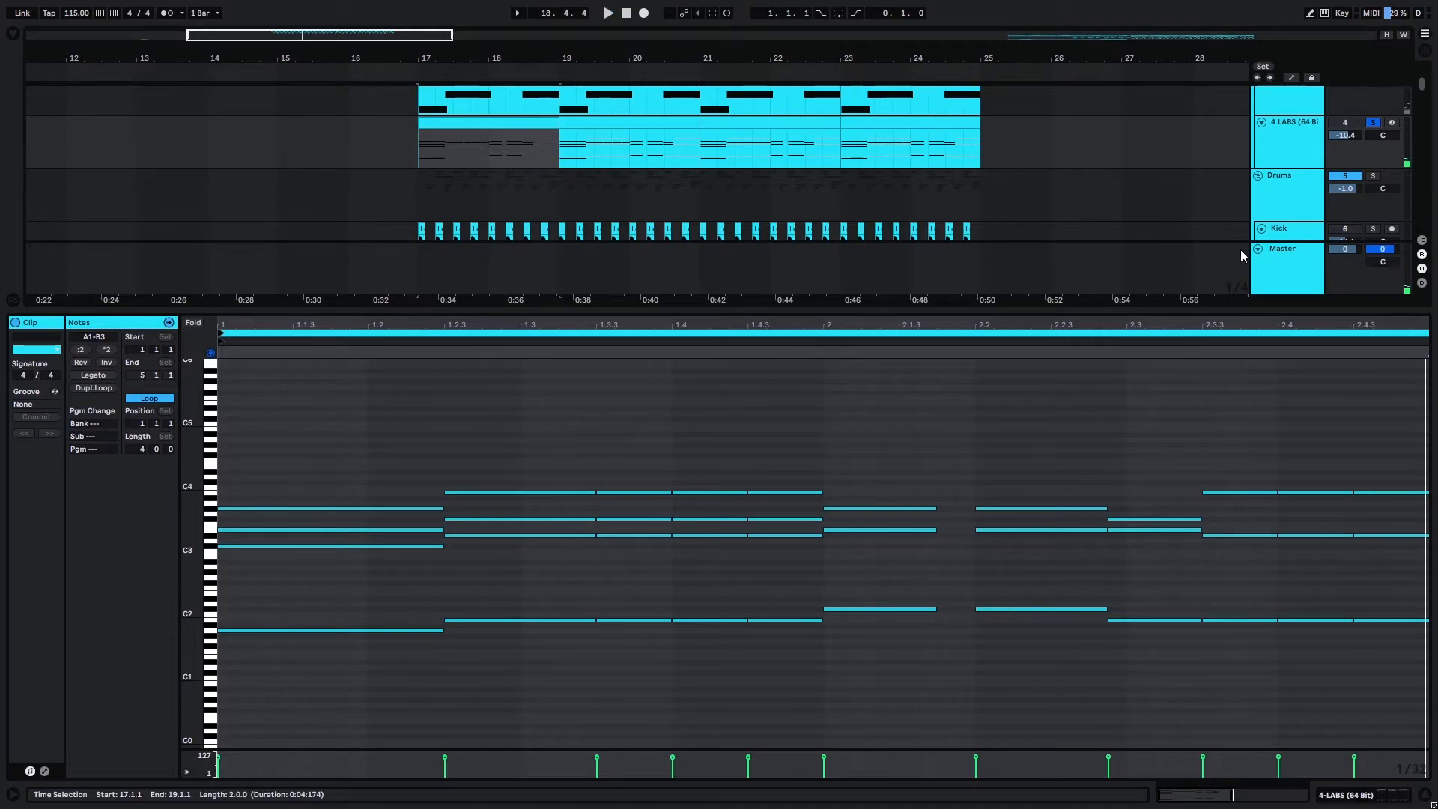
{"action": "left_click", "coordinate": [1298, 151]}
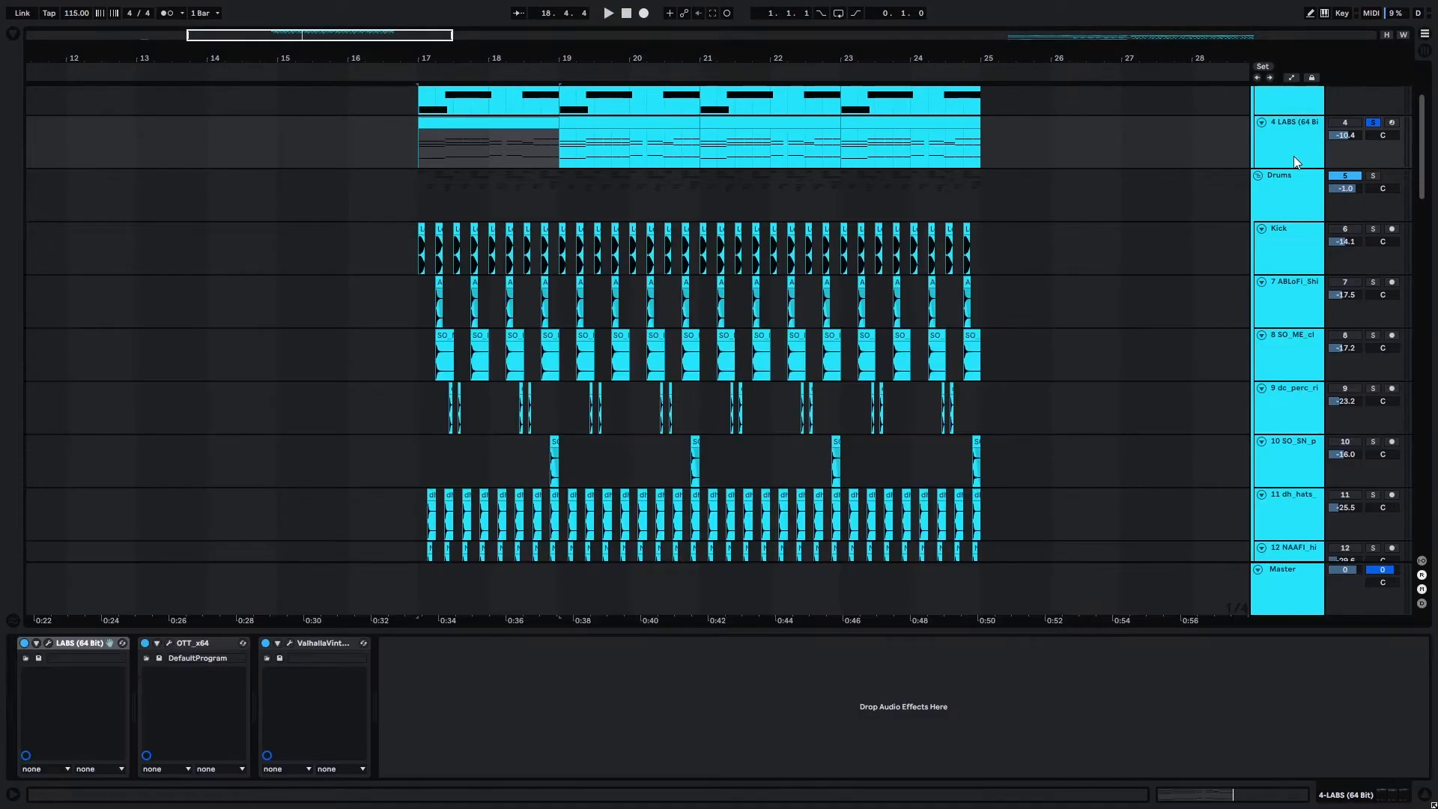
Open the OTT plugin on the LABS track to view its settings, and close it.
{"action": "left_click", "coordinate": [169, 643]}
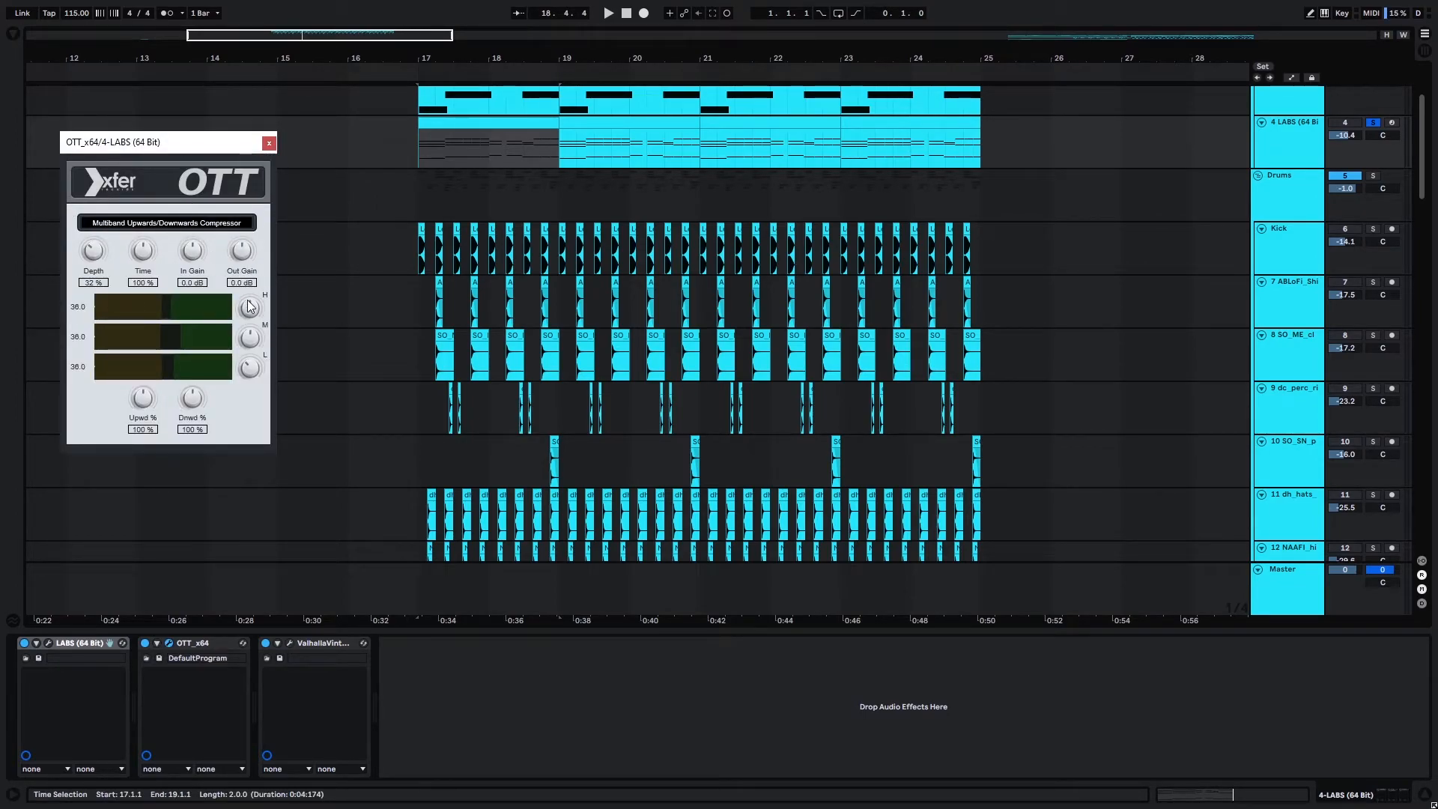
{"action": "left_click", "coordinate": [268, 142]}
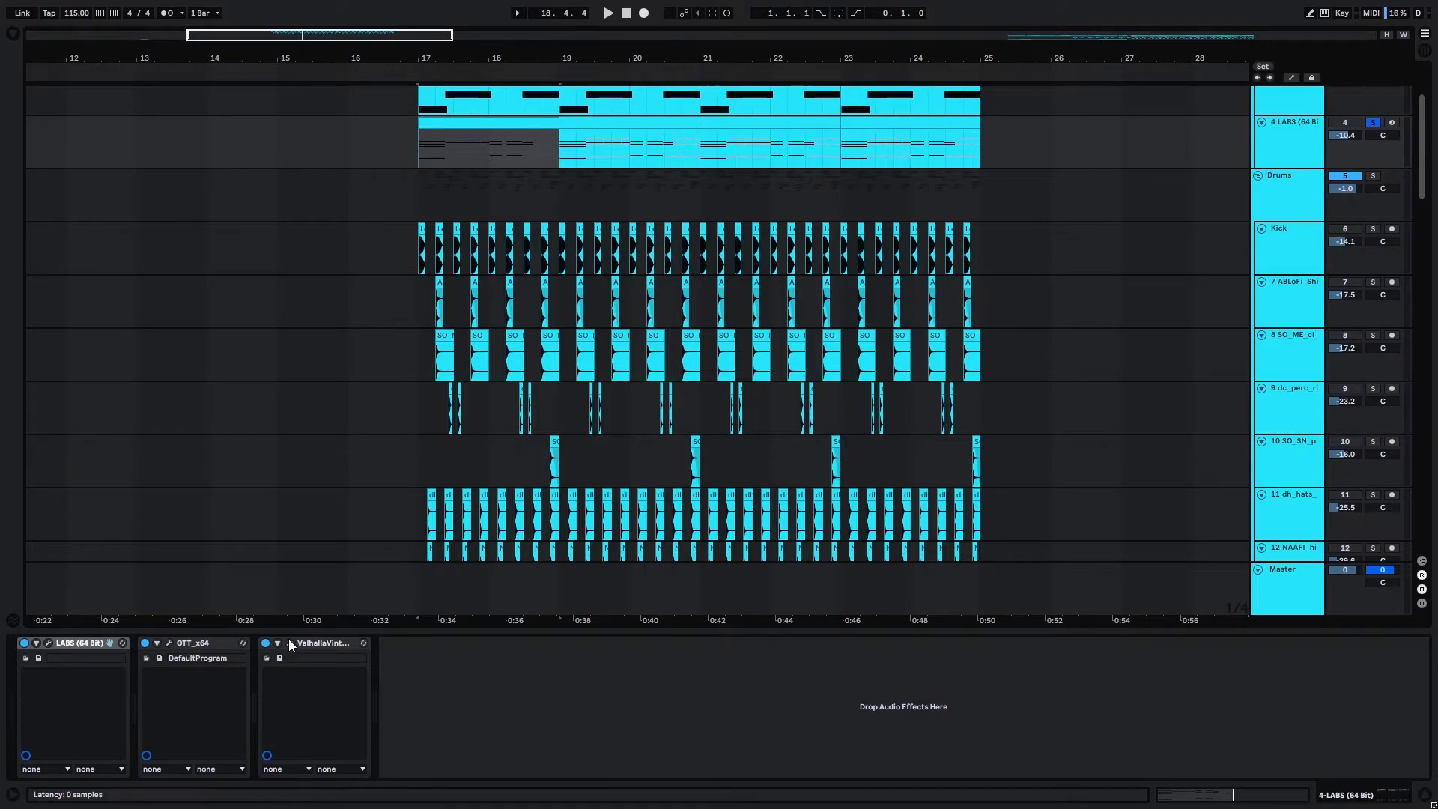
Turn off the group's solo and play the full arrangement from bar 17.
{"action": "scroll", "coordinate": [689, 308], "scroll_direction": "up", "scroll_amount": 3}
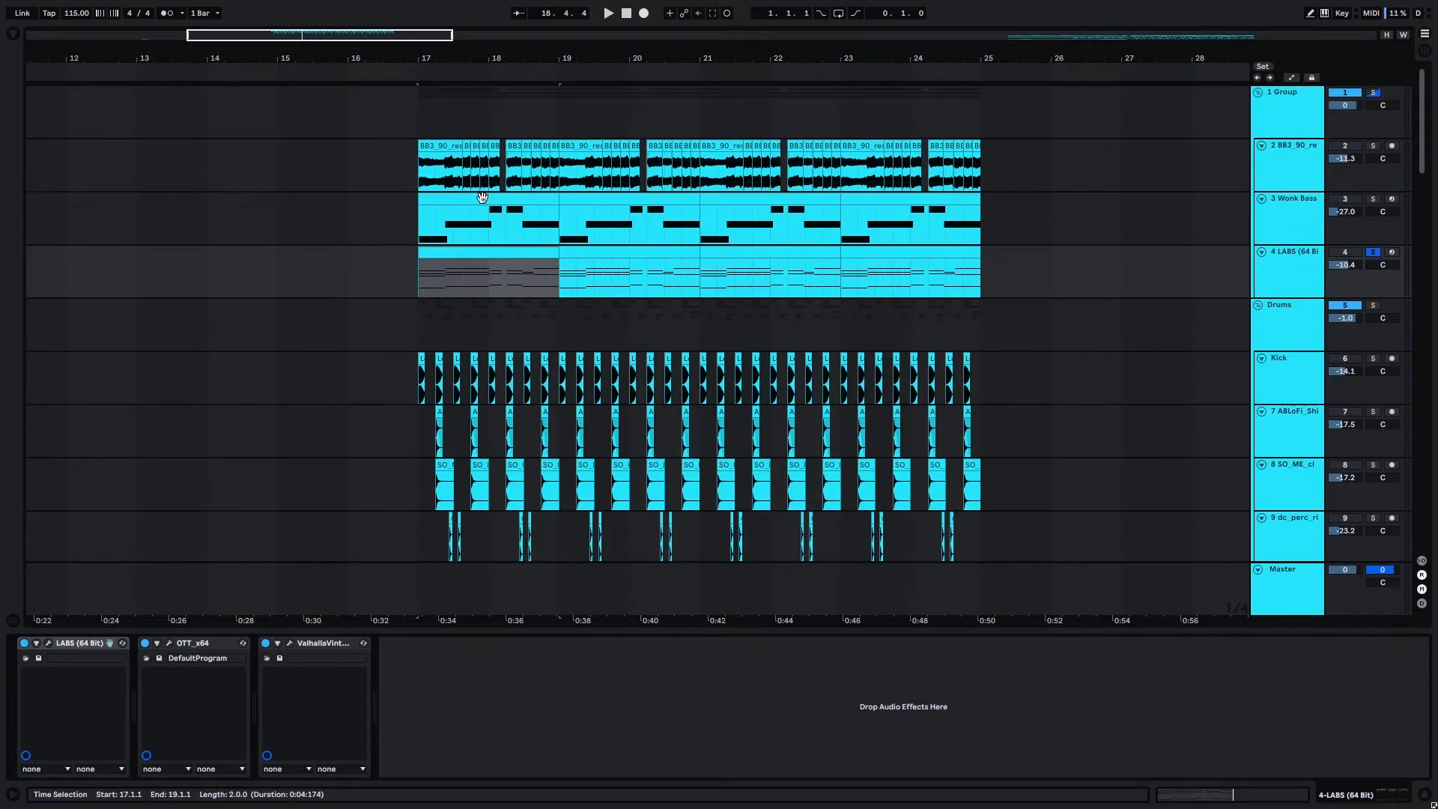
{"action": "left_click", "coordinate": [430, 217]}
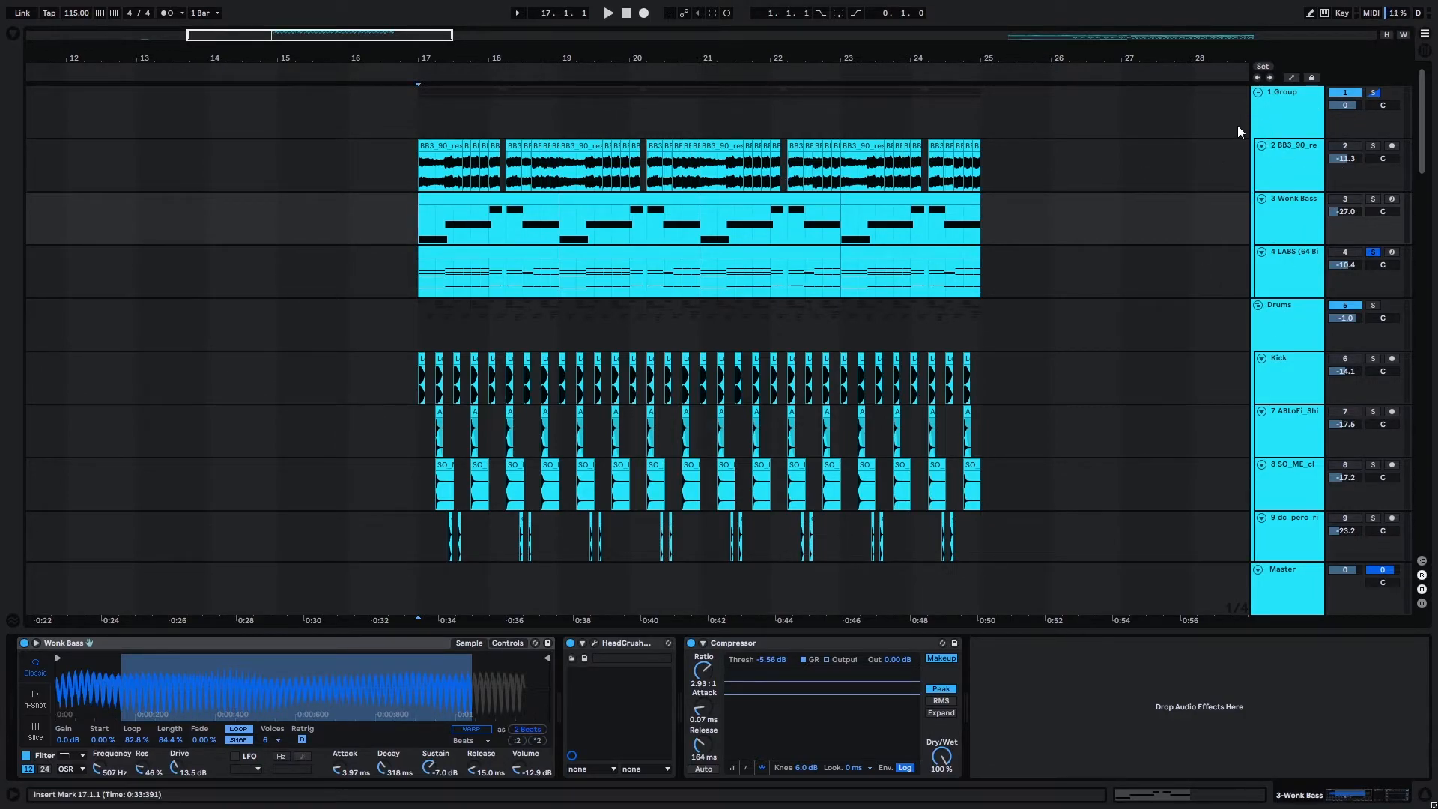
{"action": "left_click", "coordinate": [1373, 92]}
{"action": "key", "text": "space"}
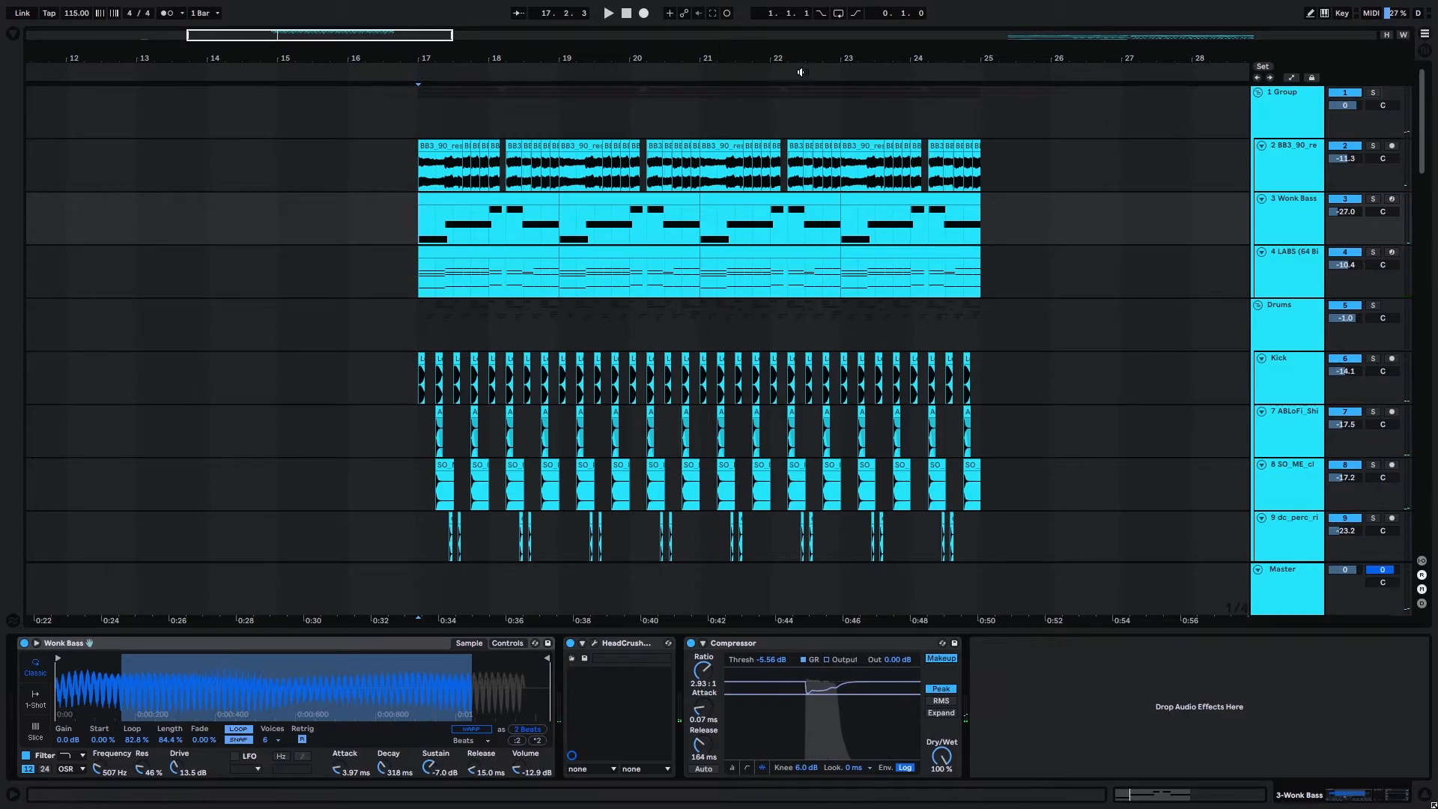
{"action": "key", "text": "space"}
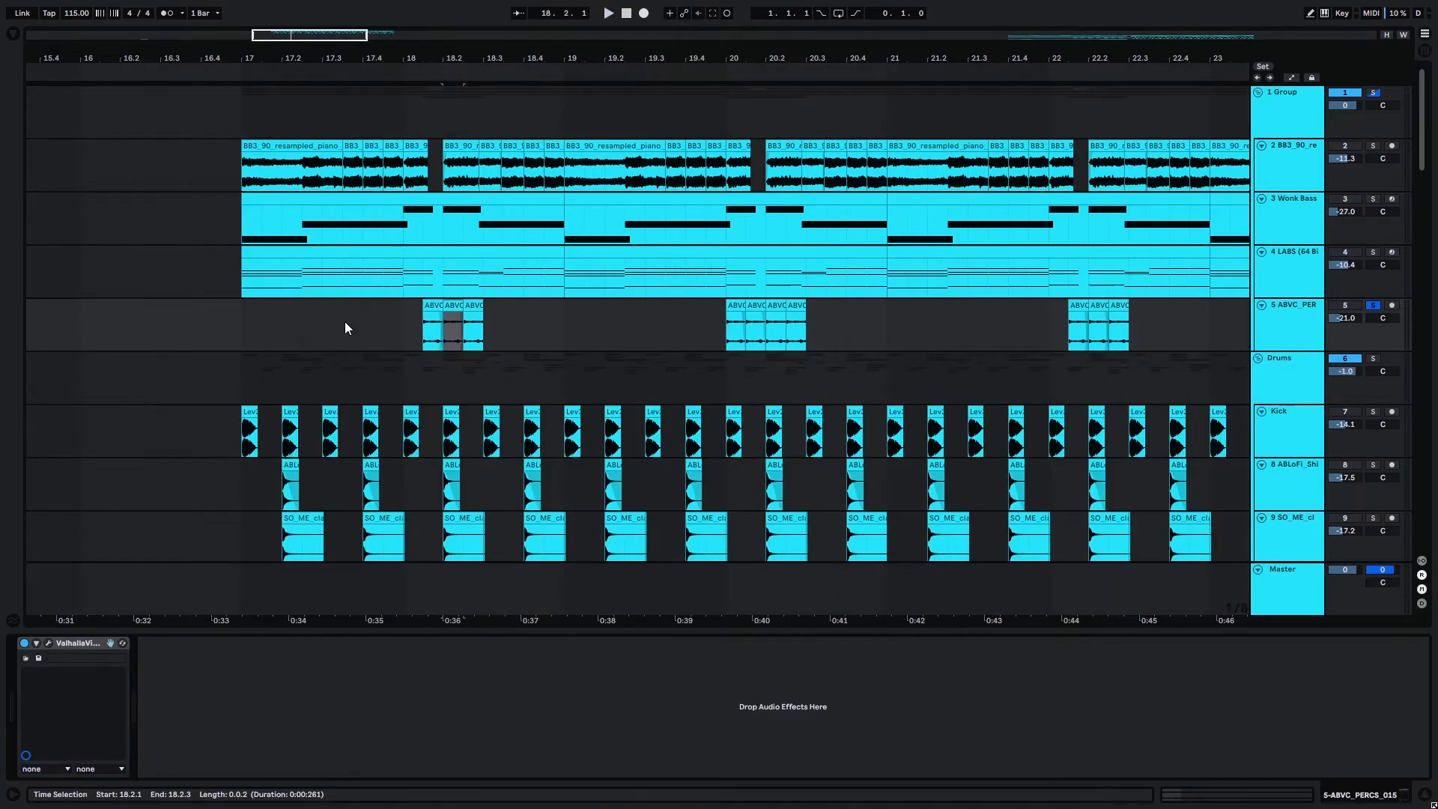
Play the soloed ABVC percussion track from bar 18 and stop playback.
{"action": "left_click", "coordinate": [403, 310]}
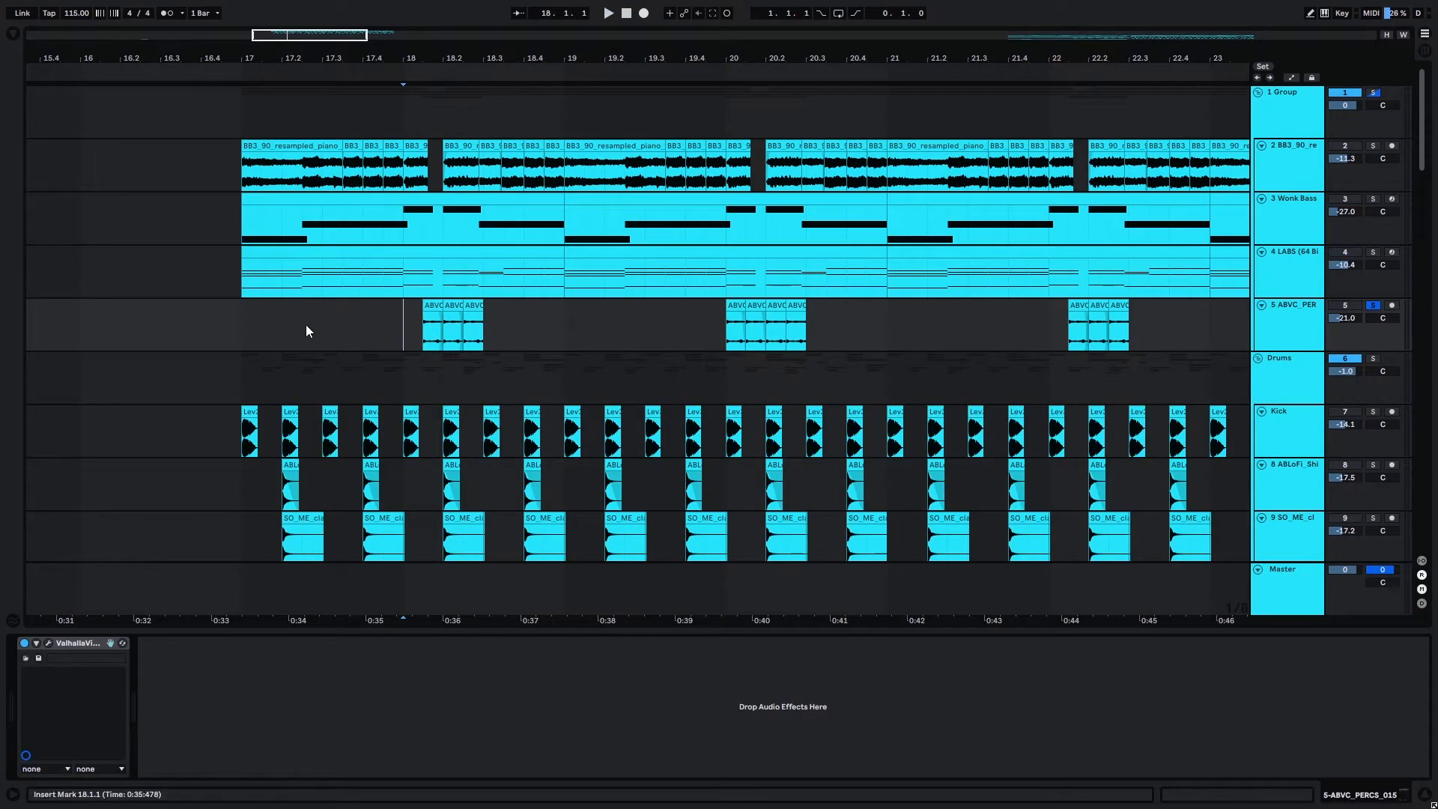
{"action": "key", "text": "space"}
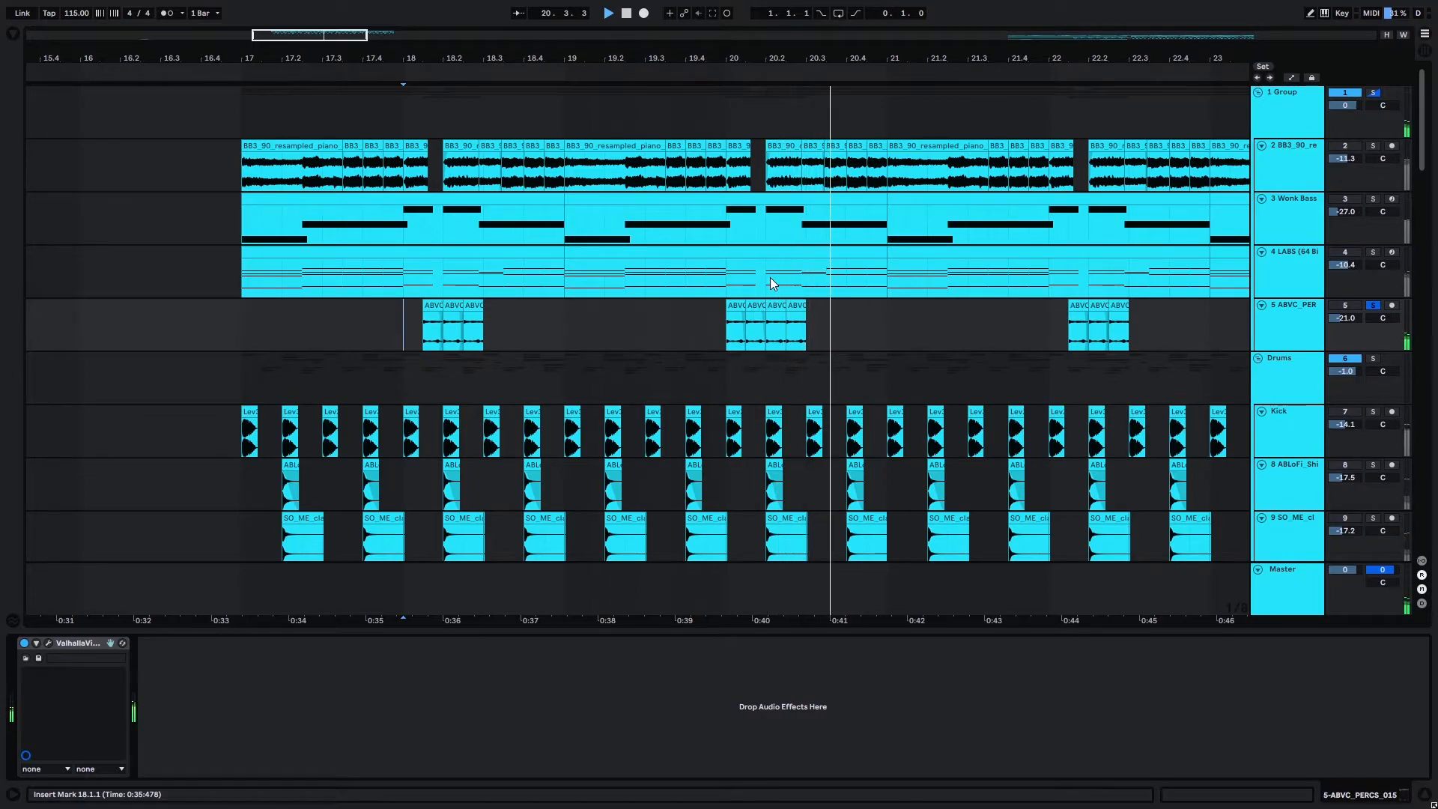
{"action": "key", "text": "space"}
{"action": "key", "text": "minus"}
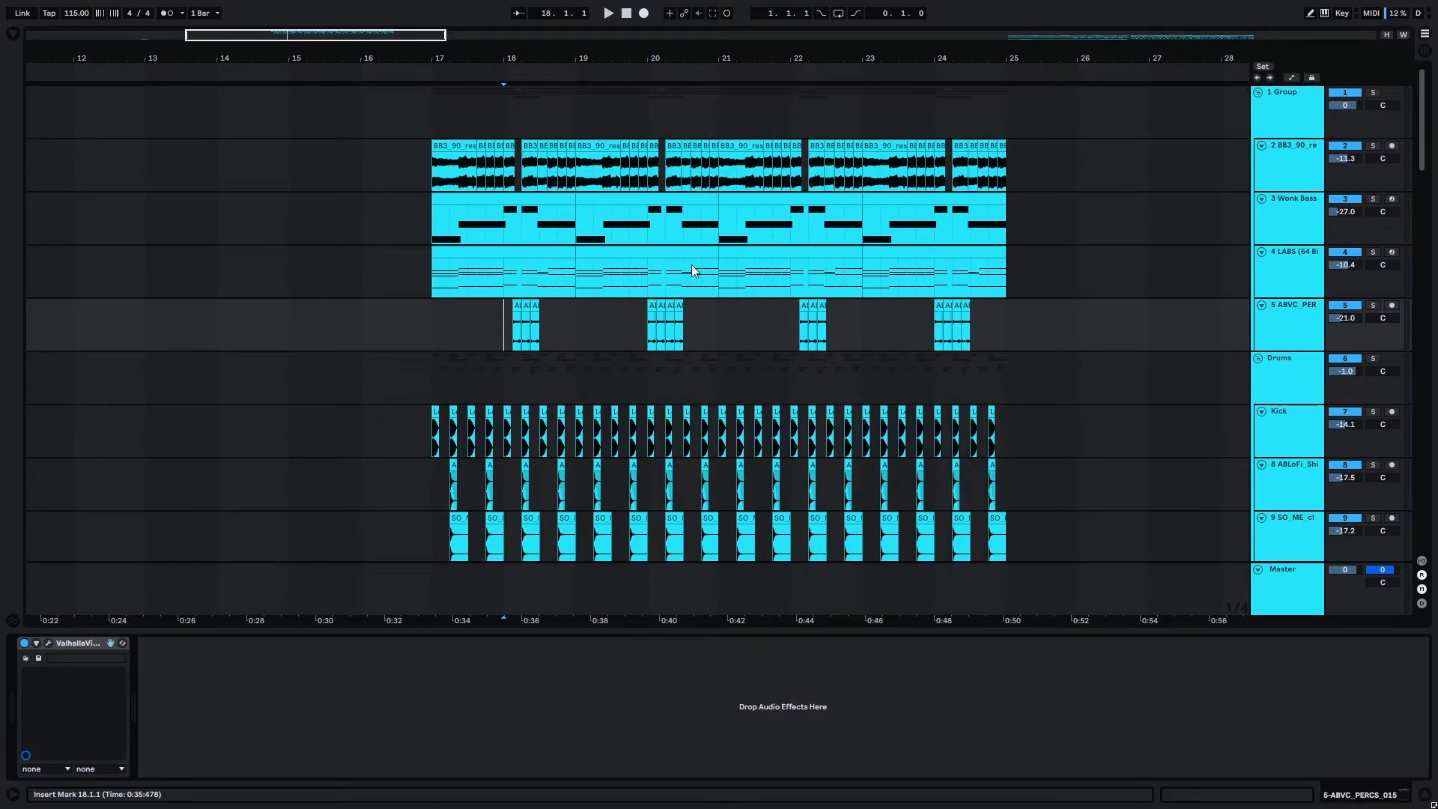
Select the EX_BR_Perc_Wide_Breath_In clip at bar 17 and show its track's device chain.
{"action": "mouse_move", "coordinate": [1420, 77]}
{"action": "left_mouse_down"}
{"action": "mouse_move", "coordinate": [1418, 111]}
{"action": "mouse_move", "coordinate": [1414, 71]}
{"action": "left_mouse_up"}
{"action": "left_click_drag", "start_coordinate": [442, 33], "coordinate": [535, 33]}
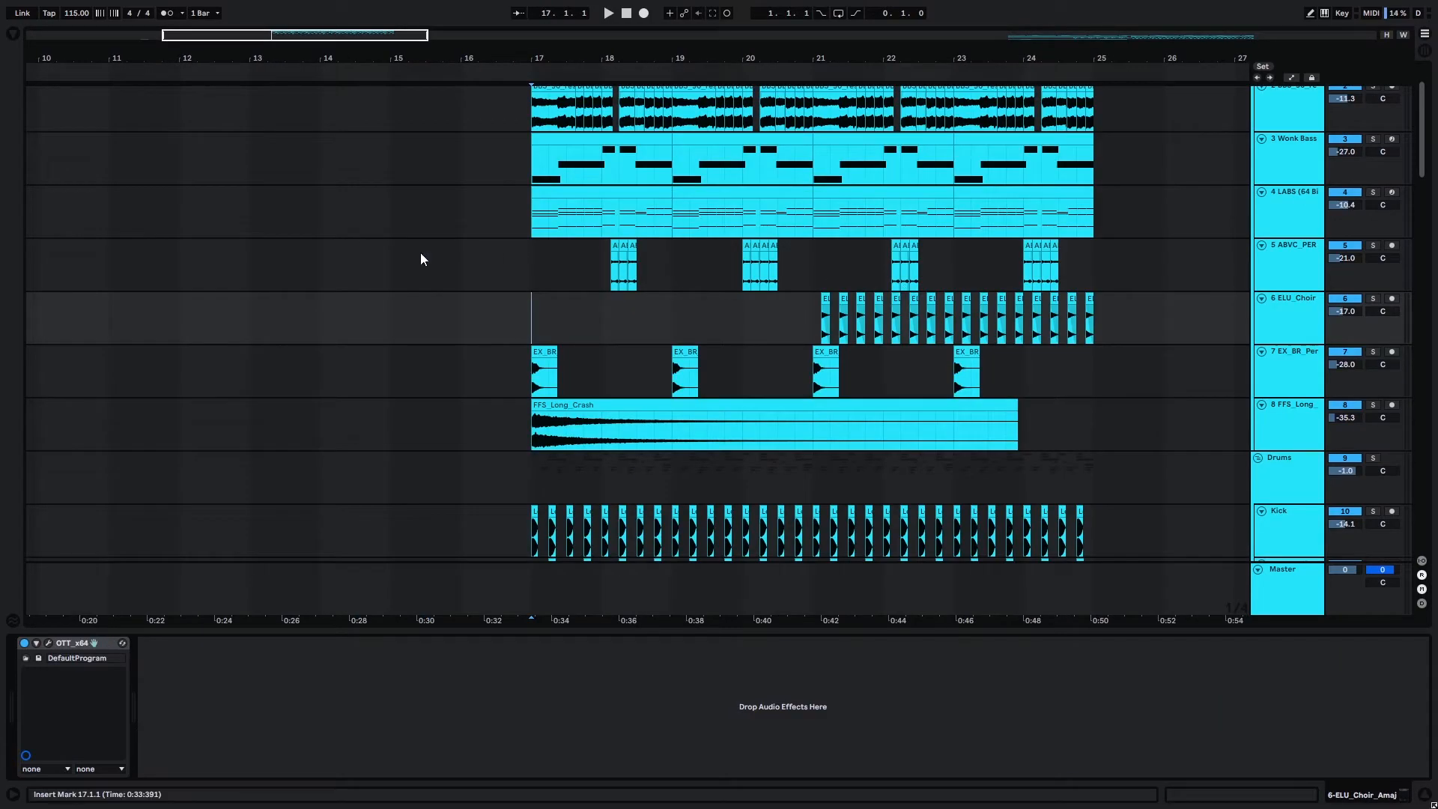
{"action": "scroll", "coordinate": [541, 399], "scroll_direction": "down", "scroll_amount": 1}
{"action": "scroll", "coordinate": [564, 400], "scroll_direction": "up", "scroll_amount": 3, "text": "ctrl"}
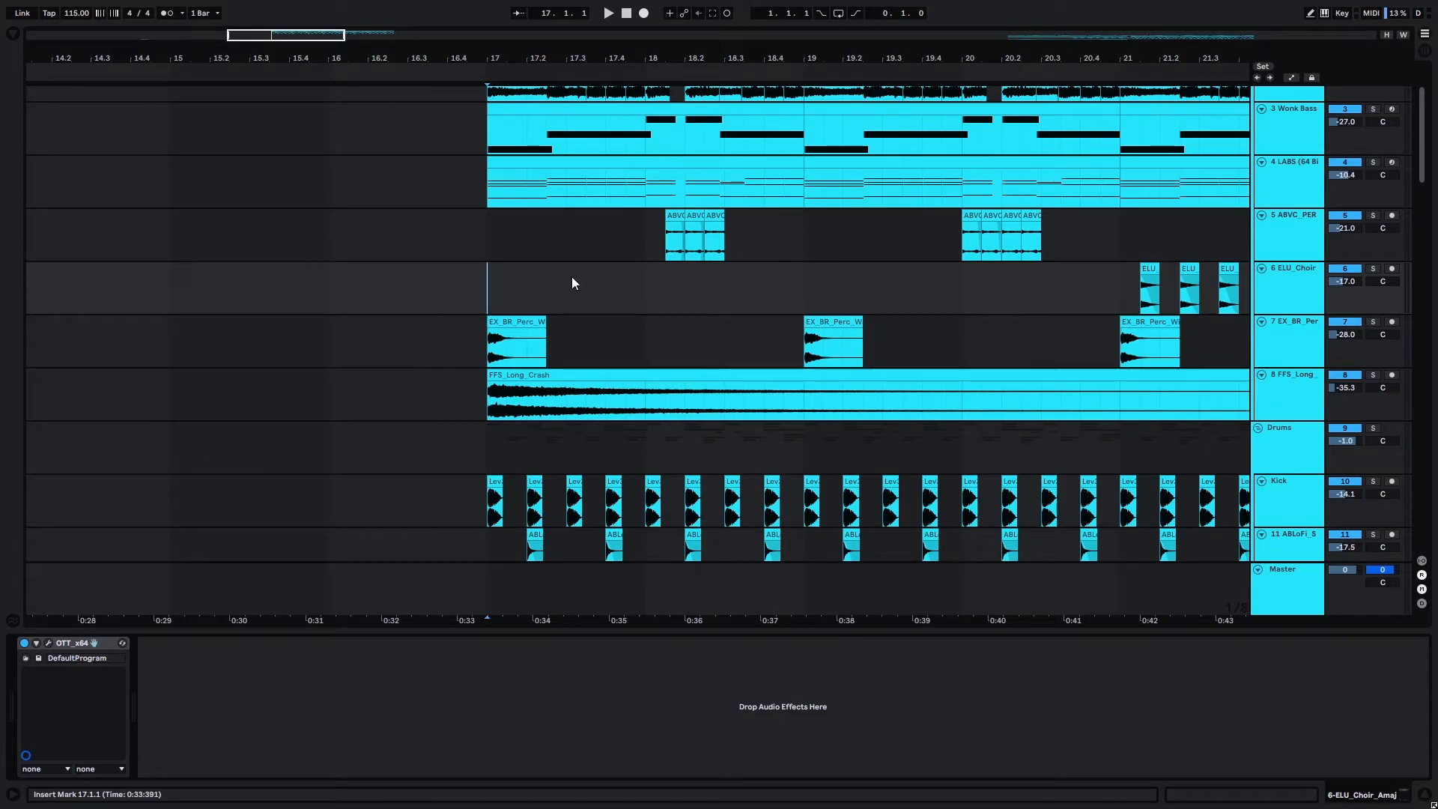
{"action": "scroll", "coordinate": [503, 312], "scroll_direction": "up", "scroll_amount": 1}
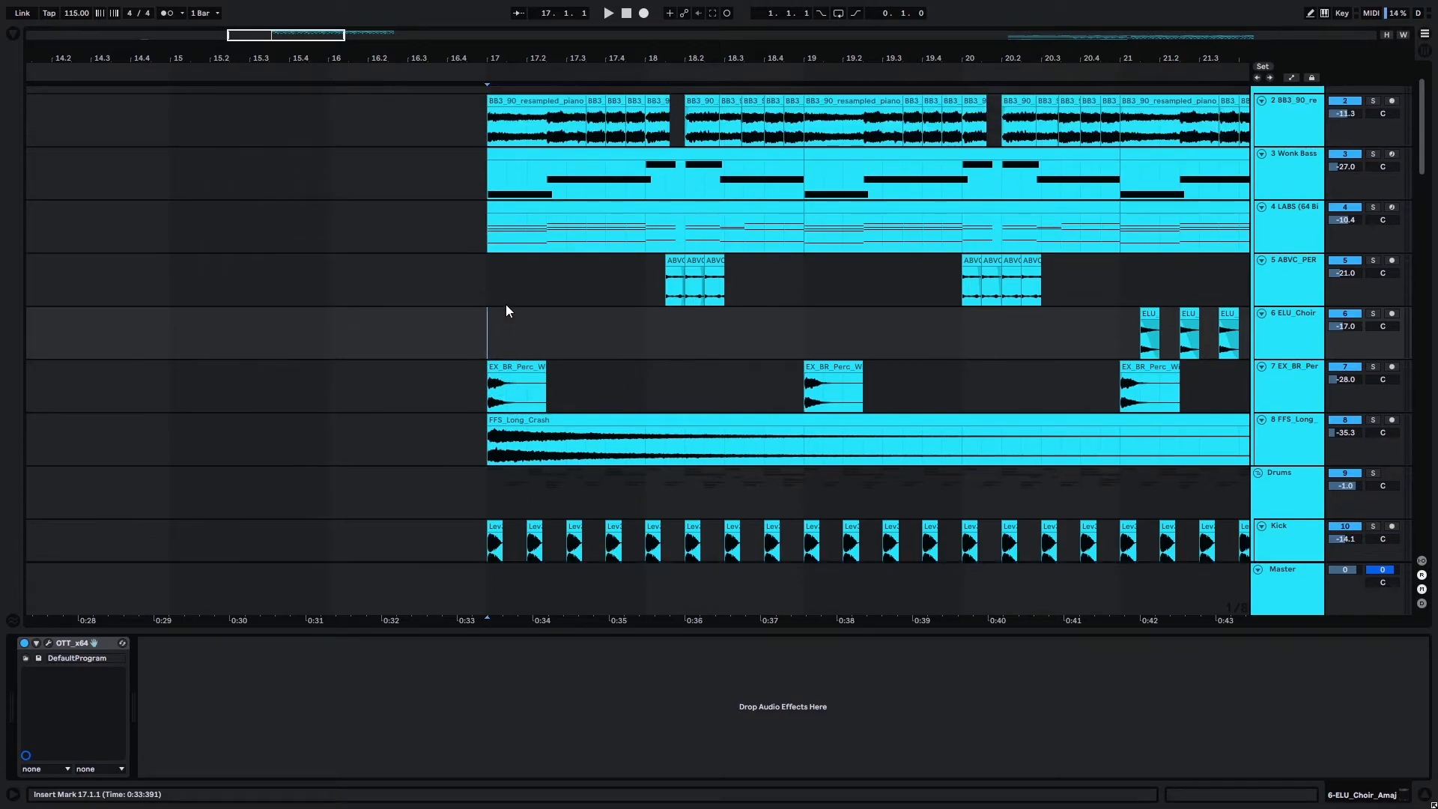
{"action": "left_click", "coordinate": [500, 391]}
{"action": "scroll", "coordinate": [501, 389], "scroll_direction": "up", "scroll_amount": 8, "text": "ctrl"}
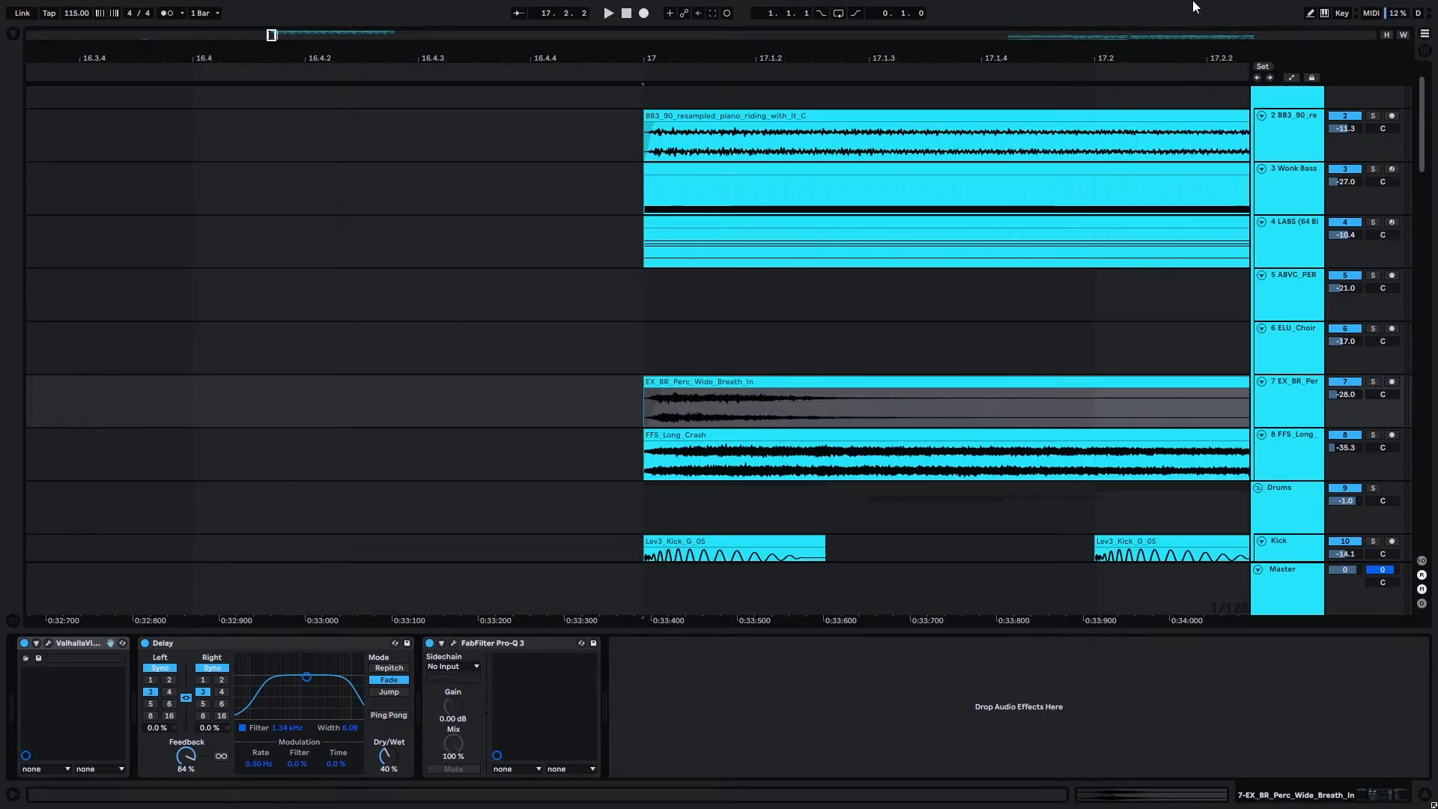
{"action": "left_click", "coordinate": [1288, 396]}
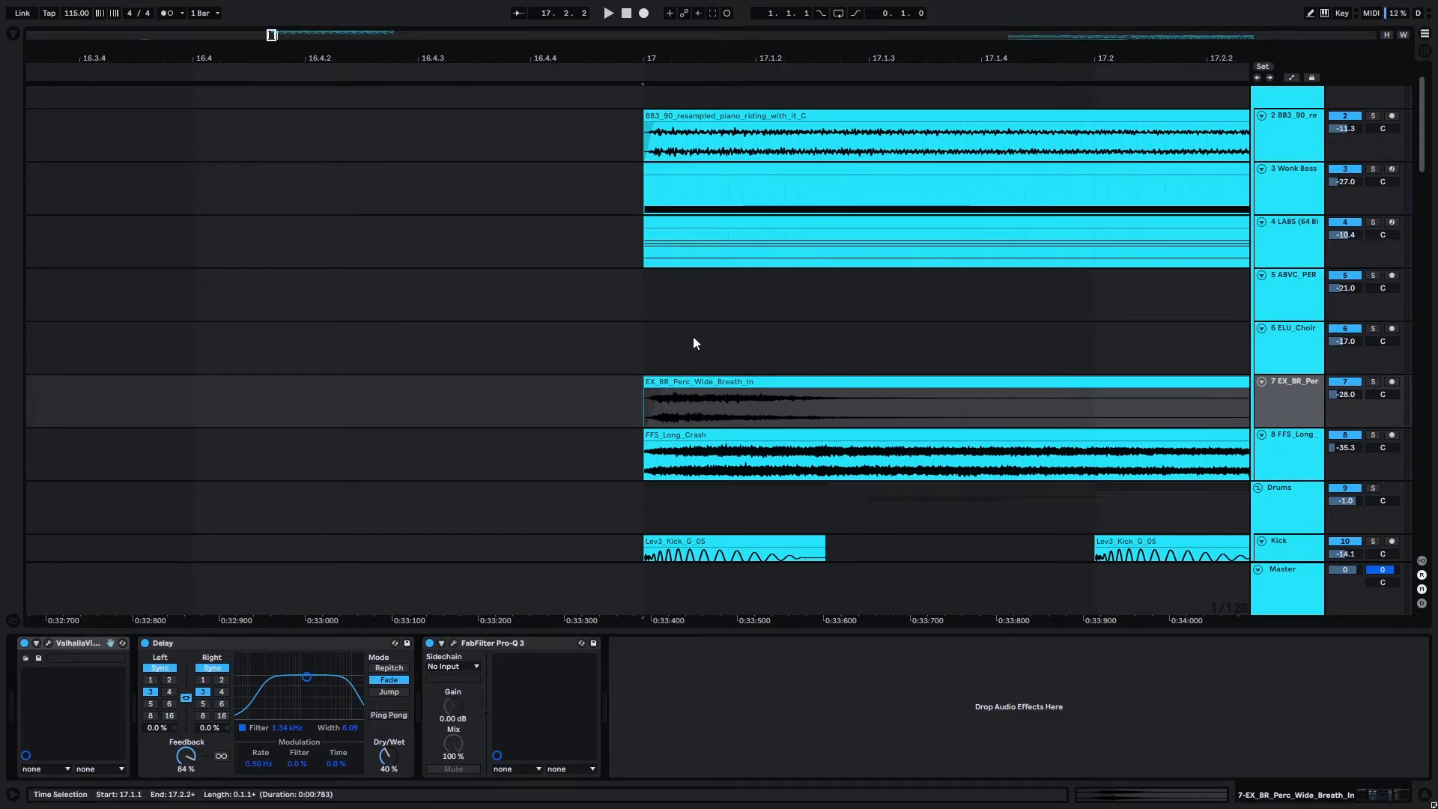
Play the soloed breath percussion and long crash tracks from bar 17, and release their solos.
{"action": "scroll", "coordinate": [681, 341], "scroll_direction": "down", "scroll_amount": 4, "text": "ctrl"}
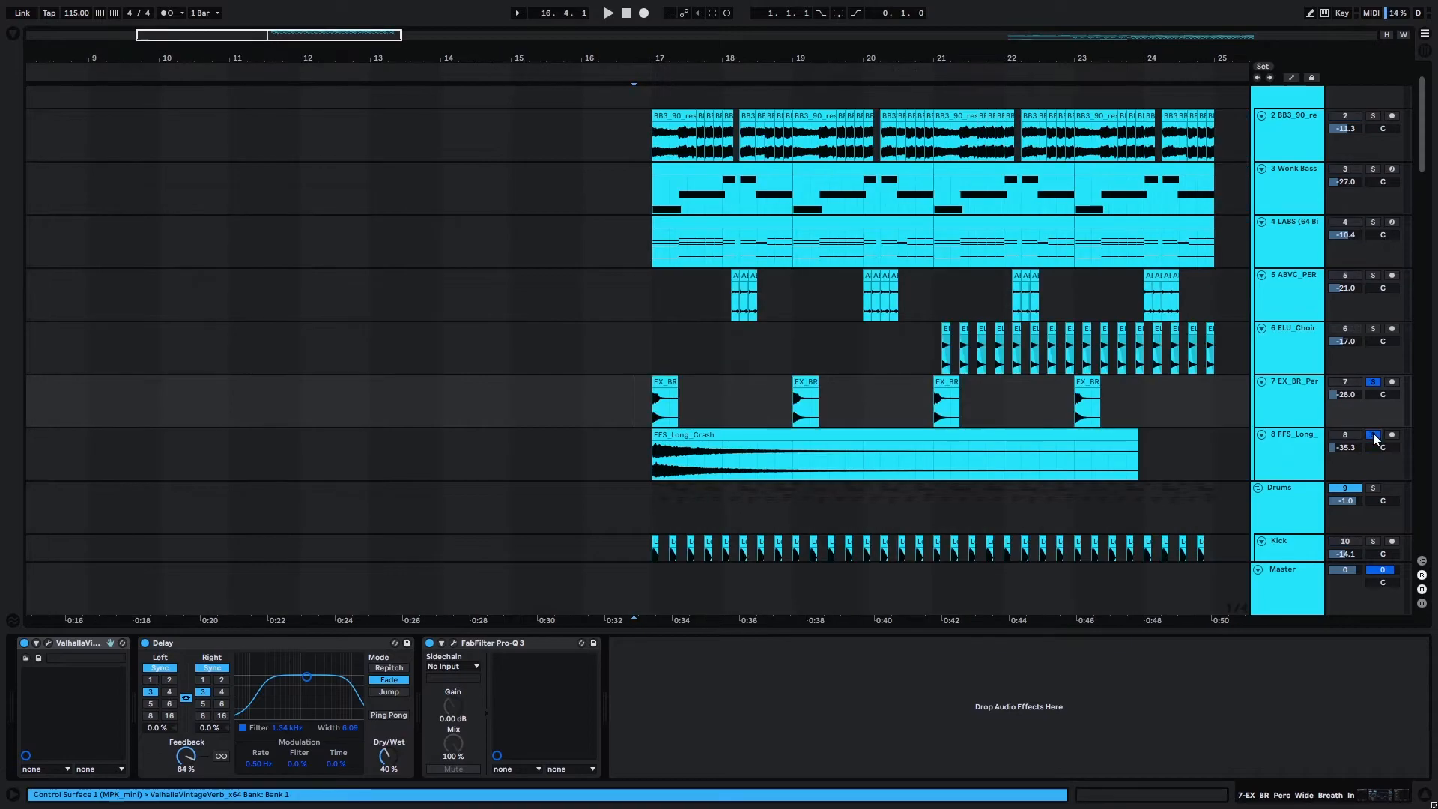
{"action": "left_click", "coordinate": [652, 368]}
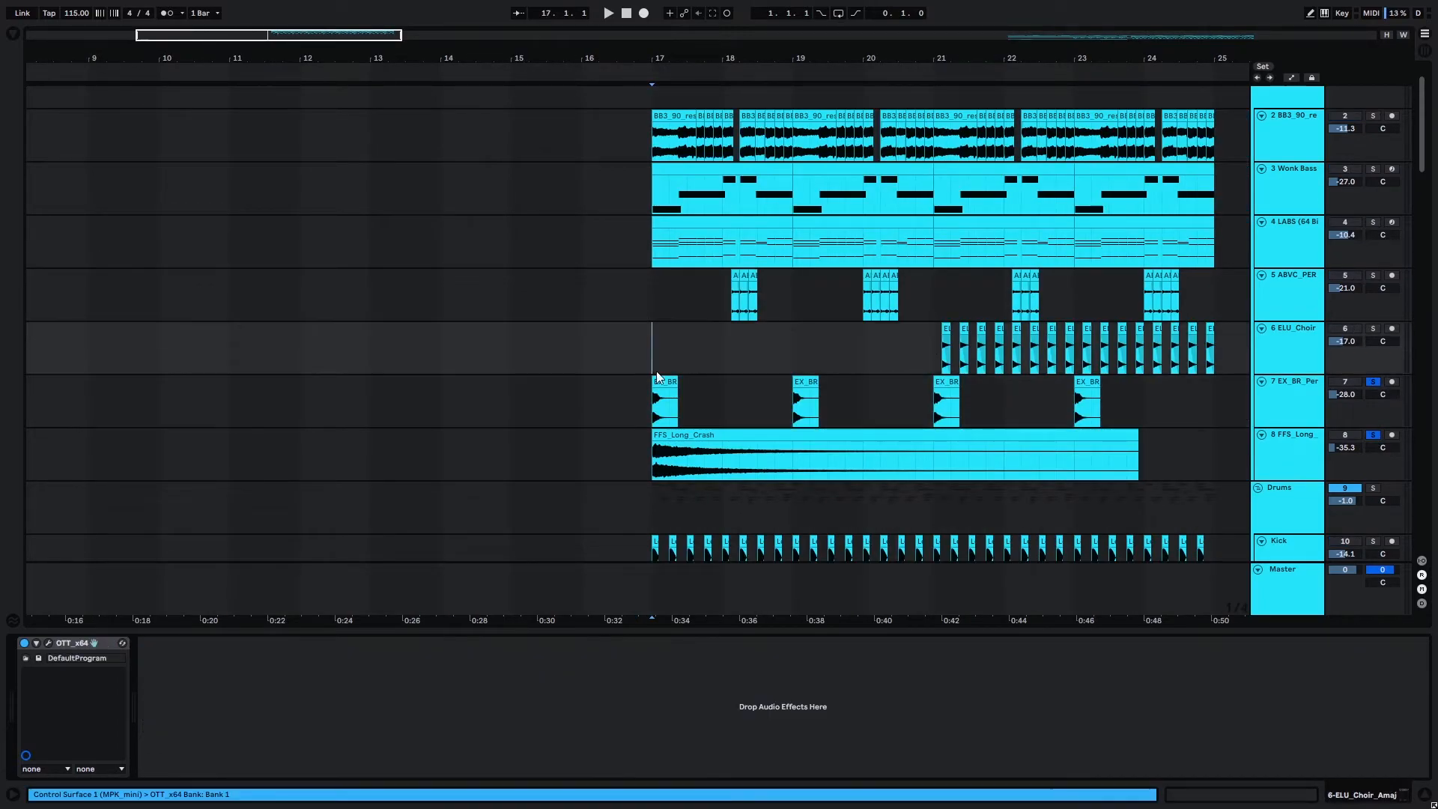
{"action": "key", "text": "space"}
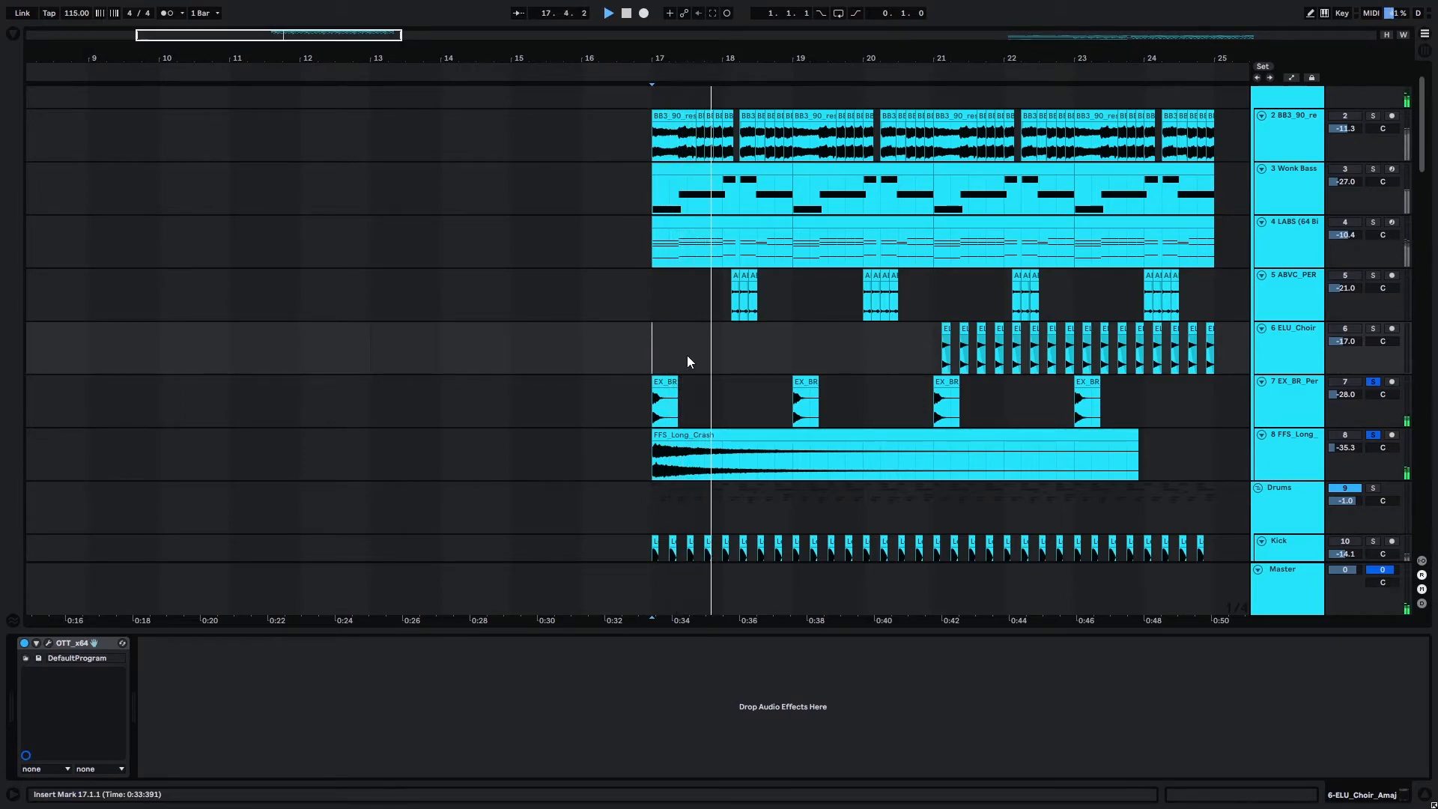
{"action": "key", "text": "space"}
{"action": "left_click", "coordinate": [1370, 385]}
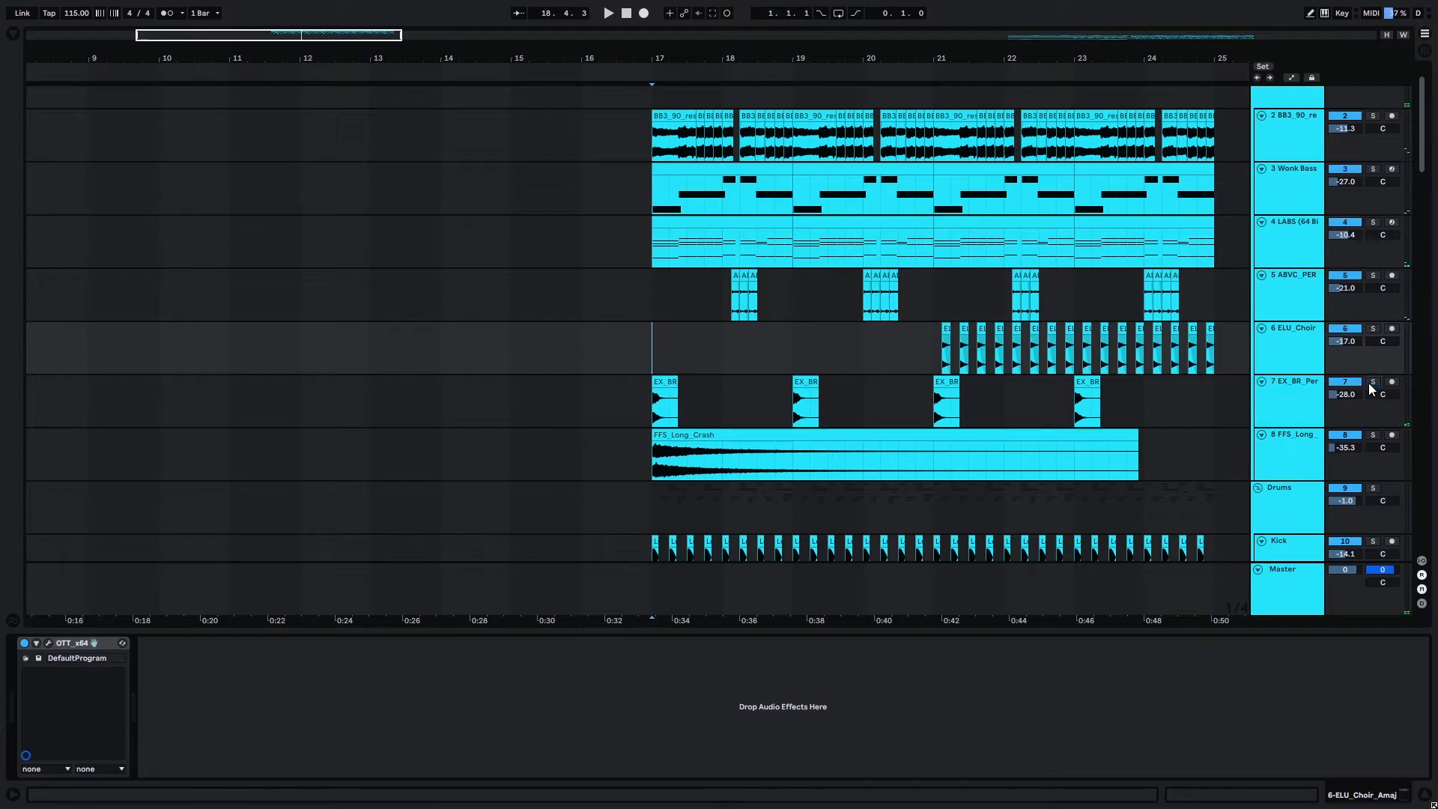
Solo the ELU_Choir track and play its offbeat choir chops from bar 21.
{"action": "scroll", "coordinate": [749, 326], "scroll_direction": "down", "scroll_amount": 4}
{"action": "scroll", "coordinate": [305, 297], "scroll_direction": "up", "scroll_amount": 4}
{"action": "scroll", "coordinate": [306, 295], "scroll_direction": "up", "scroll_amount": 3}
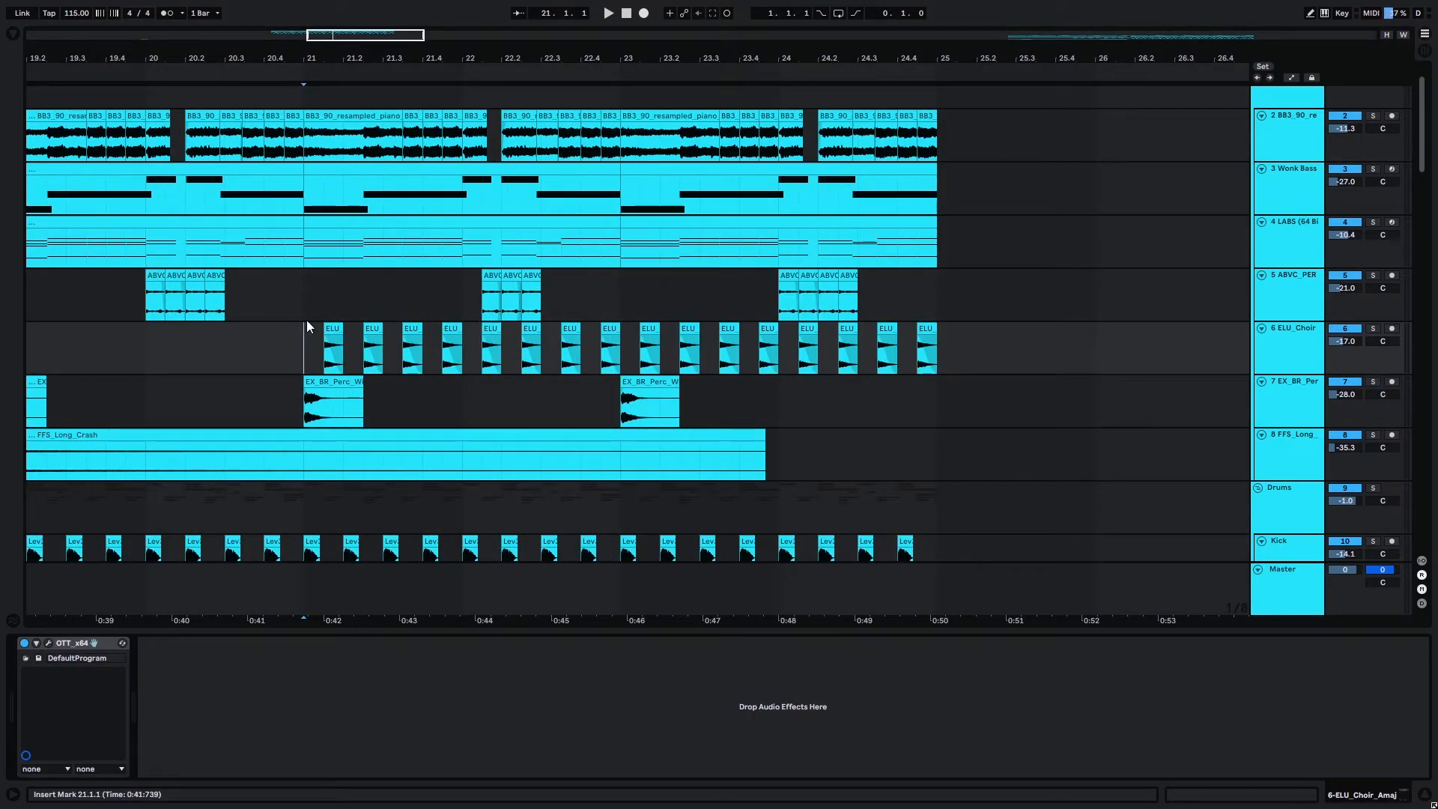
{"action": "scroll", "coordinate": [299, 321], "scroll_direction": "up", "scroll_amount": 3}
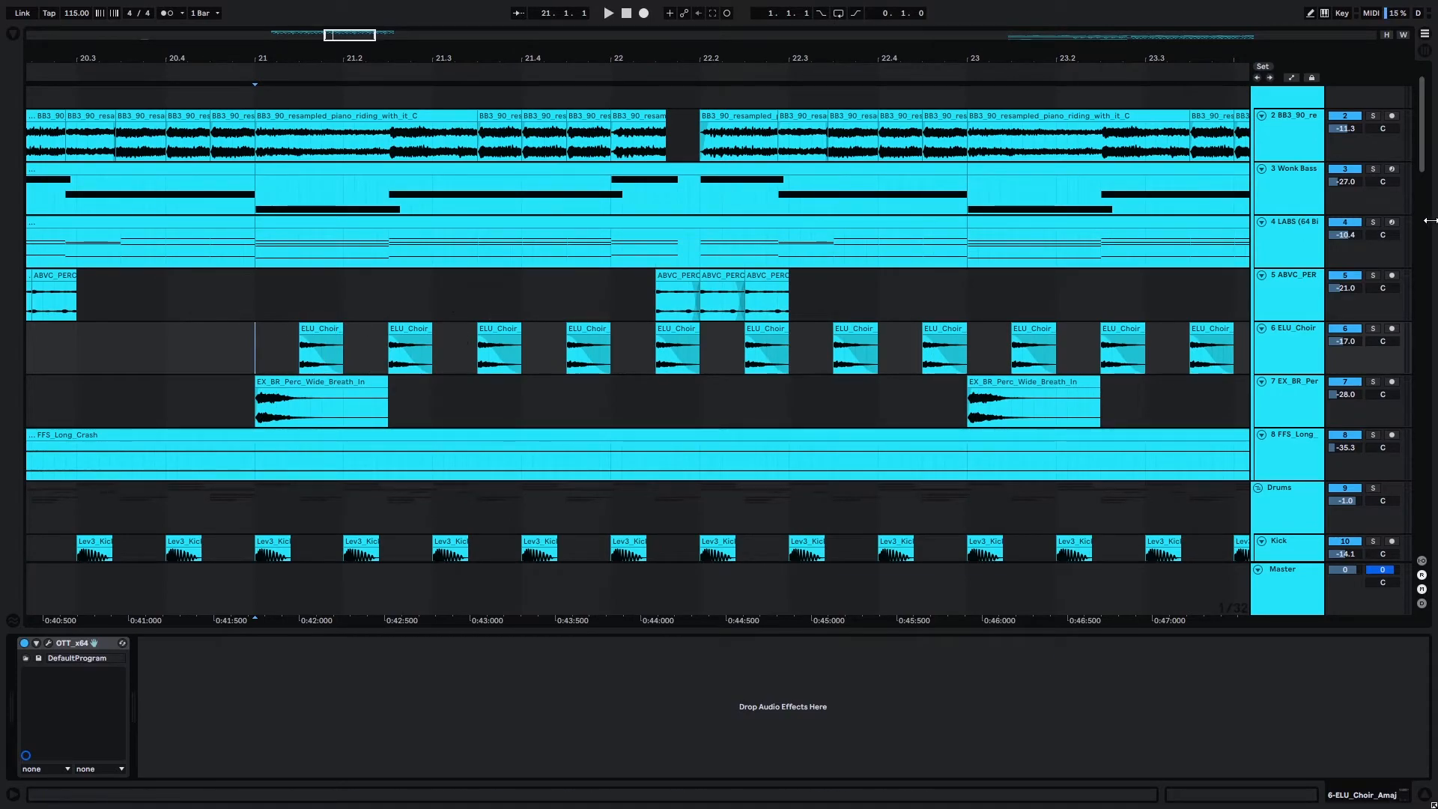
{"action": "left_click", "coordinate": [1373, 329]}
{"action": "scroll", "coordinate": [257, 335], "scroll_direction": "up", "scroll_amount": 3}
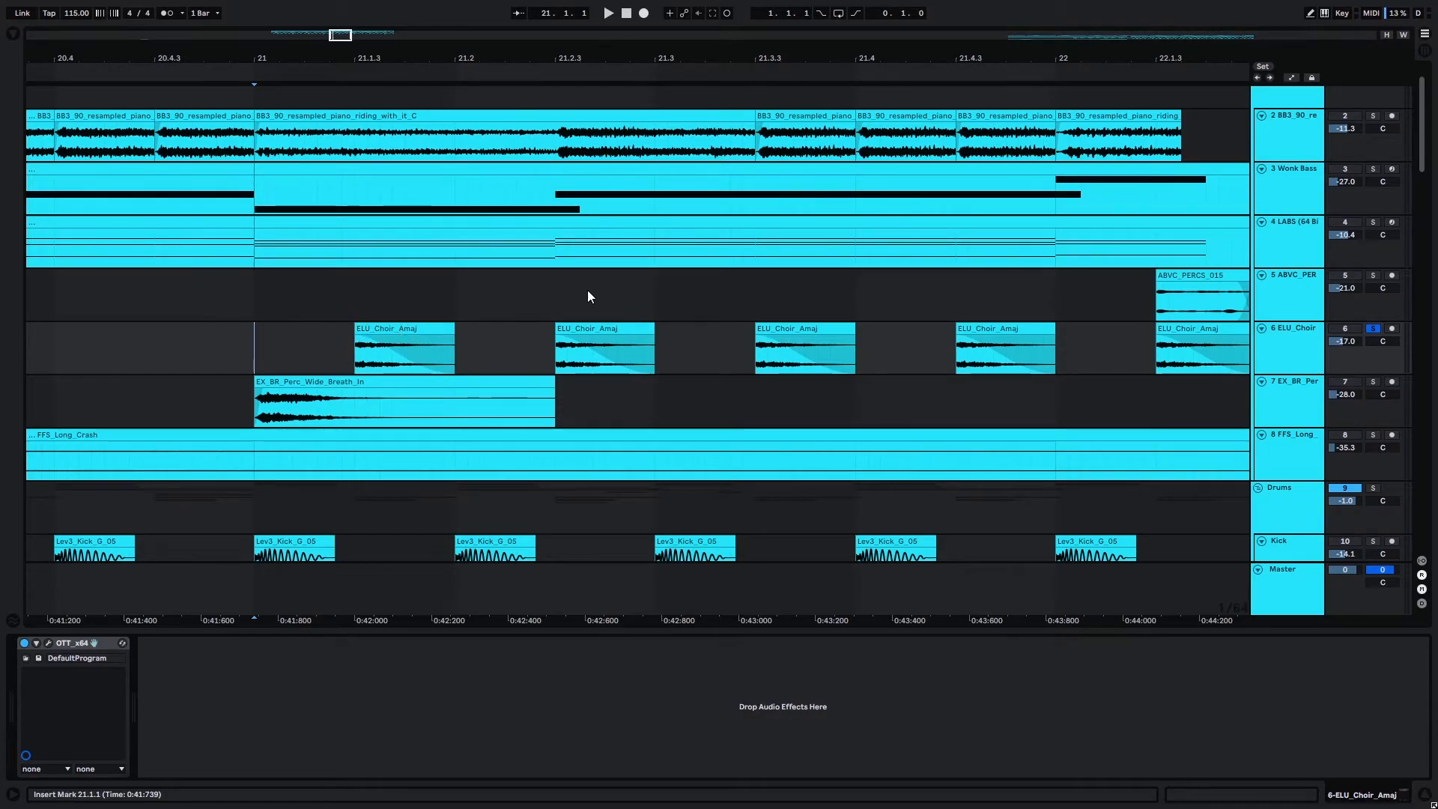
{"action": "scroll", "coordinate": [451, 291], "scroll_direction": "down", "scroll_amount": 3}
{"action": "scroll", "coordinate": [479, 298], "scroll_direction": "down", "scroll_amount": 2}
{"action": "scroll", "coordinate": [480, 300], "scroll_direction": "up", "scroll_amount": 3}
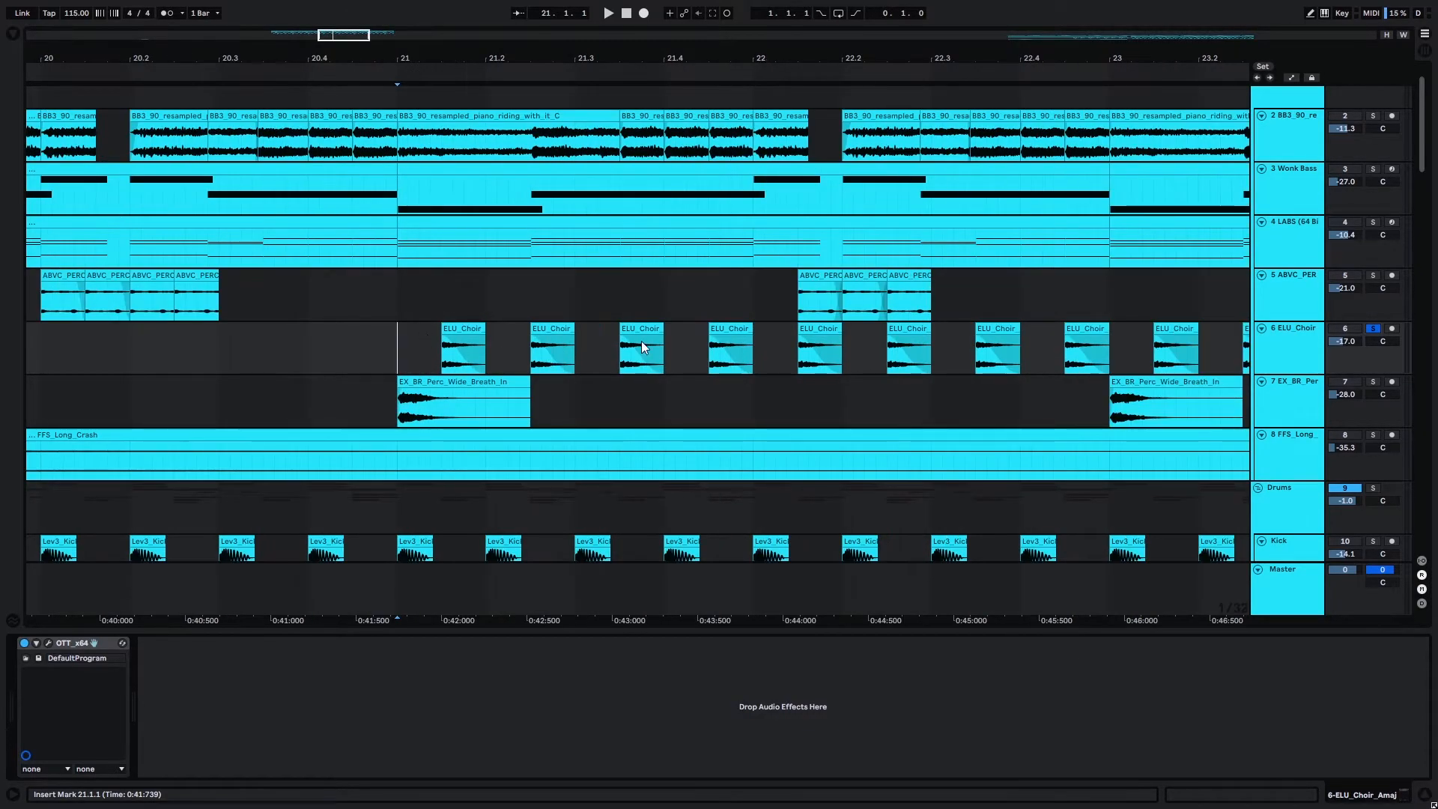
{"action": "scroll", "coordinate": [506, 270], "scroll_direction": "down", "scroll_amount": 3}
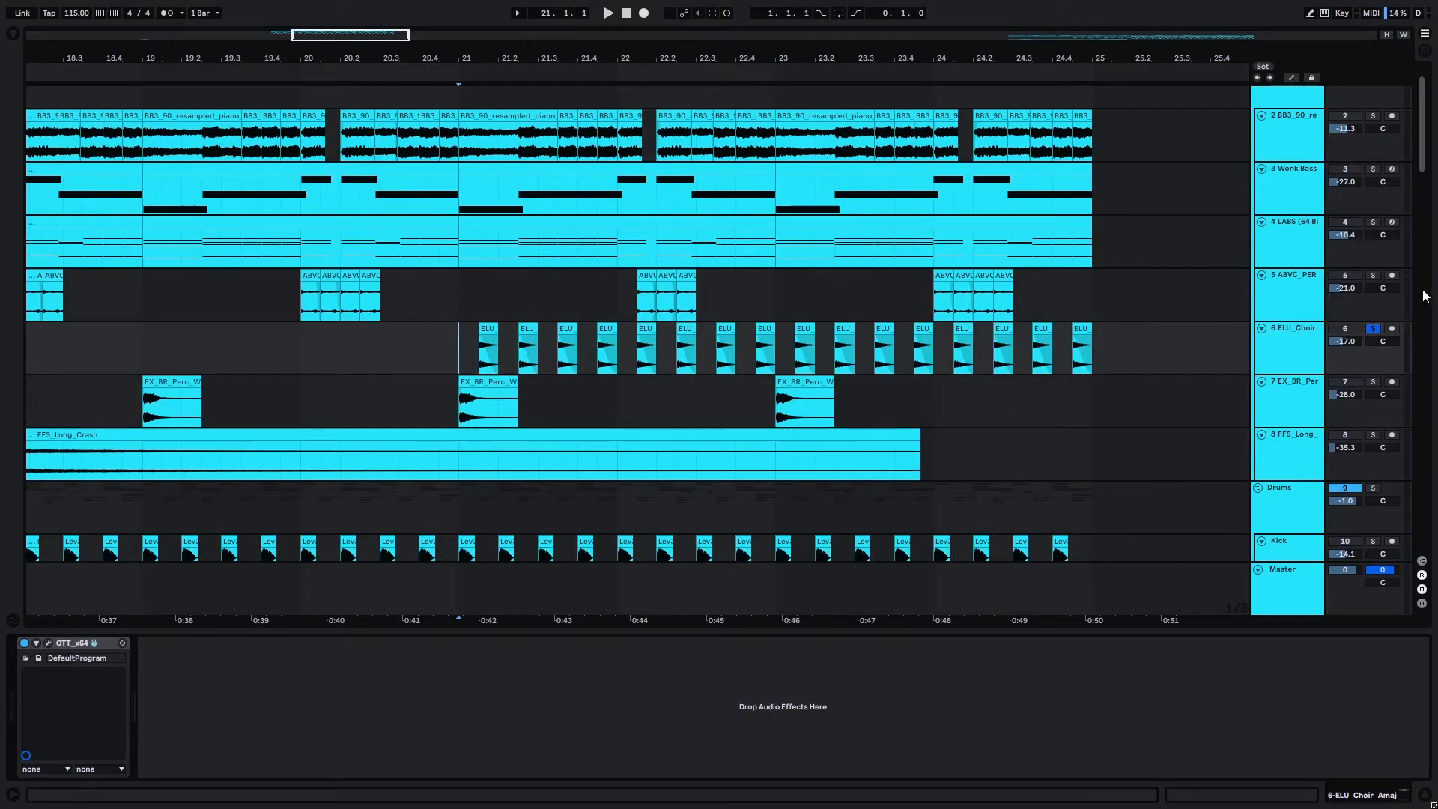
{"action": "key", "text": "space"}
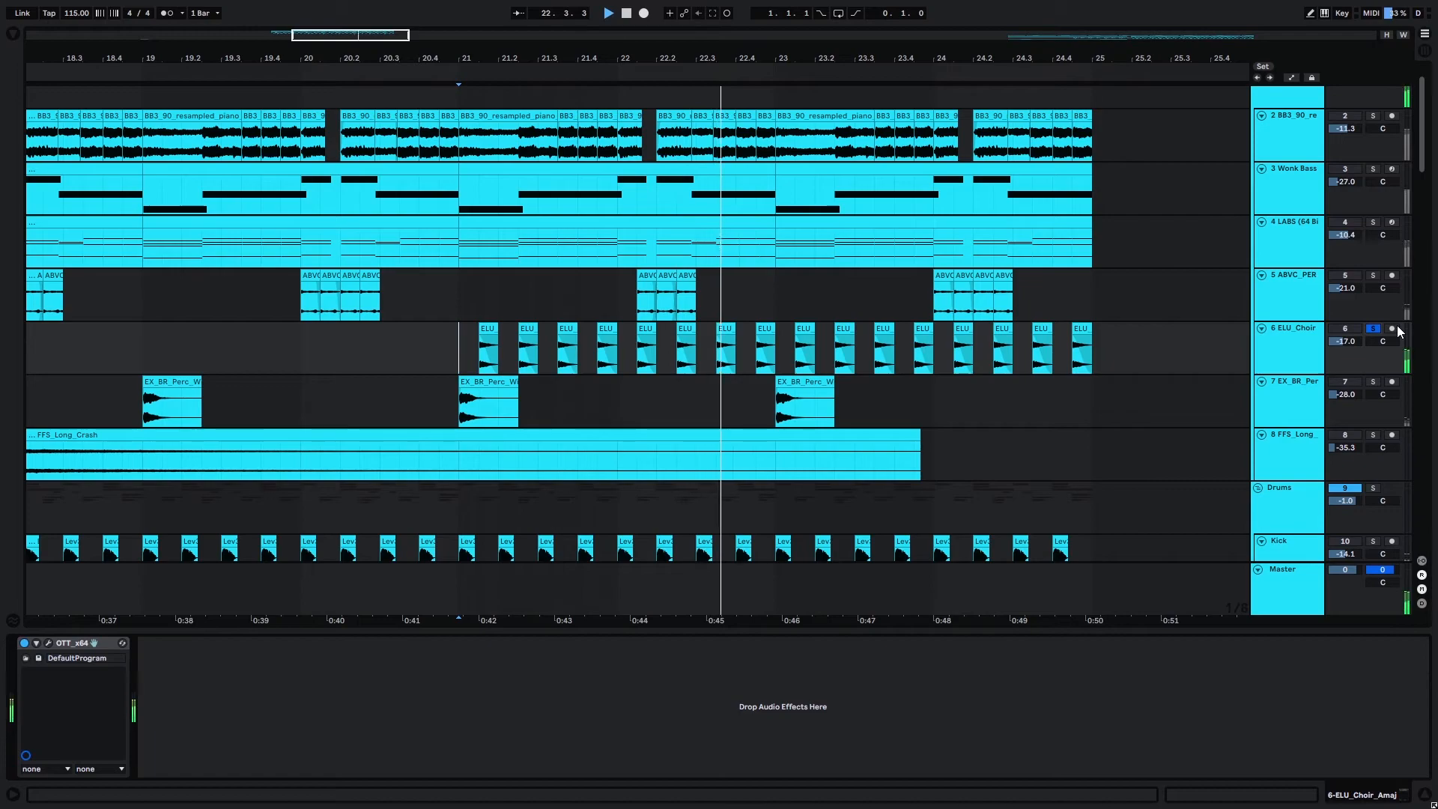
{"action": "key", "text": "space"}
{"action": "scroll", "coordinate": [805, 335], "scroll_direction": "down", "scroll_amount": 4}
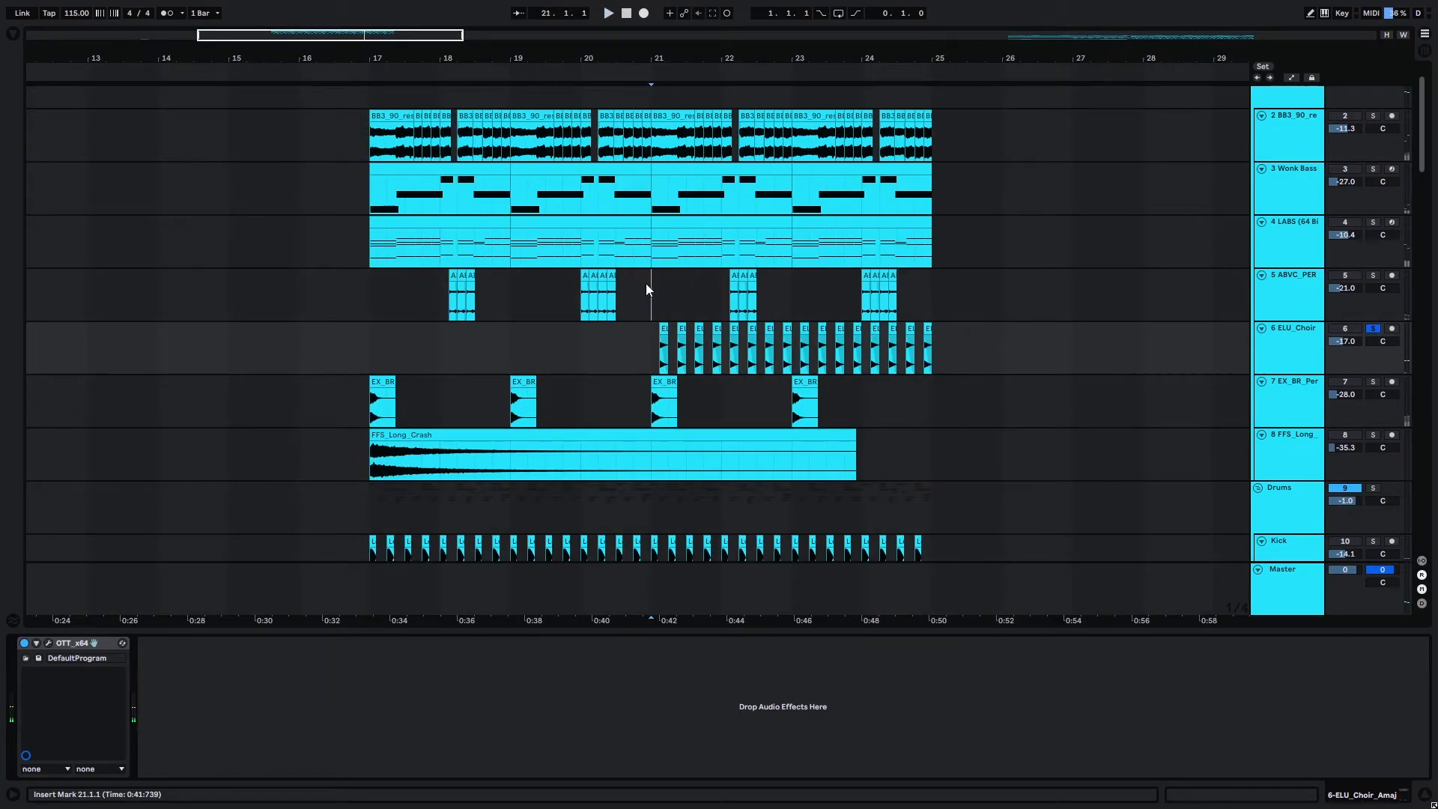
Place the insert marker at bar 21 on the group track and play the full mix without solos.
{"action": "left_click", "coordinate": [645, 288]}
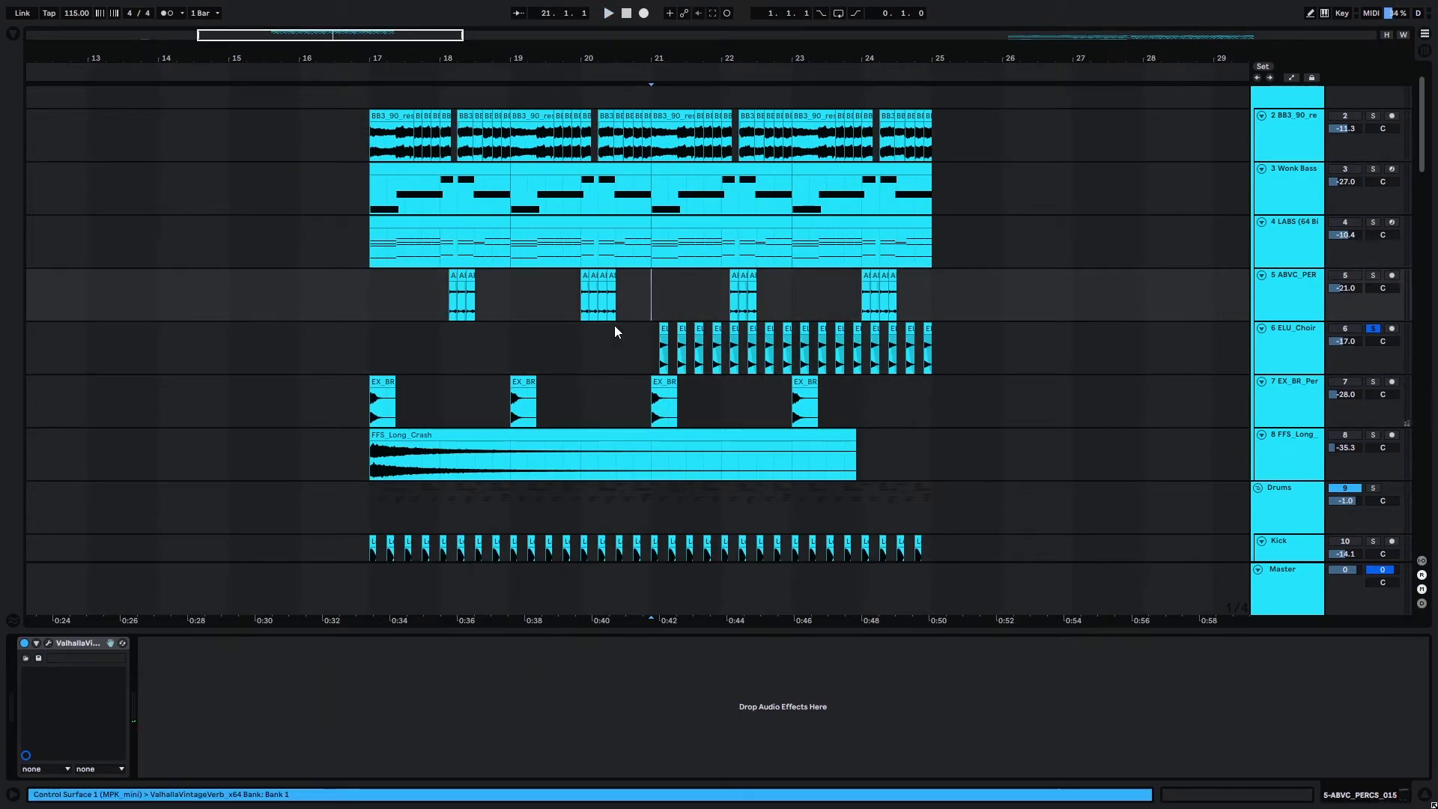
{"action": "left_click", "coordinate": [649, 326]}
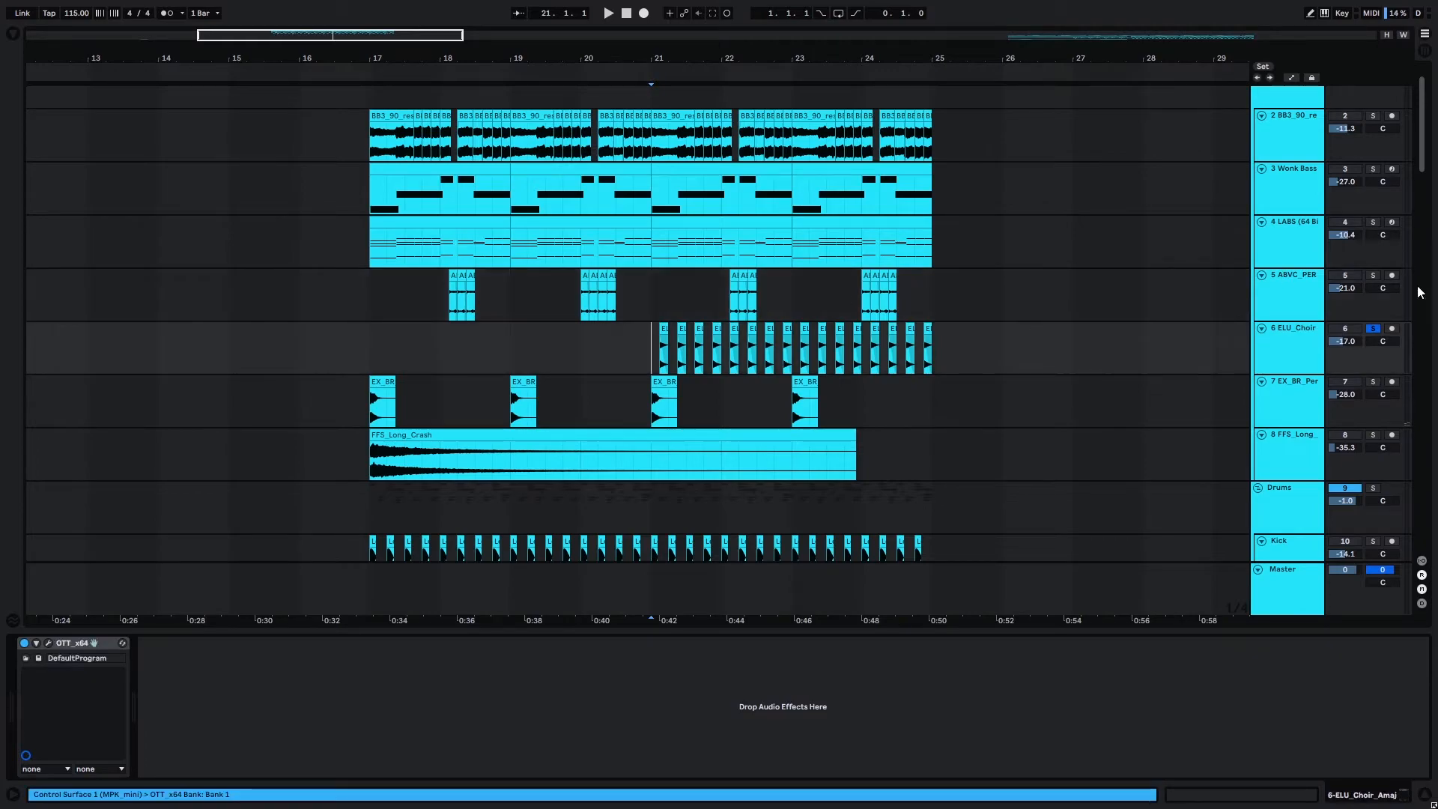
{"action": "scroll", "coordinate": [1374, 337], "scroll_direction": "up", "scroll_amount": 2}
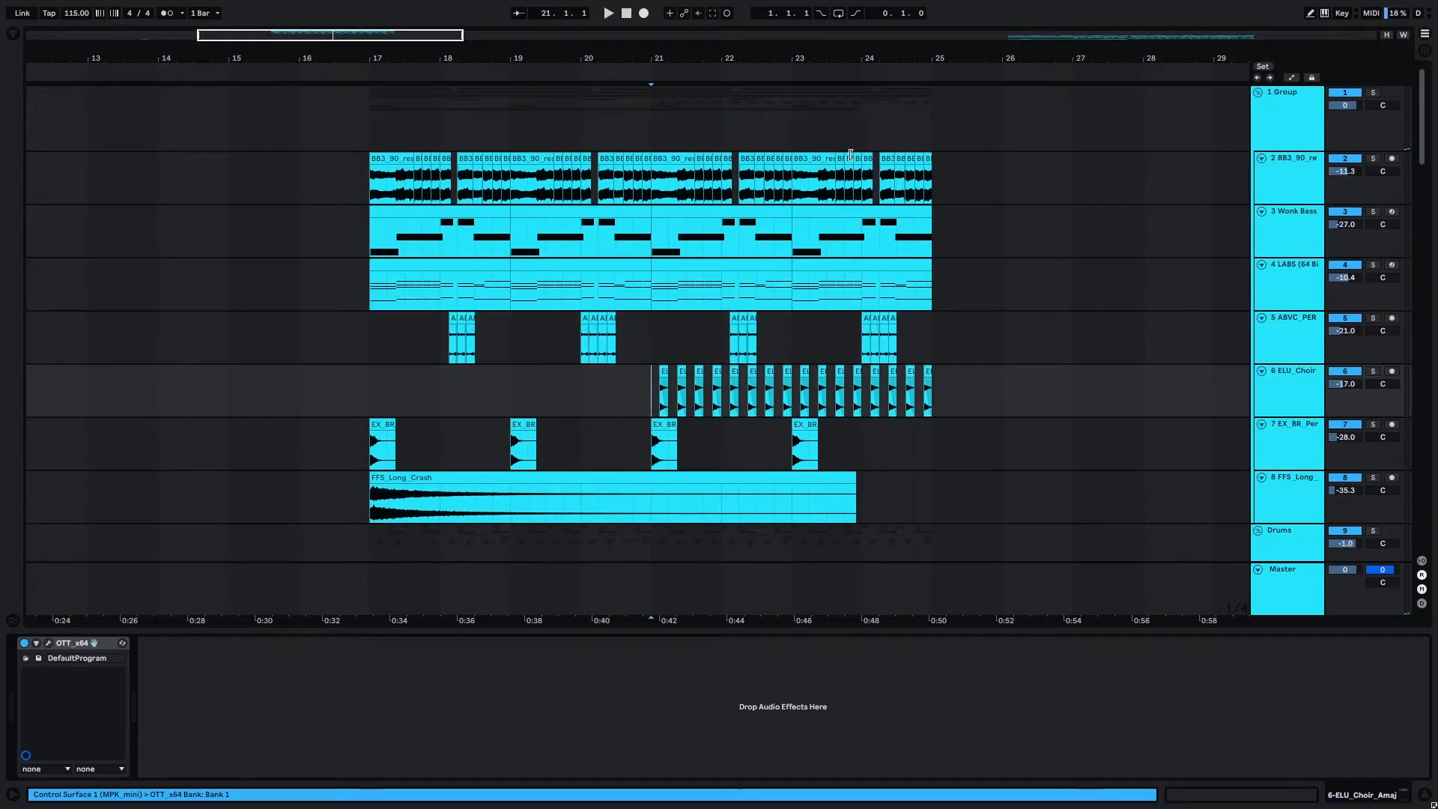
{"action": "left_click", "coordinate": [648, 128]}
{"action": "key", "text": "space"}
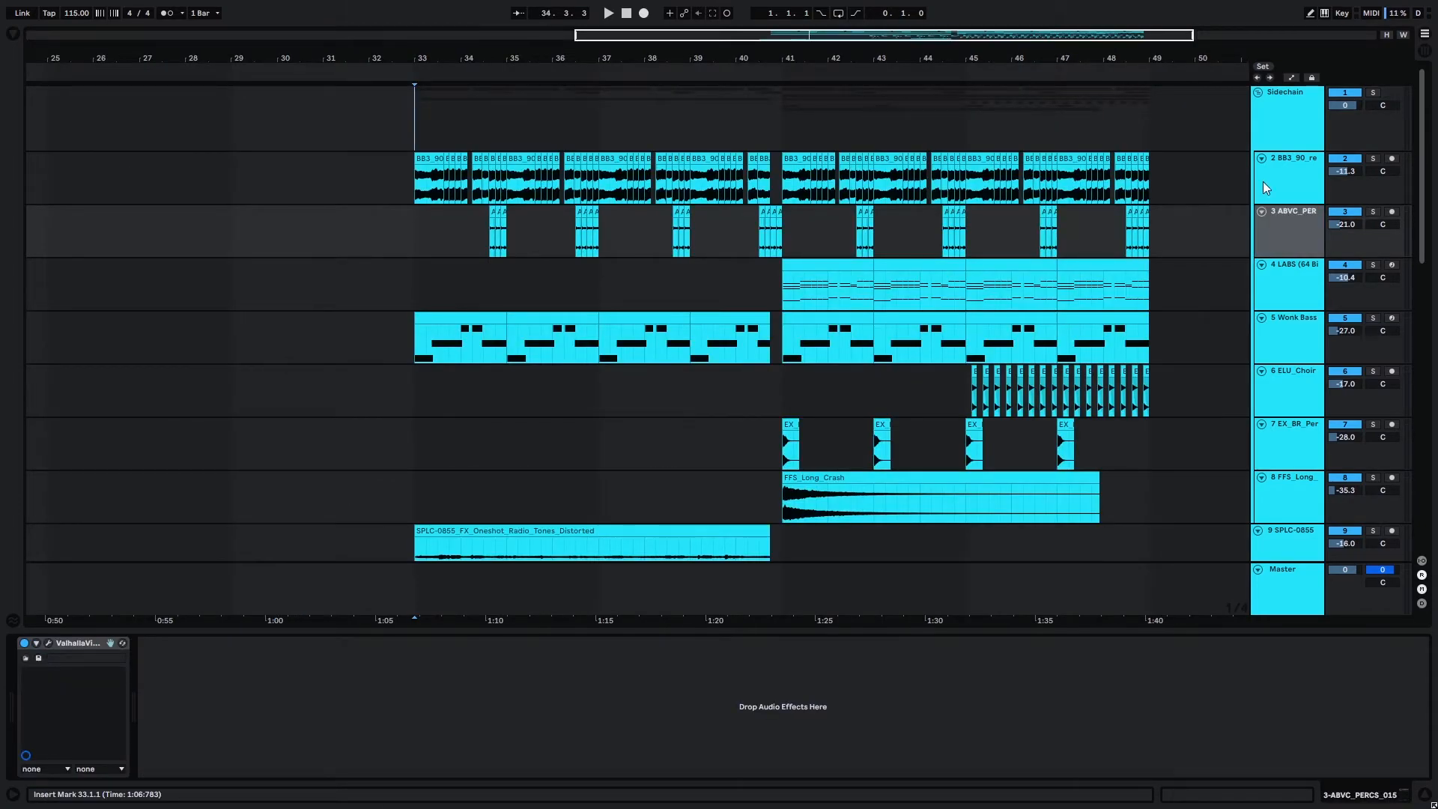
Select the resampled piano track to examine its effects chain for the section starting at bar 33.
{"action": "left_click", "coordinate": [1269, 165]}
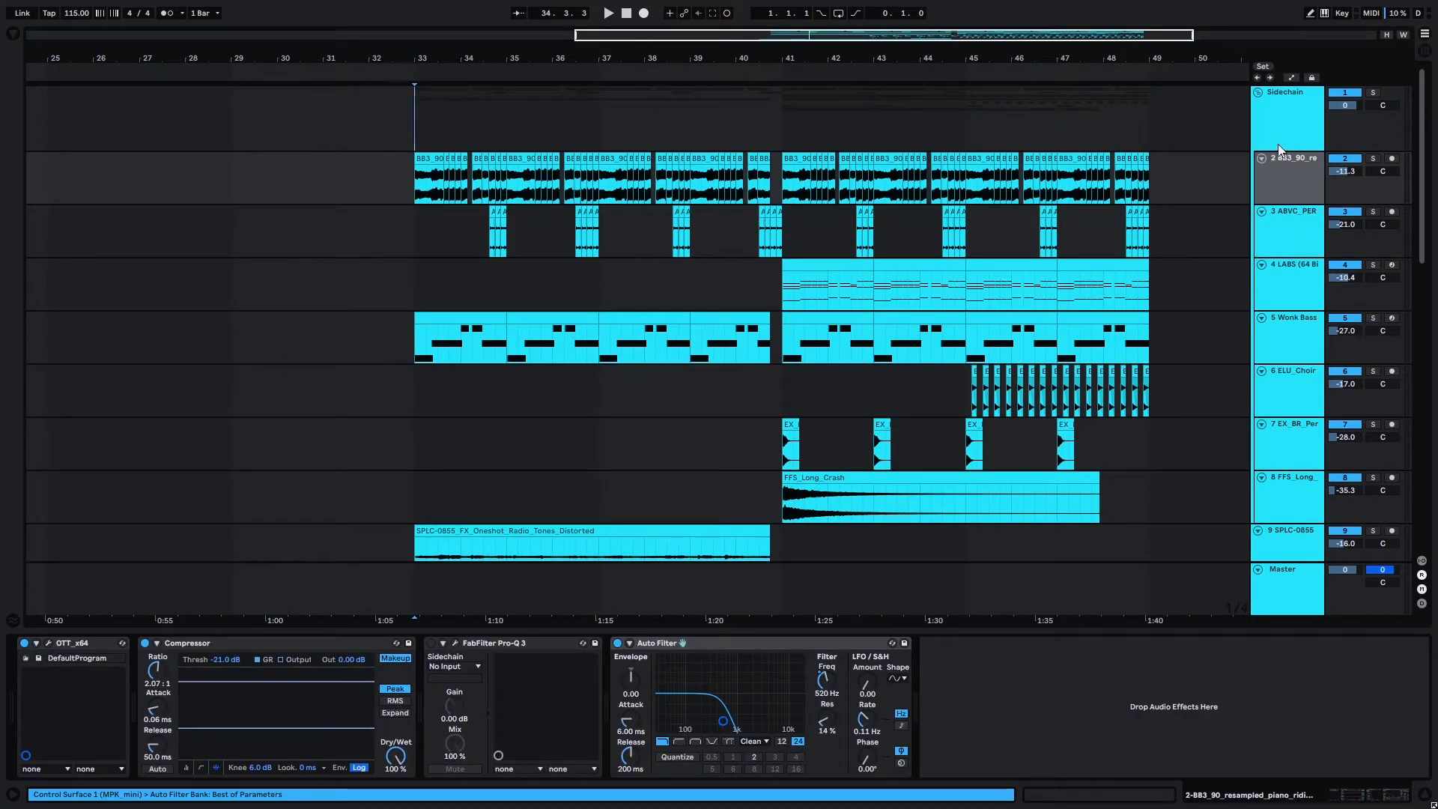
{"action": "left_click_drag", "start_coordinate": [1422, 122], "coordinate": [1399, 105]}
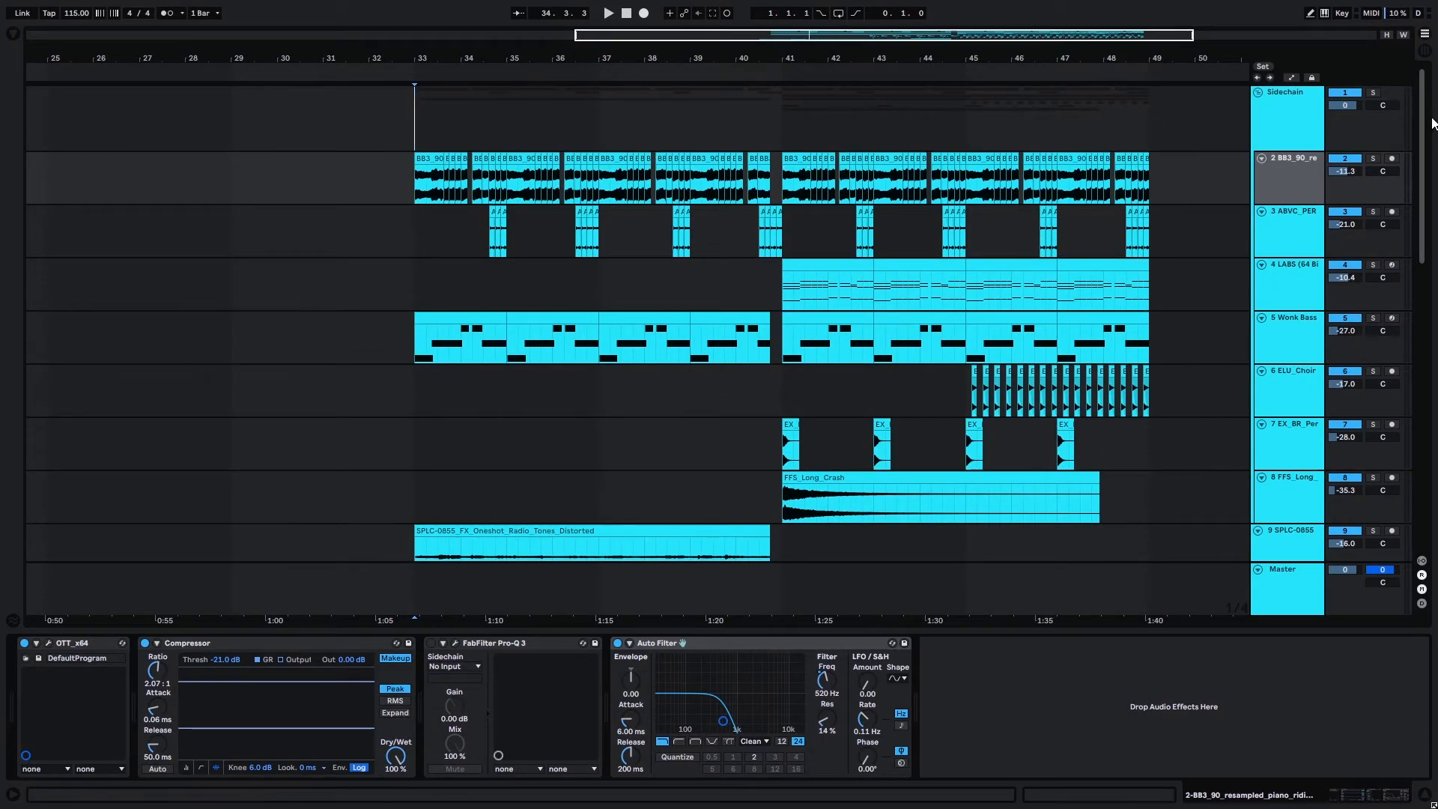
{"action": "left_click_drag", "start_coordinate": [1423, 182], "coordinate": [1397, 161]}
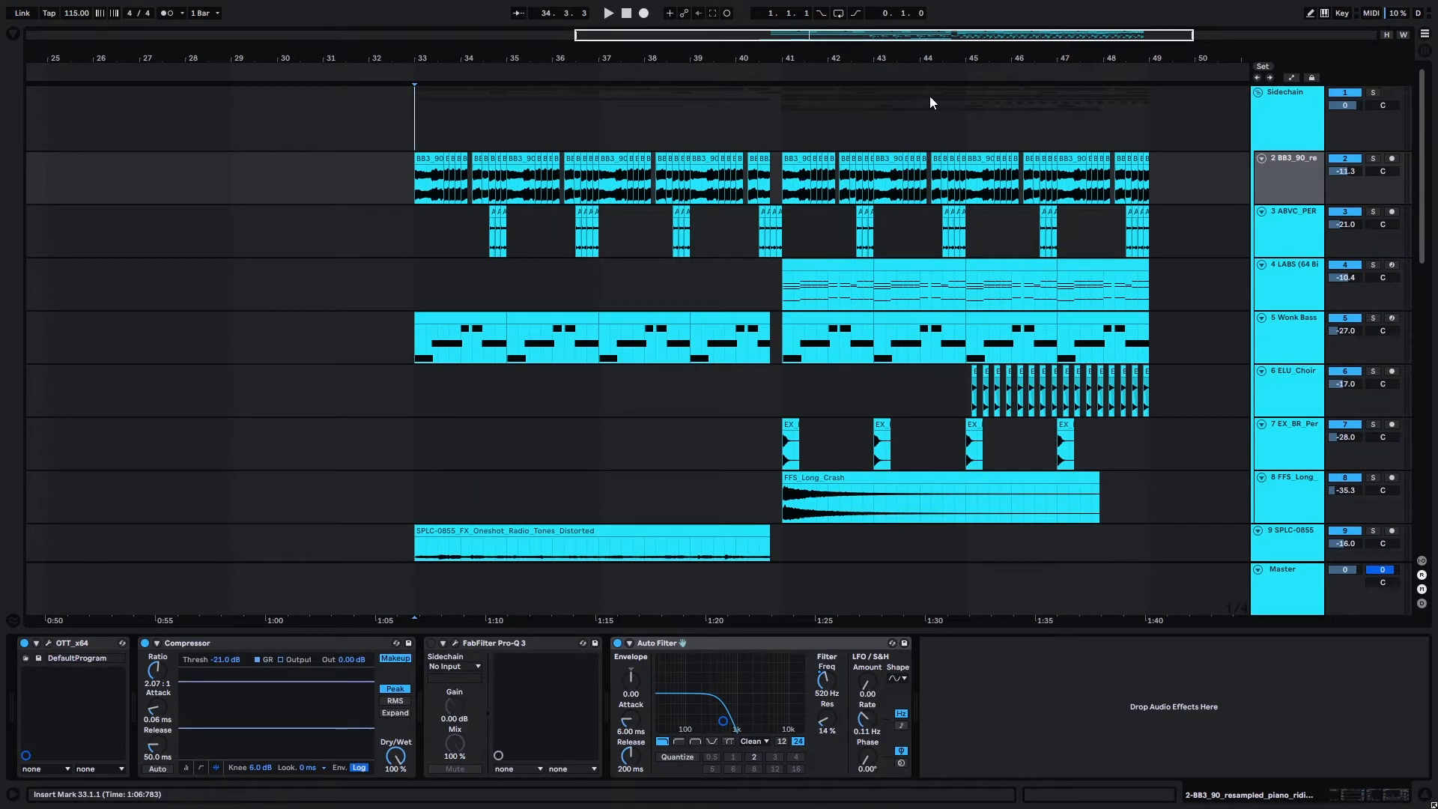
Place the insert marker at bar 41 and examine the piano track's Auto Filter at that point.
{"action": "left_click", "coordinate": [781, 139]}
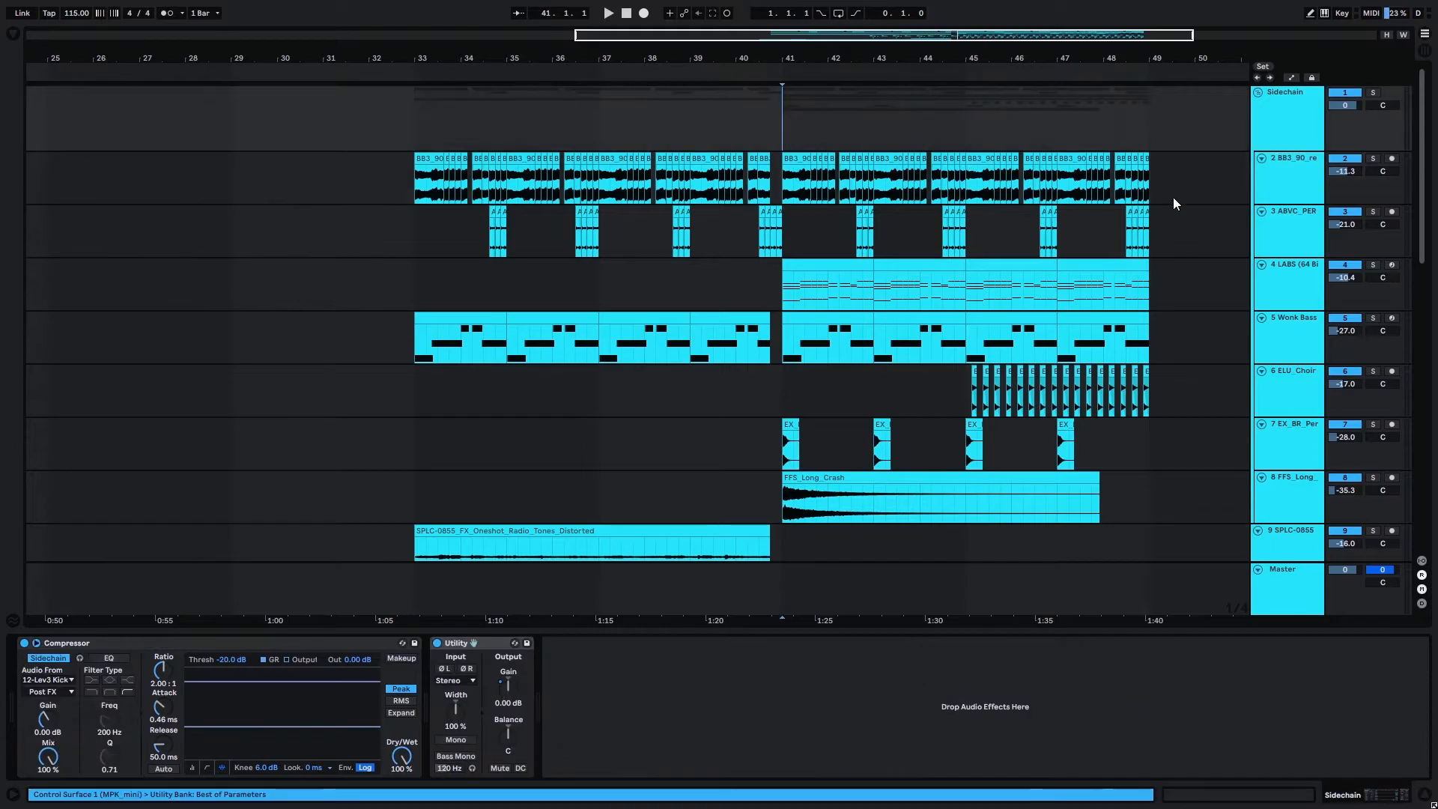
{"action": "left_click", "coordinate": [1288, 164]}
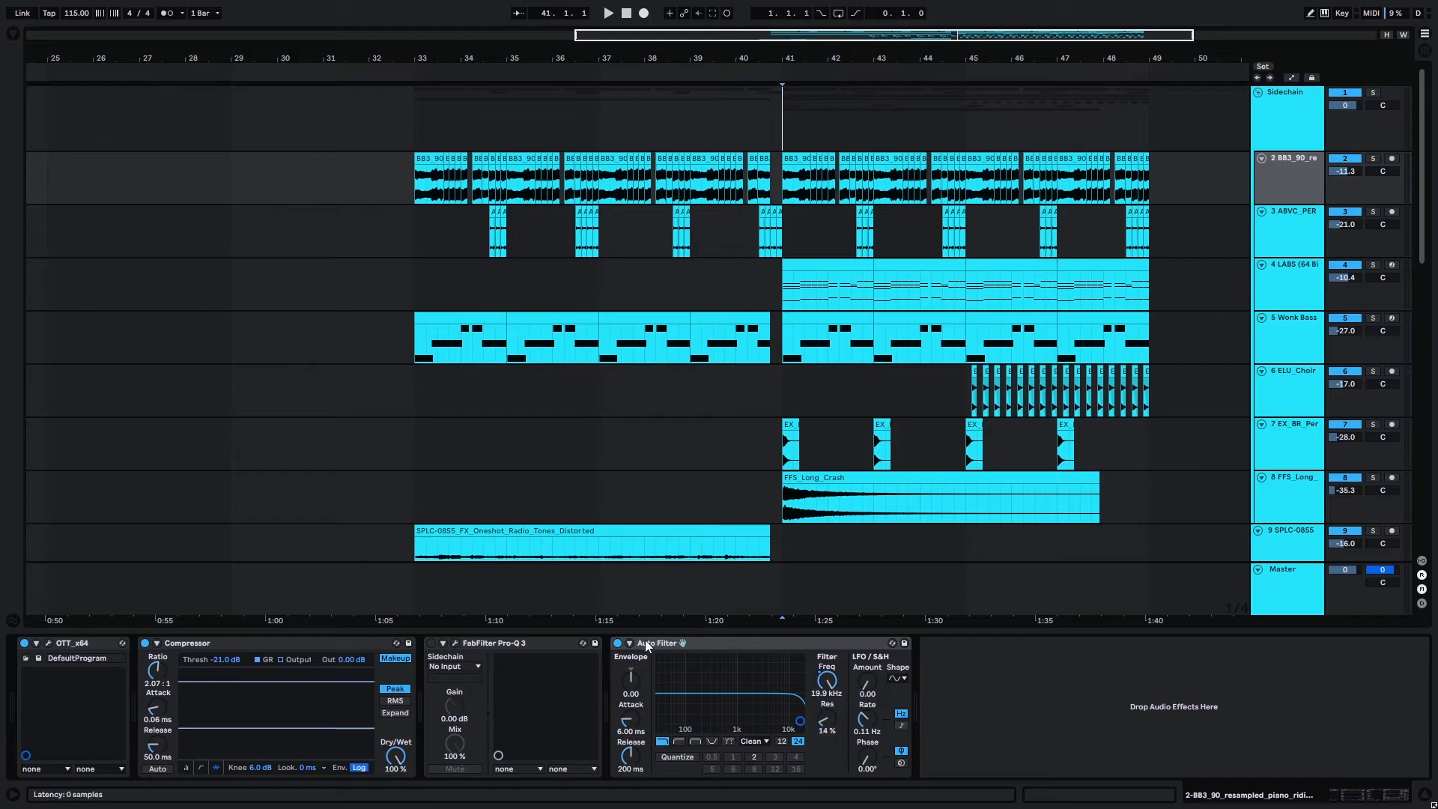
{"action": "scroll", "coordinate": [1421, 150], "scroll_direction": "down", "scroll_amount": 3}
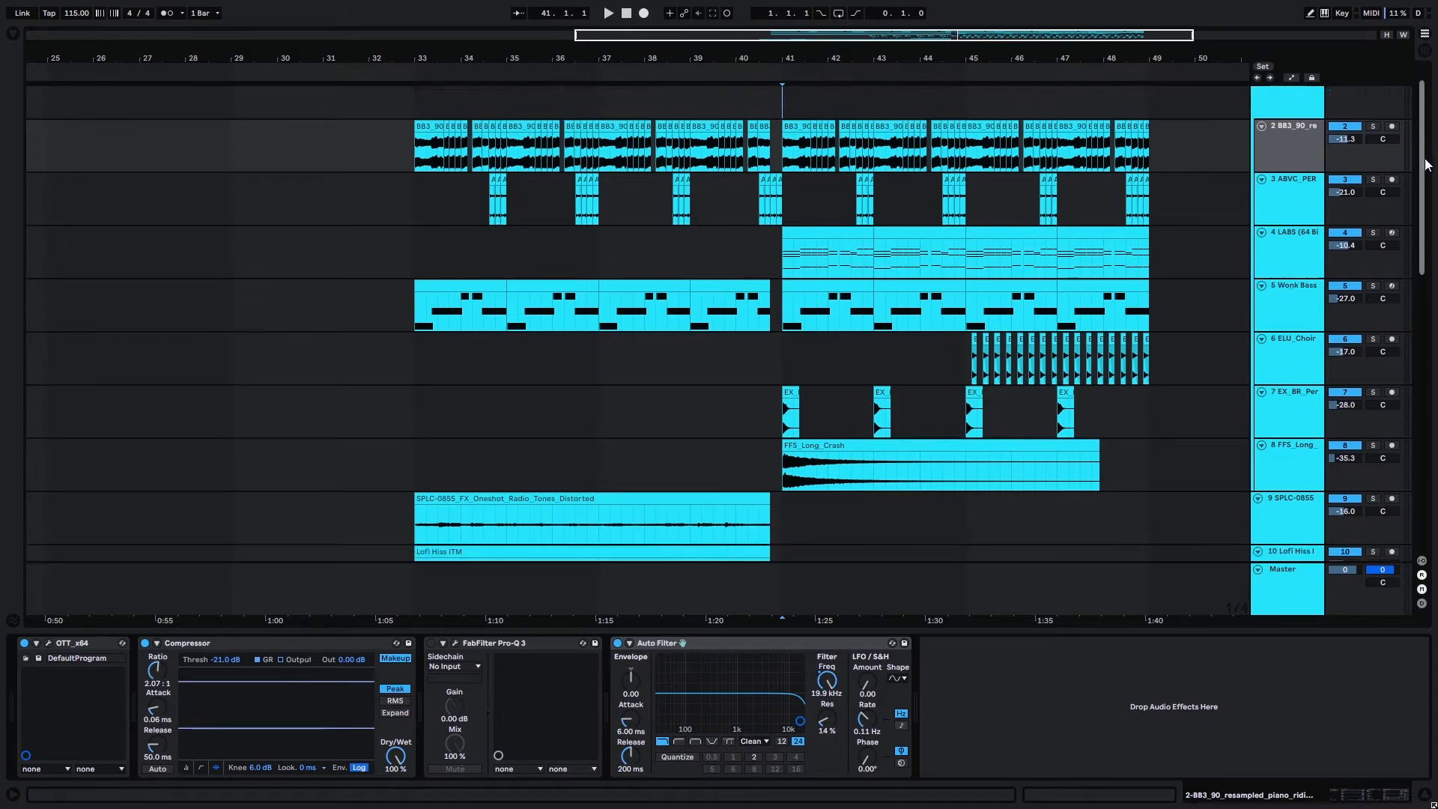
Select the ABVC percussion track and the LABS track to examine their effects chains.
{"action": "left_click", "coordinate": [1299, 133]}
{"action": "scroll", "coordinate": [1210, 187], "scroll_direction": "up", "scroll_amount": 2}
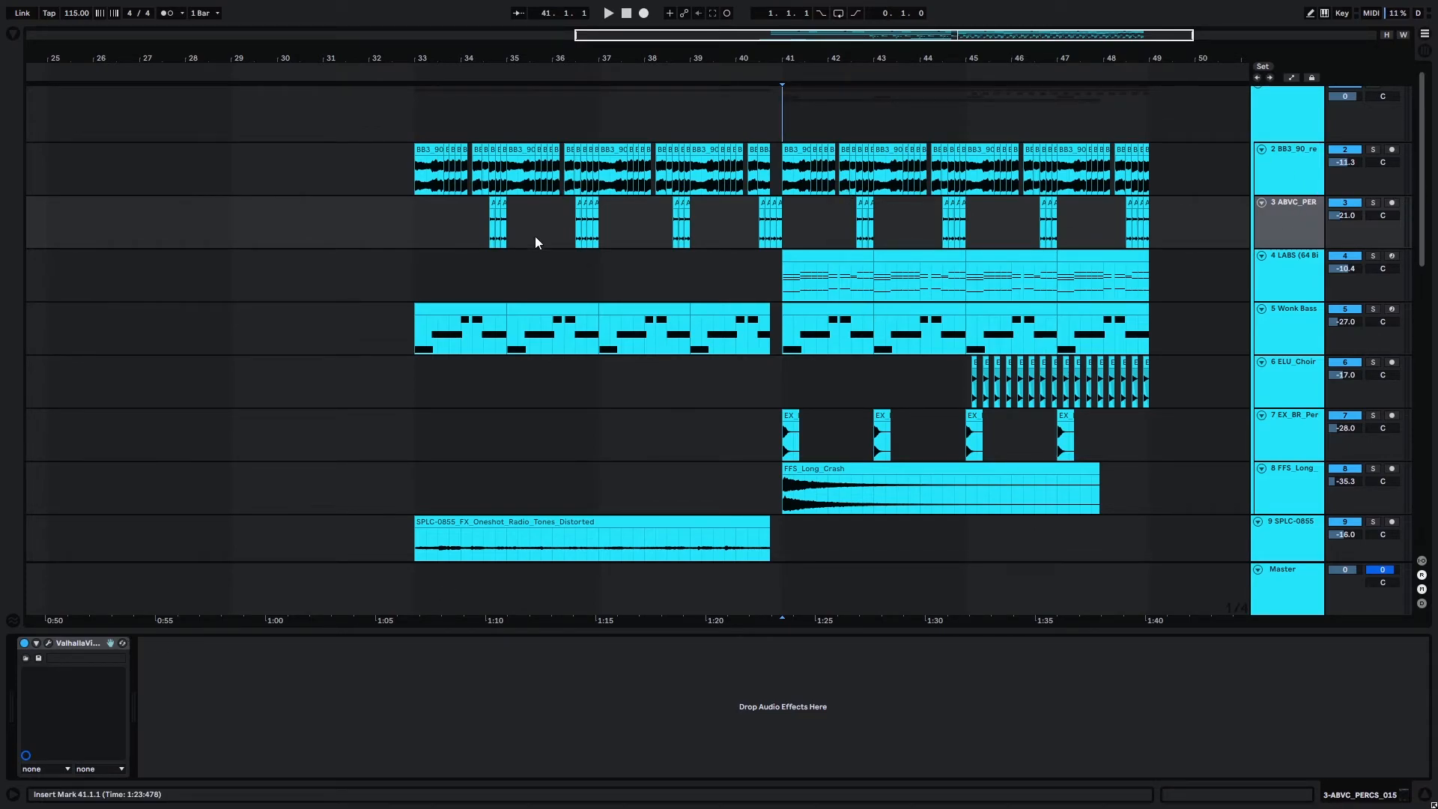
{"action": "left_click", "coordinate": [1307, 277]}
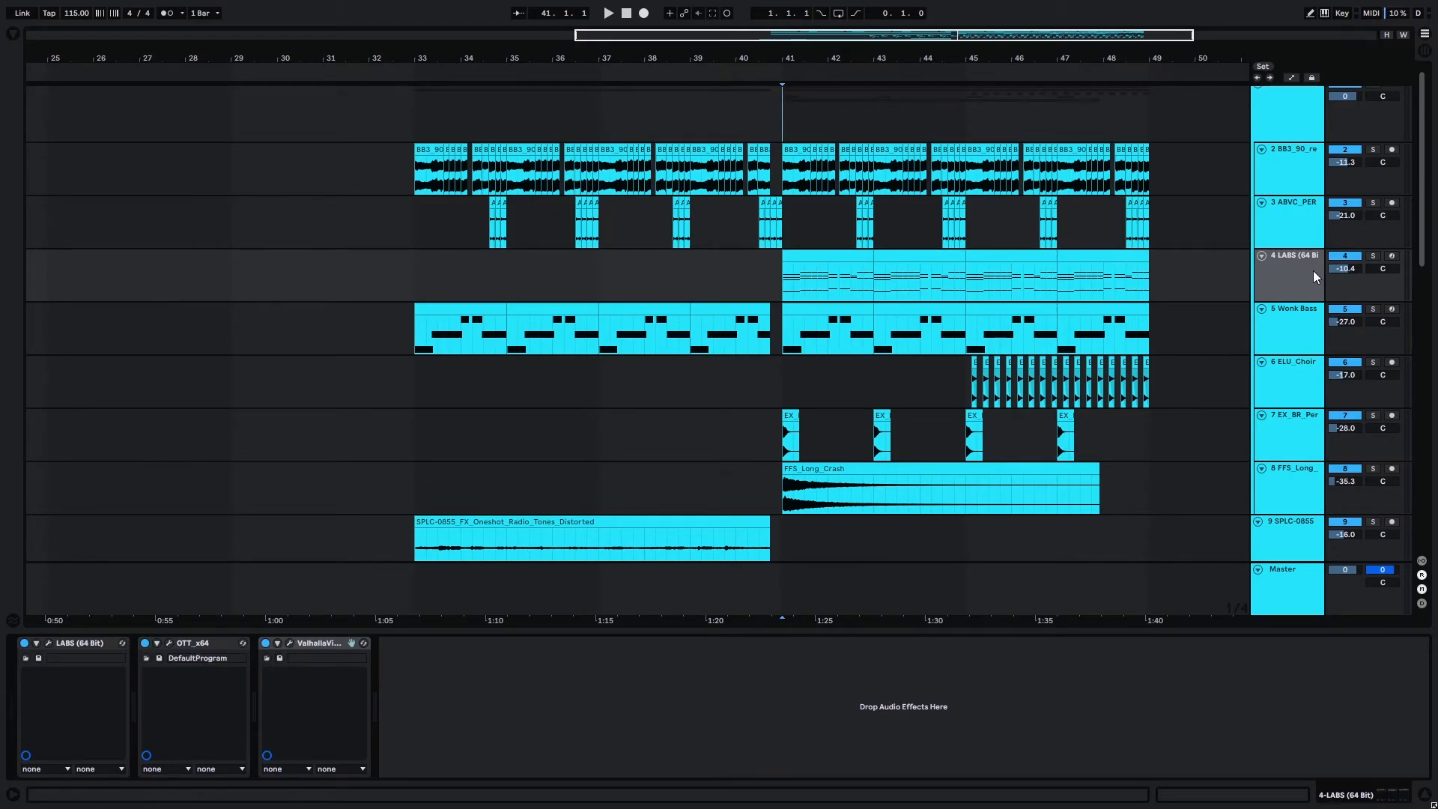
Examine the Head Crusher settings on the Wonk Bass track and close the plugin window.
{"action": "left_click", "coordinate": [1289, 322]}
{"action": "left_click", "coordinate": [593, 642]}
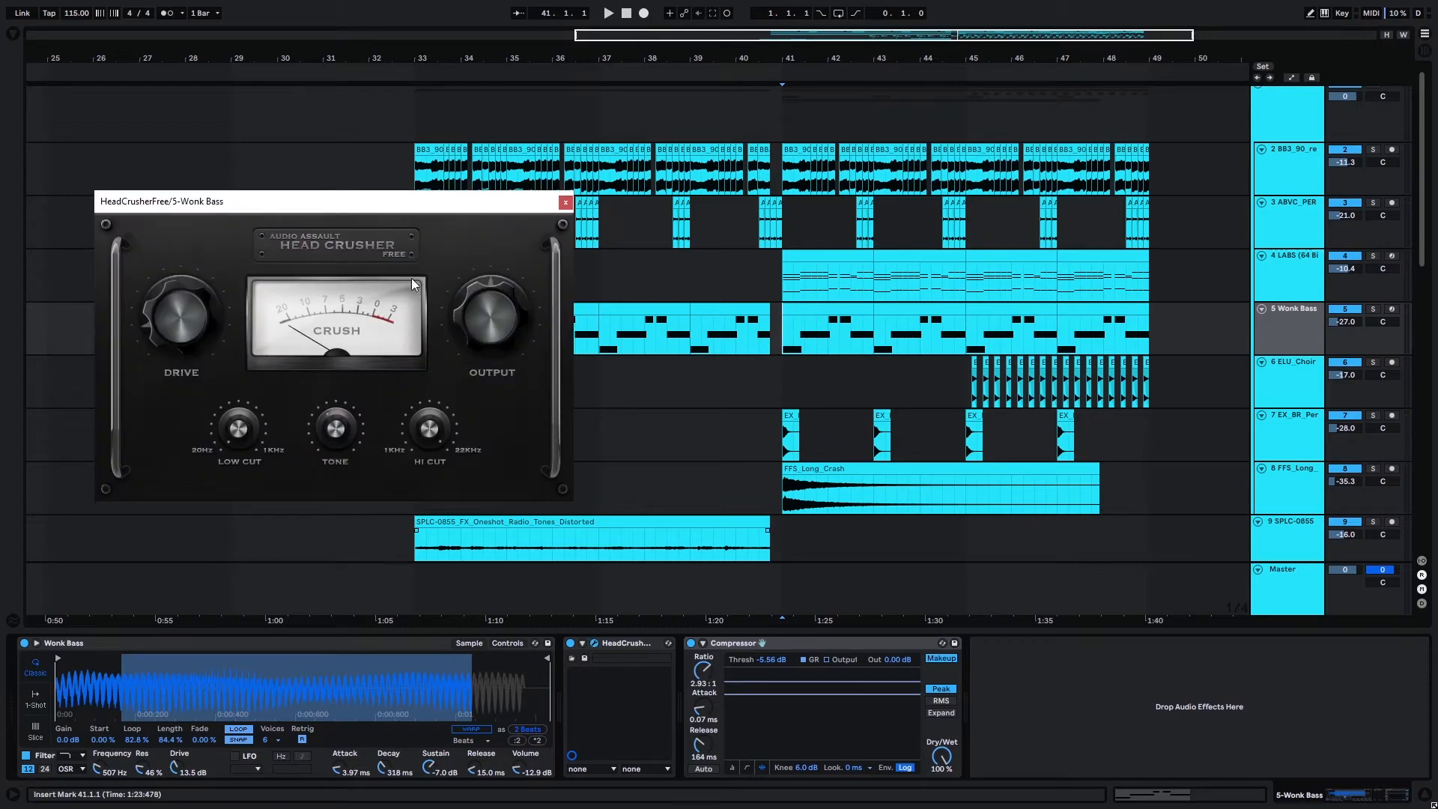
{"action": "left_click_drag", "start_coordinate": [321, 207], "coordinate": [487, 193]}
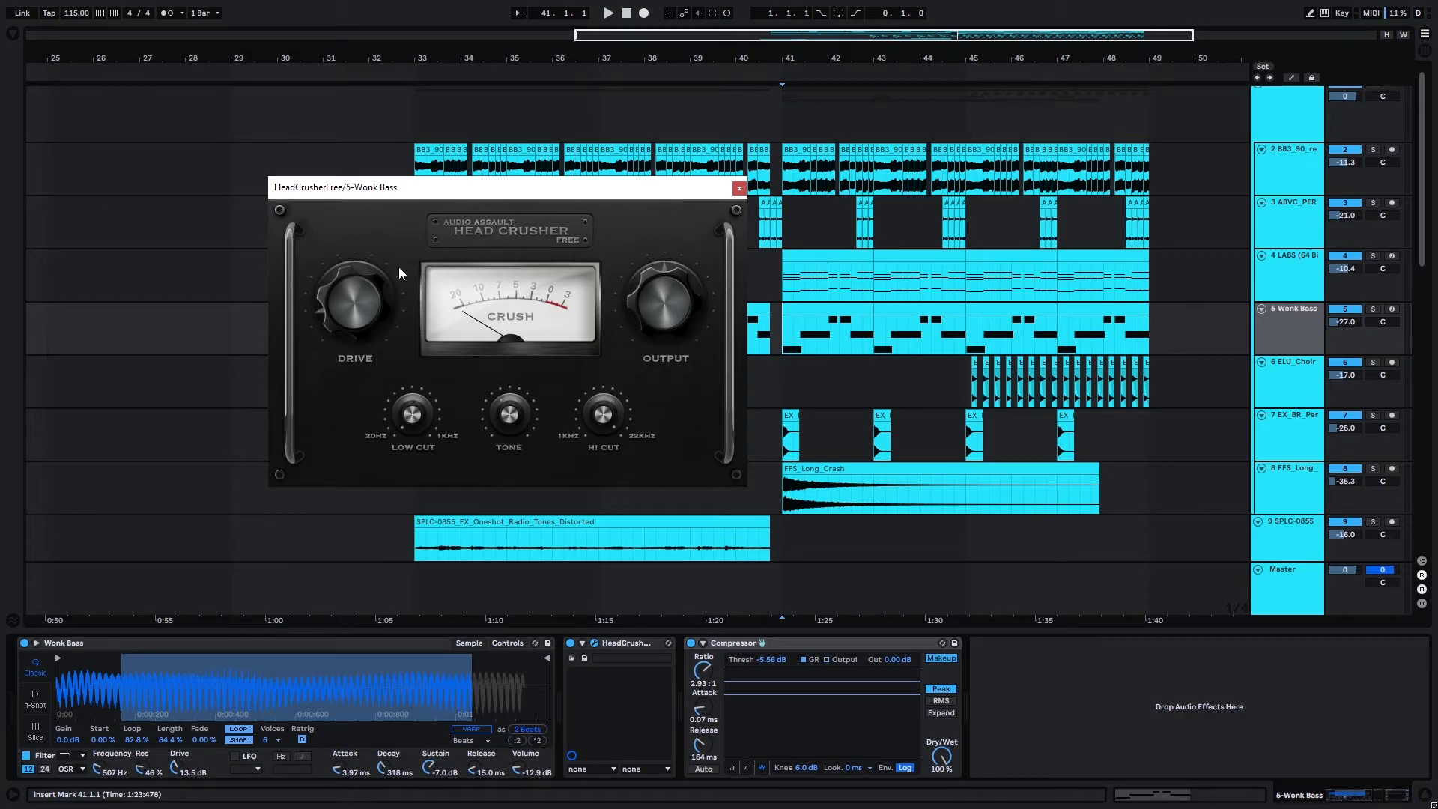
{"action": "left_click", "coordinate": [738, 188]}
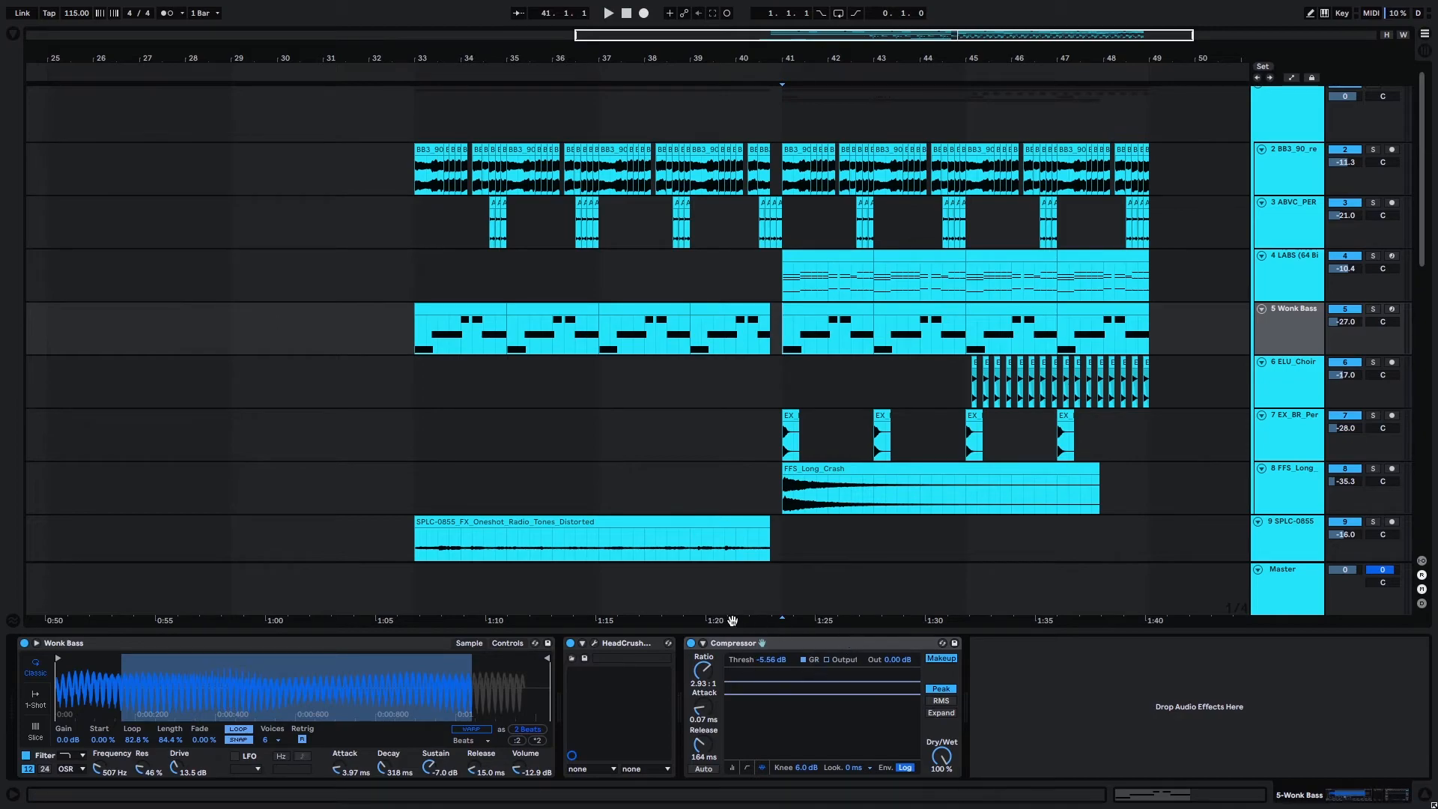
Examine the ELU_Choir track's effects, and the EX_BR_Perc track's effects chain including its FabFilter Pro-Q 3 curve.
{"action": "left_click", "coordinate": [1297, 370]}
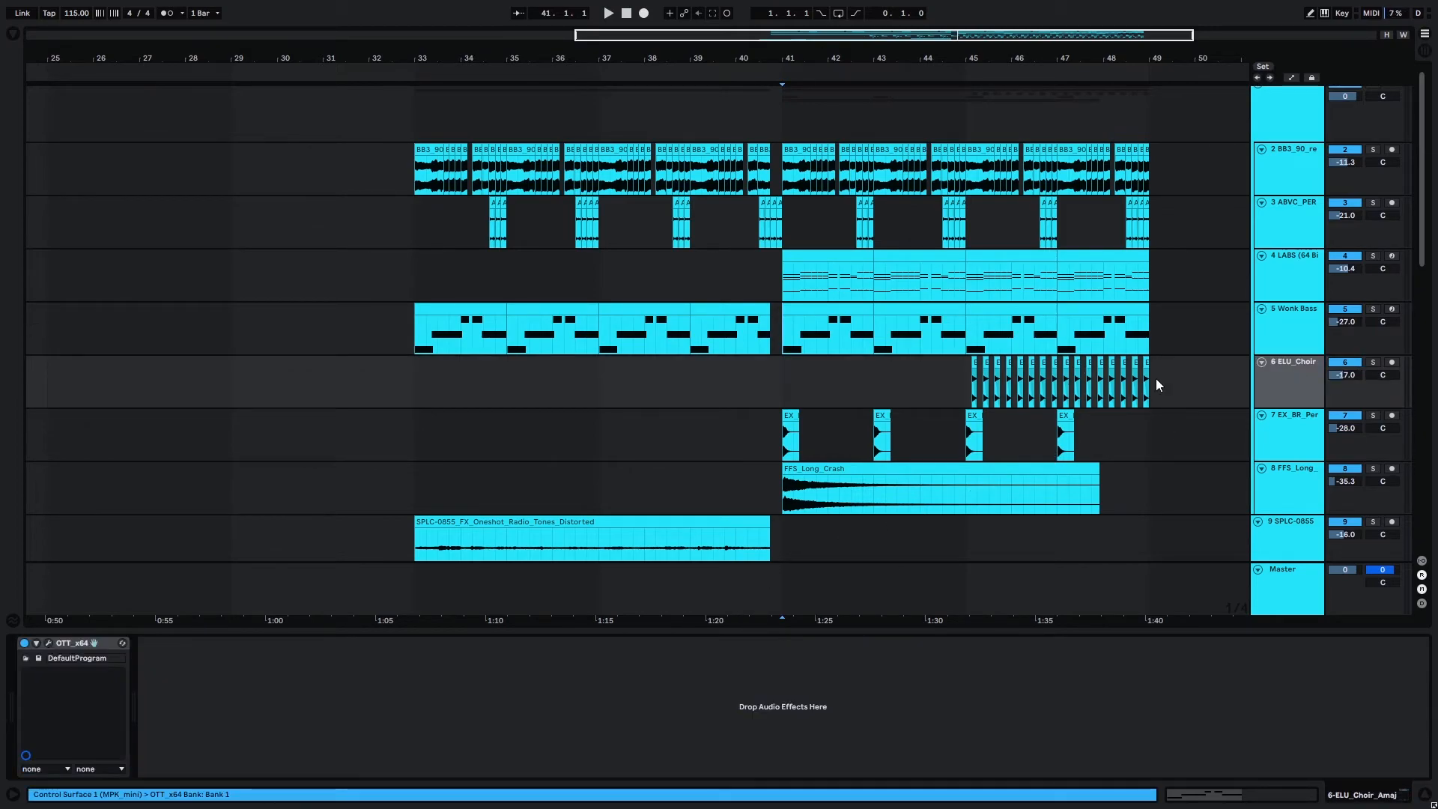
{"action": "left_click", "coordinate": [1291, 428]}
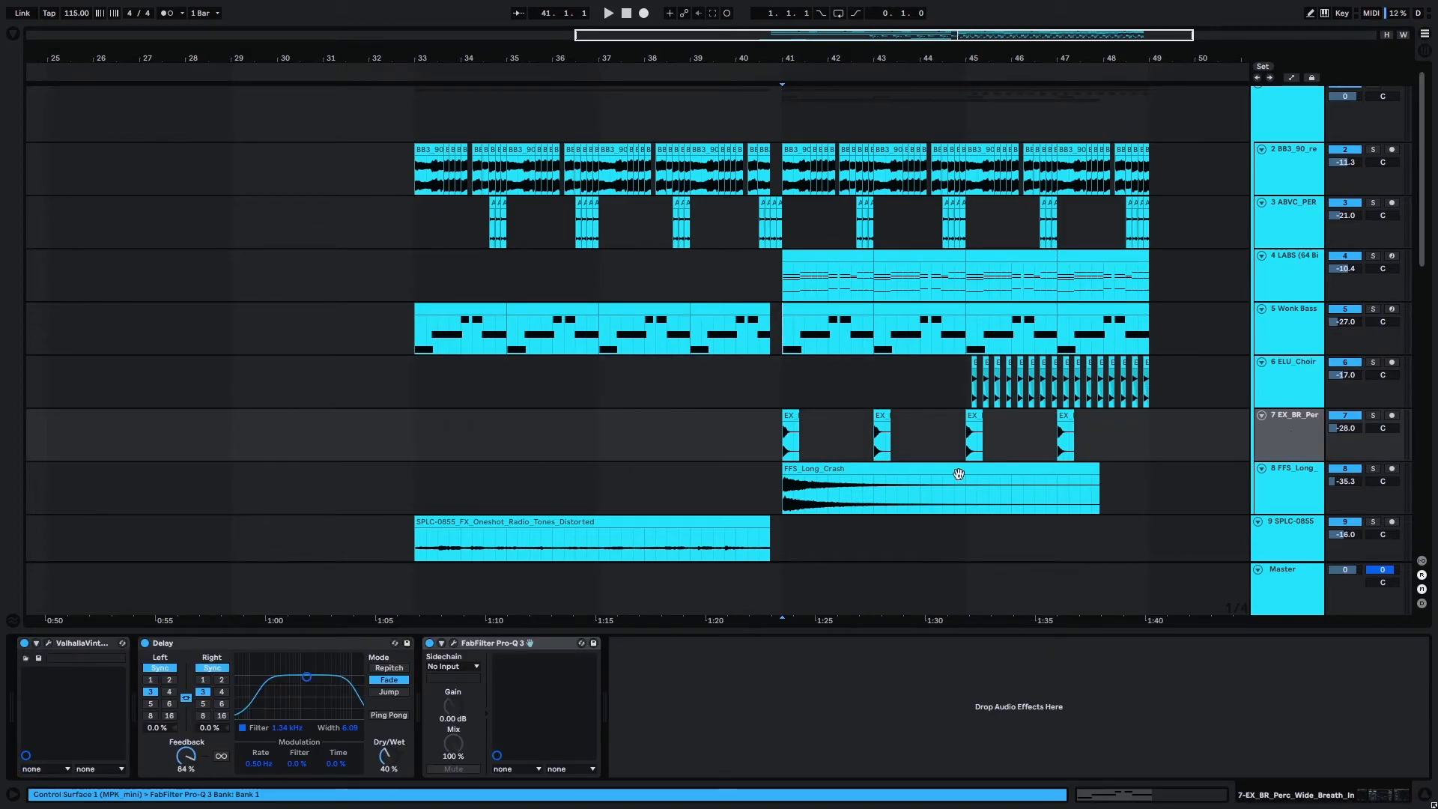
{"action": "scroll", "coordinate": [987, 402], "scroll_direction": "down", "scroll_amount": 2}
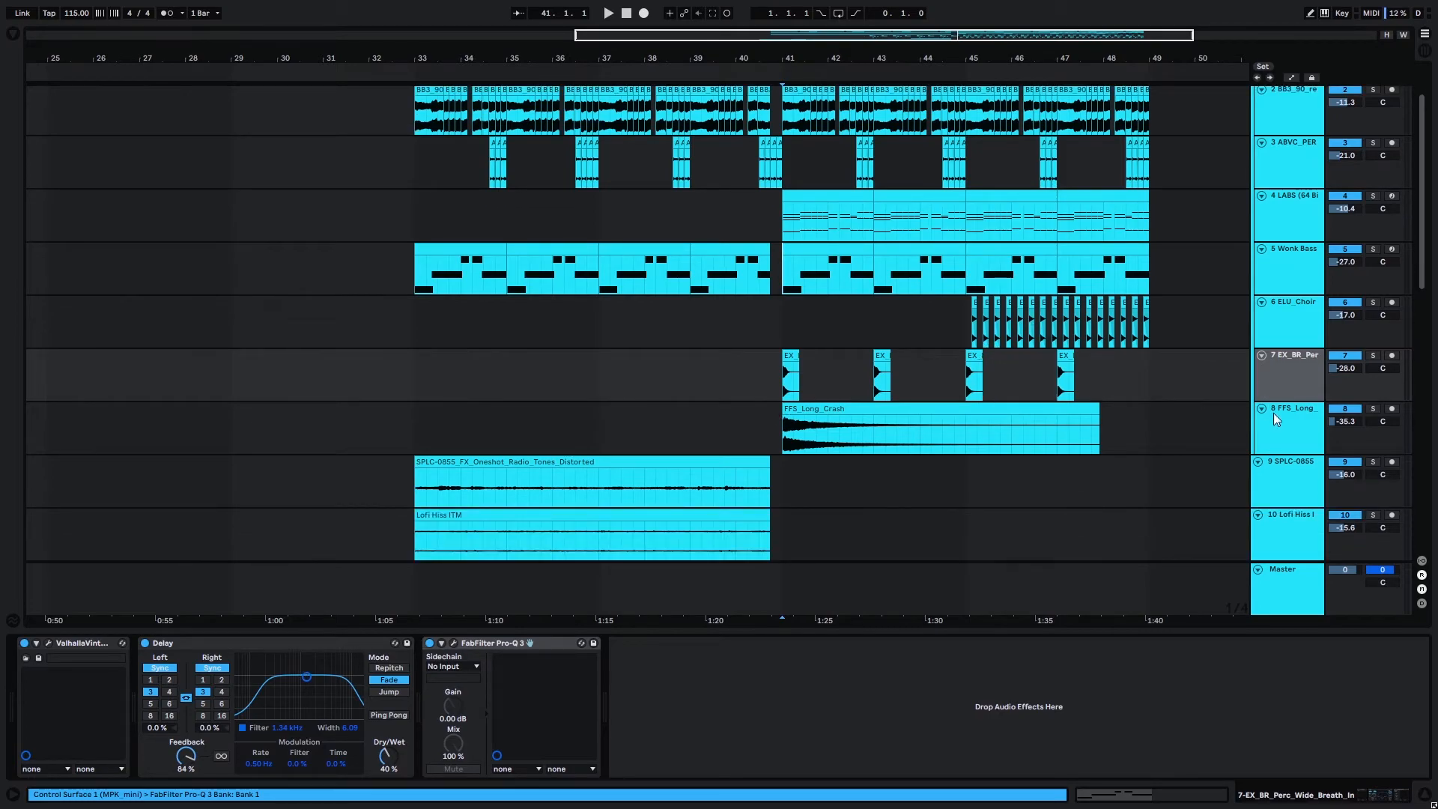
{"action": "scroll", "coordinate": [819, 397], "scroll_direction": "up", "scroll_amount": 3, "text": "ctrl"}
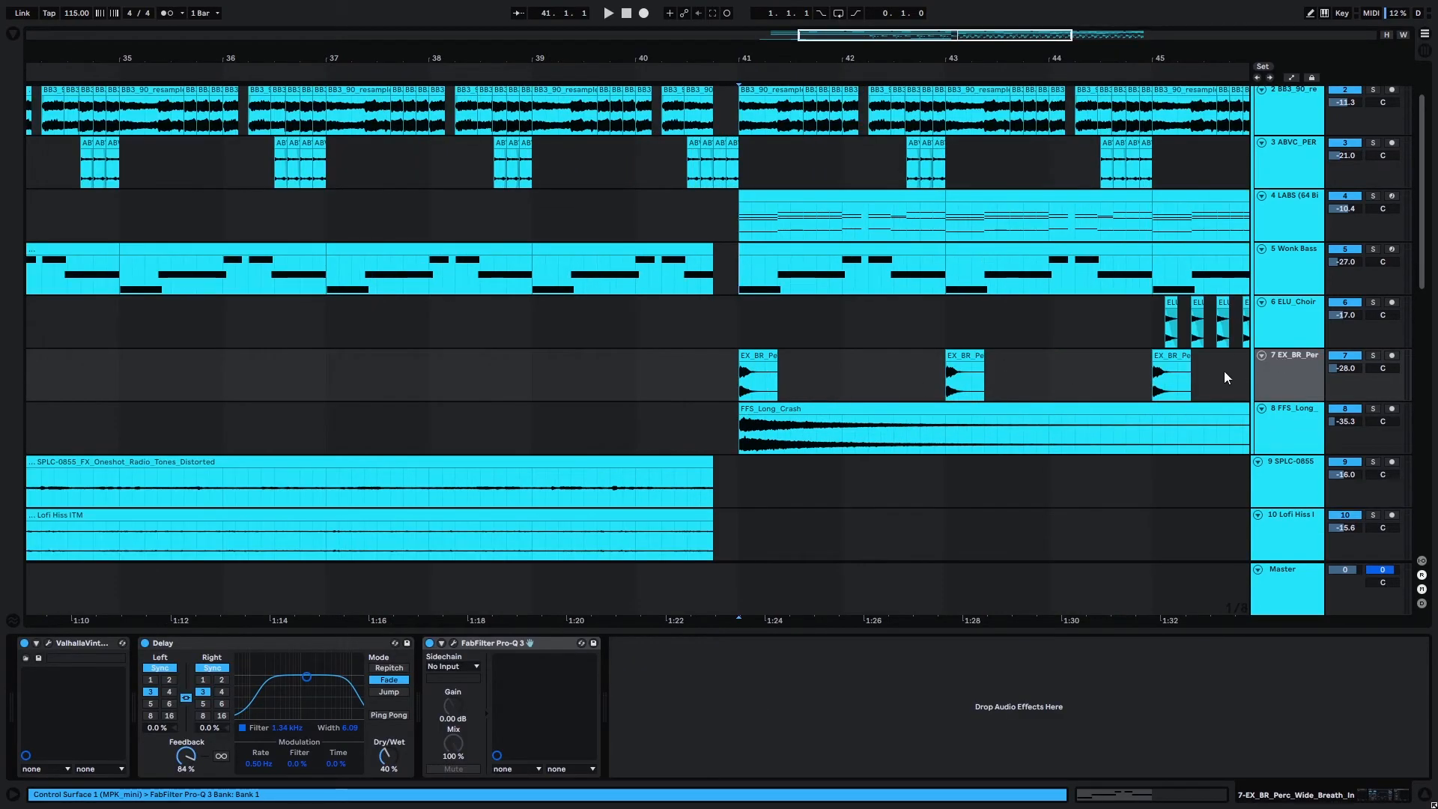
{"action": "scroll", "coordinate": [1227, 370], "scroll_direction": "down", "scroll_amount": 3, "text": "ctrl"}
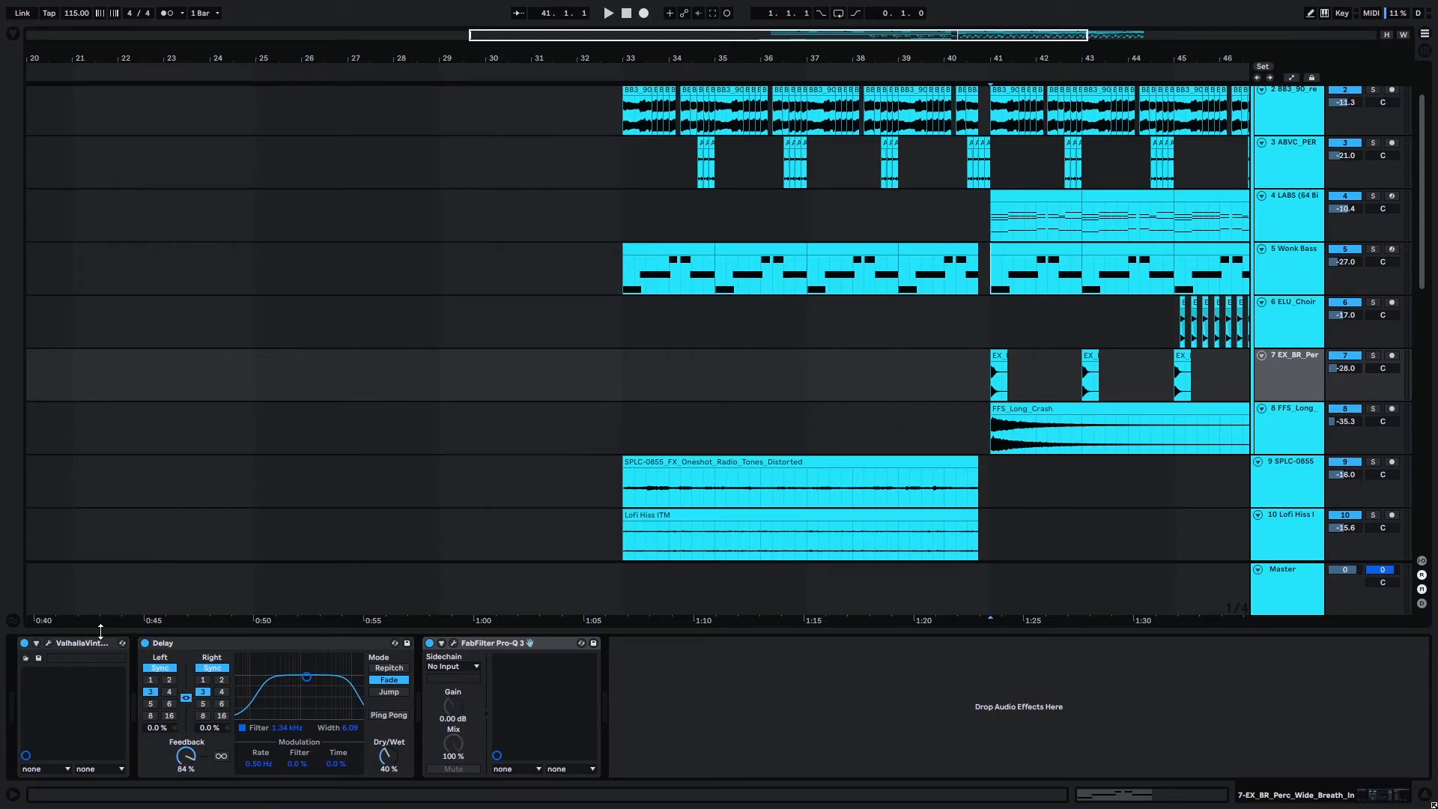
{"action": "left_click", "coordinate": [451, 642]}
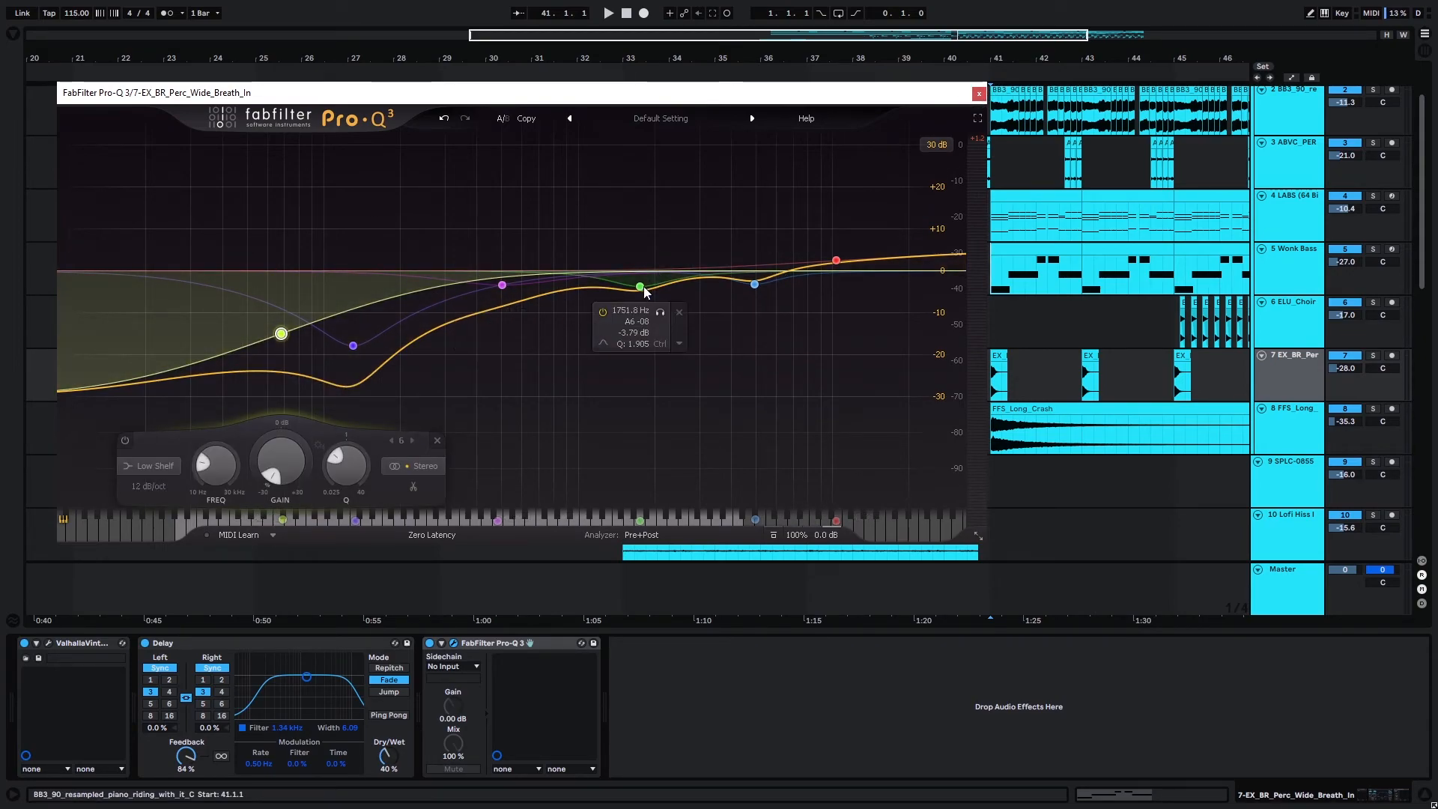
Select the FFS_Long_Crash track to examine its device chain and clip.
{"action": "left_click", "coordinate": [1289, 428]}
{"action": "scroll", "coordinate": [1174, 411], "scroll_direction": "down", "scroll_amount": 3}
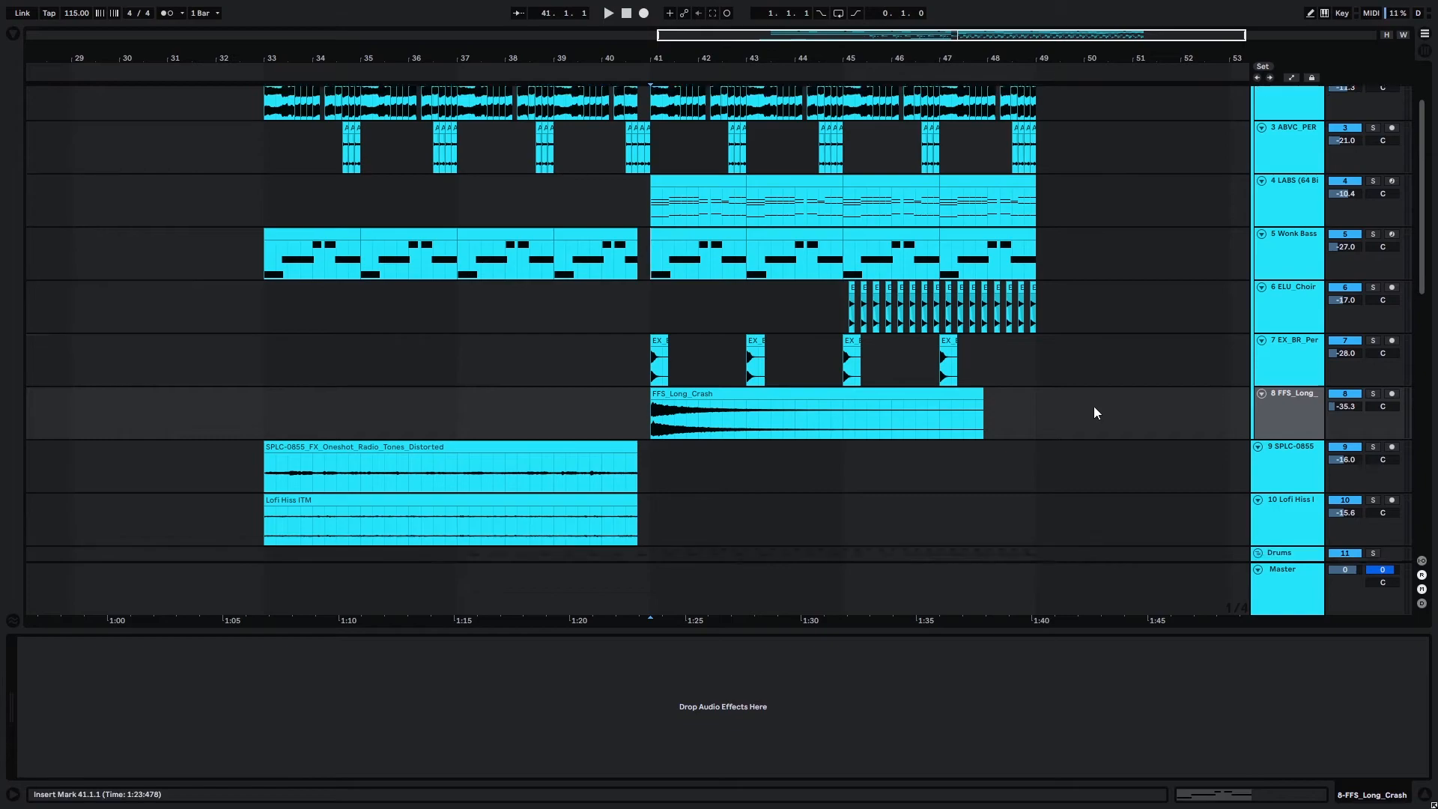
{"action": "scroll", "coordinate": [639, 324], "scroll_direction": "down", "scroll_amount": 10}
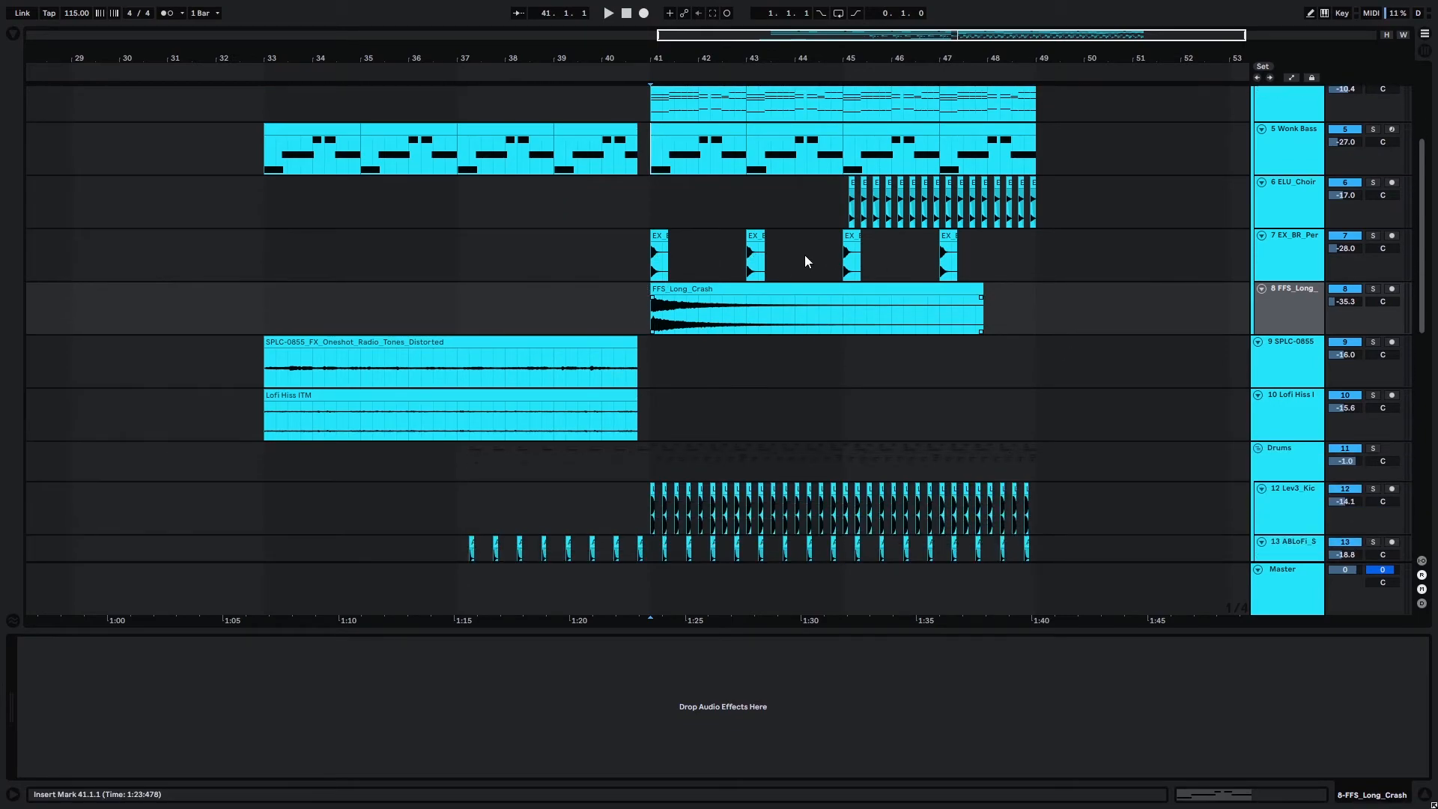
Examine the Drums group's effects and the Lev3_Kick track's FabFilter Pro-Q 3 curve, closing the EQ window.
{"action": "left_click", "coordinate": [1288, 192]}
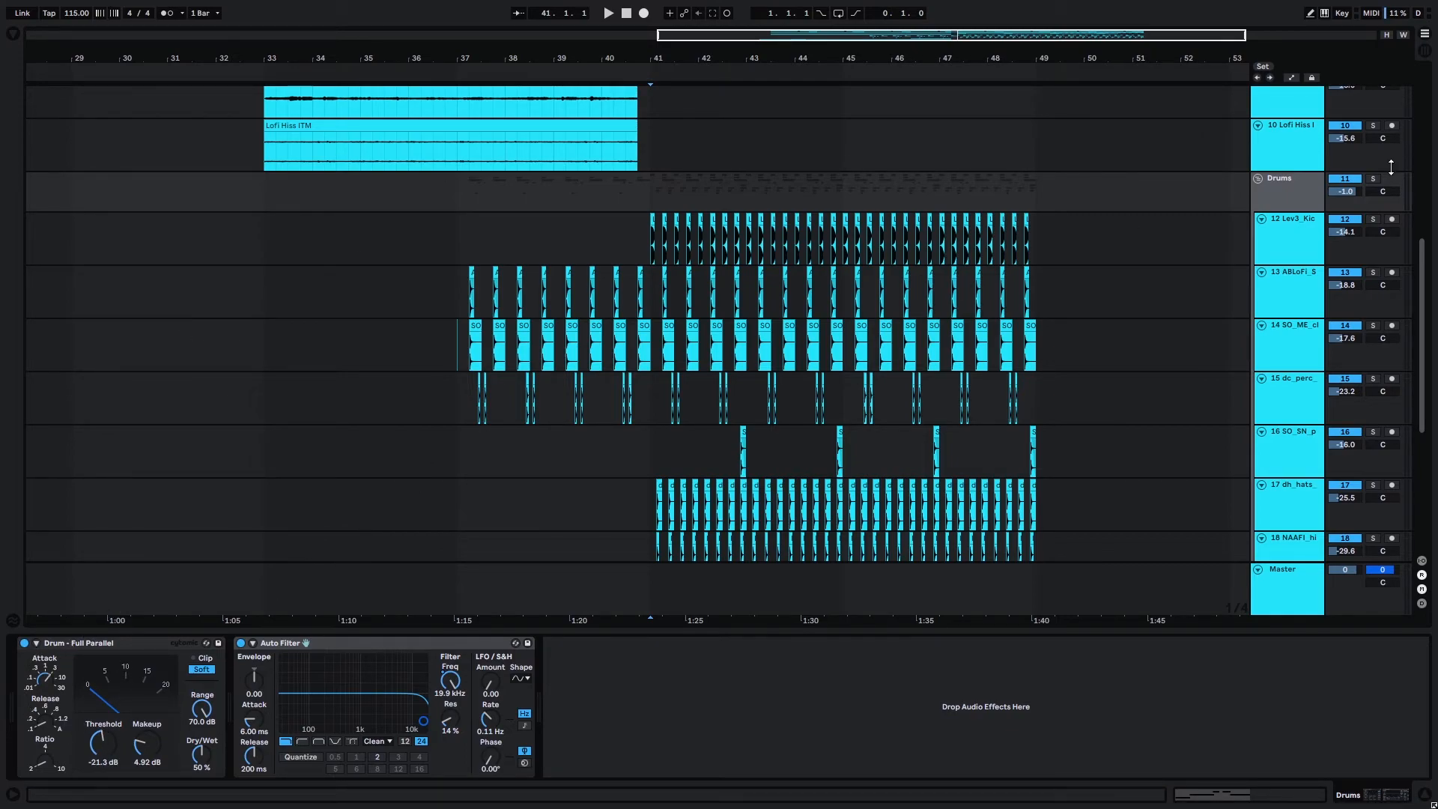
{"action": "left_click", "coordinate": [1282, 251]}
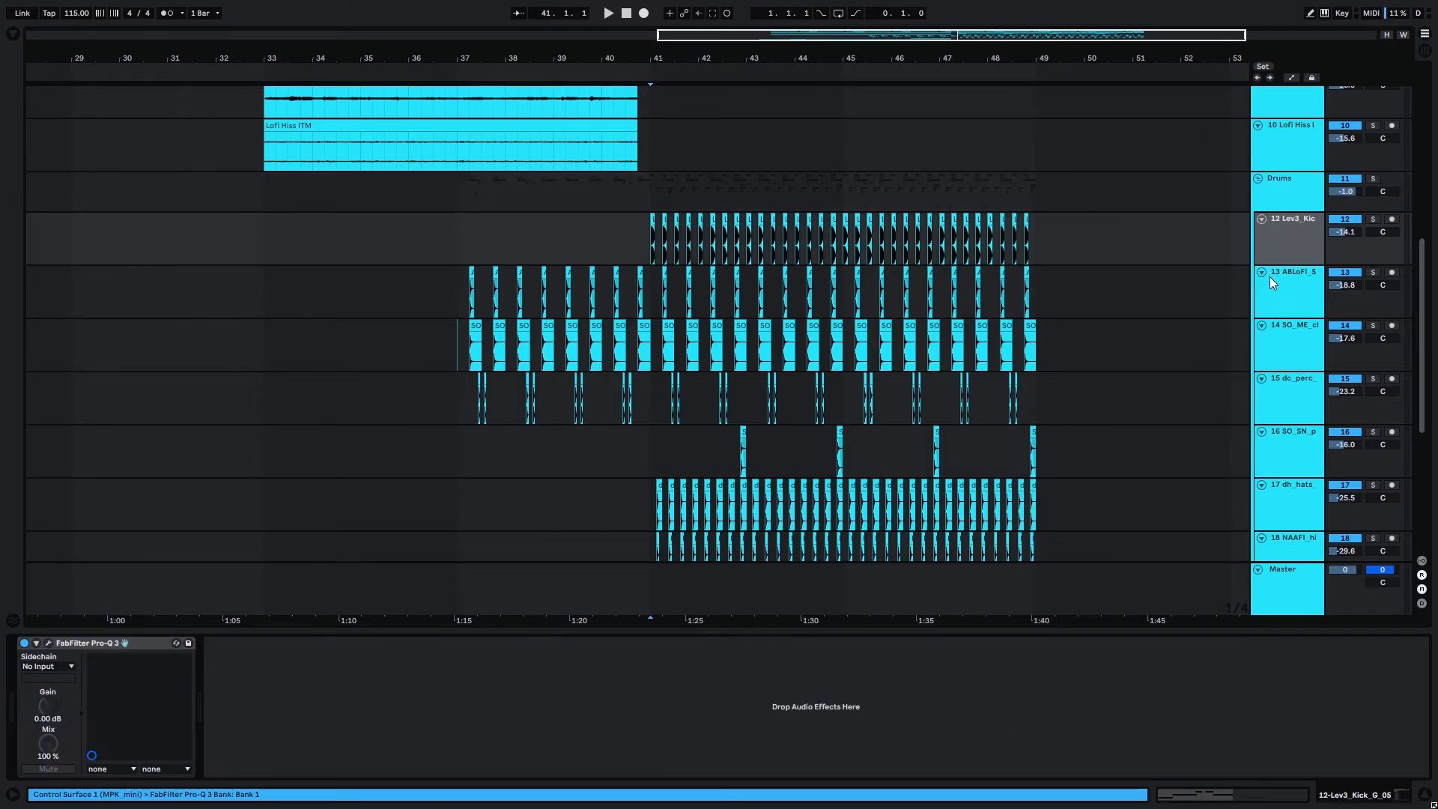
{"action": "left_click", "coordinate": [47, 642]}
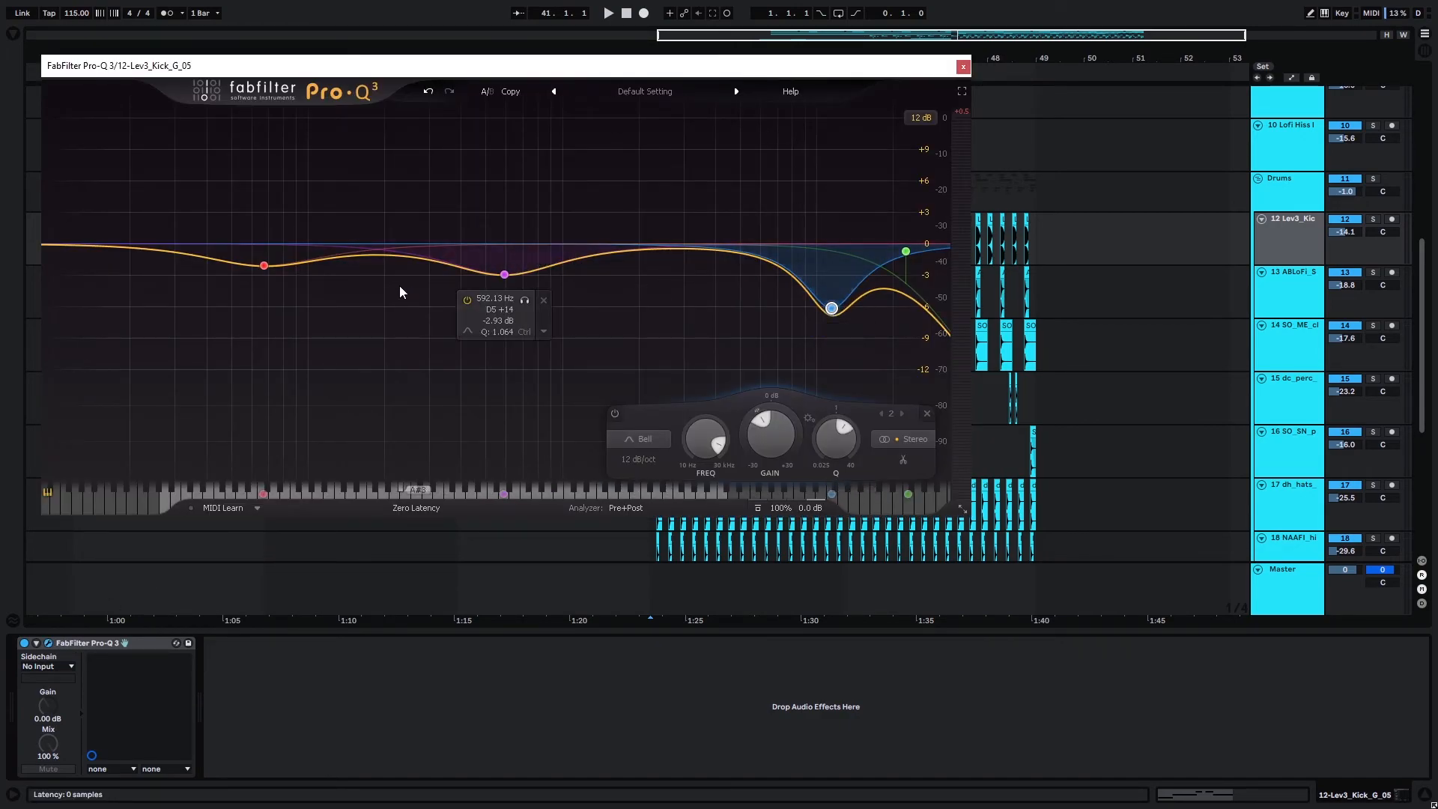
{"action": "left_click", "coordinate": [963, 66]}
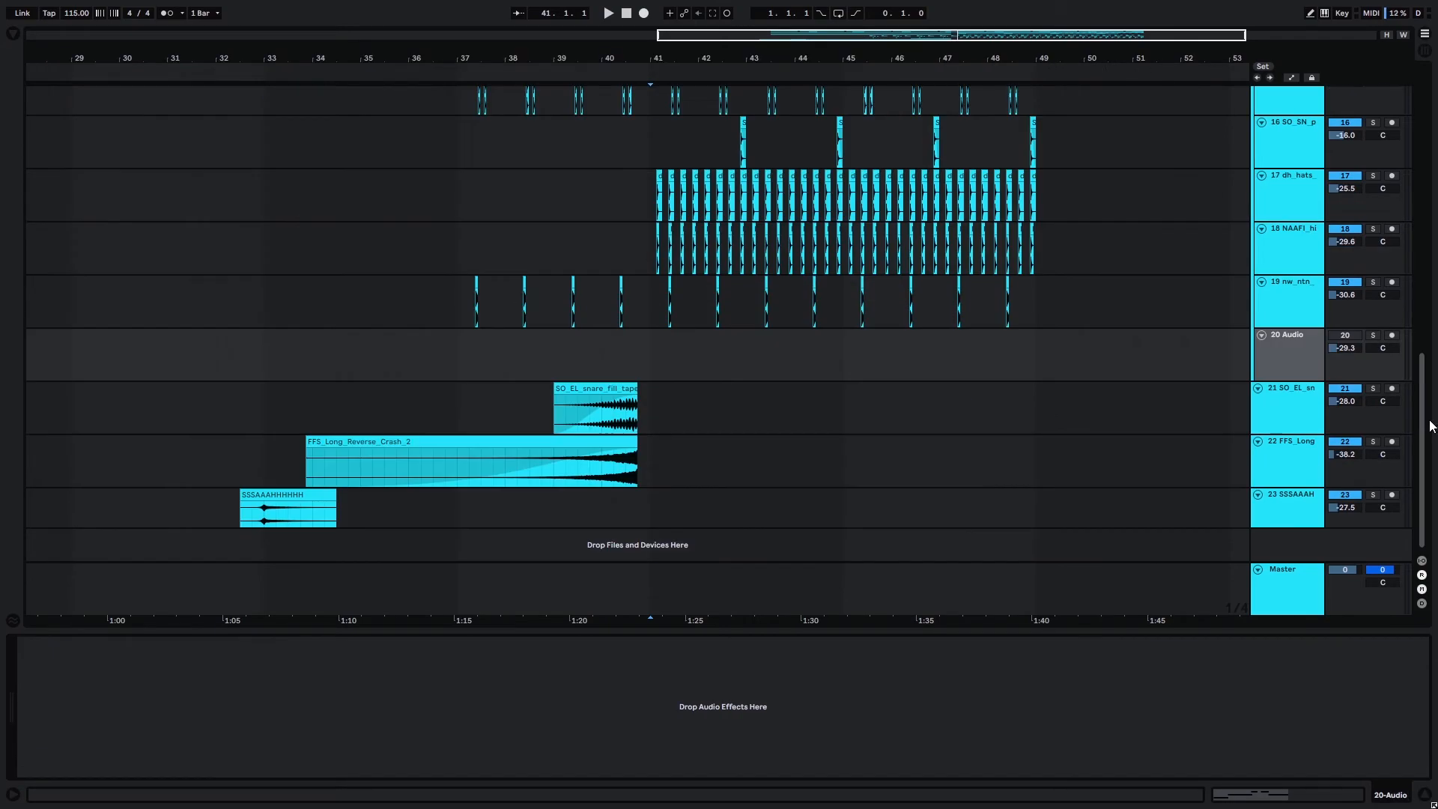
Place the insert marker at bar 33 on the resampled piano track and examine its Auto Filter there.
{"action": "left_click_drag", "start_coordinate": [1422, 363], "coordinate": [1369, 43]}
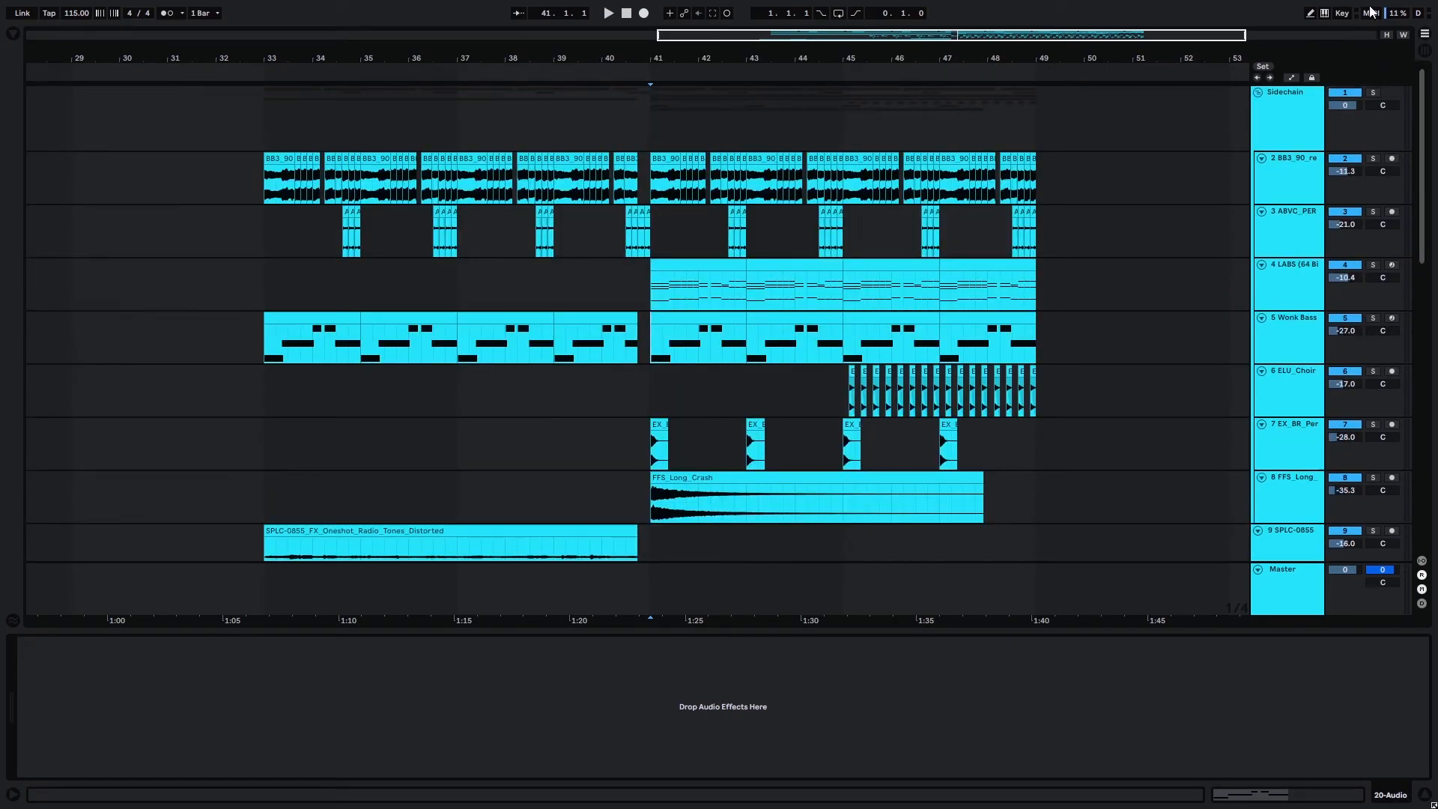
{"action": "left_click_drag", "start_coordinate": [747, 36], "coordinate": [569, 35]}
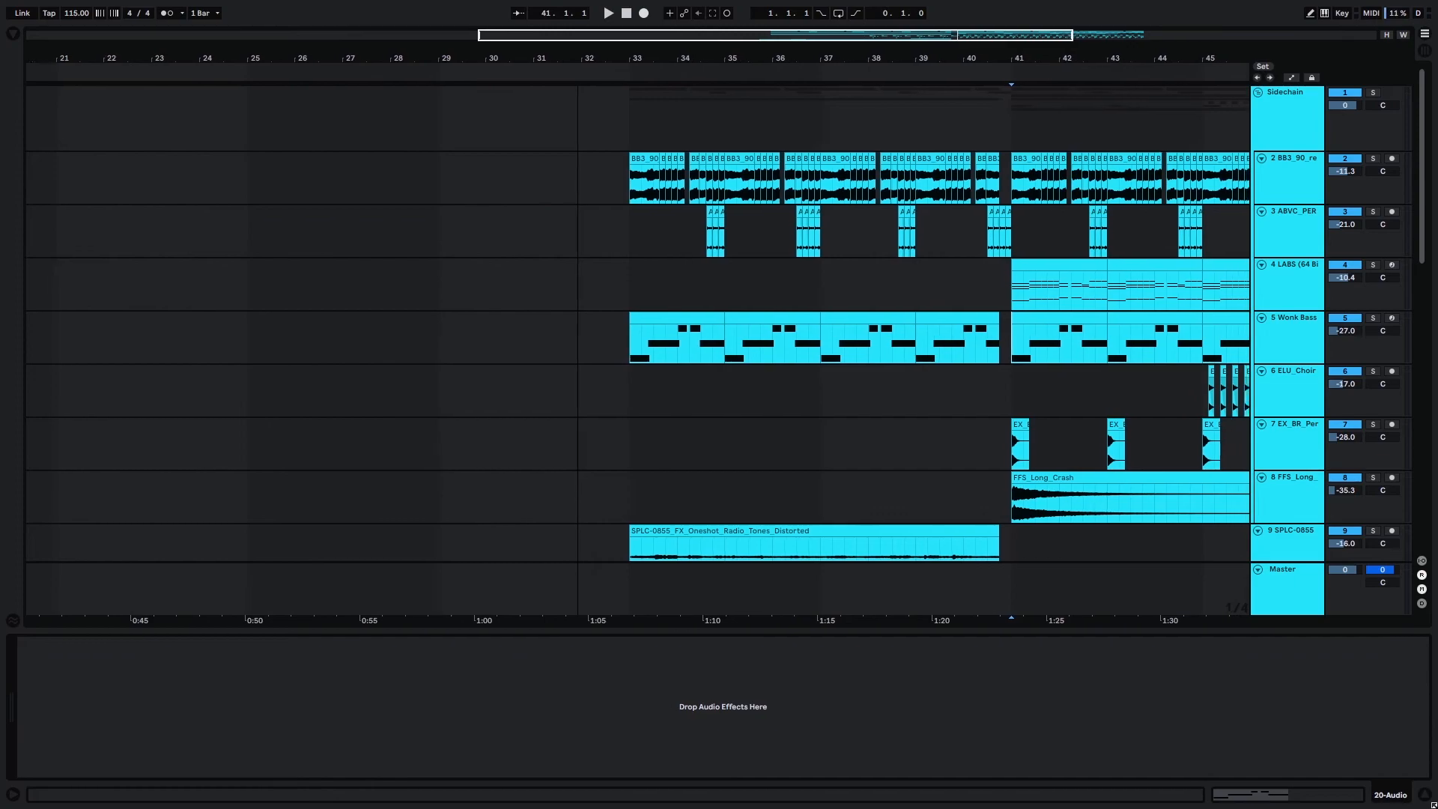
{"action": "left_click", "coordinate": [639, 161]}
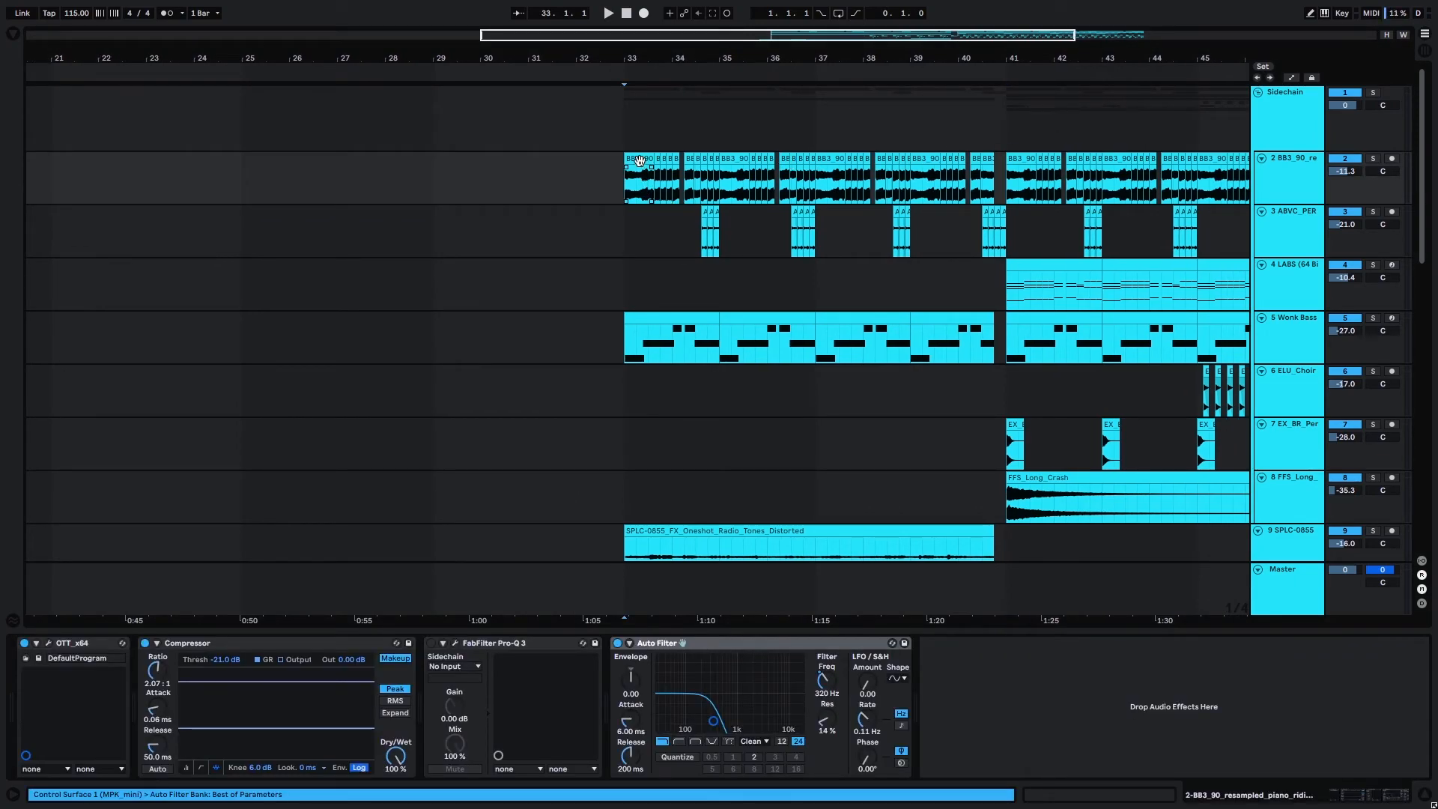
{"action": "scroll", "coordinate": [760, 156], "scroll_direction": "down", "scroll_amount": 3}
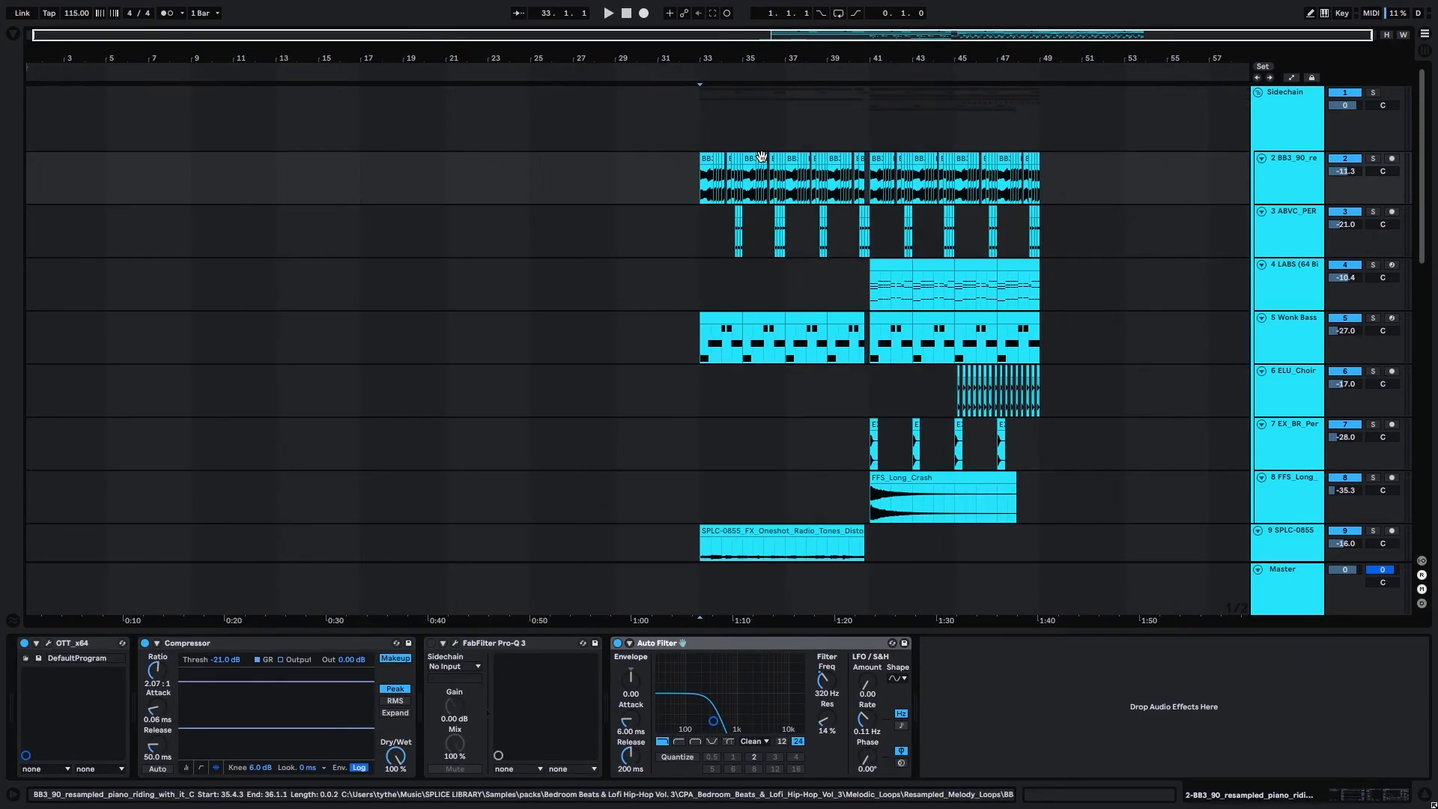
Play the soloed SPLC-0855 radio tones track from bar 33.
{"action": "scroll", "coordinate": [760, 157], "scroll_direction": "up", "scroll_amount": 3}
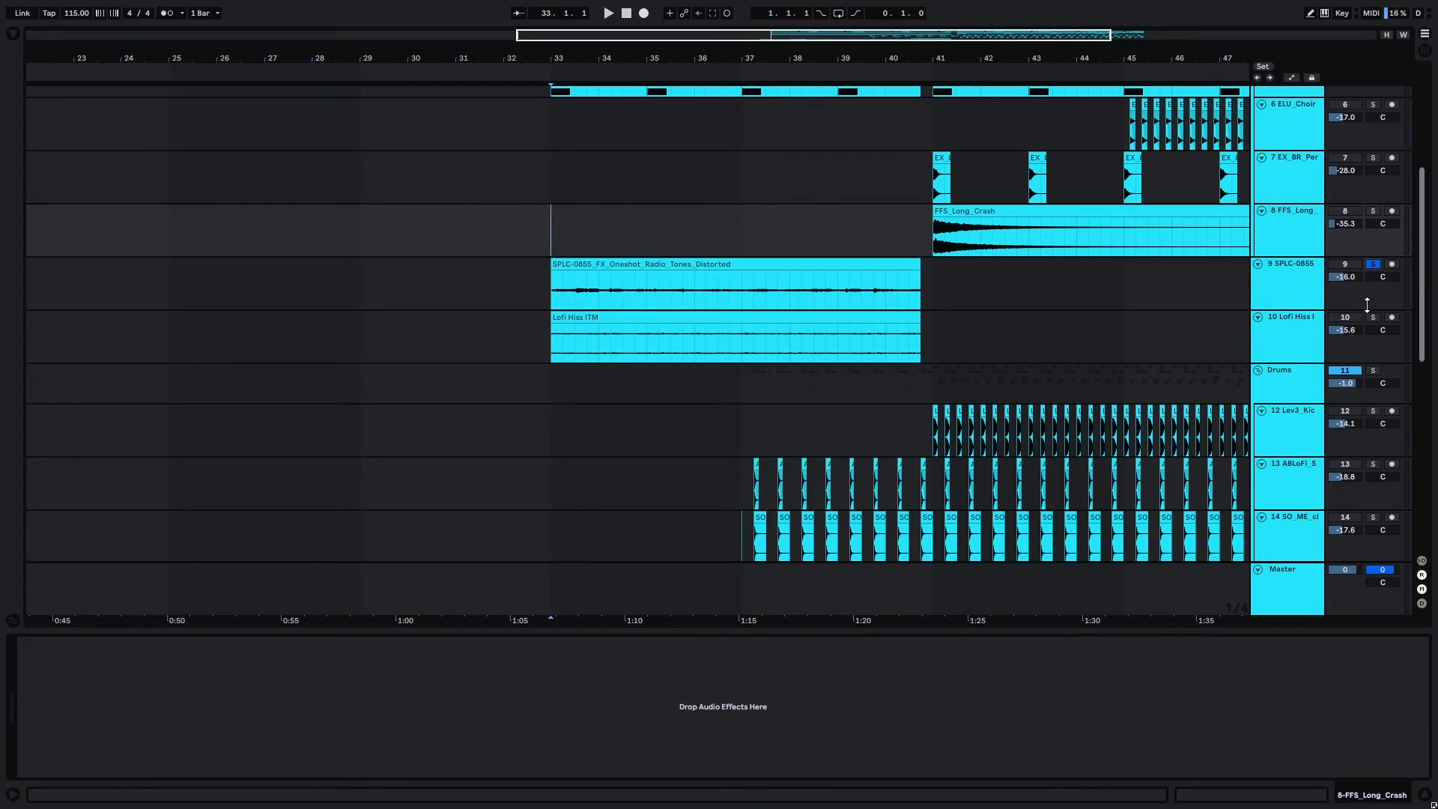
{"action": "scroll", "coordinate": [564, 286], "scroll_direction": "up", "scroll_amount": 5}
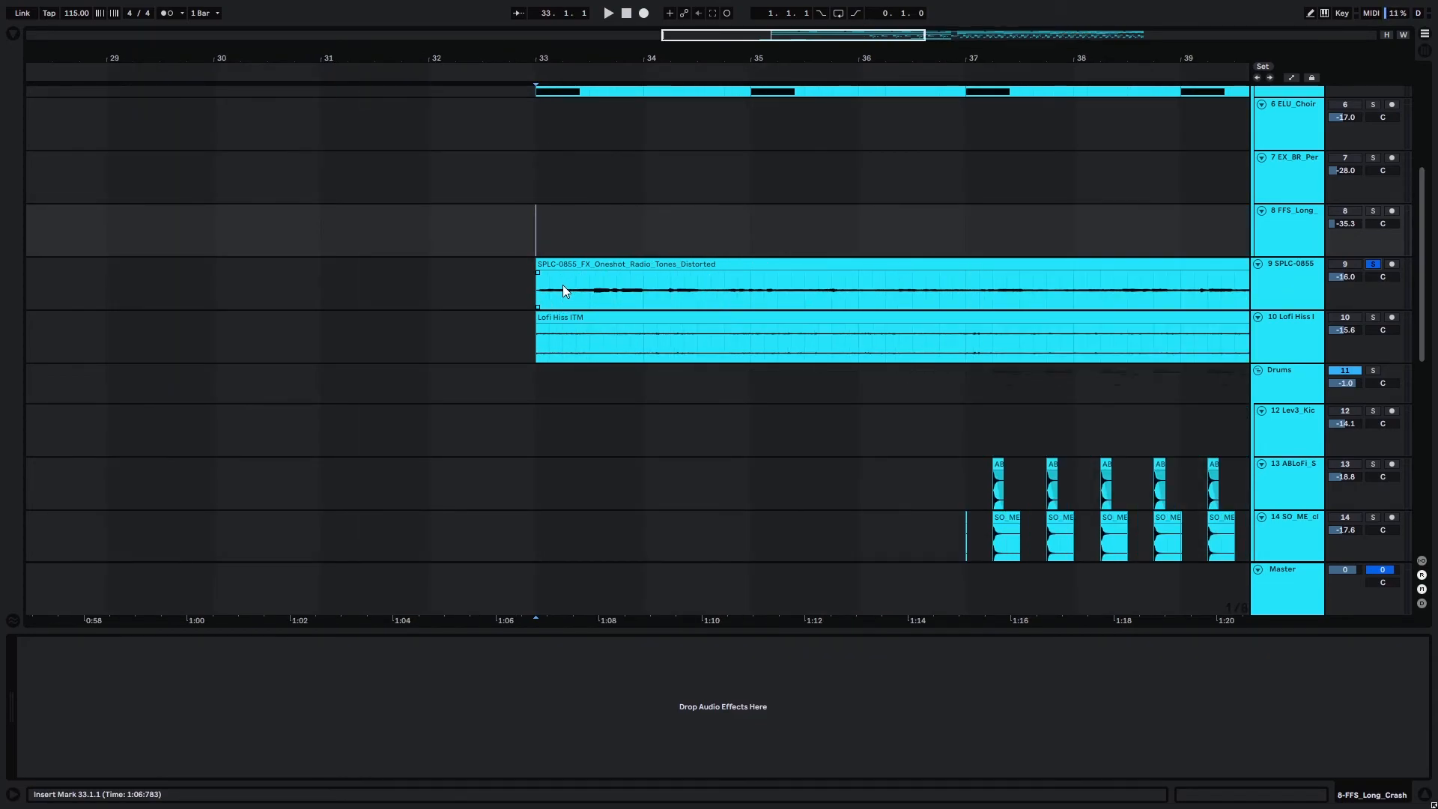
{"action": "scroll", "coordinate": [563, 289], "scroll_direction": "down", "scroll_amount": 2}
{"action": "key", "text": "space"}
Solo the Lofi Hiss track, play it from bar 33 and stop playback.
{"action": "left_click", "coordinate": [1372, 316]}
{"action": "scroll", "coordinate": [736, 268], "scroll_direction": "down", "scroll_amount": 3}
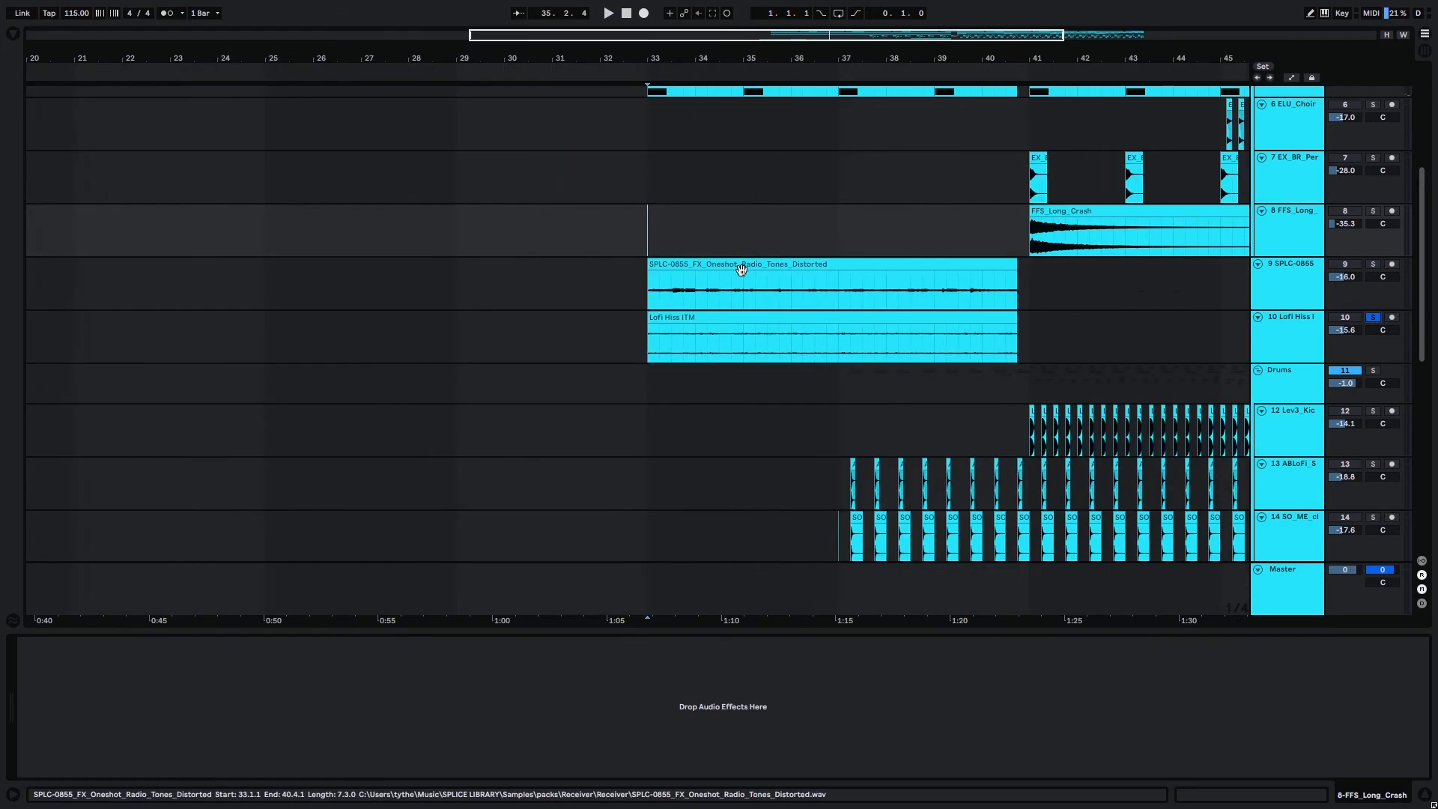
{"action": "left_click", "coordinate": [648, 329]}
{"action": "key", "text": "space"}
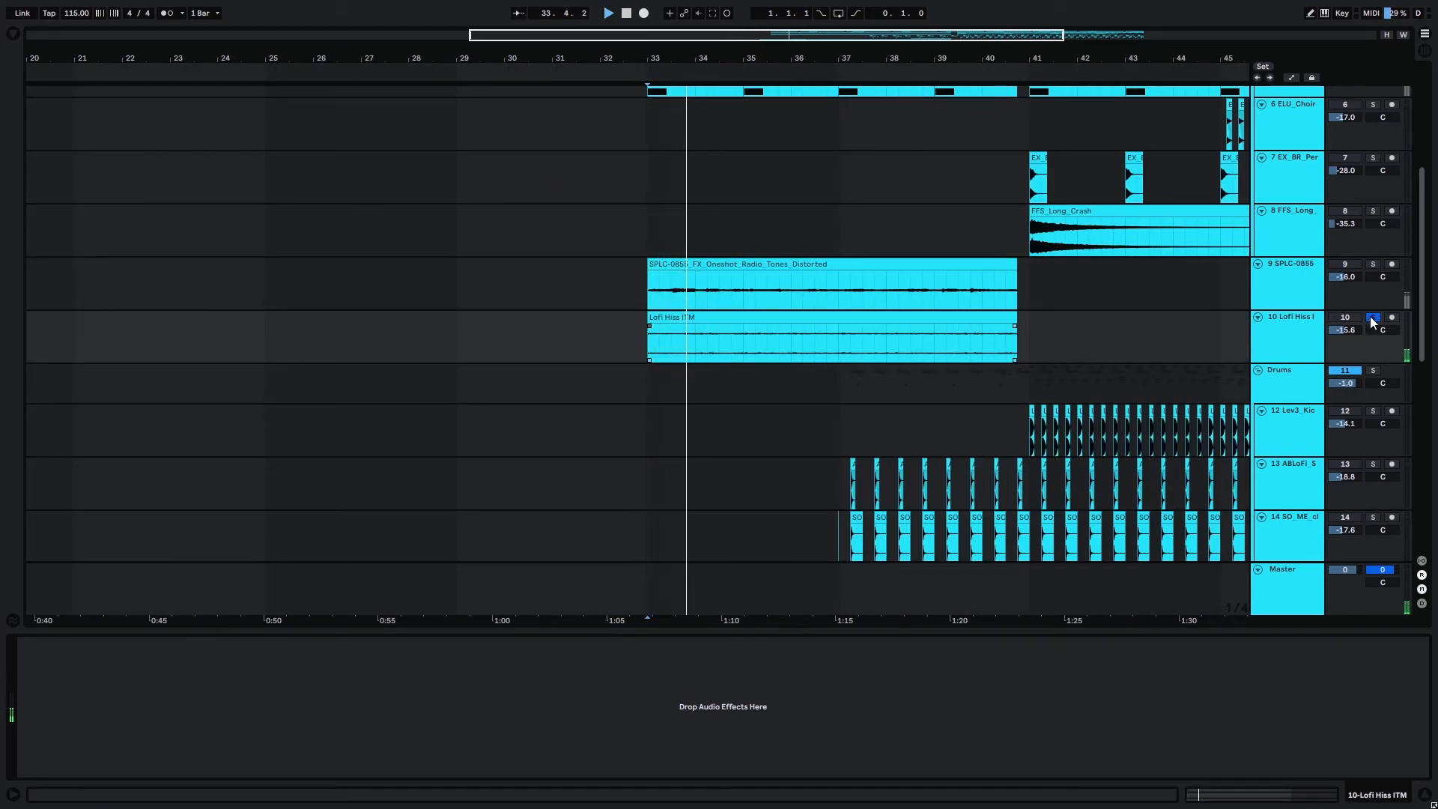
{"action": "key", "text": "space"}
Examine how the drum and percussion clips are arranged across the Drums group from bar 37.
{"action": "scroll", "coordinate": [670, 159], "scroll_direction": "down", "scroll_amount": 5}
{"action": "scroll", "coordinate": [670, 159], "scroll_direction": "right", "scroll_amount": 3}
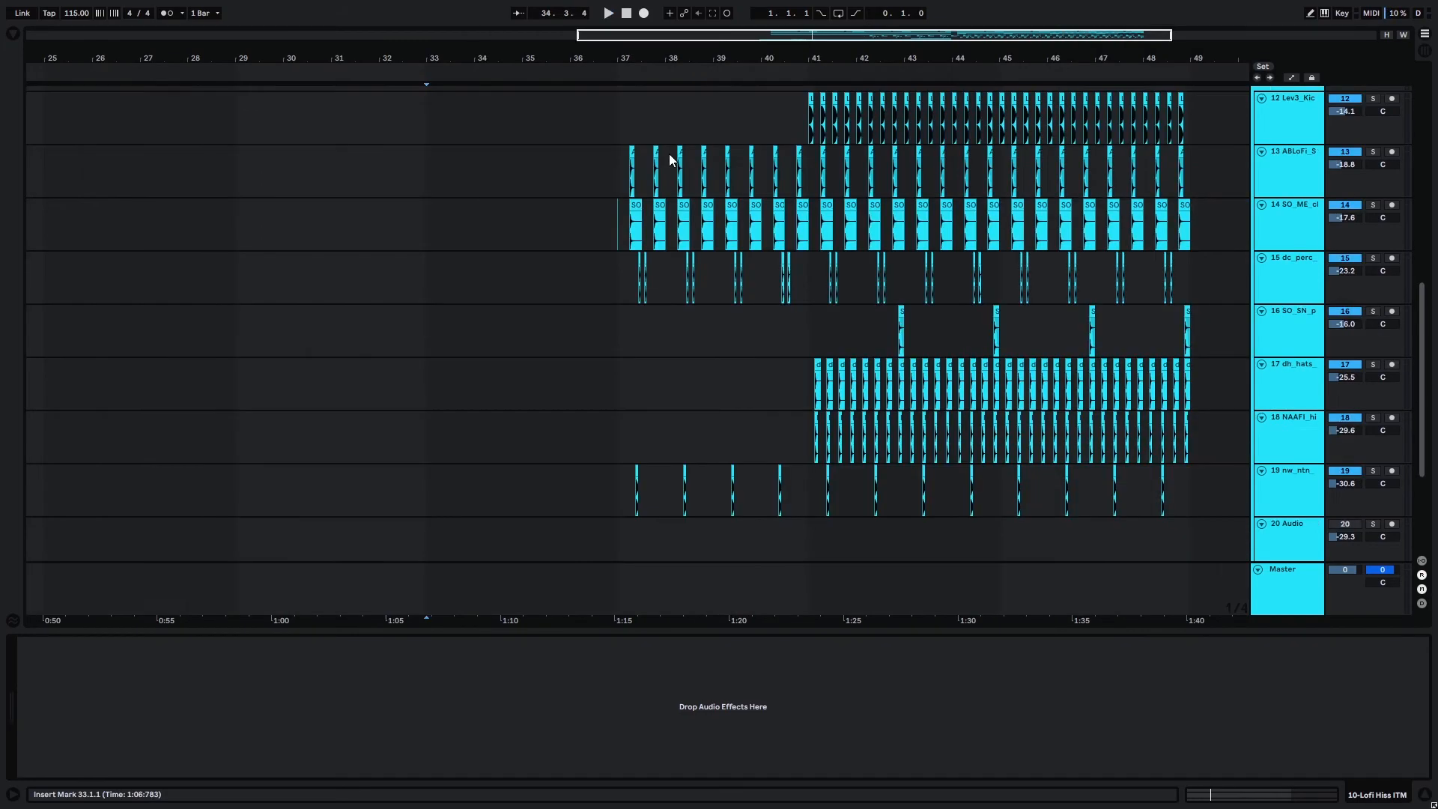
{"action": "scroll", "coordinate": [778, 226], "scroll_direction": "up", "scroll_amount": 2}
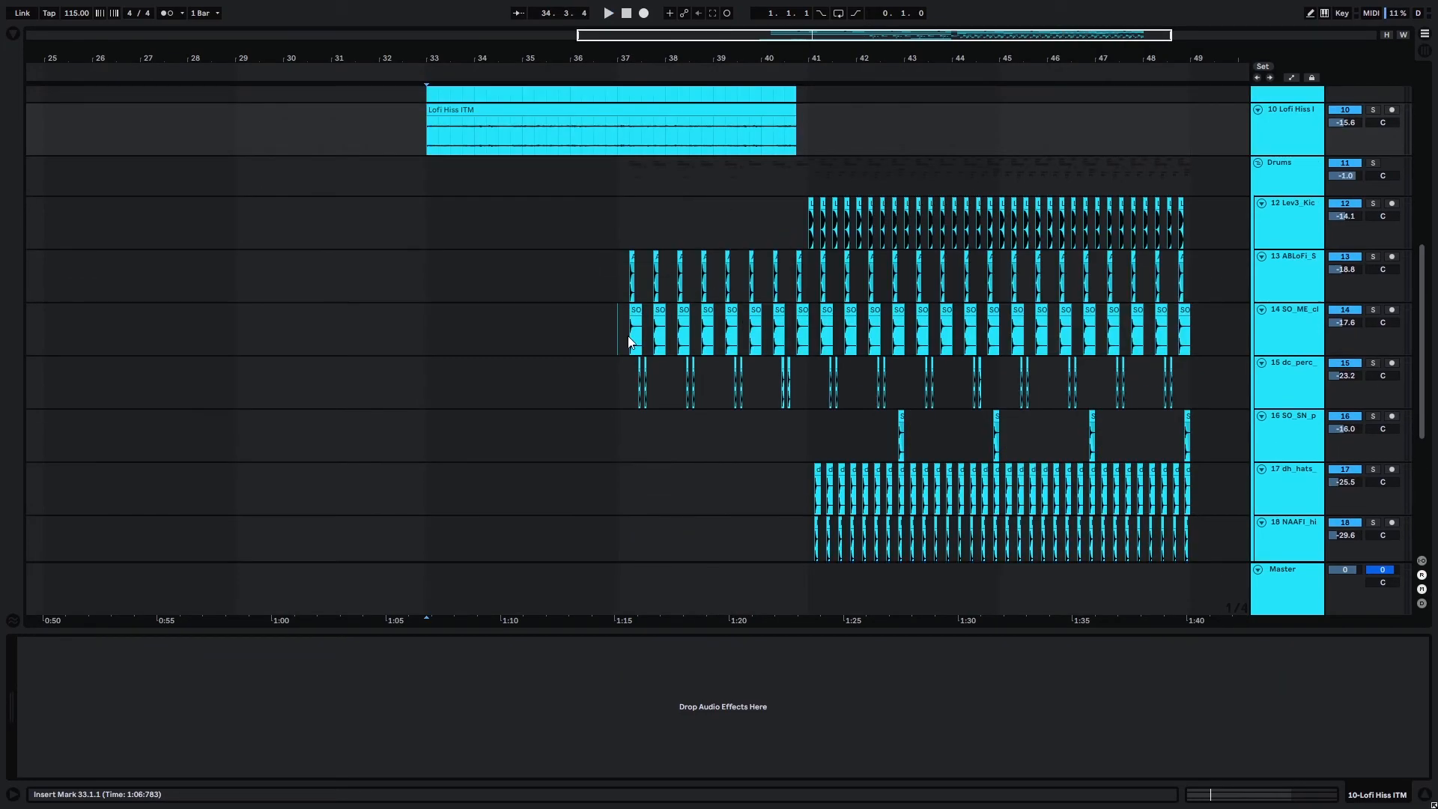
{"action": "scroll", "coordinate": [700, 291], "scroll_direction": "down", "scroll_amount": 2}
{"action": "scroll", "coordinate": [676, 183], "scroll_direction": "up", "scroll_amount": 1}
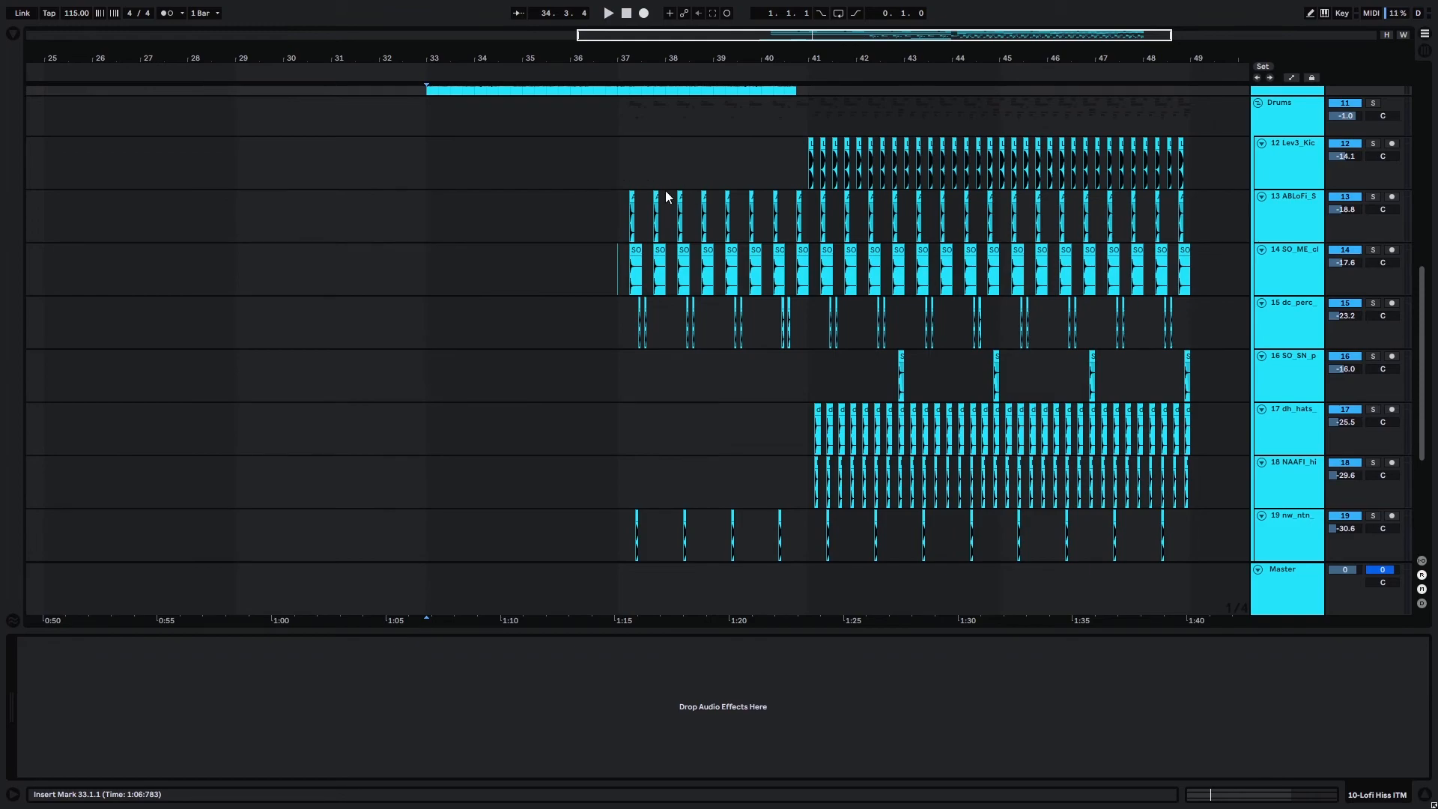
{"action": "scroll", "coordinate": [780, 197], "scroll_direction": "up", "scroll_amount": 3}
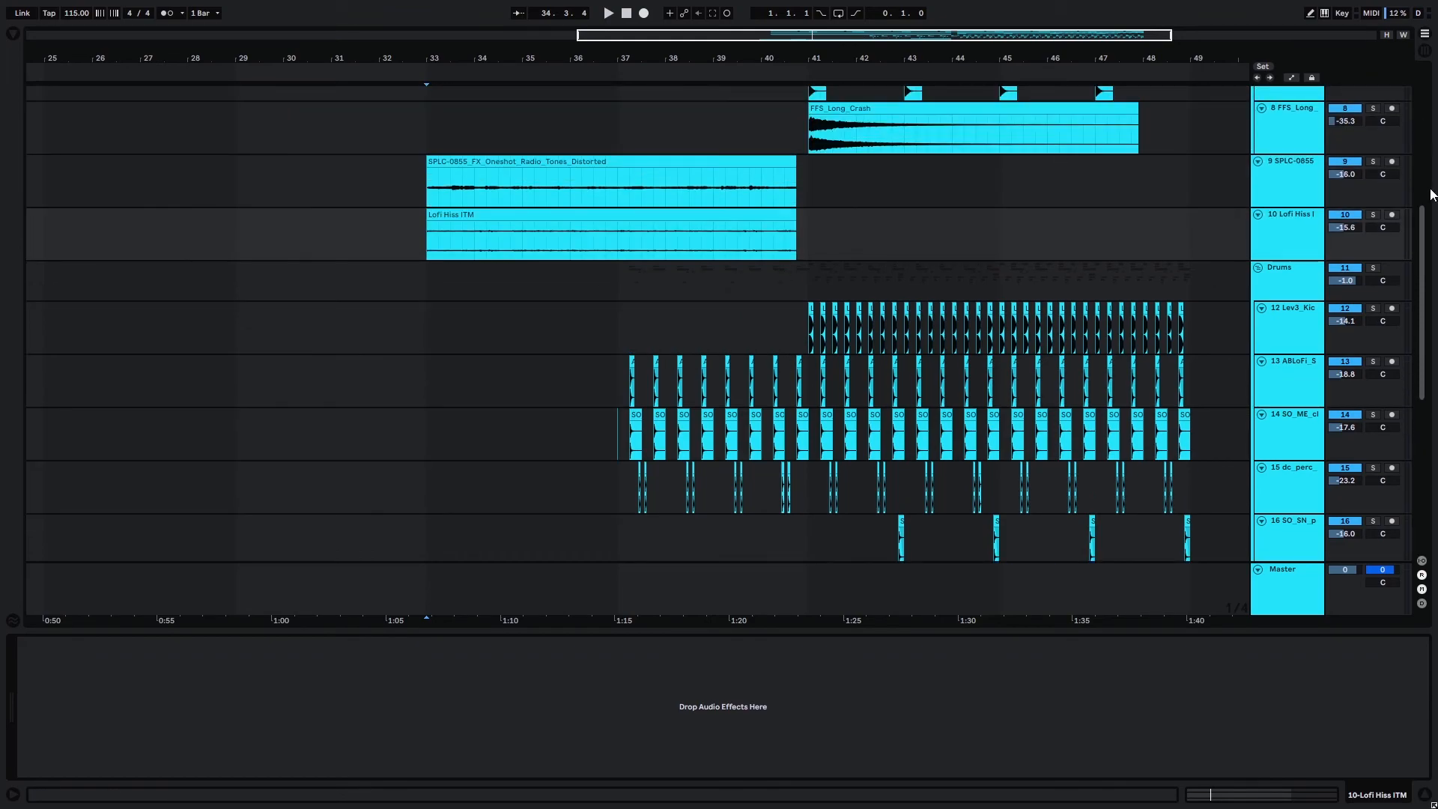
Examine the snare fill riser, reverse crash and SSSAAAHHHHHH effect clips leading up to bar 41.
{"action": "left_click_drag", "start_coordinate": [1417, 255], "coordinate": [1403, 417]}
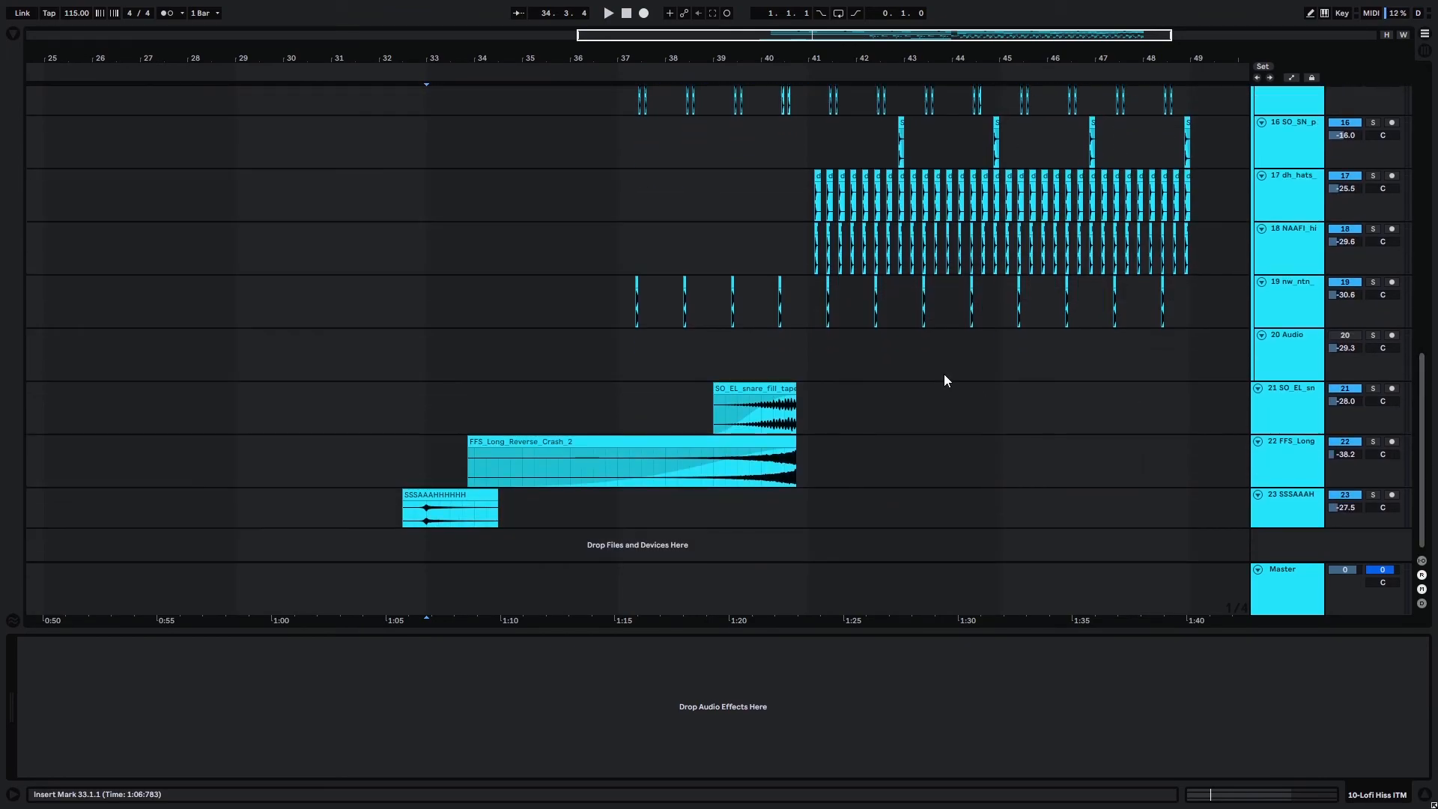
{"action": "scroll", "coordinate": [782, 416], "scroll_direction": "up", "scroll_amount": 1}
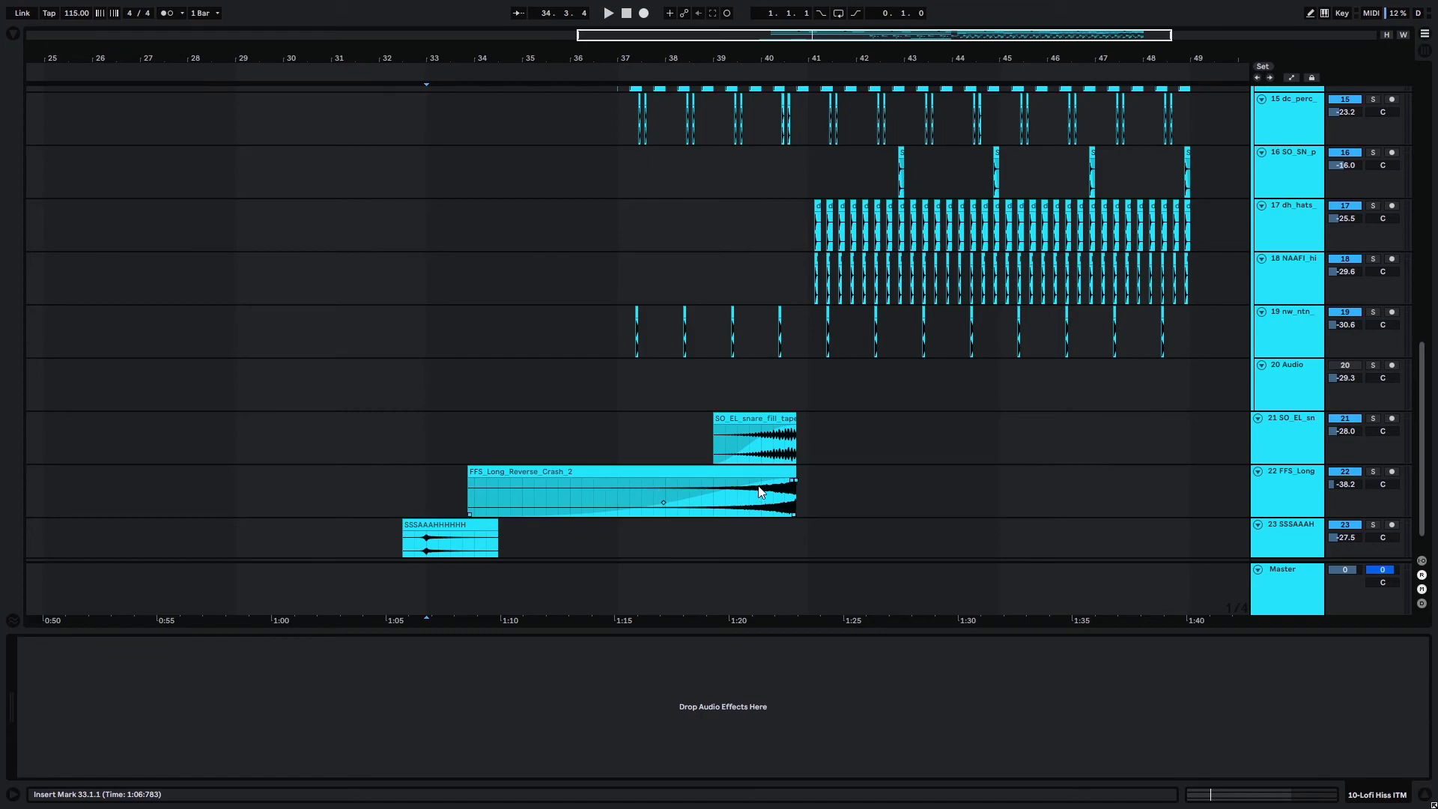
{"action": "scroll", "coordinate": [830, 457], "scroll_direction": "up", "scroll_amount": 5, "text": "ctrl"}
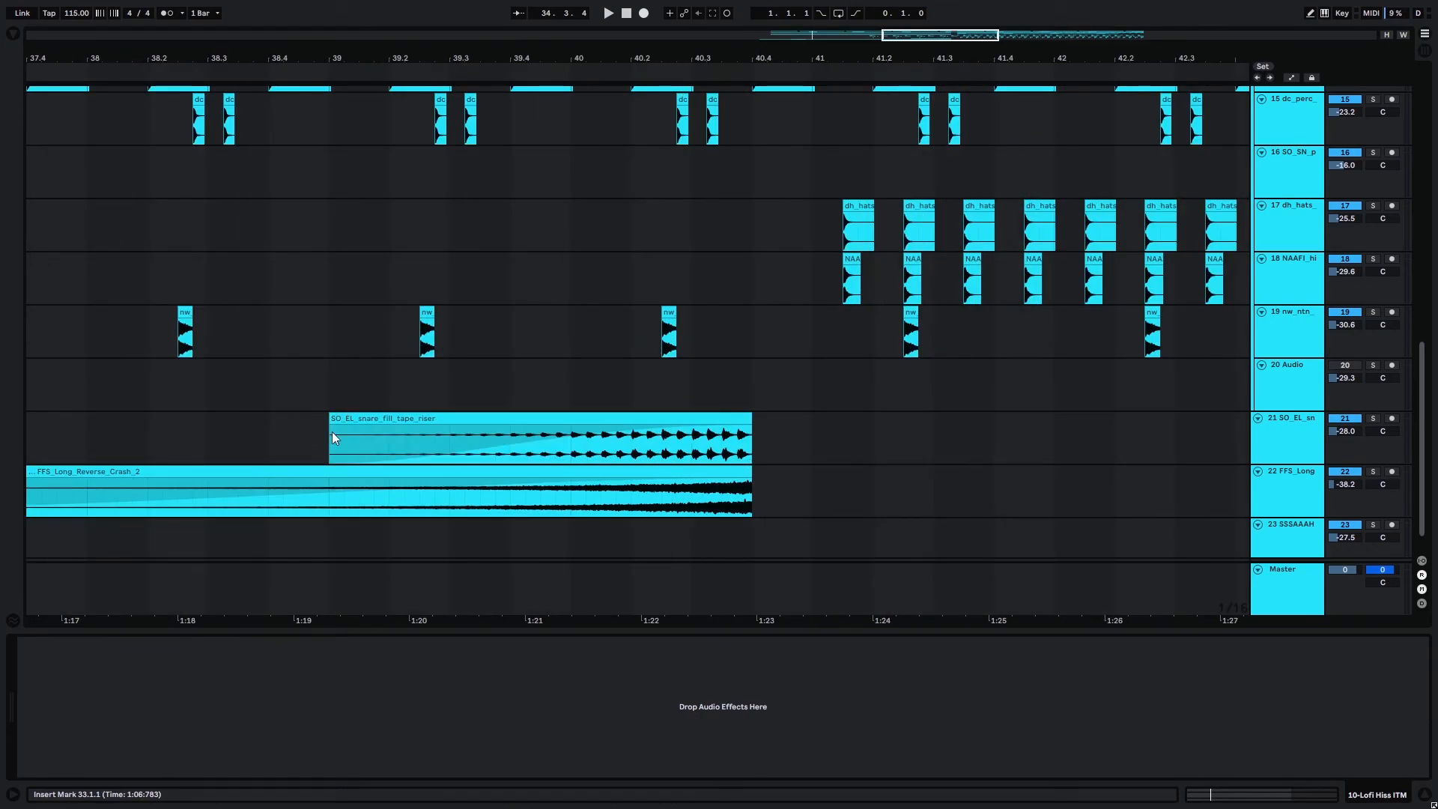
{"action": "scroll", "coordinate": [736, 384], "scroll_direction": "down", "scroll_amount": 6, "text": "ctrl"}
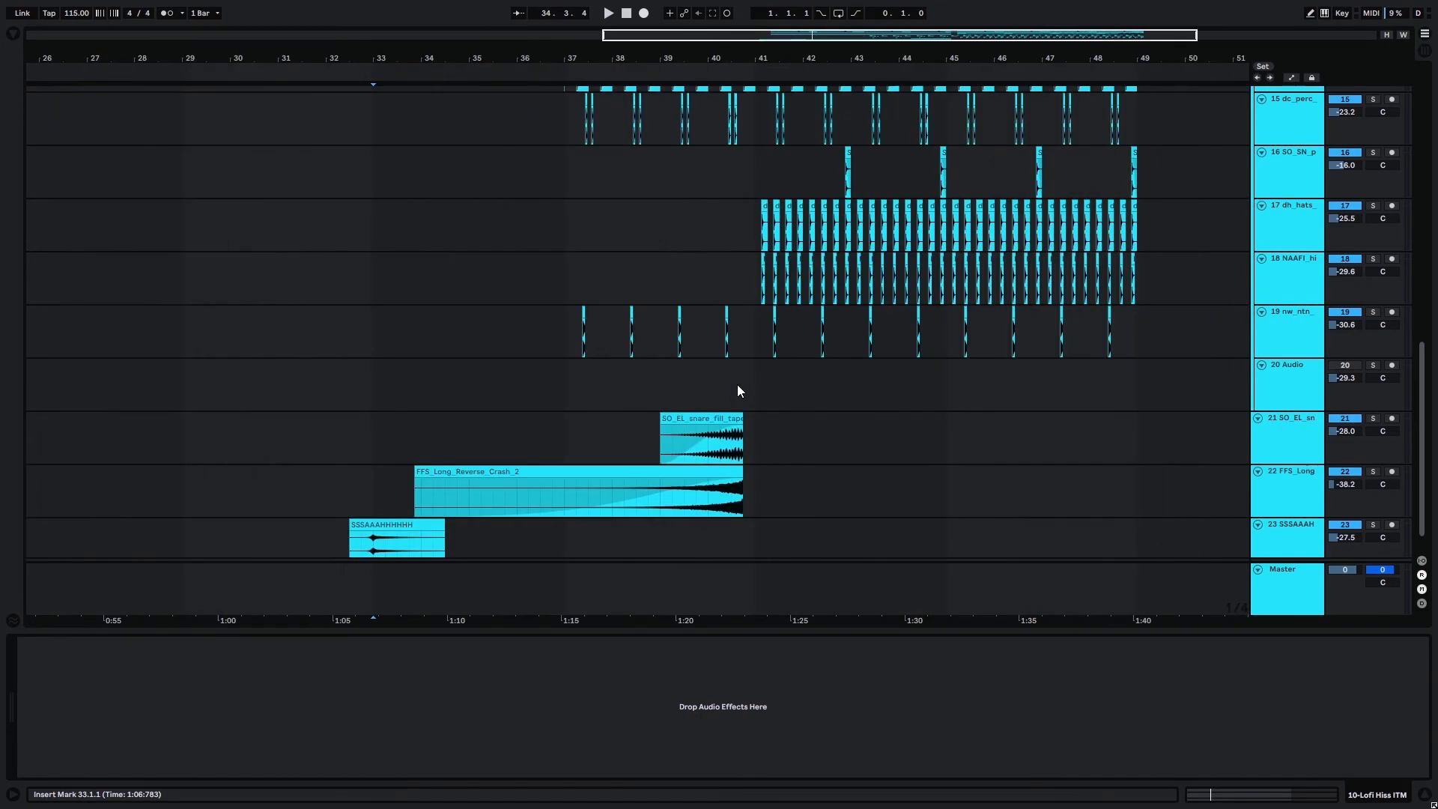
Place the insert marker at 32.3.1 on the Sidechain group track and play the full mix.
{"action": "scroll", "coordinate": [737, 384], "scroll_direction": "up", "scroll_amount": 10}
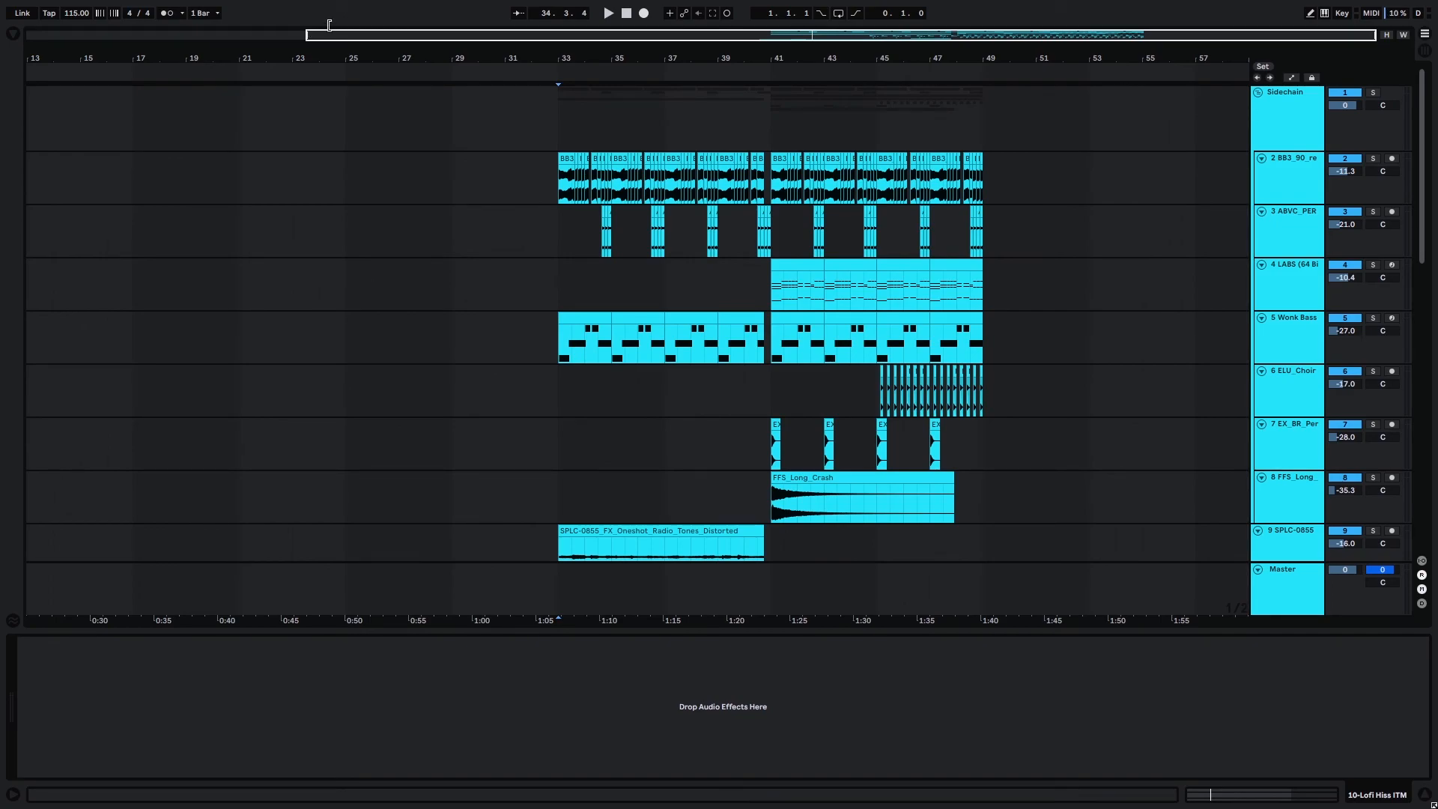
{"action": "left_click", "coordinate": [527, 106]}
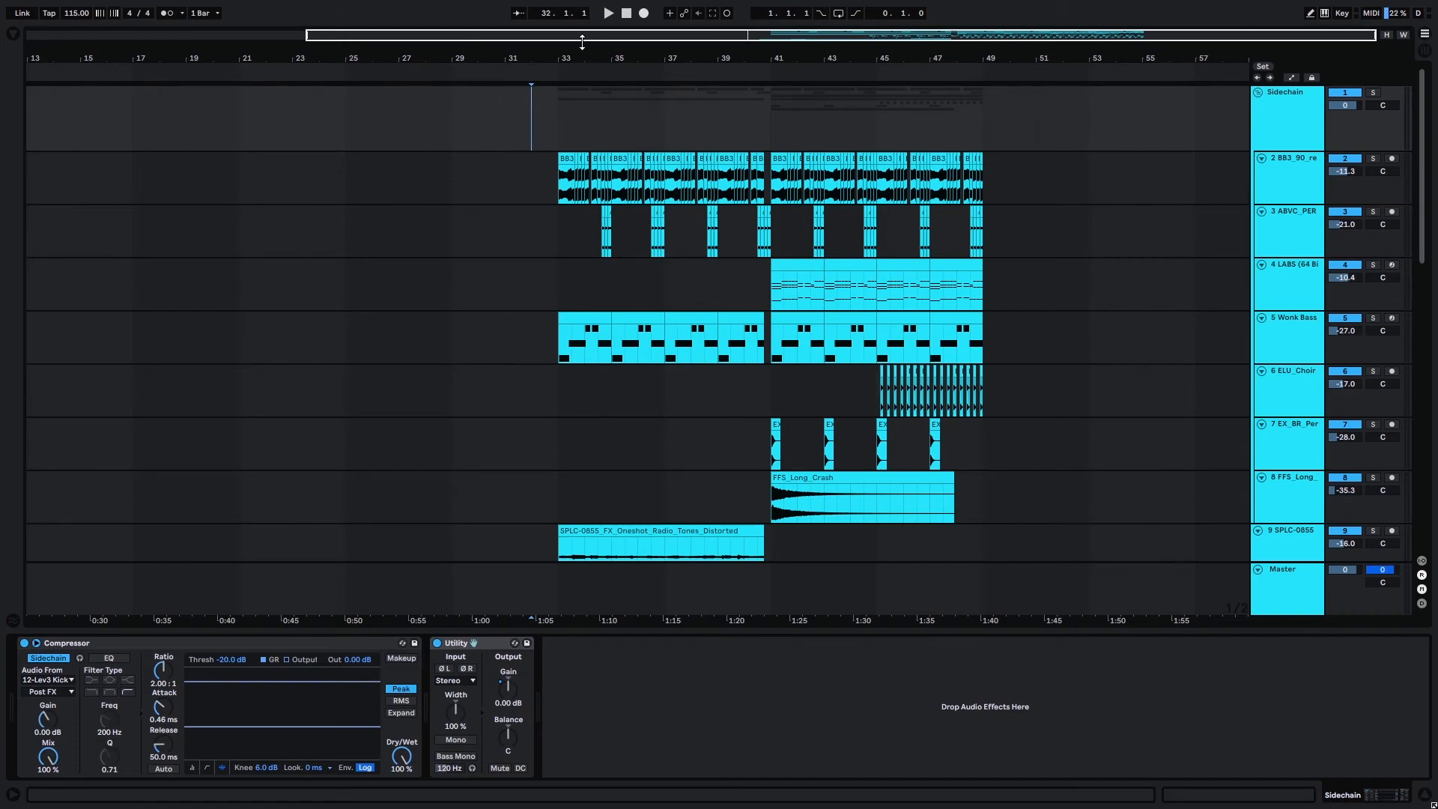
{"action": "left_click_drag", "start_coordinate": [1418, 140], "coordinate": [1394, 90]}
{"action": "left_click", "coordinate": [545, 118]}
{"action": "key", "text": "space"}
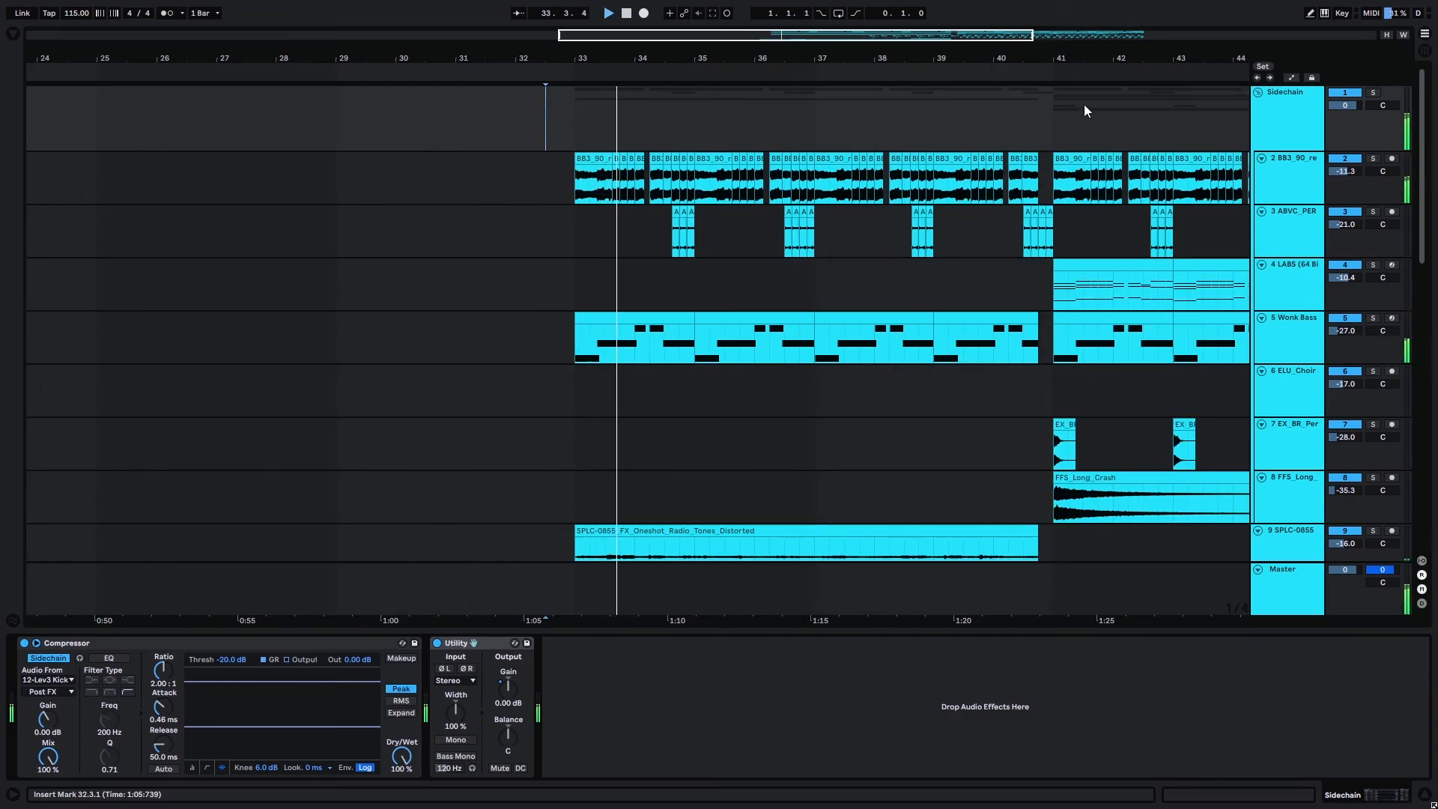
Hide the device view and examine the full arrangement across all tracks from bar 33 to bar 49 during playback.
{"action": "scroll", "coordinate": [1084, 105], "scroll_direction": "down", "scroll_amount": 5}
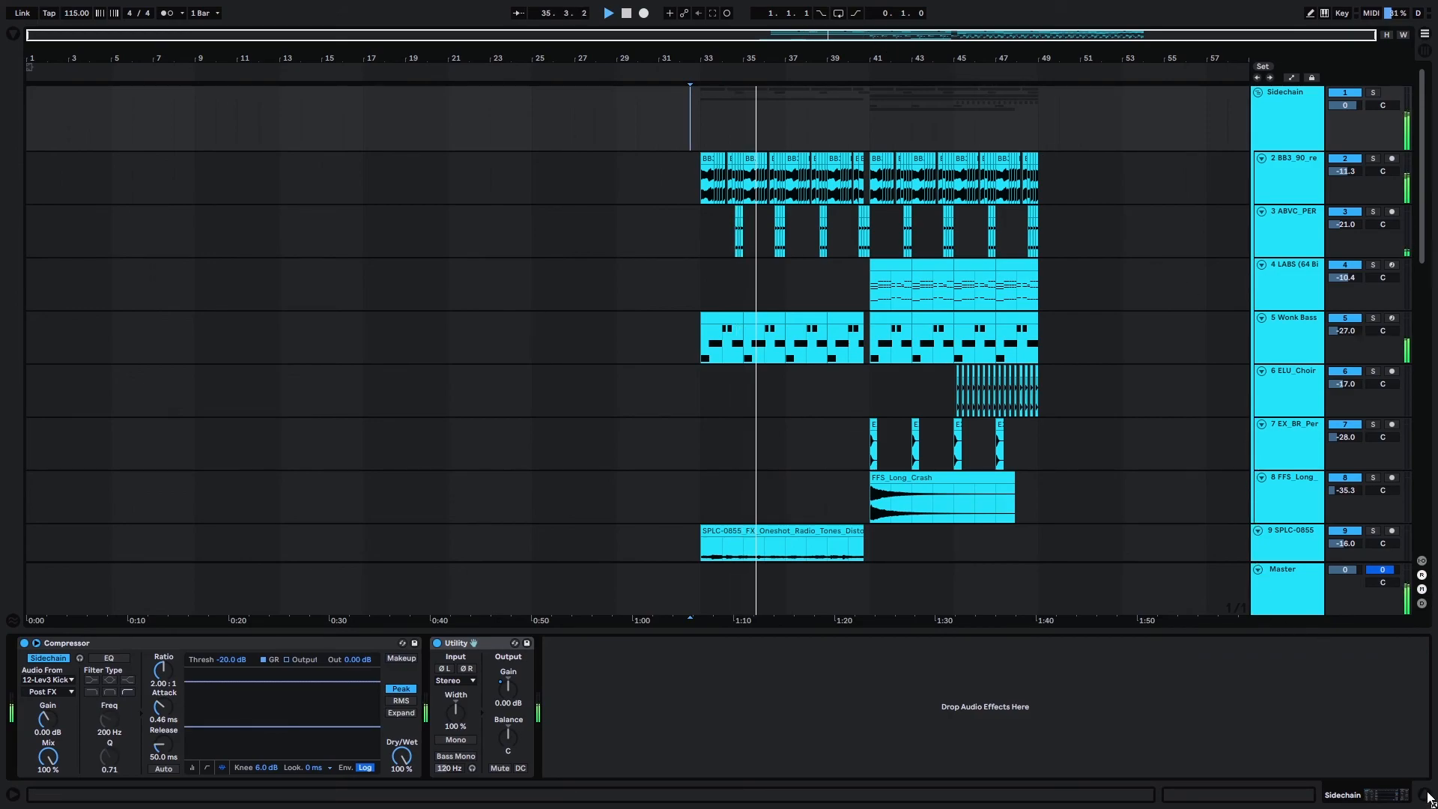
{"action": "left_click", "coordinate": [1423, 794]}
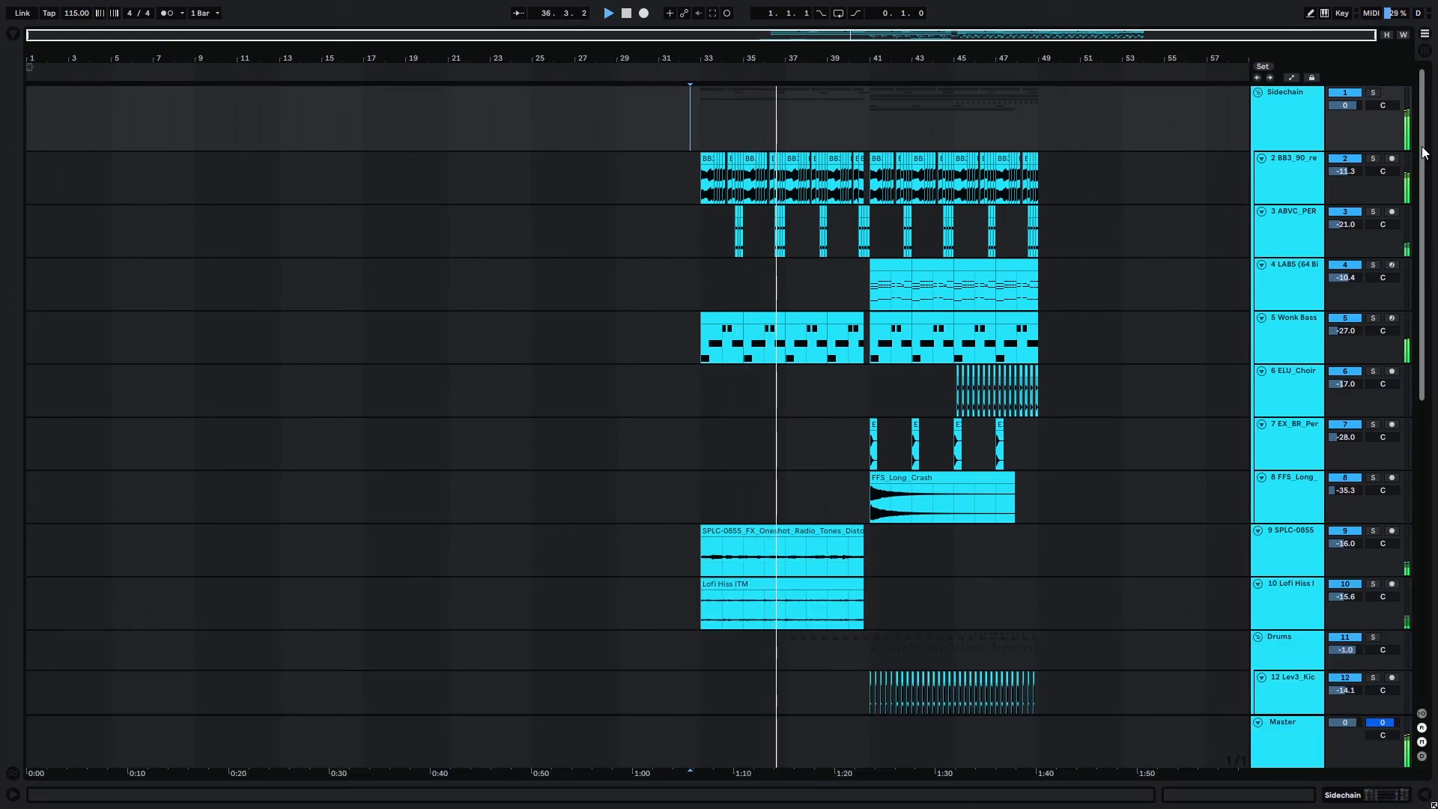
{"action": "left_click_drag", "start_coordinate": [1423, 154], "coordinate": [1427, 186]}
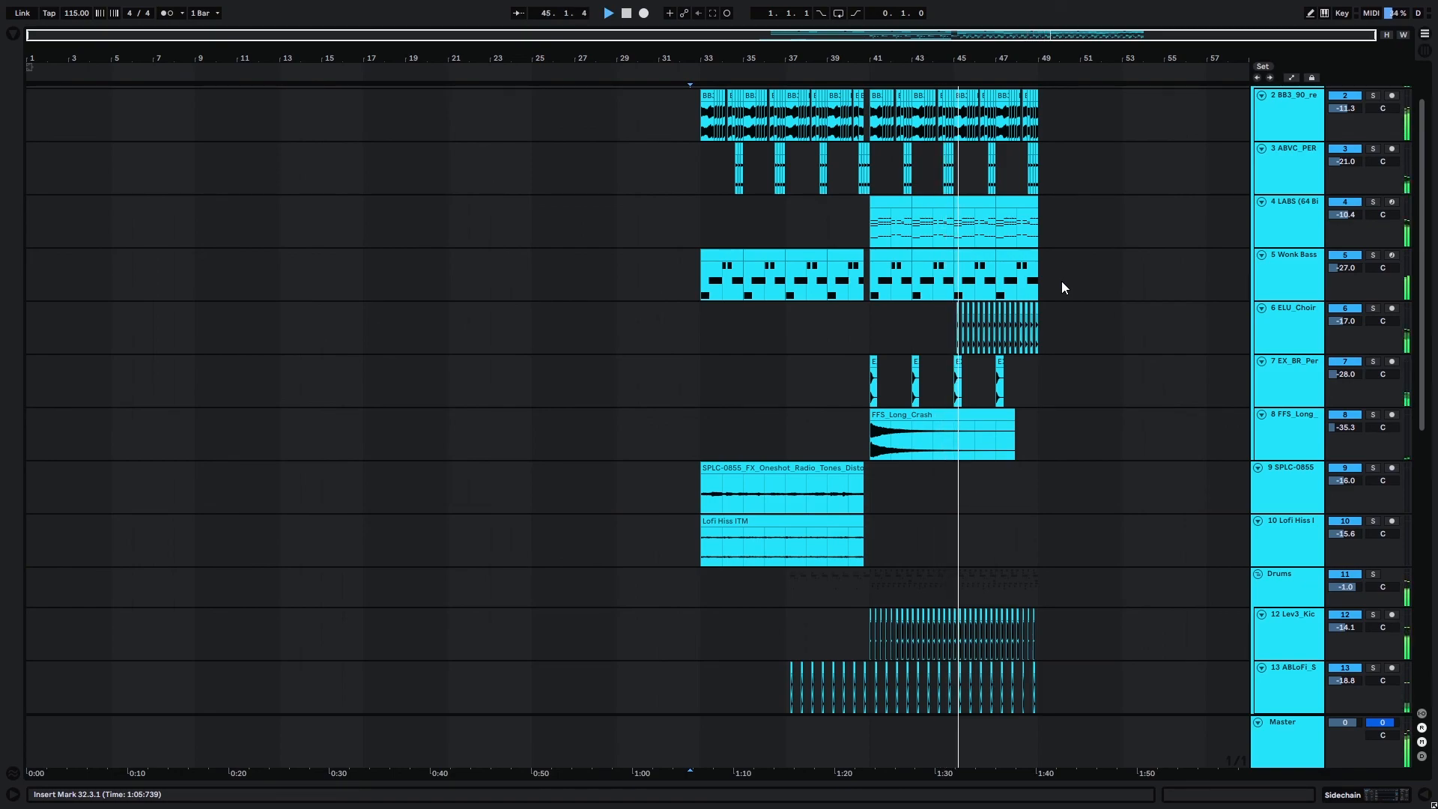
{"action": "scroll", "coordinate": [1422, 266], "scroll_direction": "down", "scroll_amount": 3}
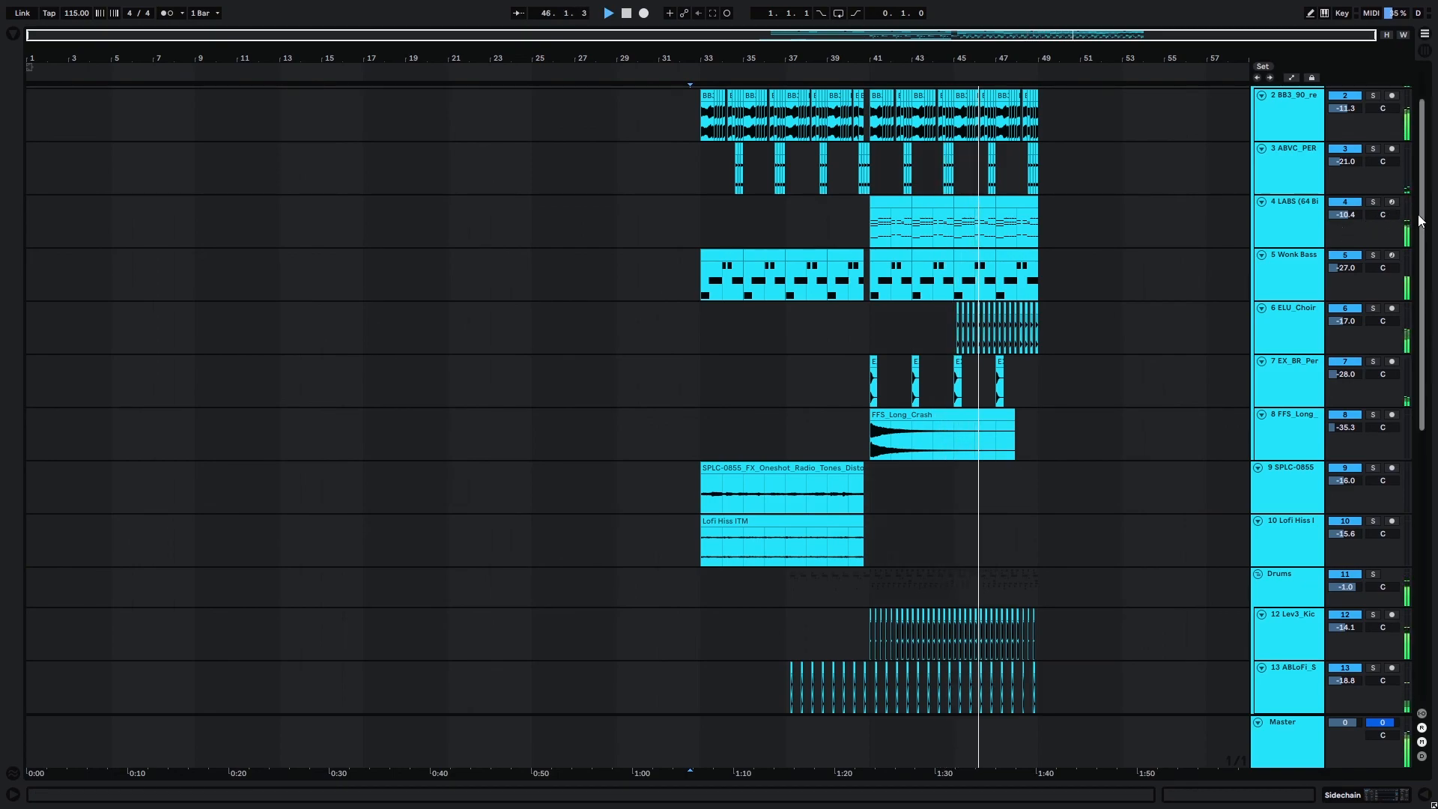
Place the insert marker at 33.1.1 on the Sidechain group track and stop playback.
{"action": "left_click_drag", "start_coordinate": [1423, 266], "coordinate": [1428, 159]}
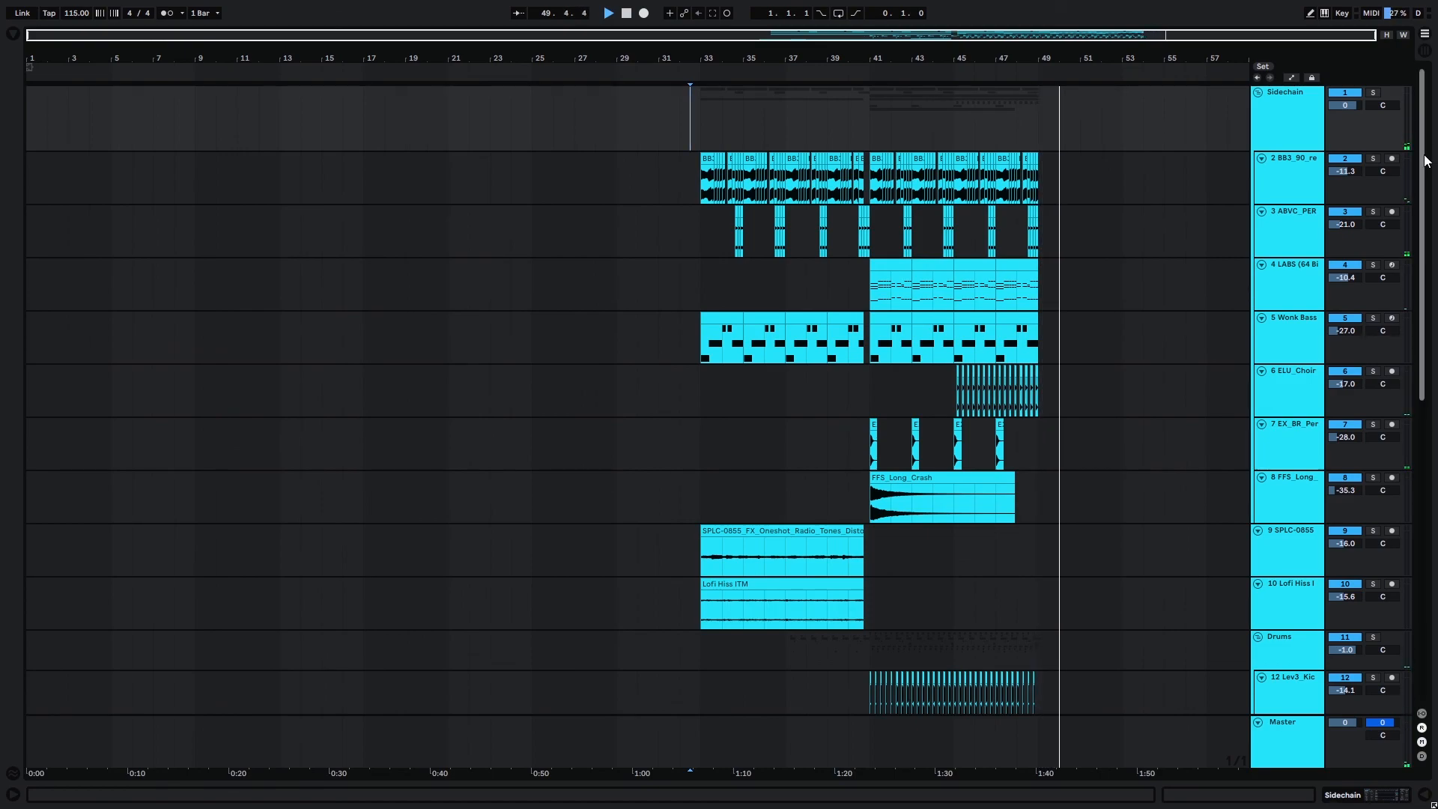
{"action": "left_click", "coordinate": [696, 107]}
{"action": "key", "text": "space"}
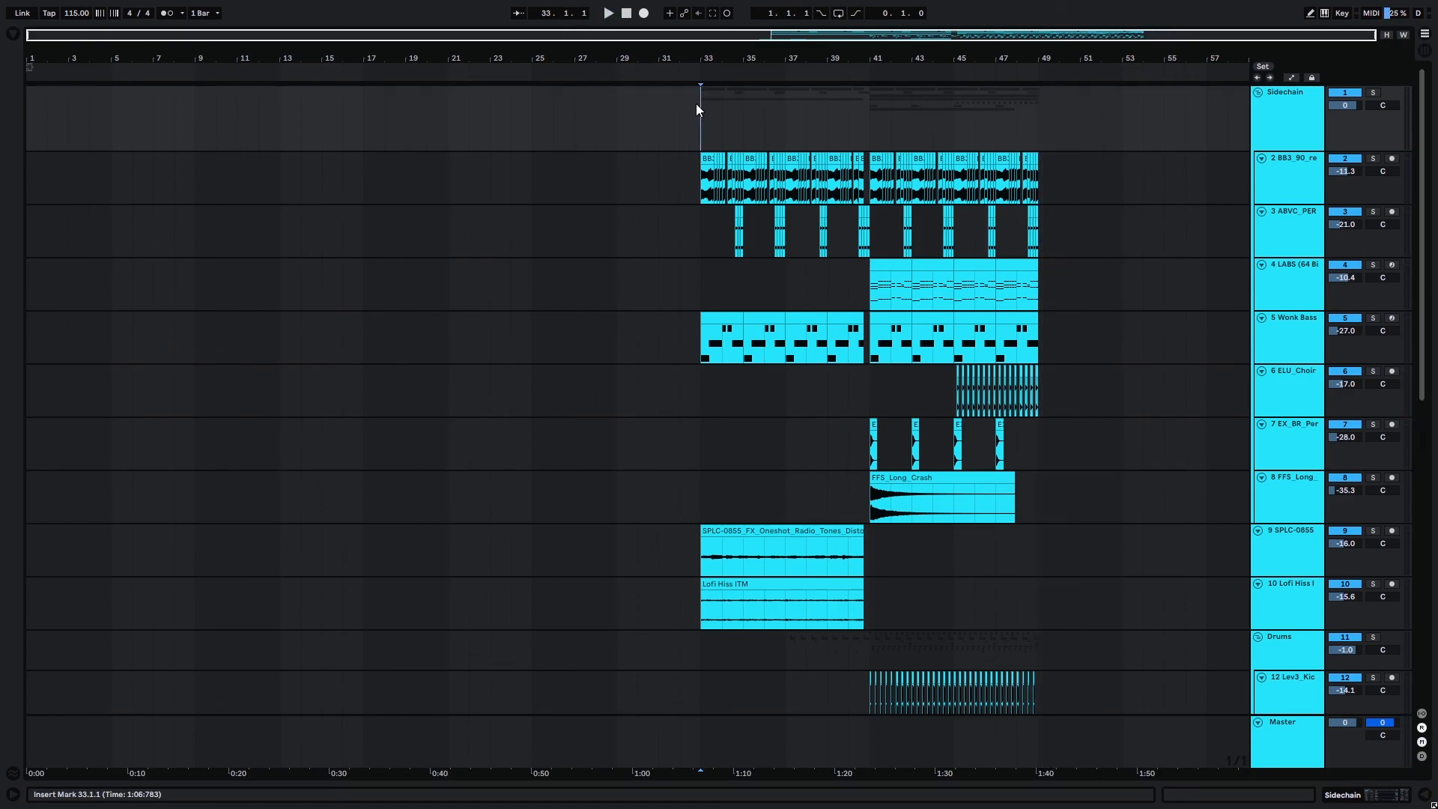